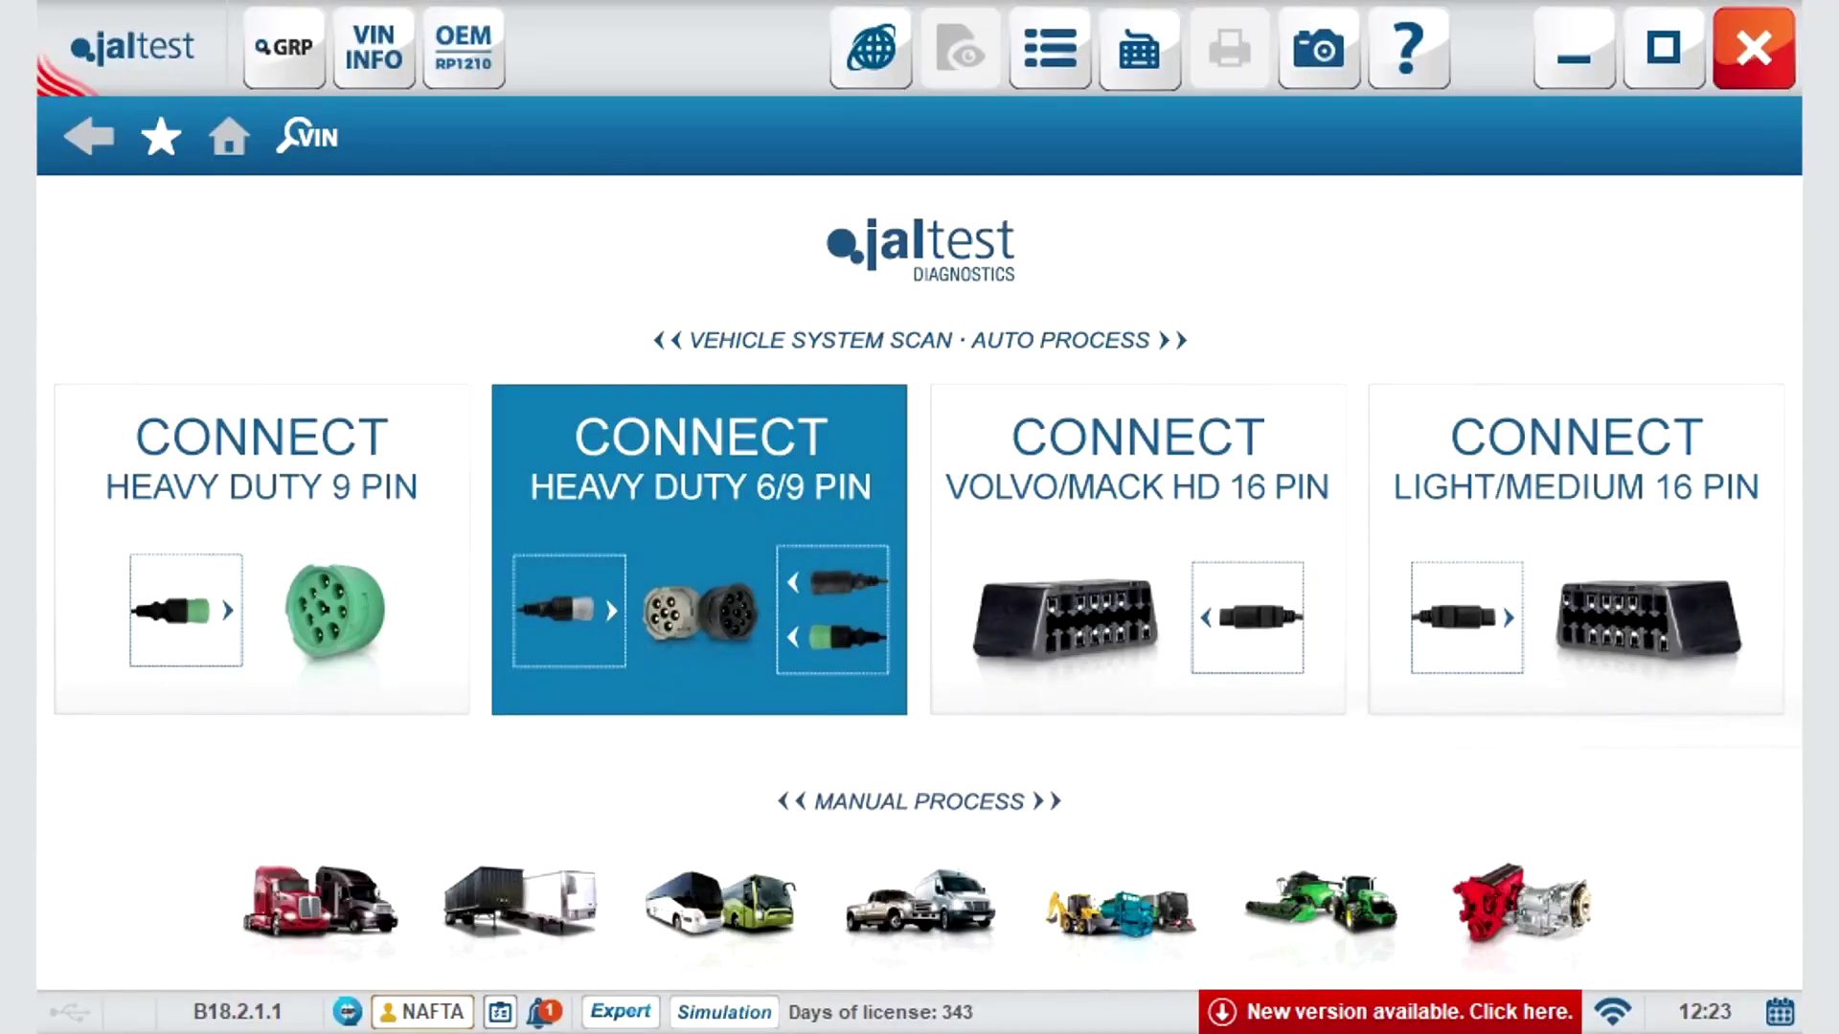
Start a heavy duty 6/9 pin vehicle scan with System Scan + Read Fault Codes, and suppress the options message for future scans.
click(700, 549)
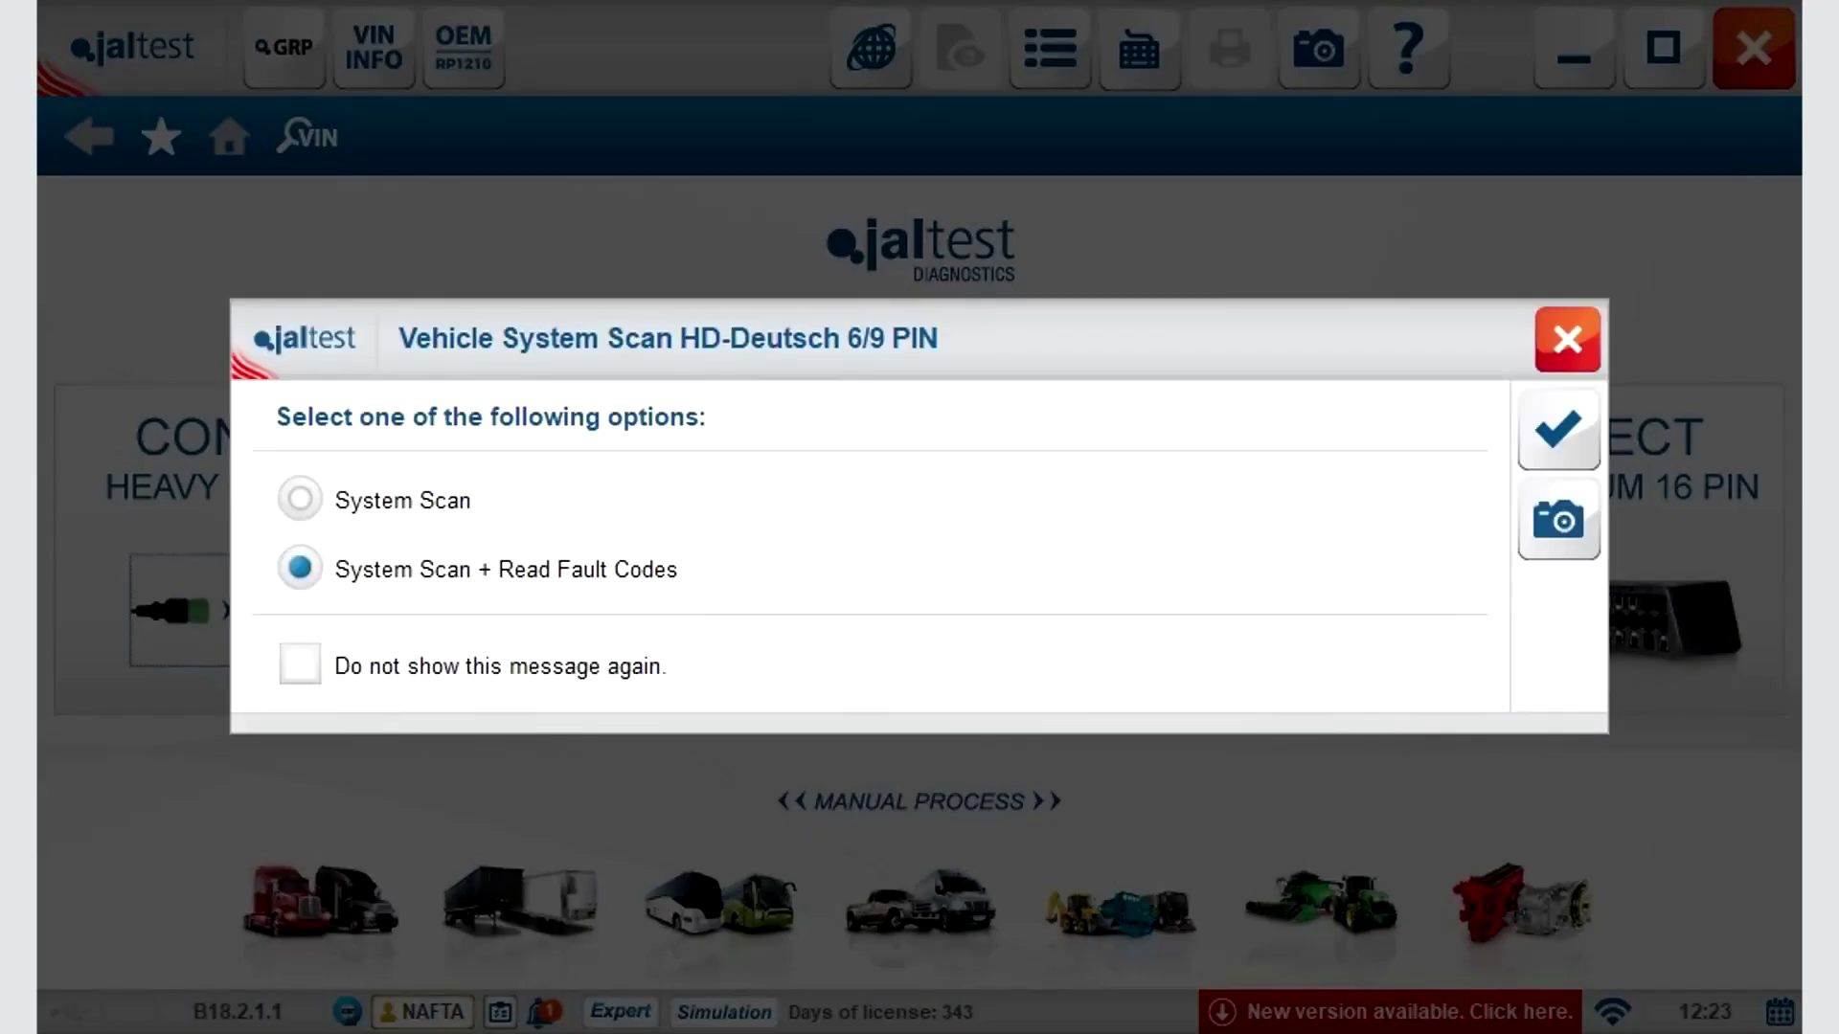
click(299, 499)
click(300, 568)
click(300, 664)
click(1558, 430)
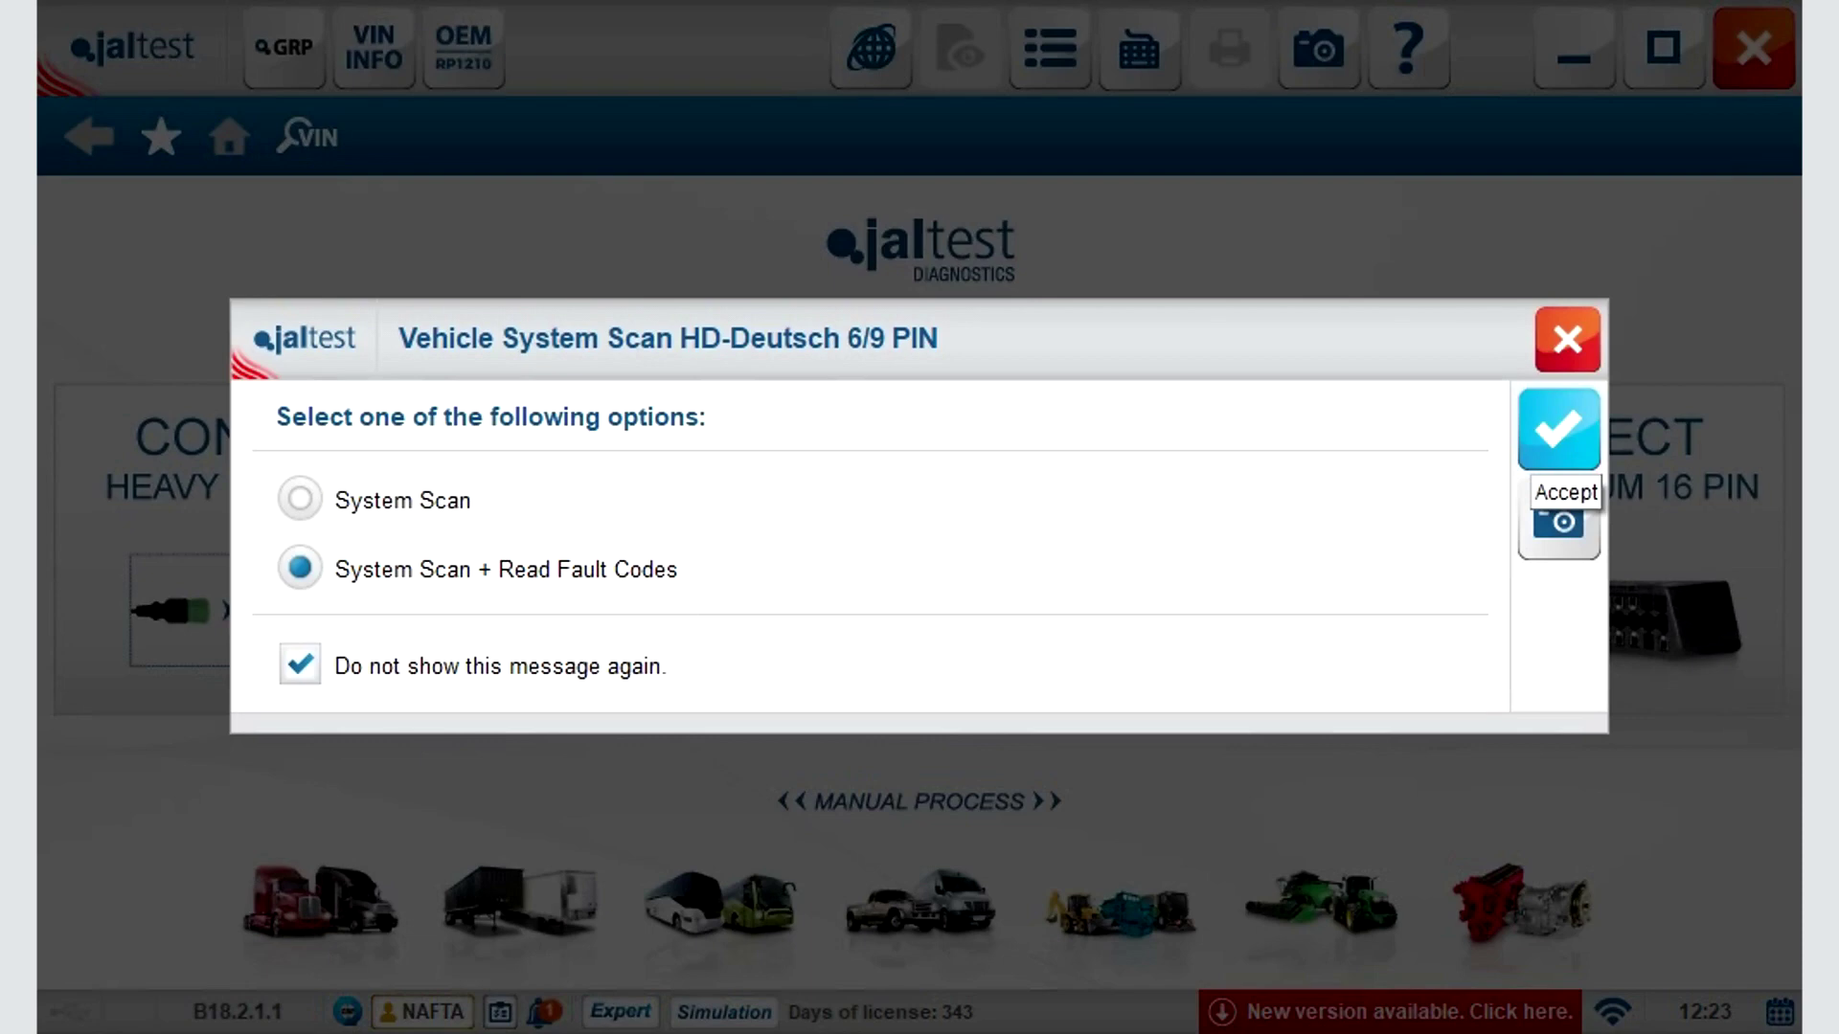
click(1559, 429)
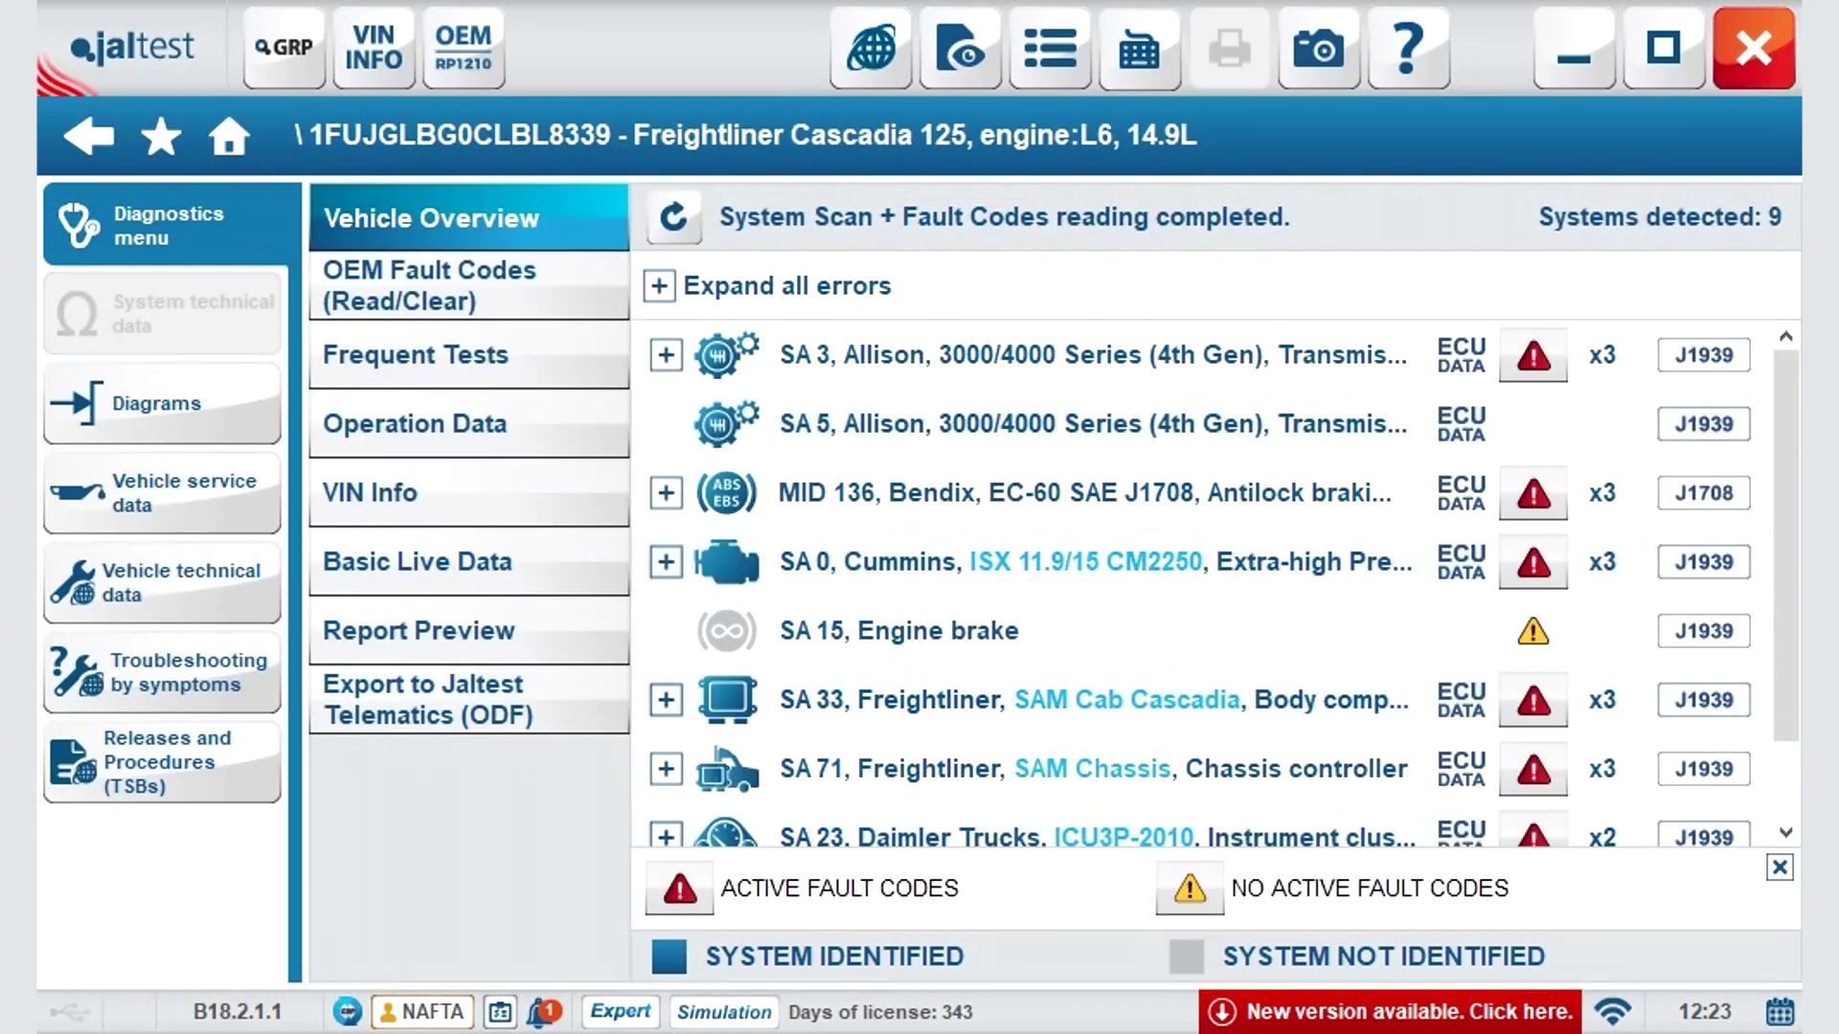
Expand all errors in the vehicle overview, review every detected system's fault codes, and collapse them again.
scroll(1223, 587, down, 2)
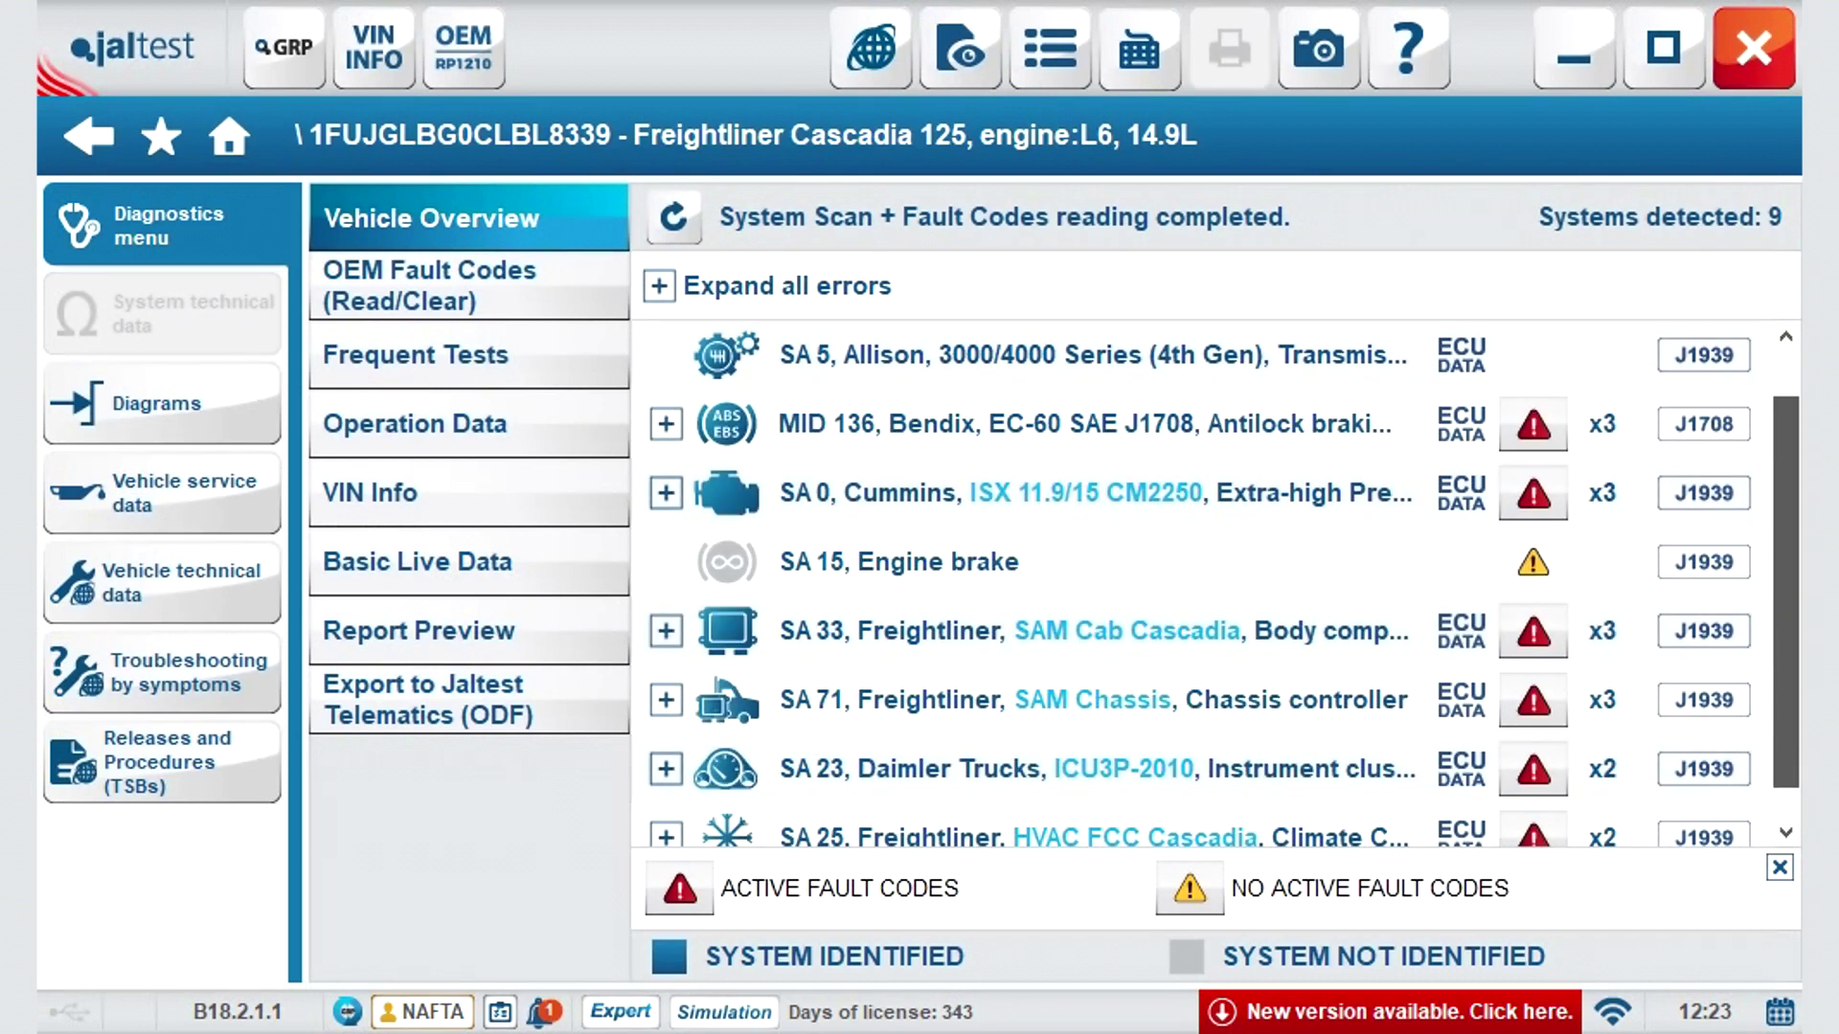
scroll(1206, 584, up, 1)
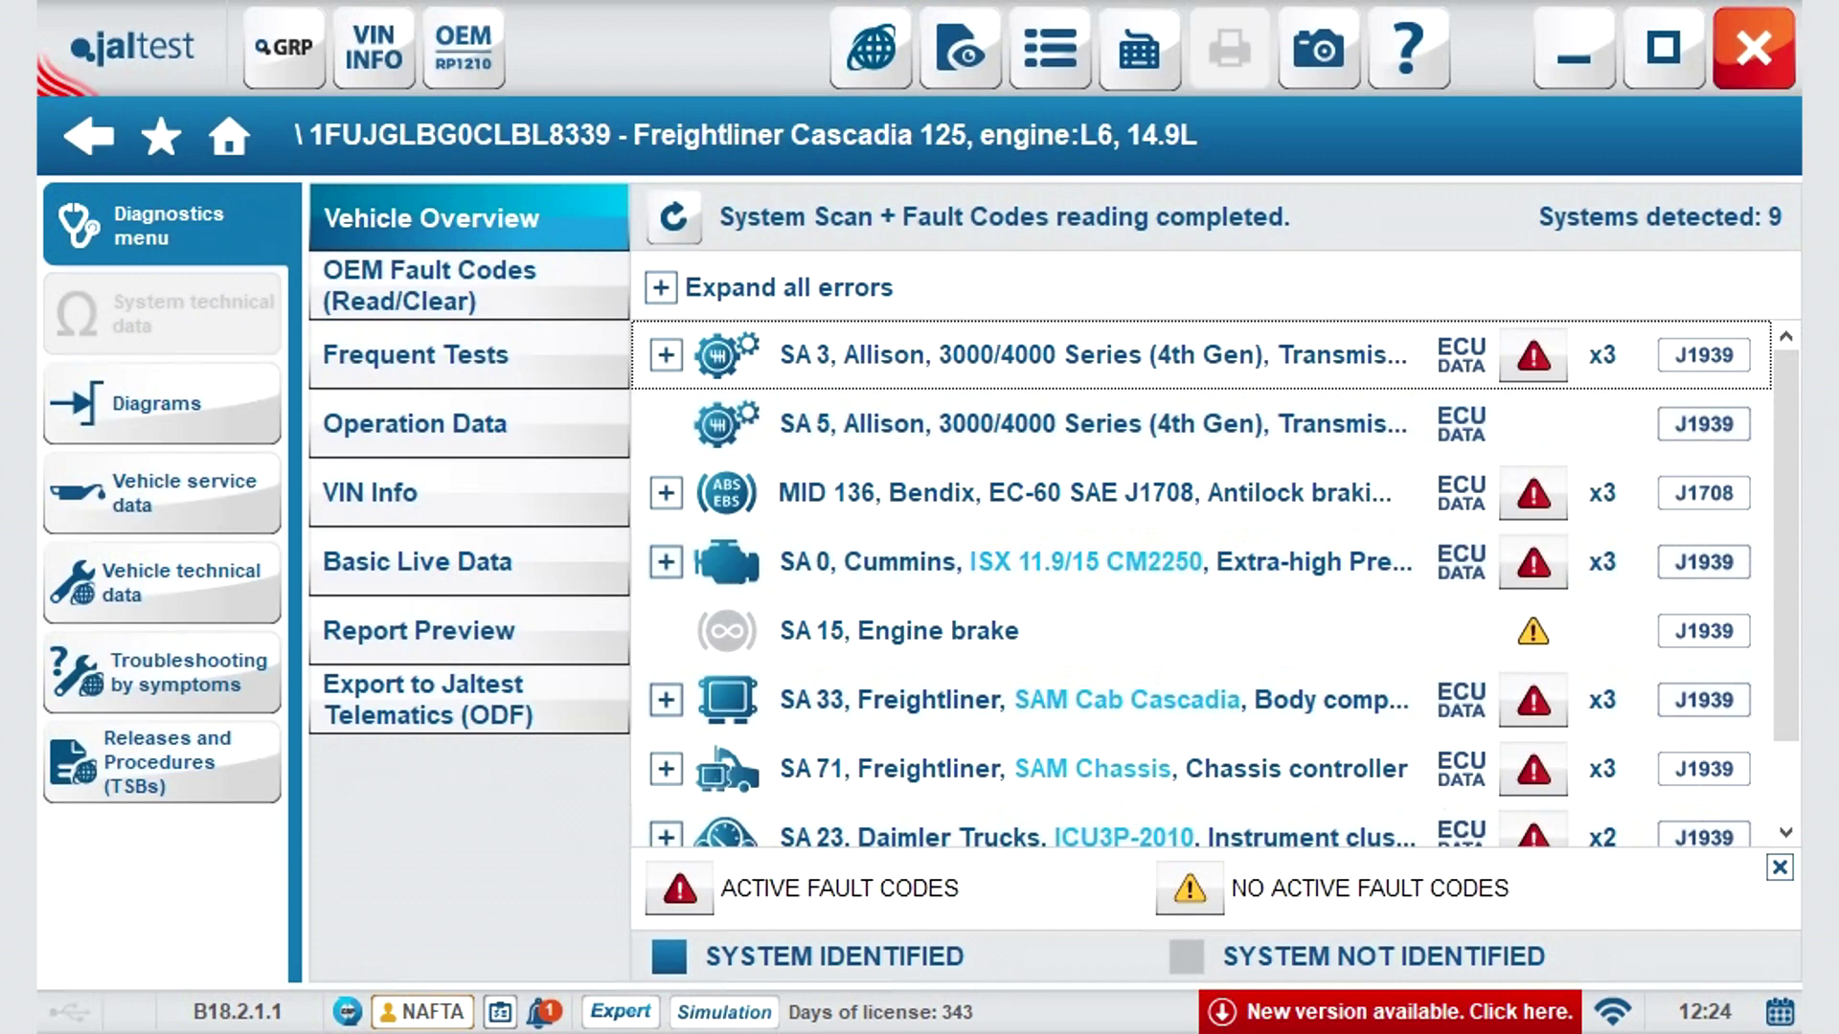
click(661, 288)
drag(1785, 412, 1785, 474)
scroll(1224, 587, down, 12)
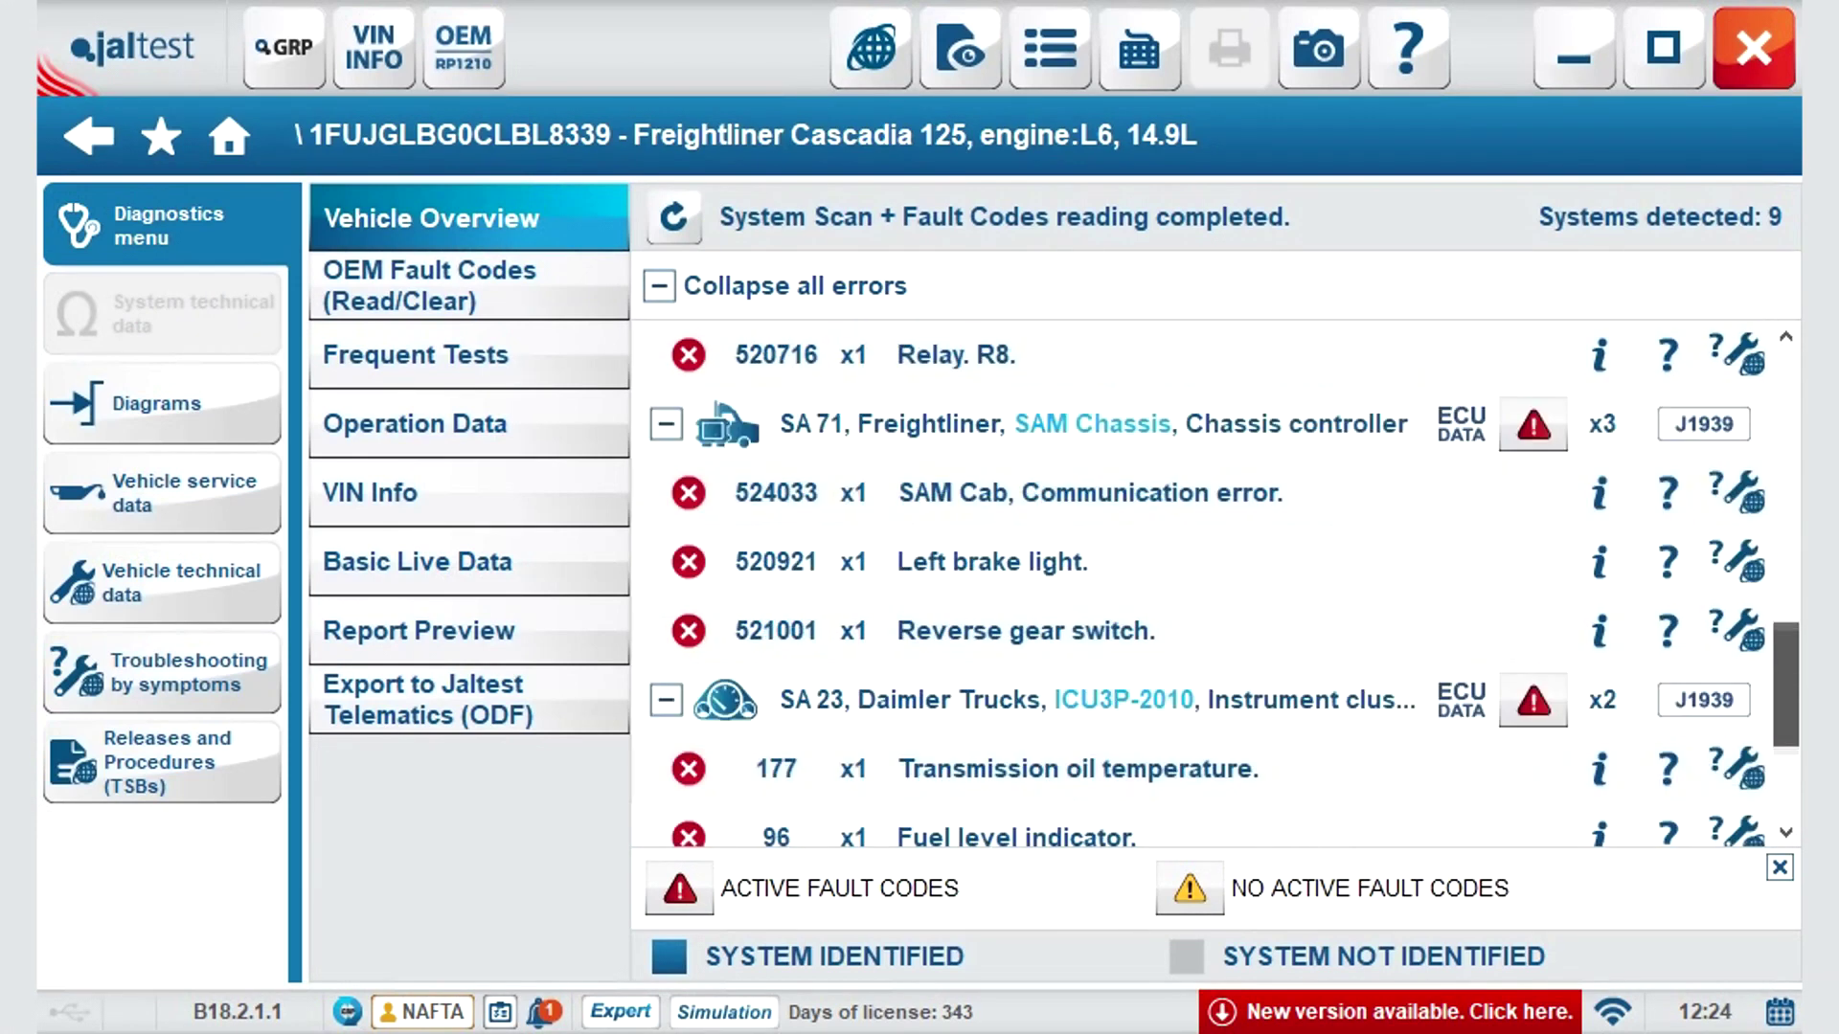
scroll(1225, 588, down, 5)
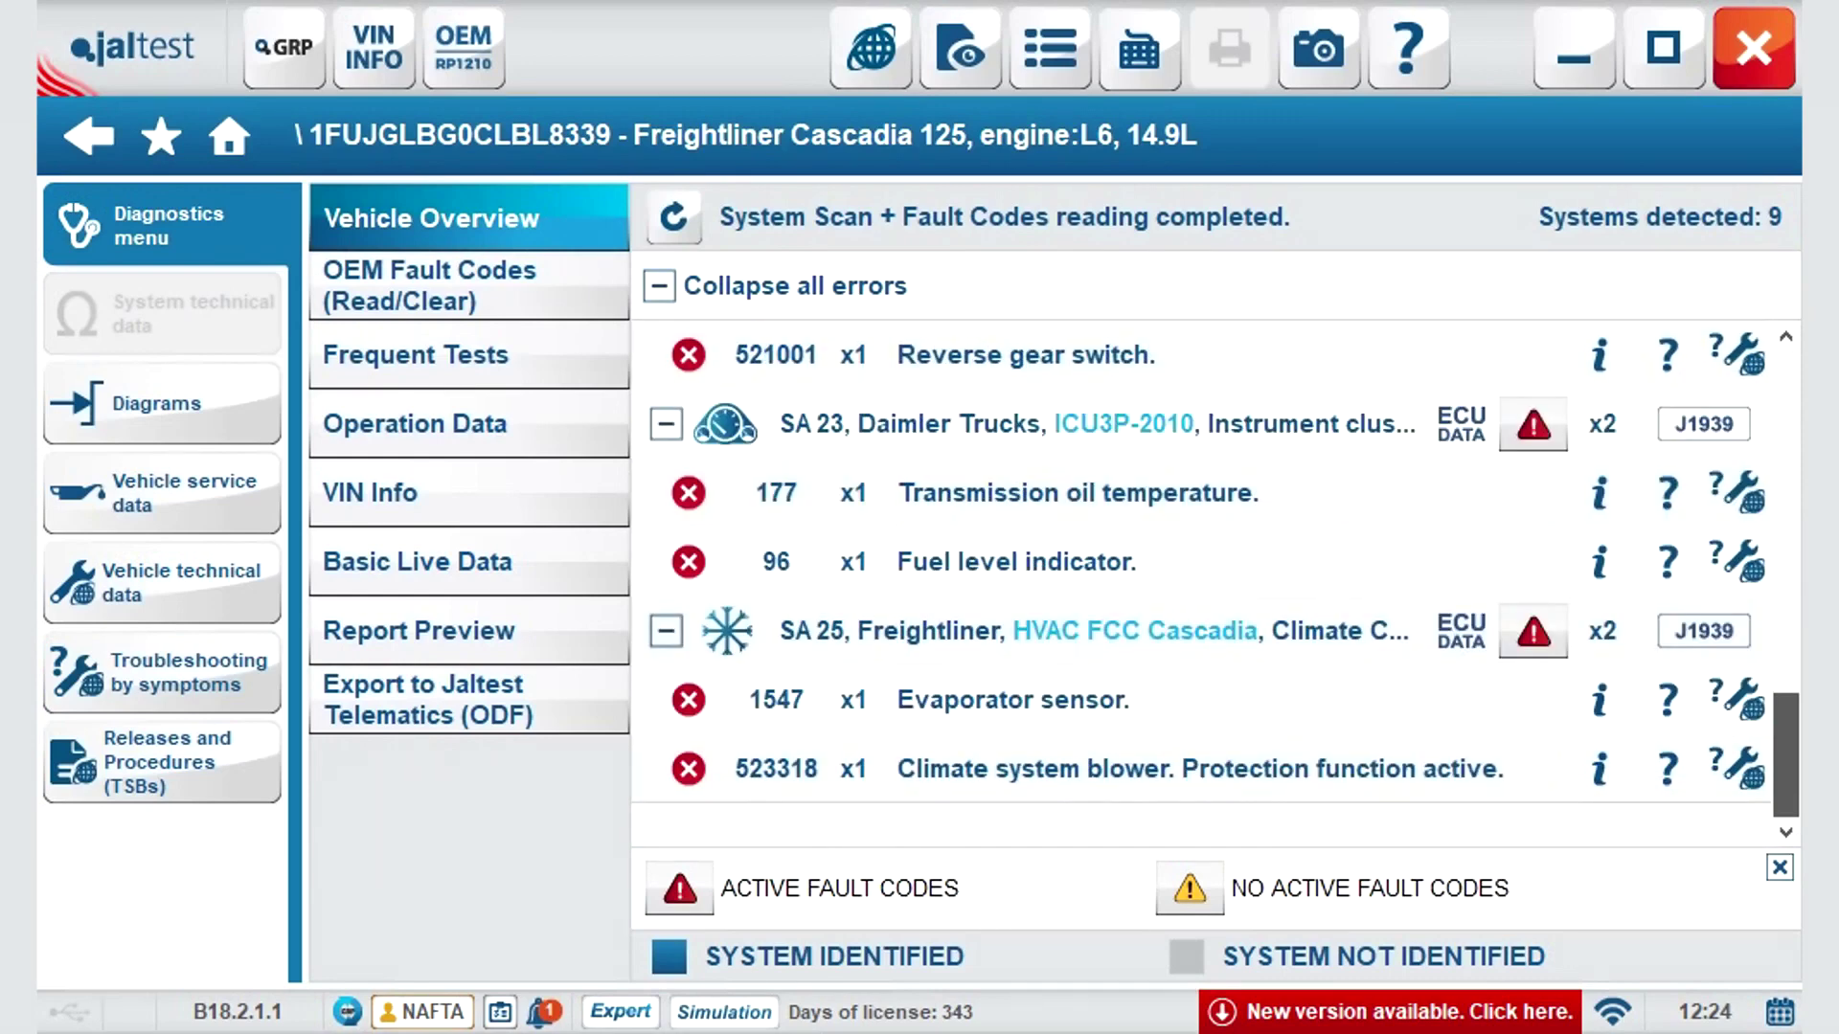
scroll(1216, 584, up, 15)
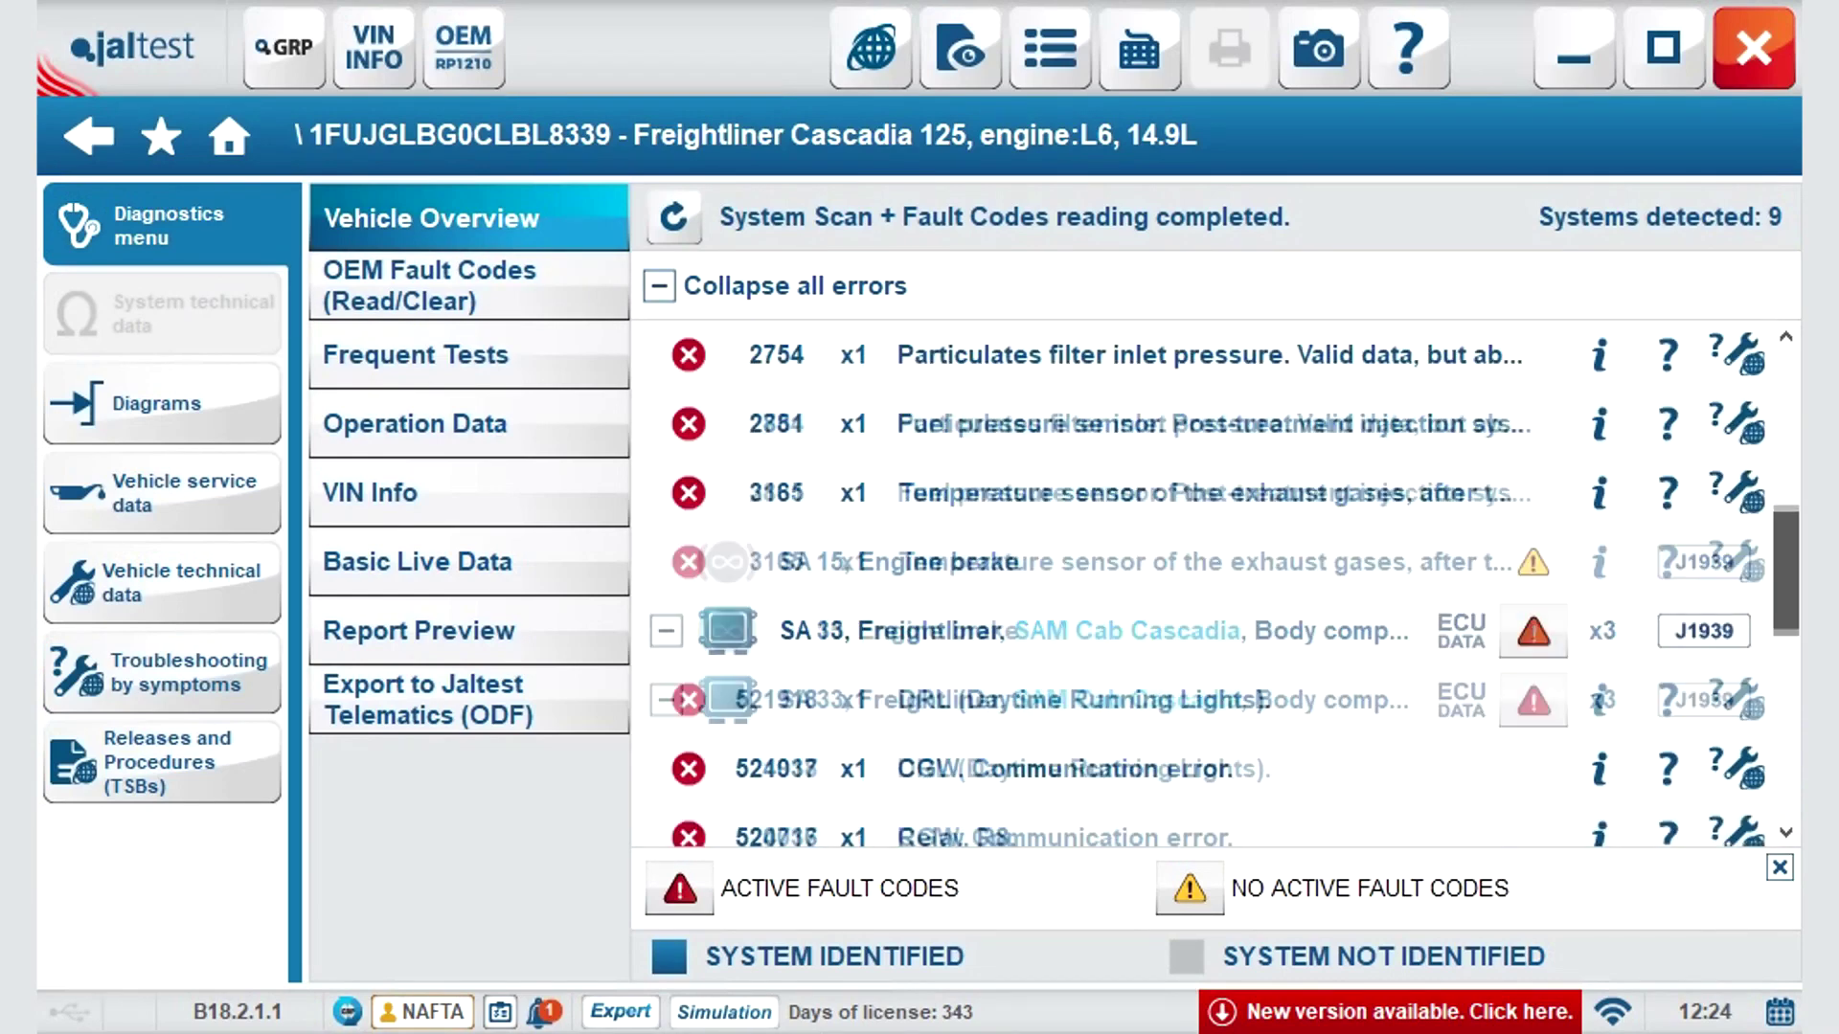
scroll(1217, 584, up, 7)
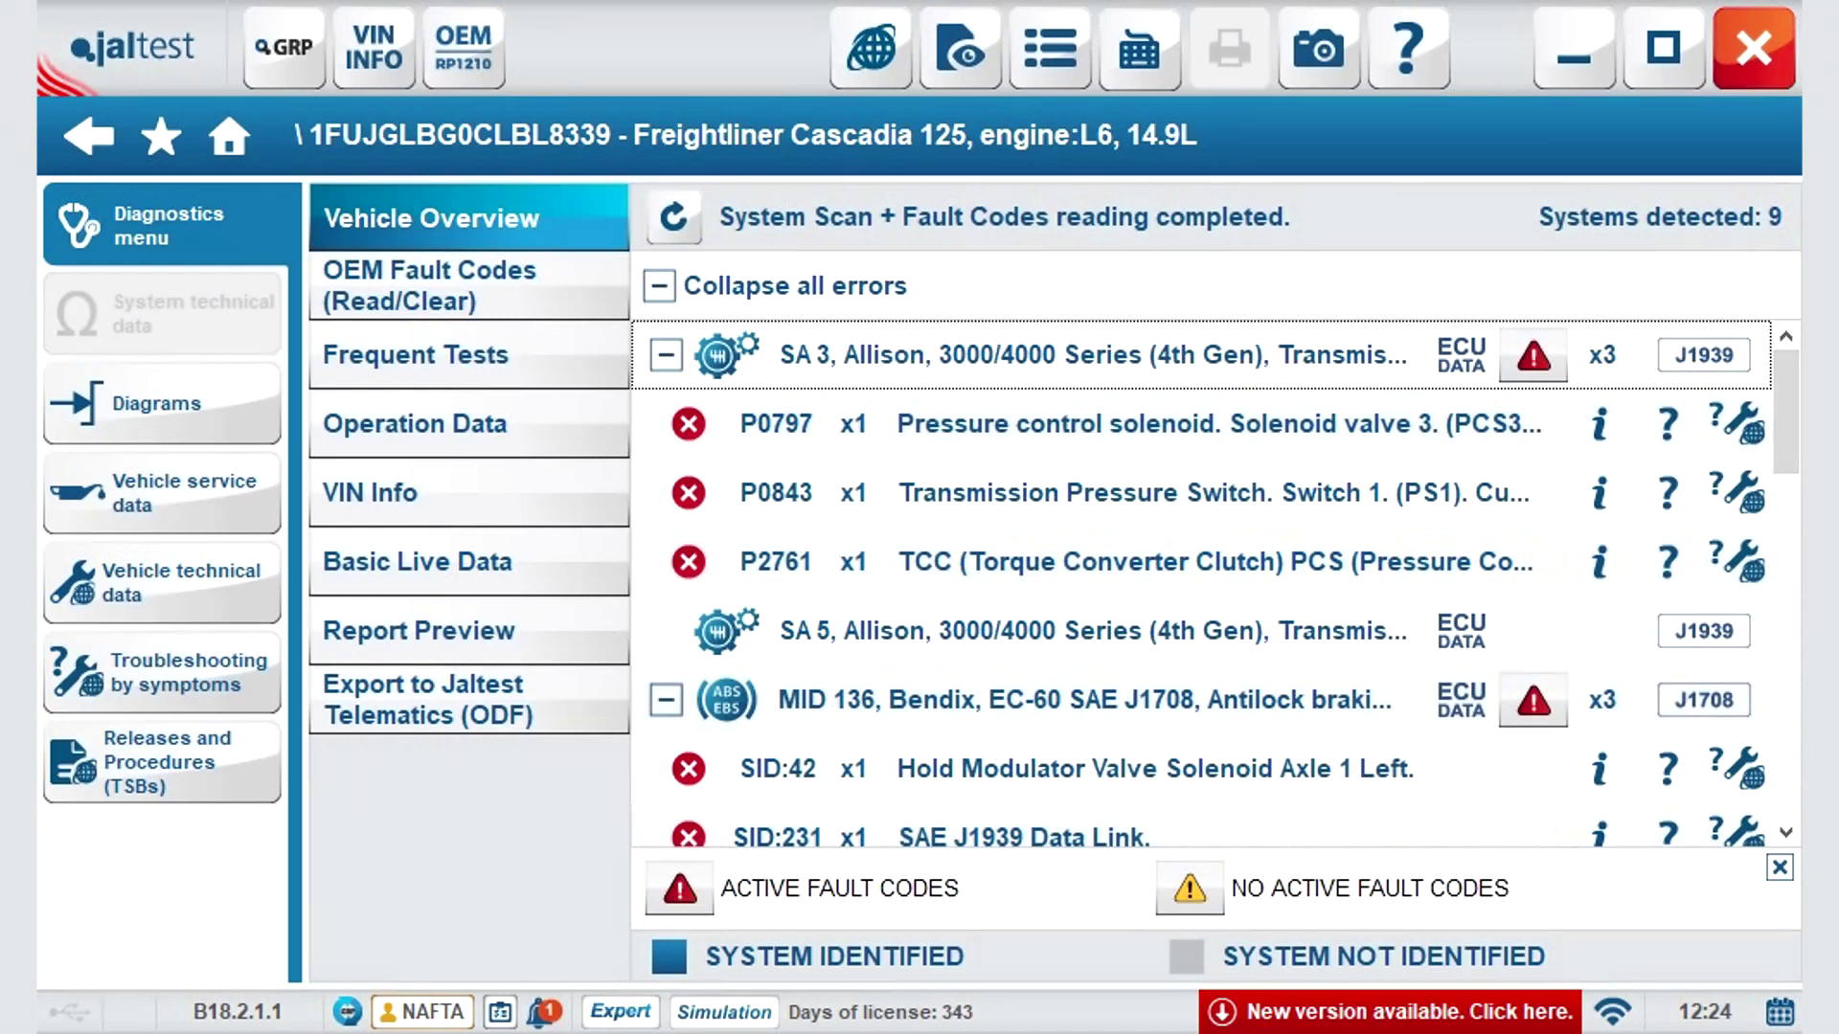
click(659, 285)
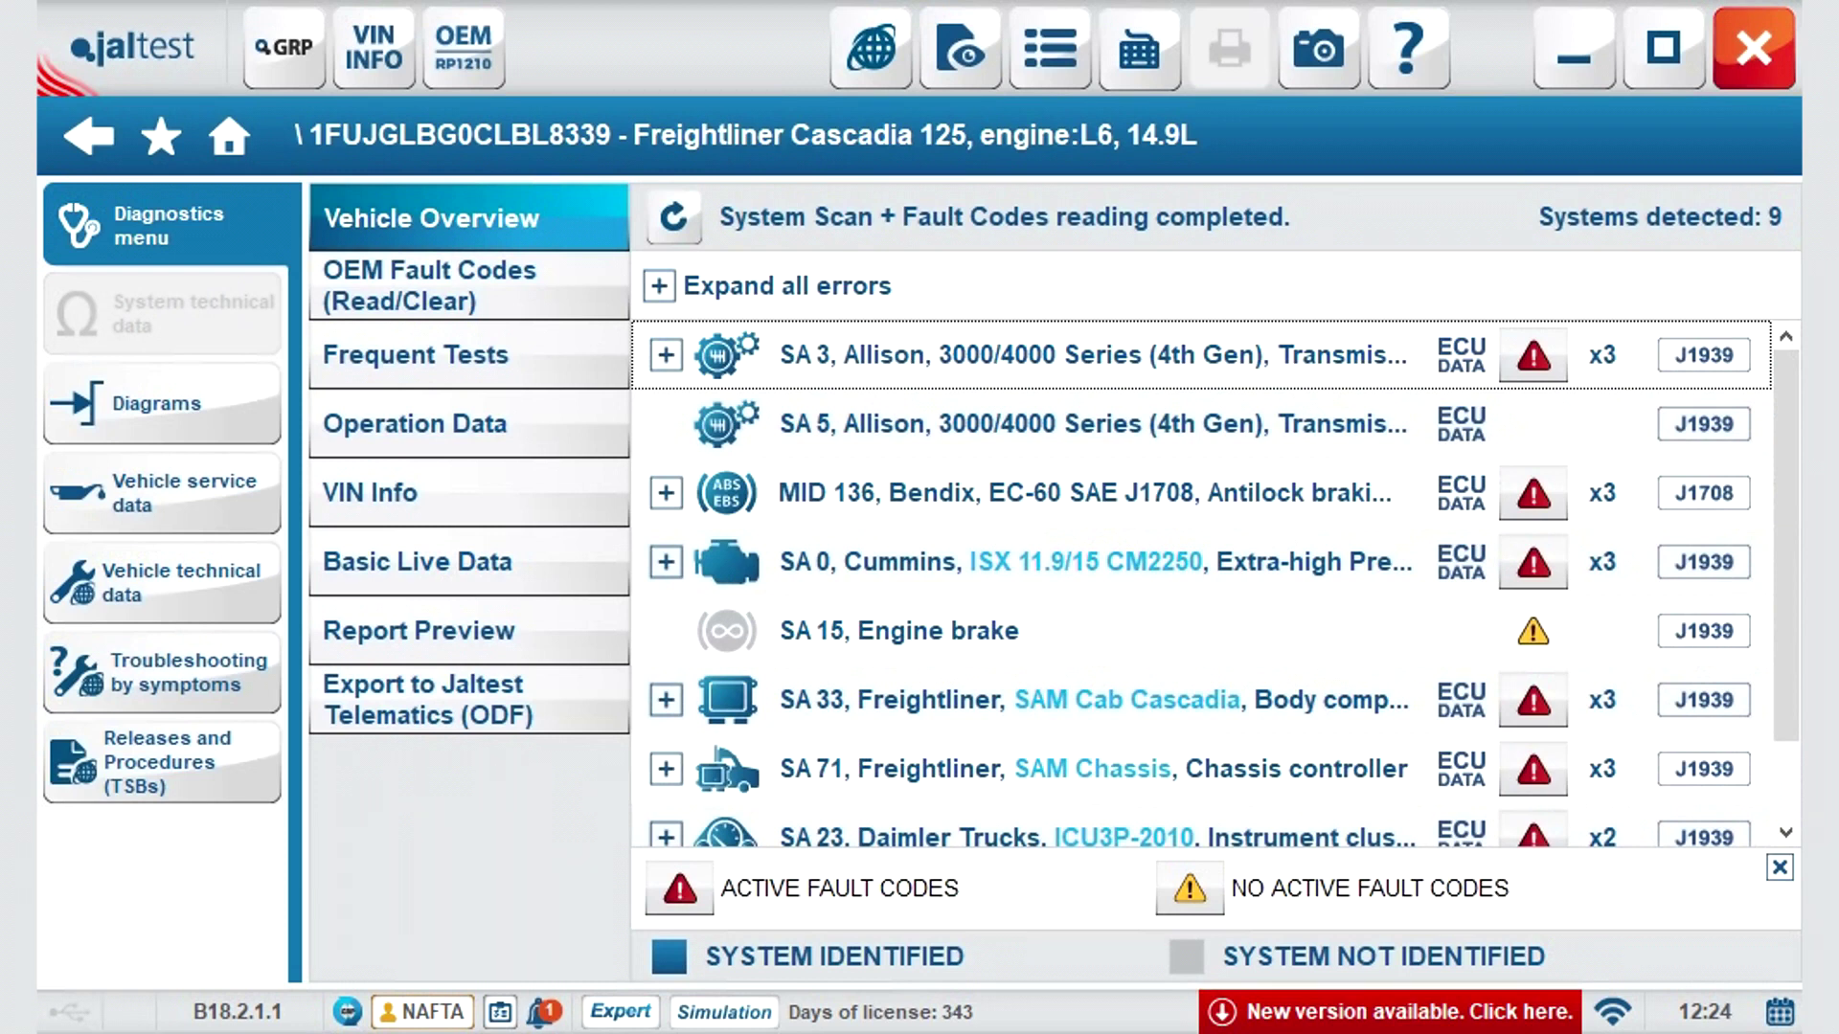
Identify the SA 15 engine brake as DDEC EB and run the OEM fault codes reading.
click(429, 286)
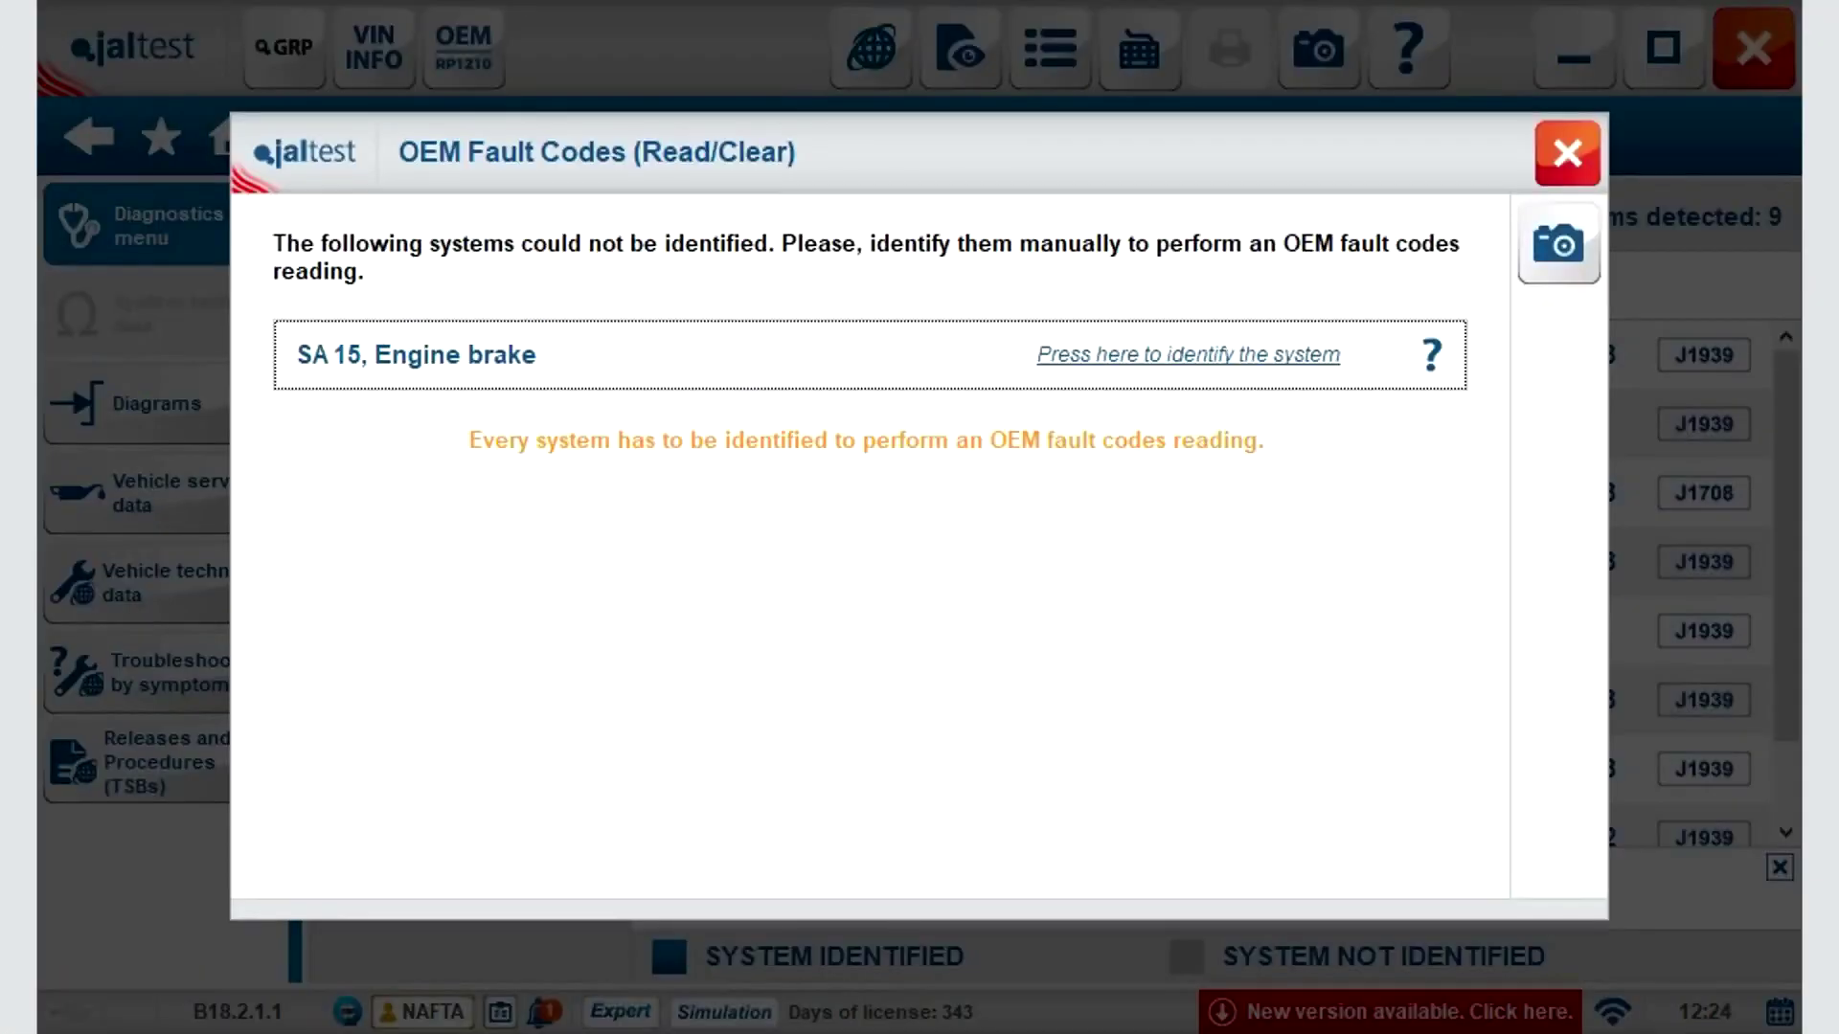
click(1244, 353)
click(493, 364)
click(1559, 247)
click(299, 722)
click(300, 654)
click(869, 841)
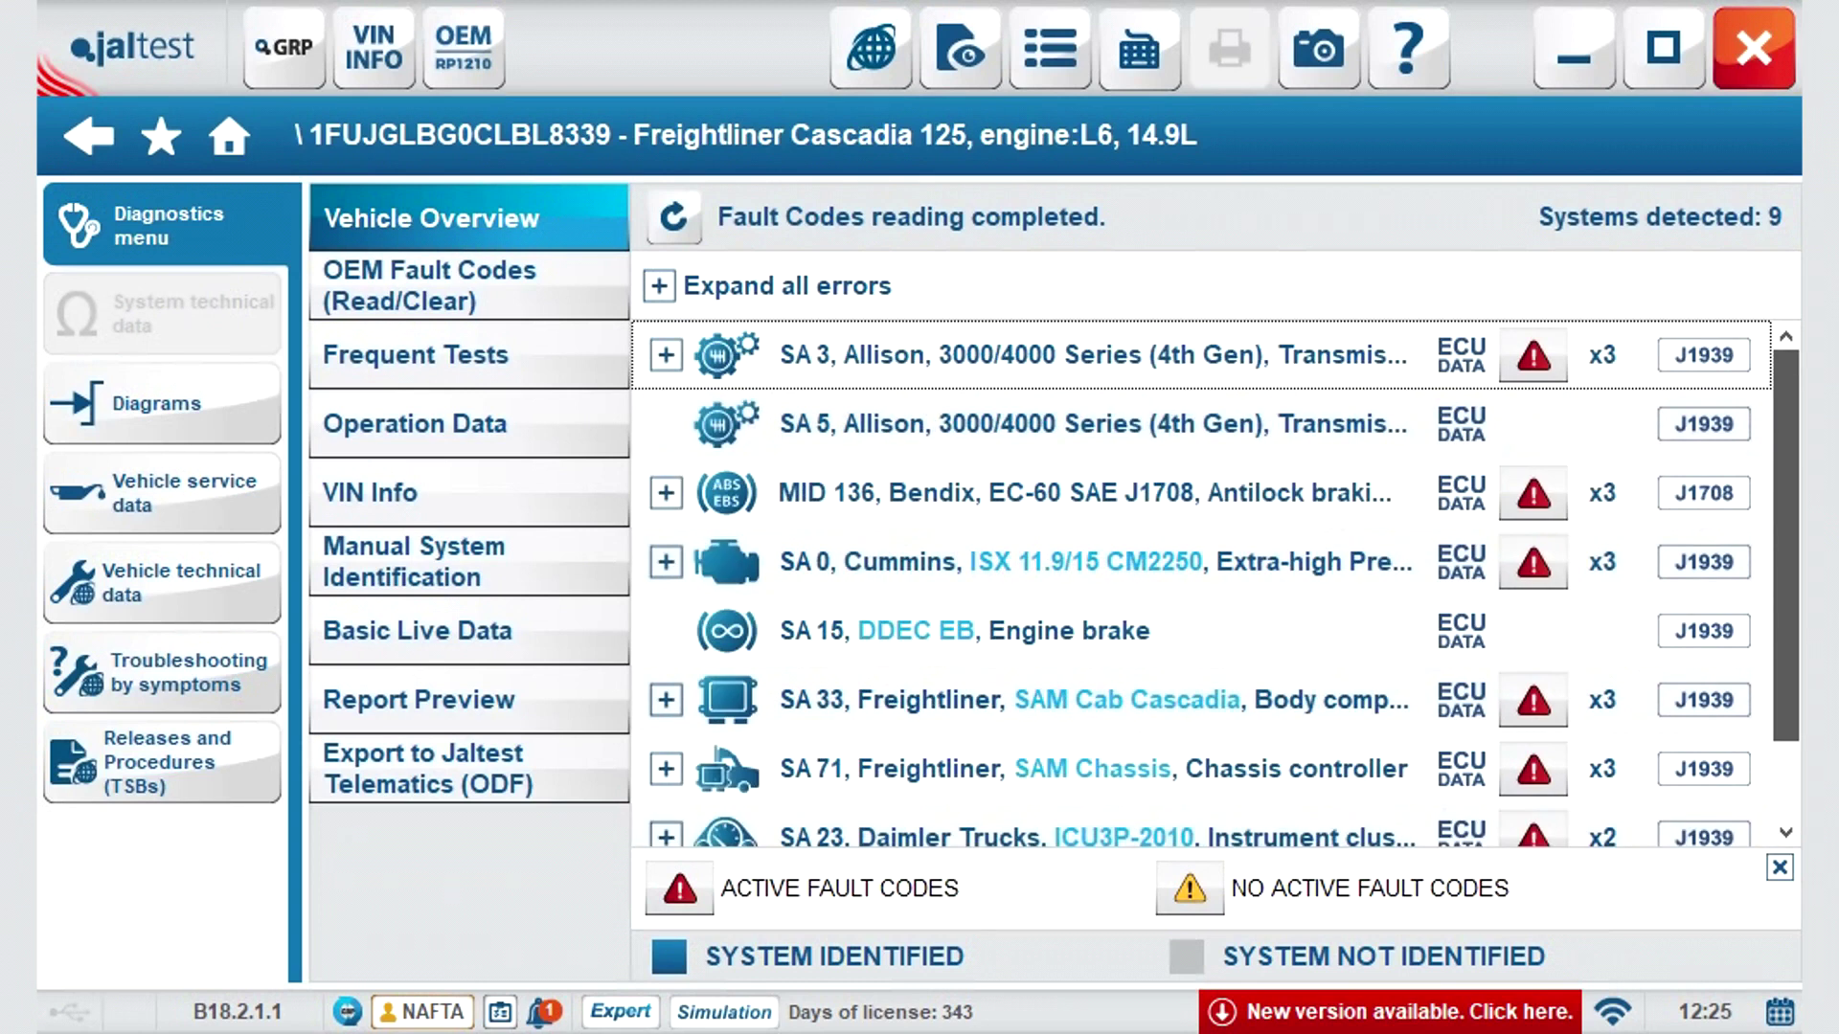
Look through the list of frequent tests available for the Freightliner Cascadia.
click(468, 354)
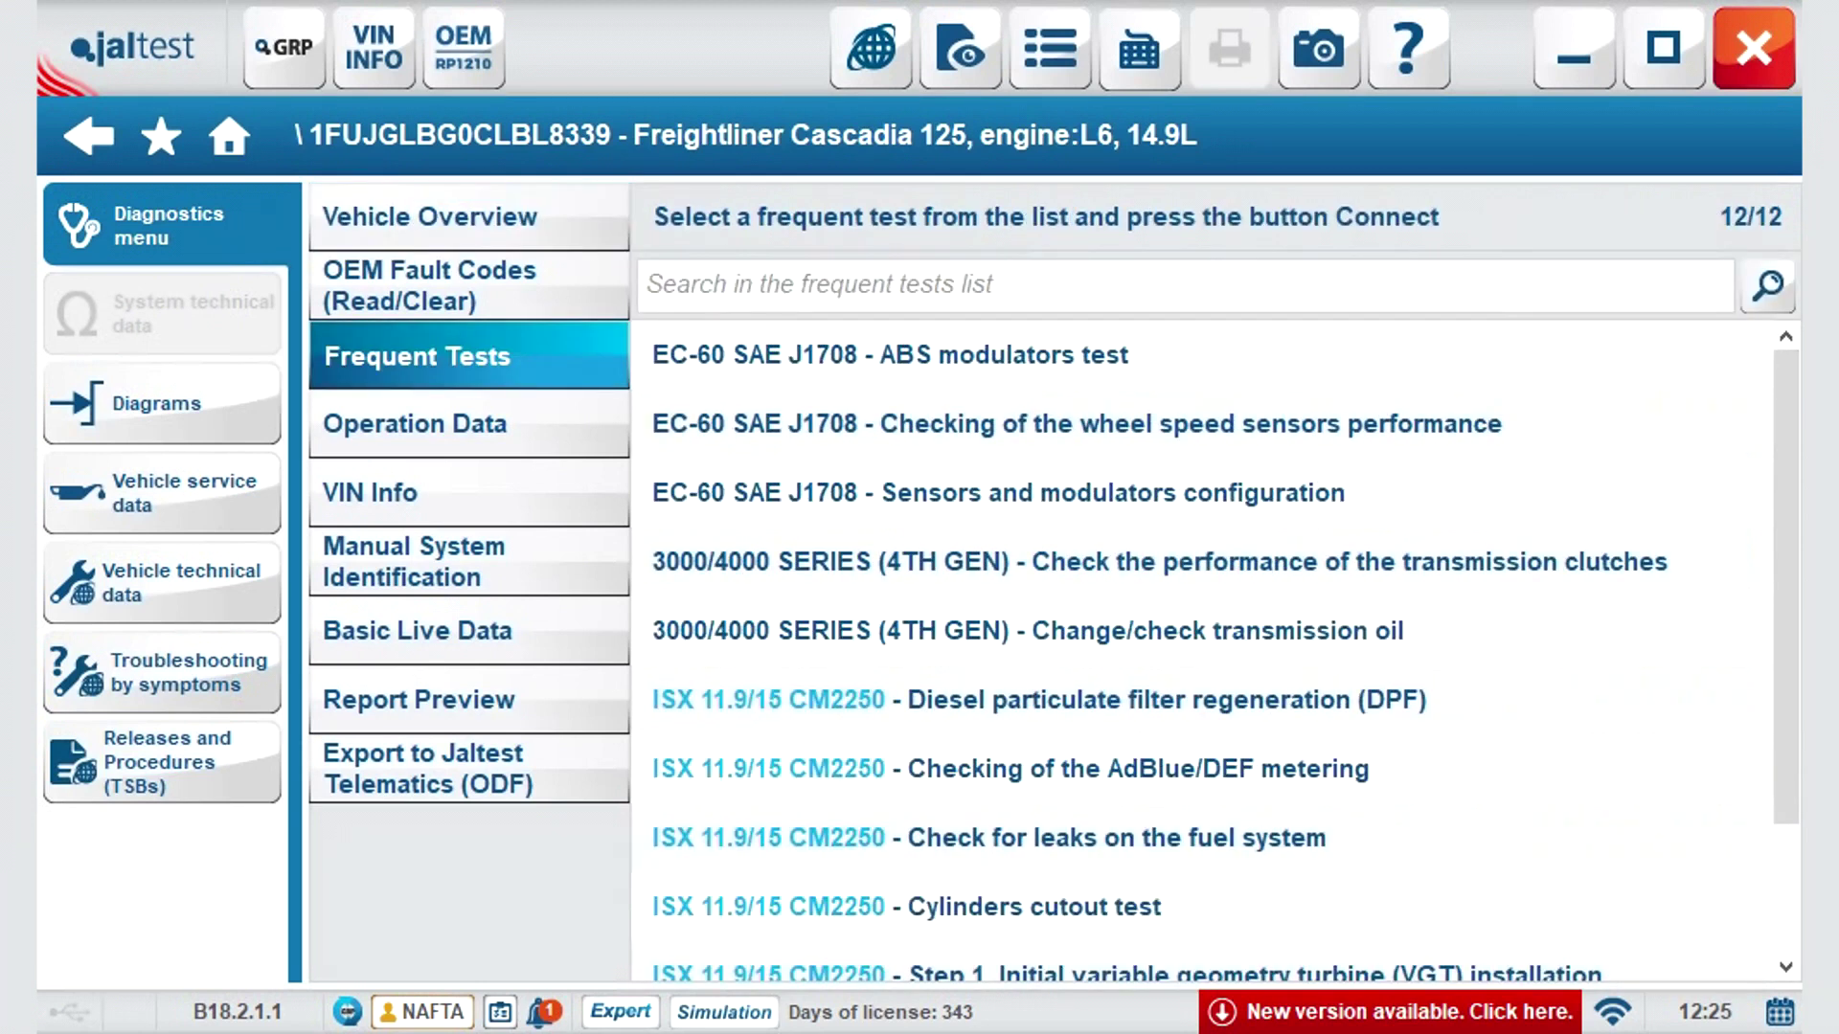
scroll(1207, 661, down, 3)
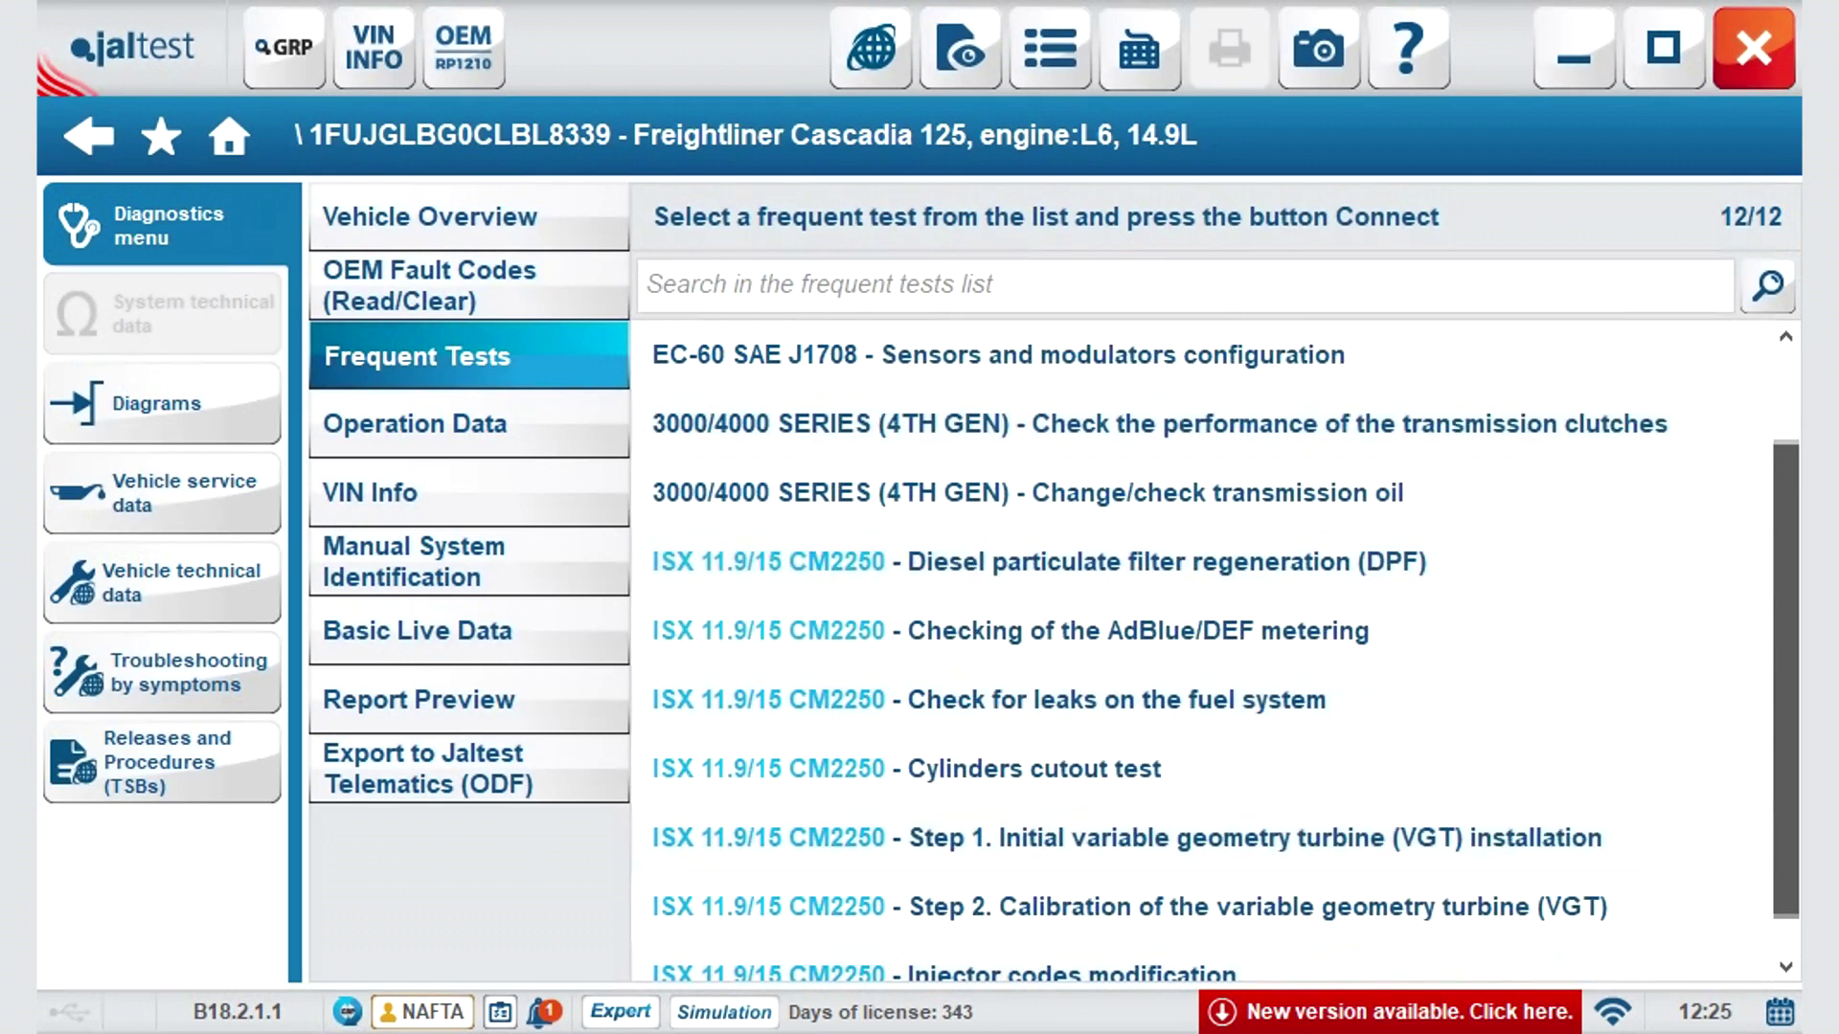
scroll(1207, 661, up, 3)
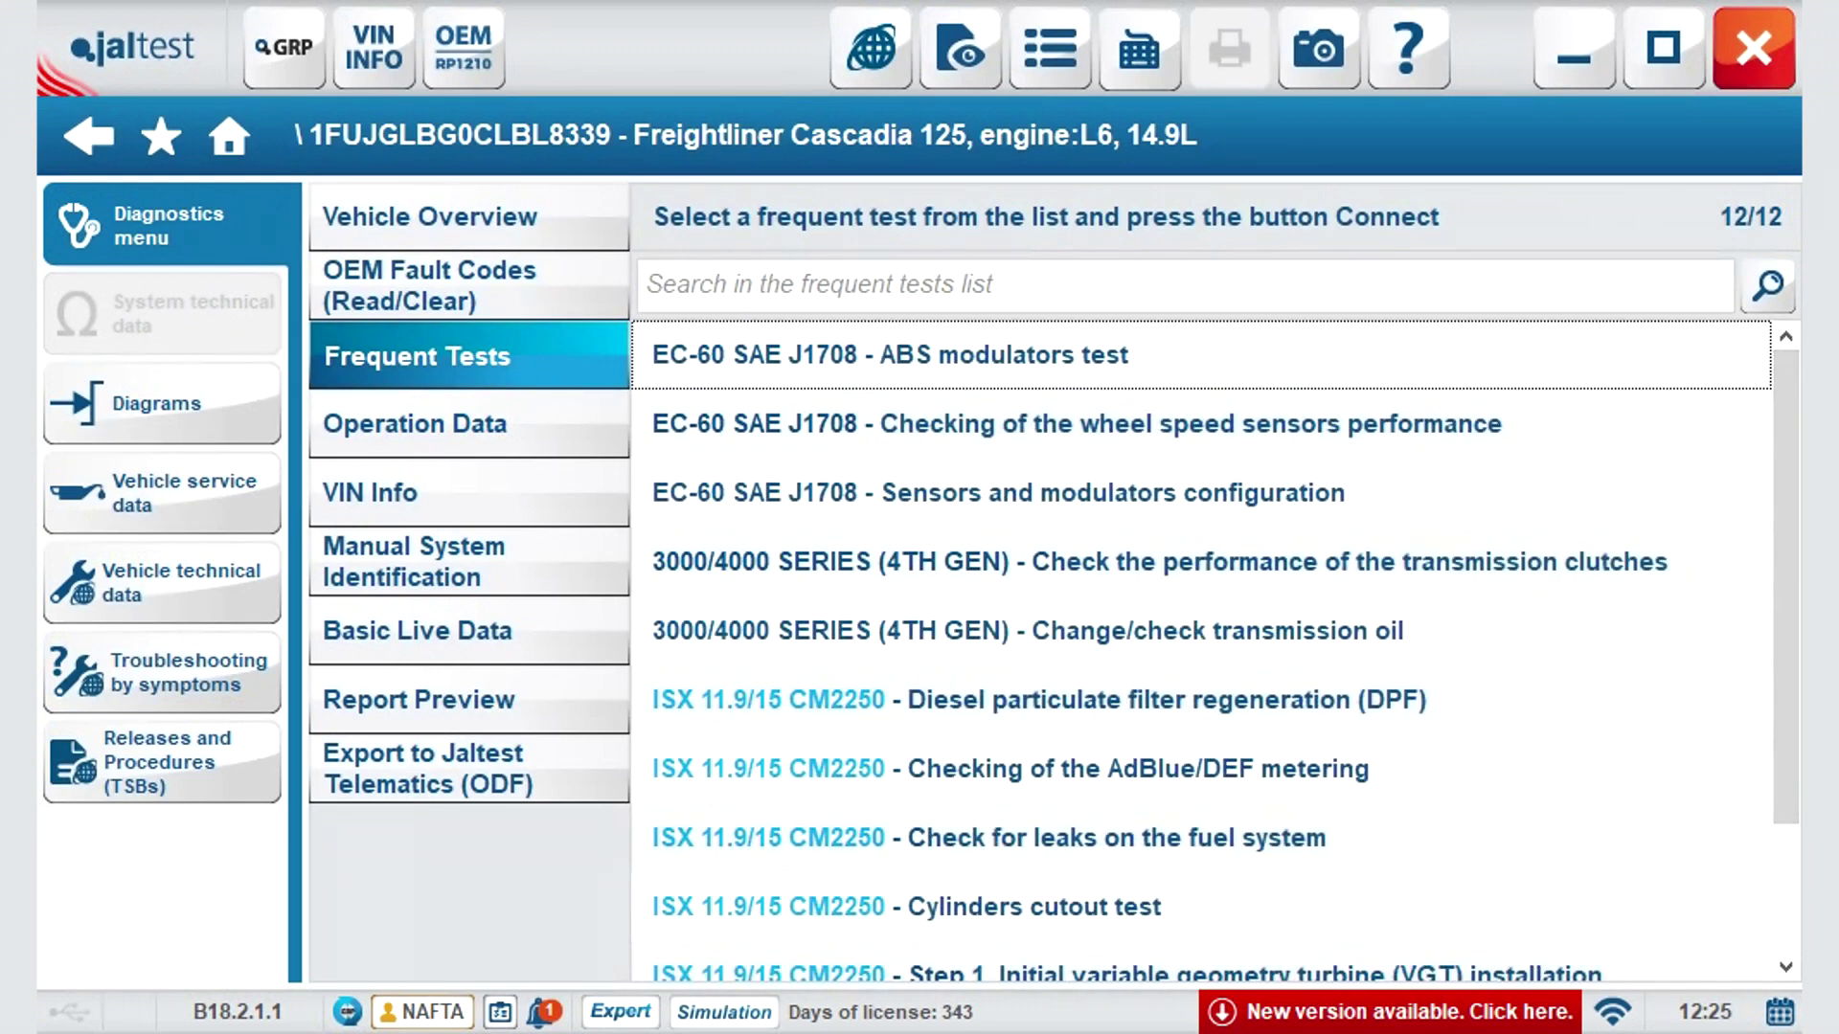
Select the ISX 11.9/15 CM2250 operation data and connect to it.
click(415, 423)
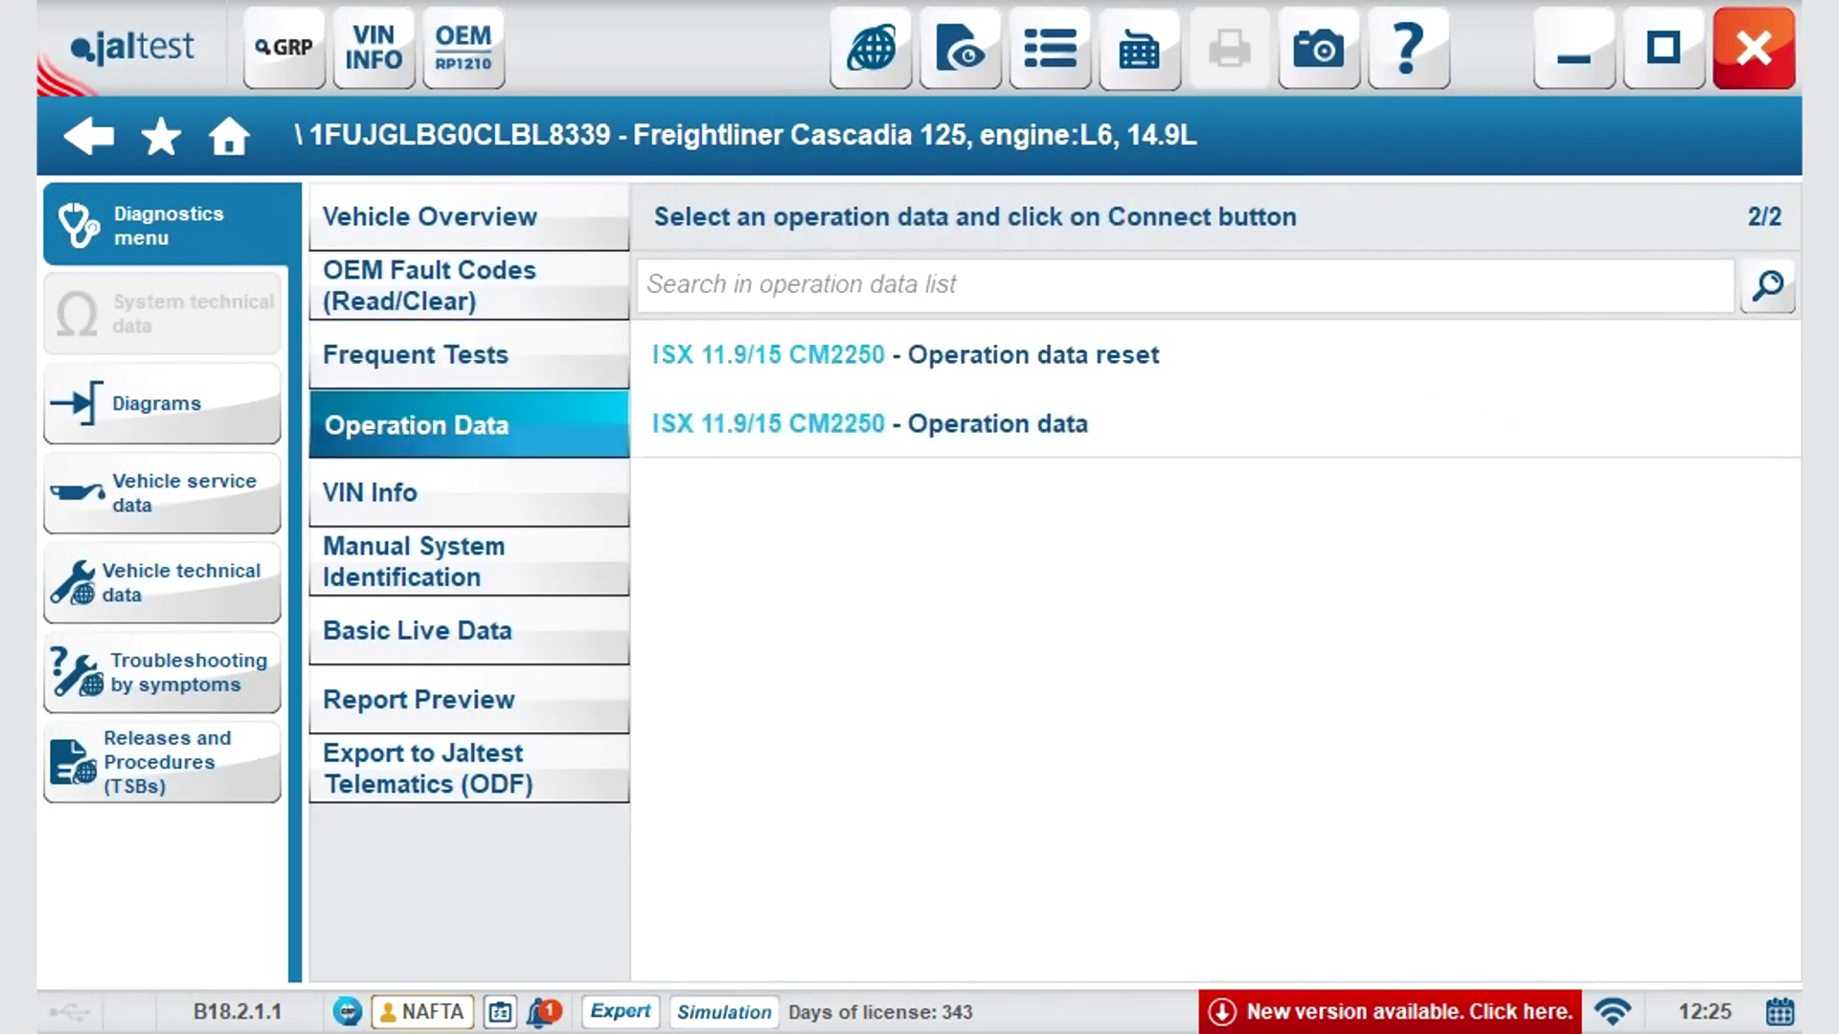
click(1214, 423)
click(1561, 135)
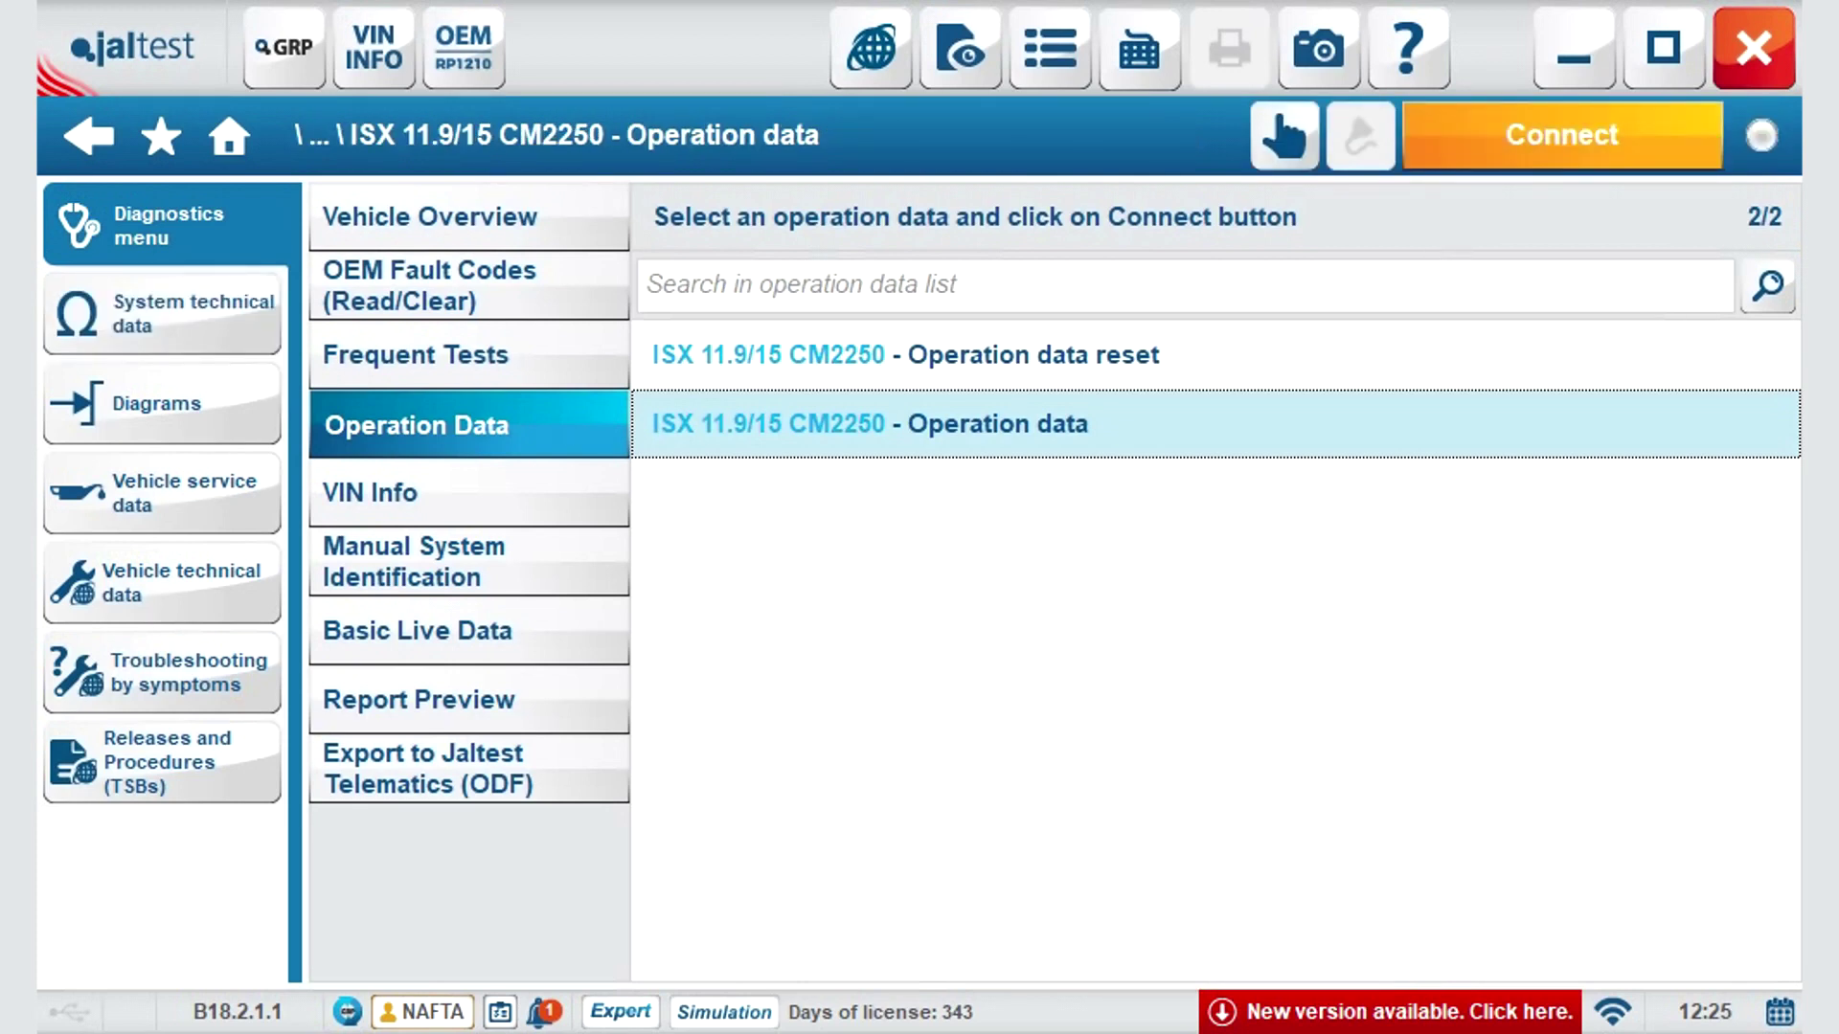
Review the vehicle information decoded from the VIN, from model year to engine series code.
click(468, 493)
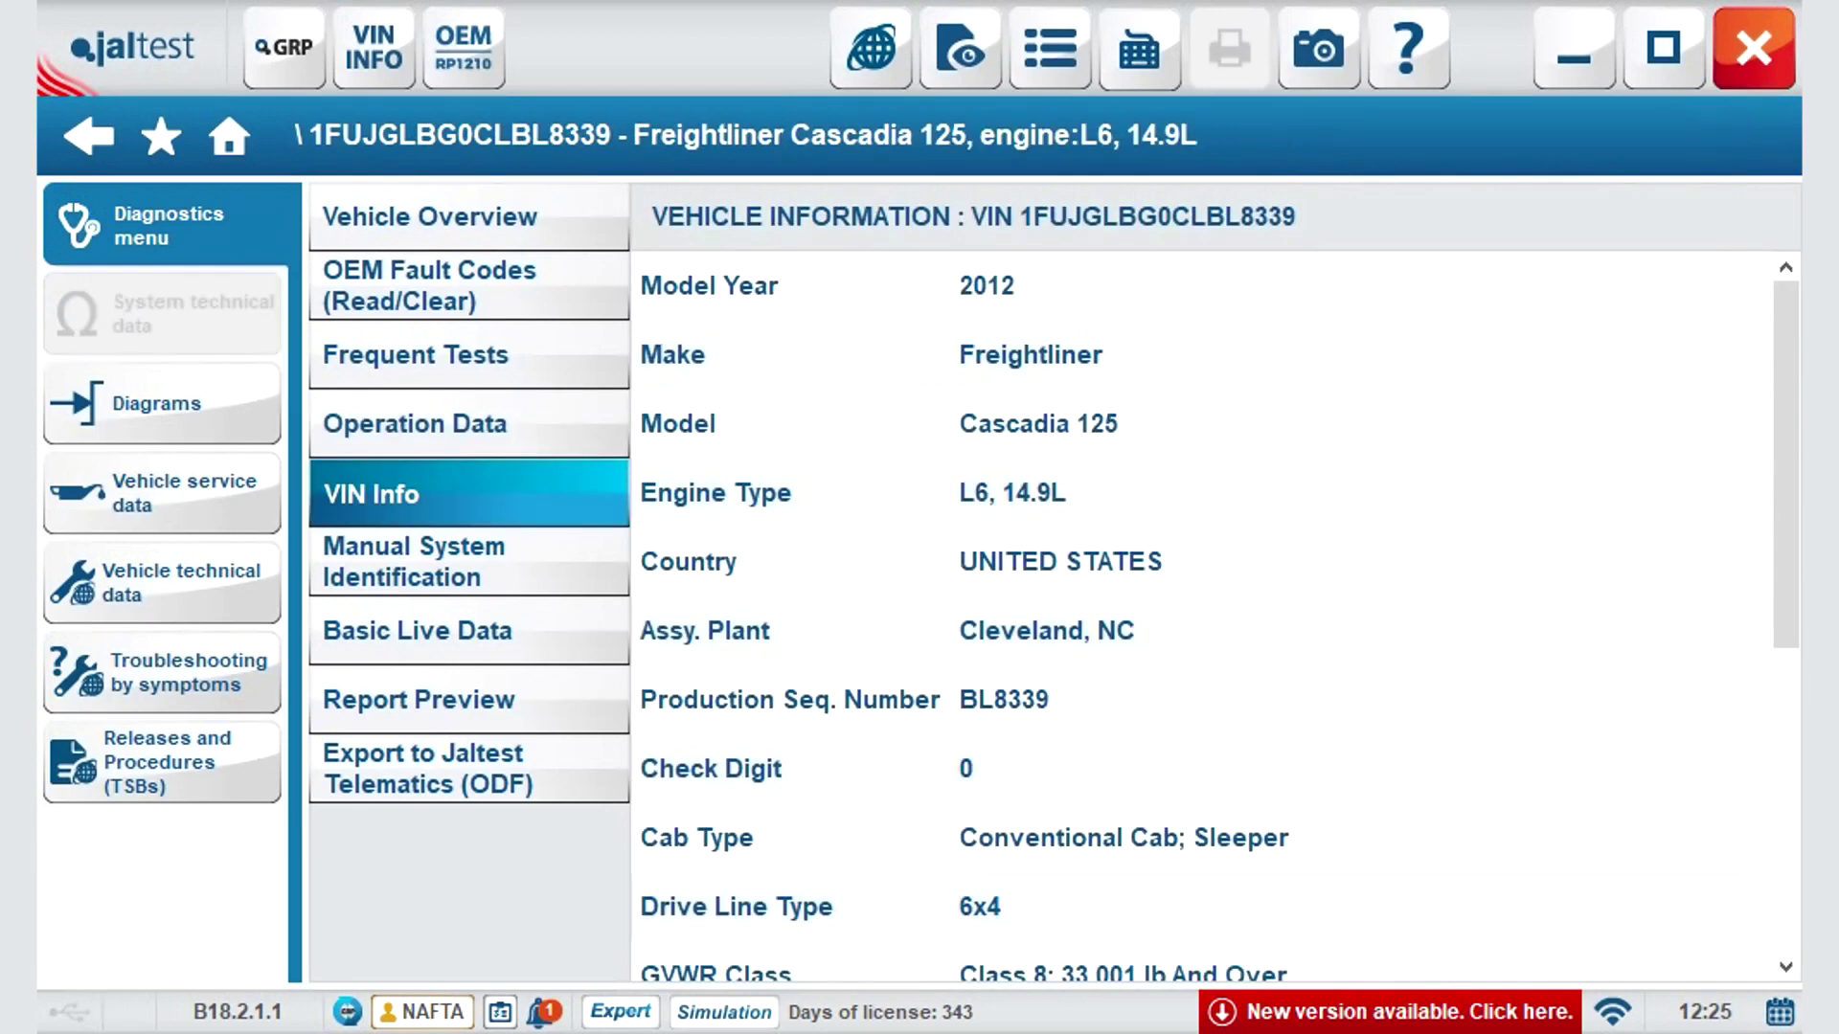
scroll(1216, 627, down, 5)
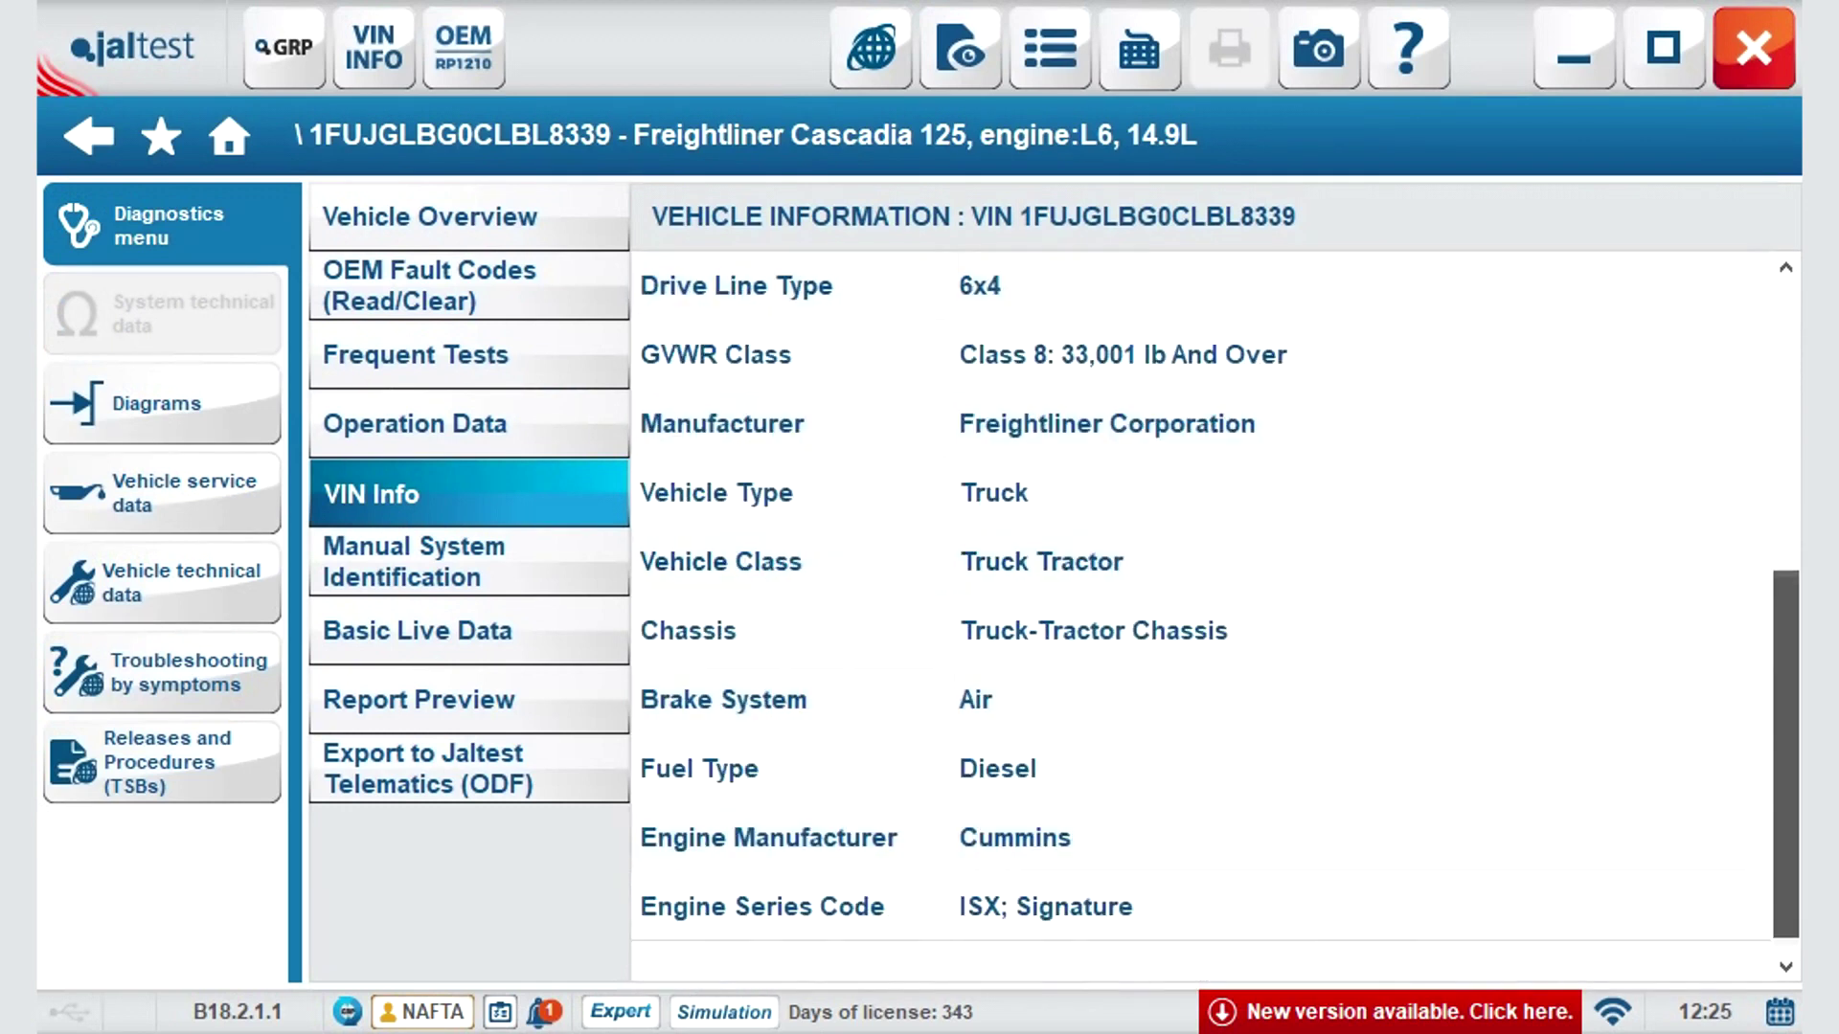
scroll(1216, 628, up, 5)
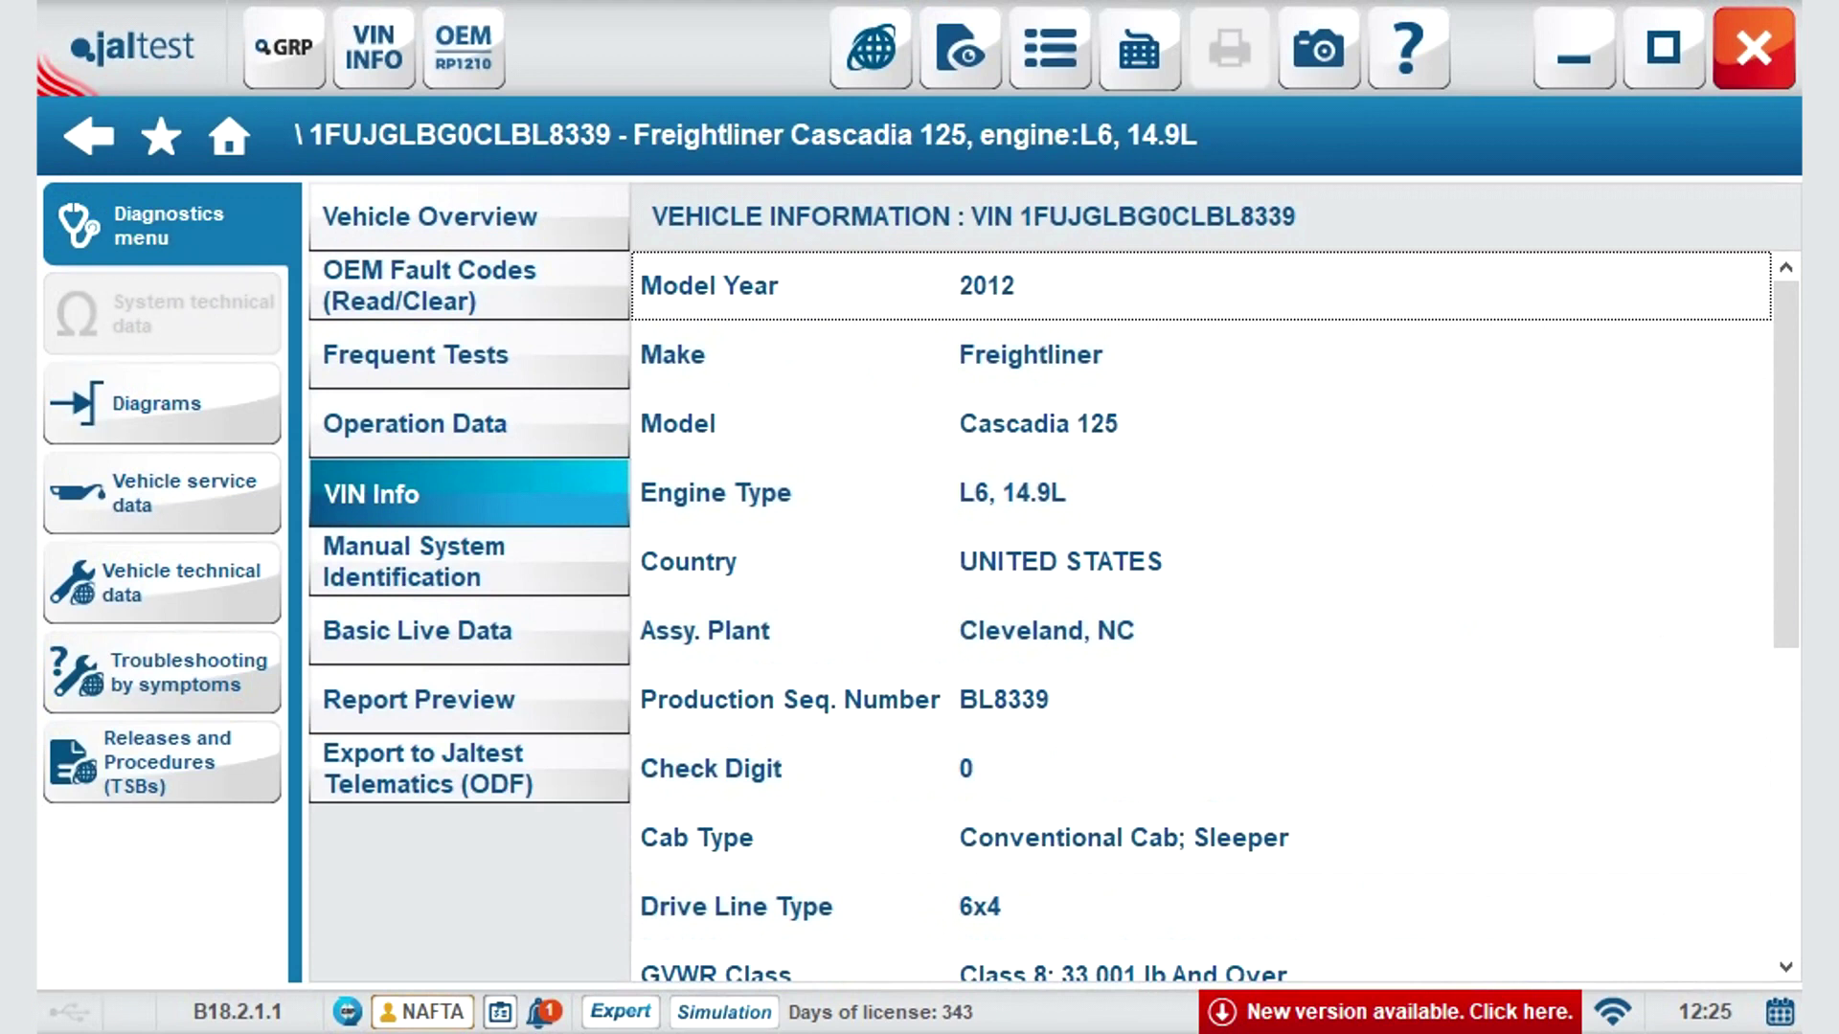
Change the manual system identification of the DDEC EB engine brake to the generic Engine brake.
click(470, 561)
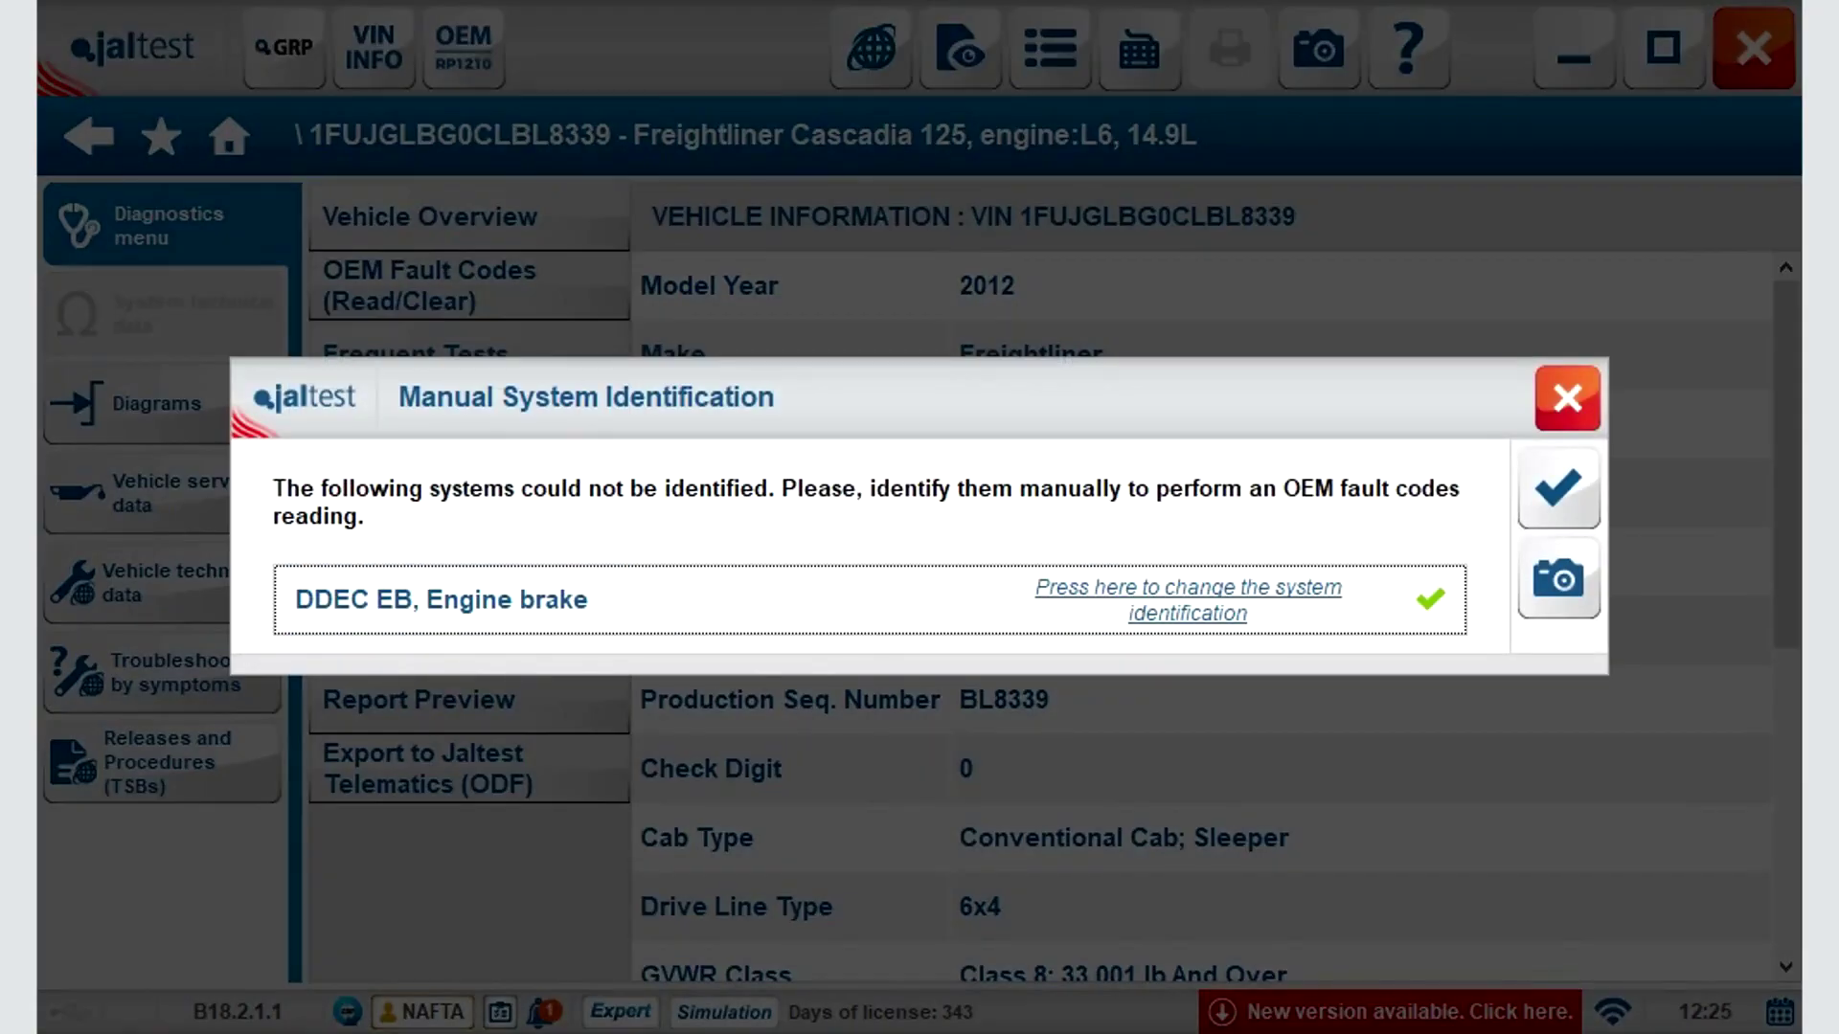
click(1188, 600)
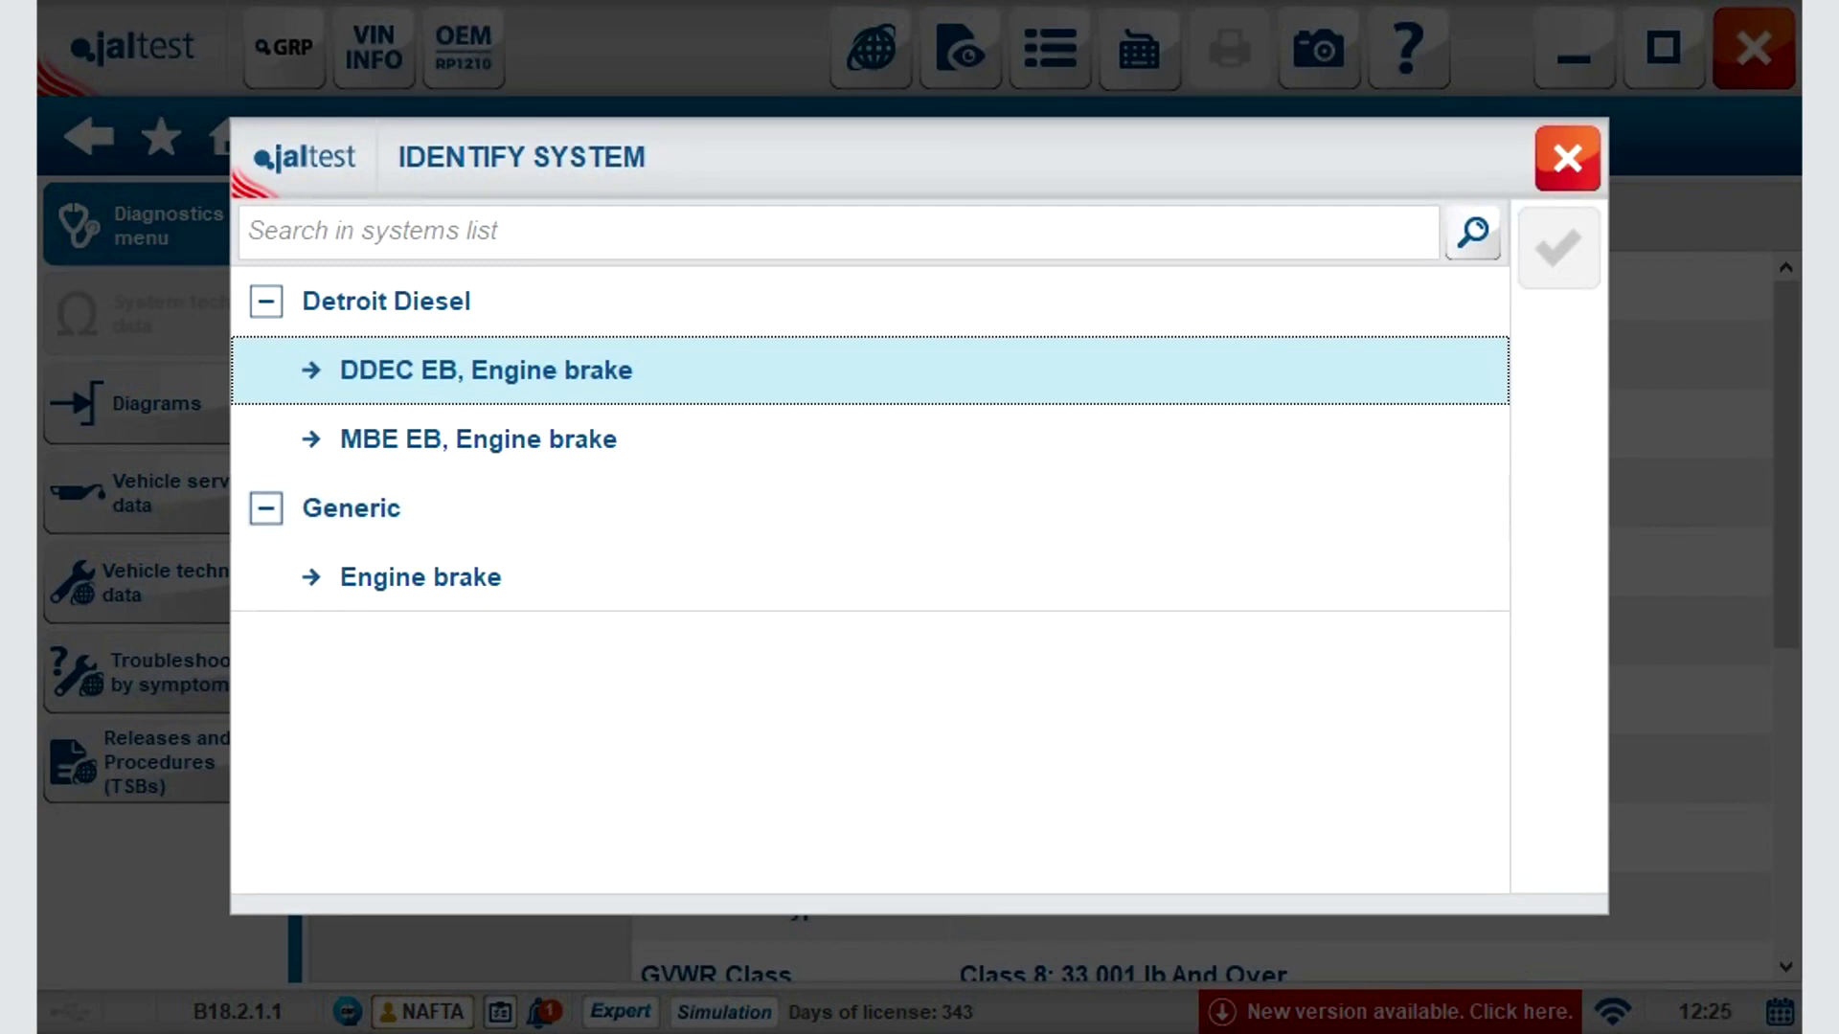
click(419, 576)
click(1558, 247)
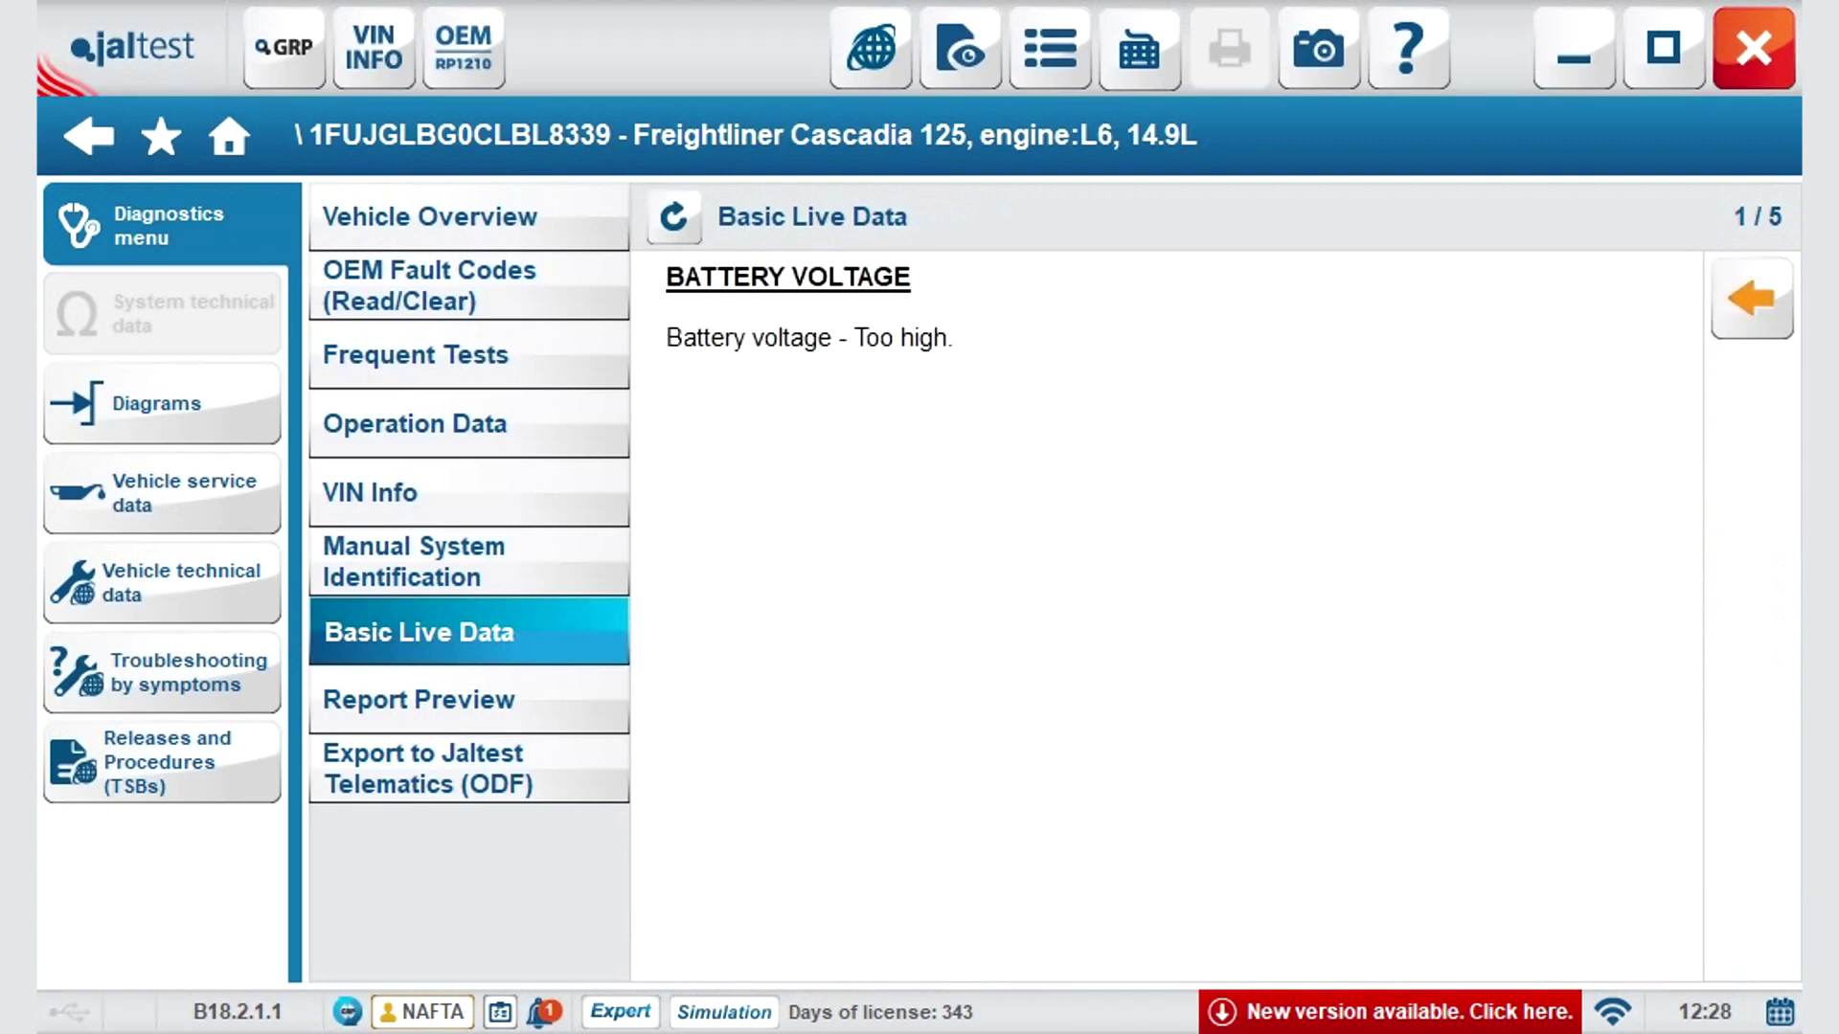
Leave the battery voltage note, view the basic live data on the dashboard display, and return to the live data overview.
click(1752, 298)
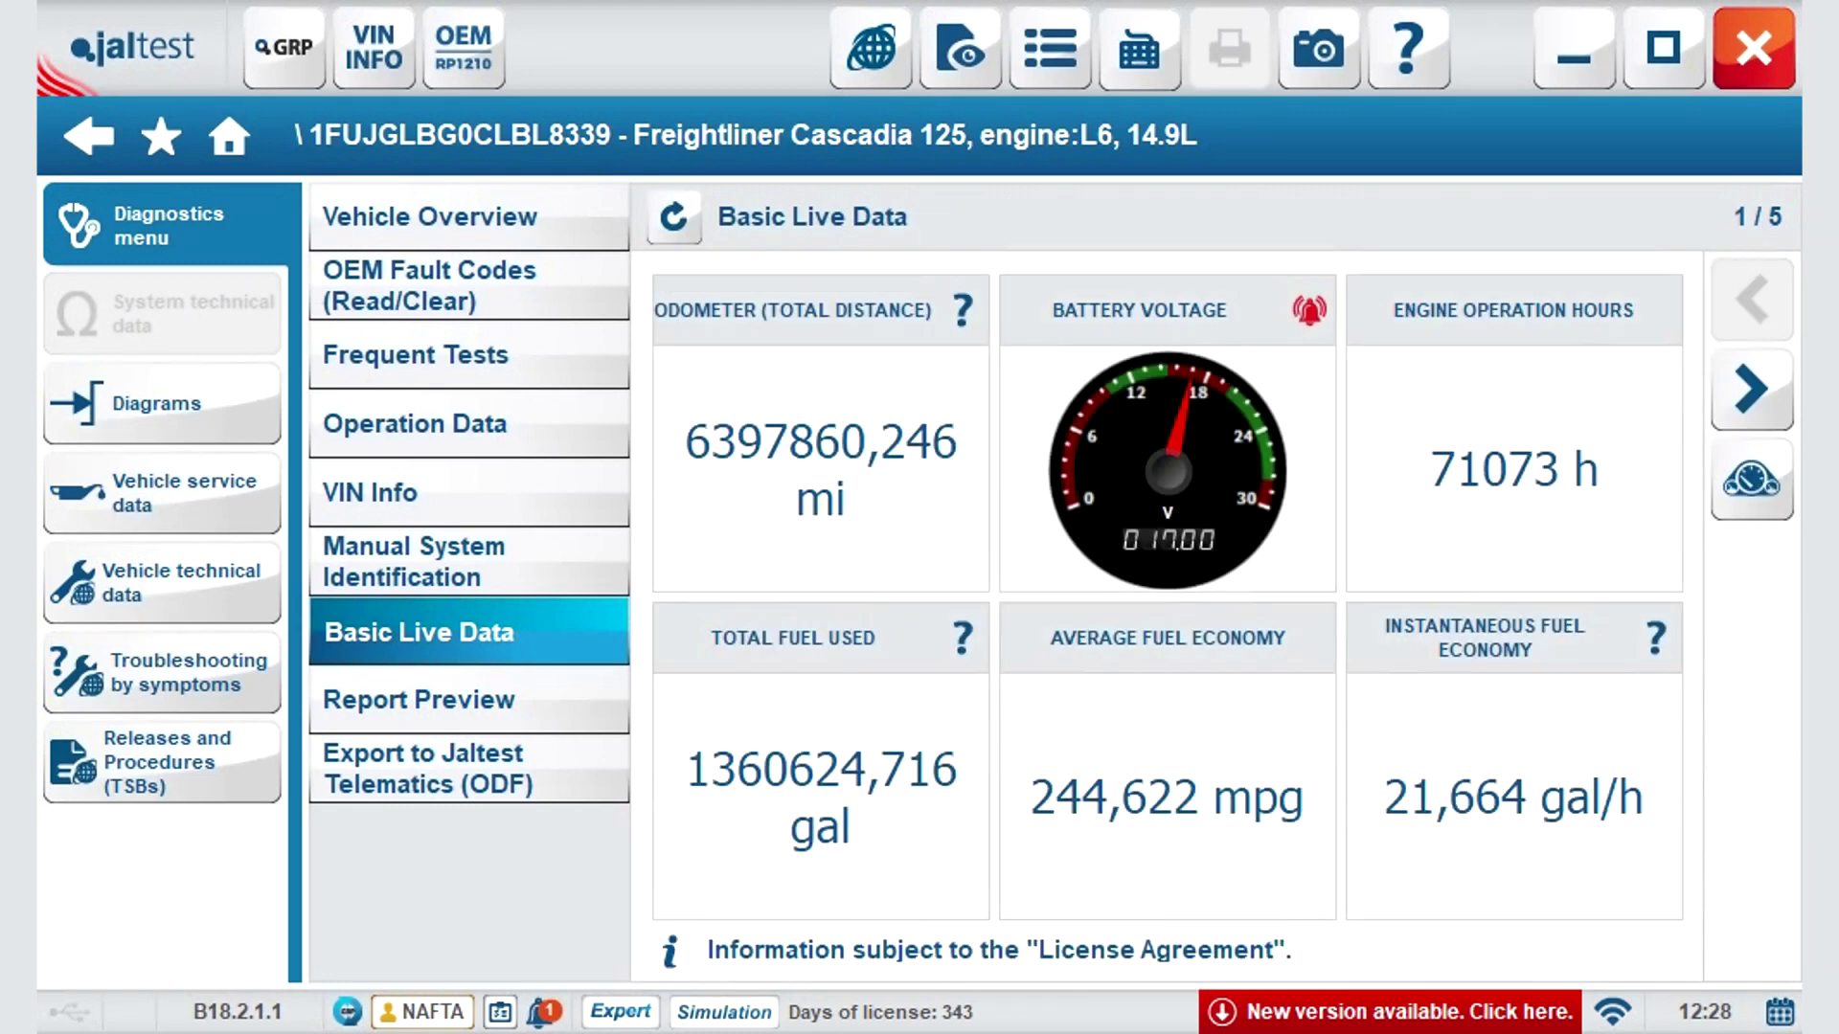
click(1752, 478)
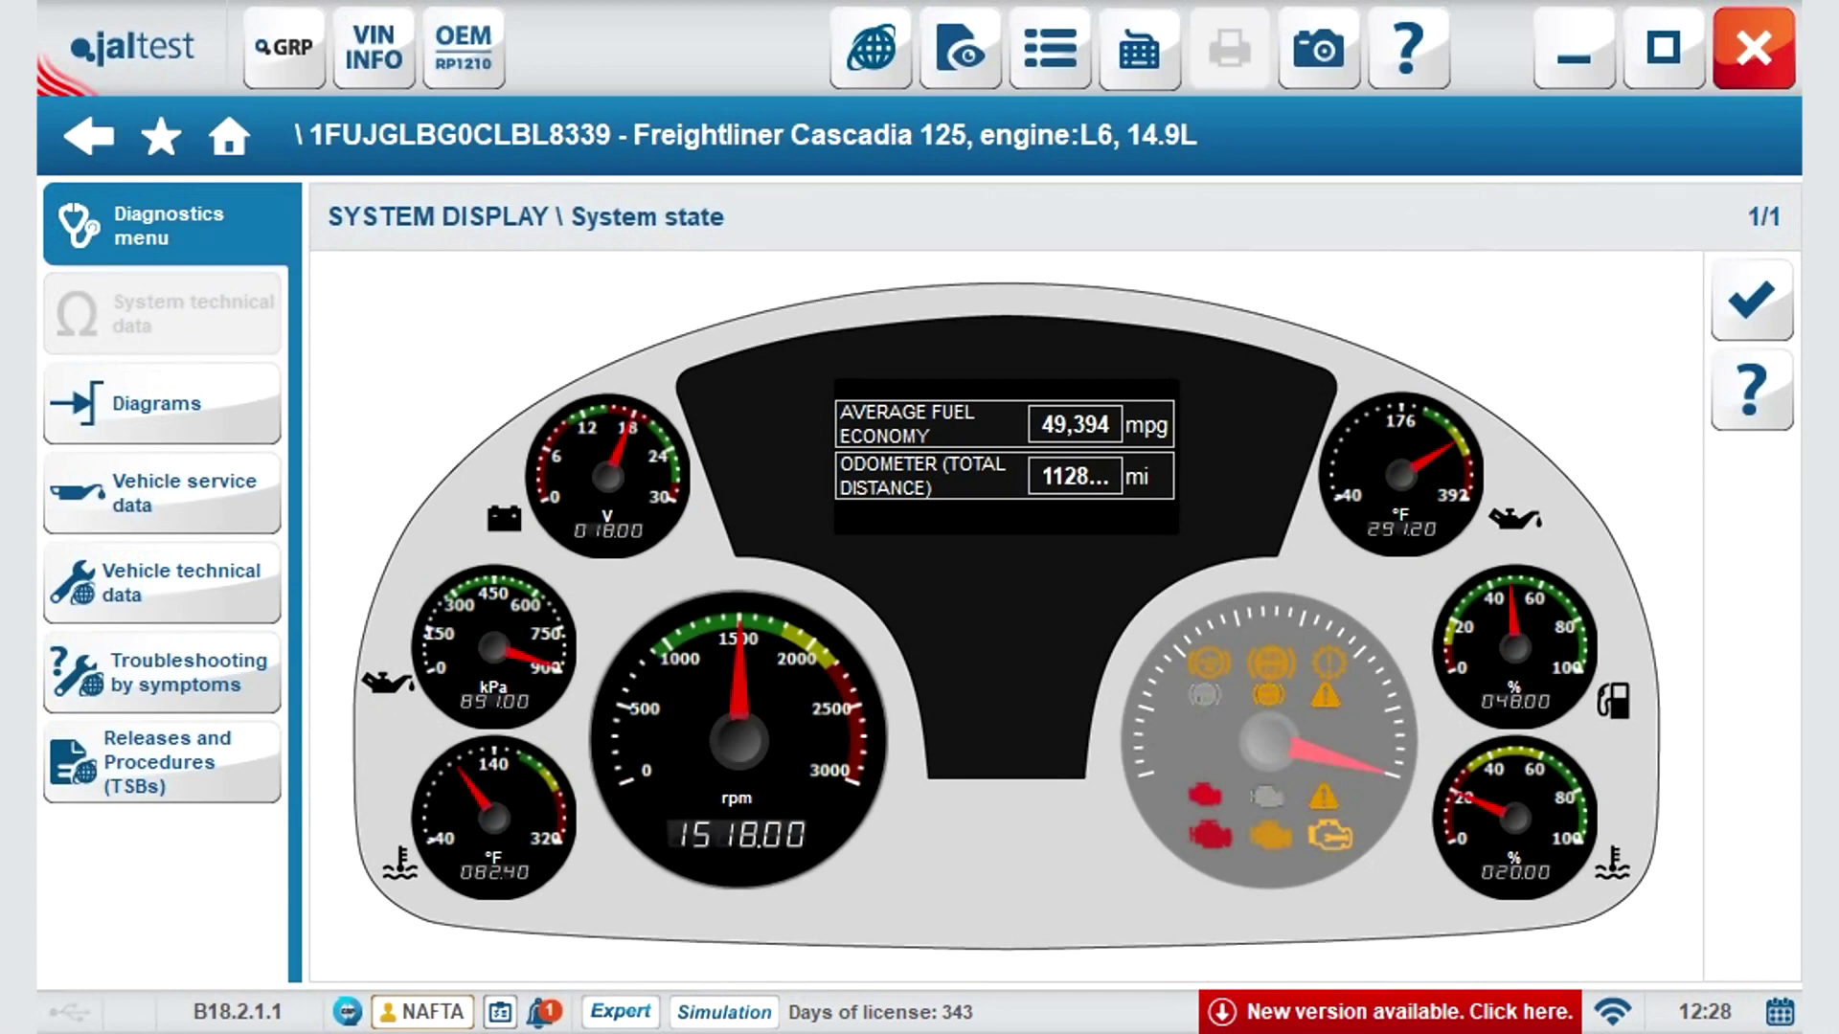
click(1752, 298)
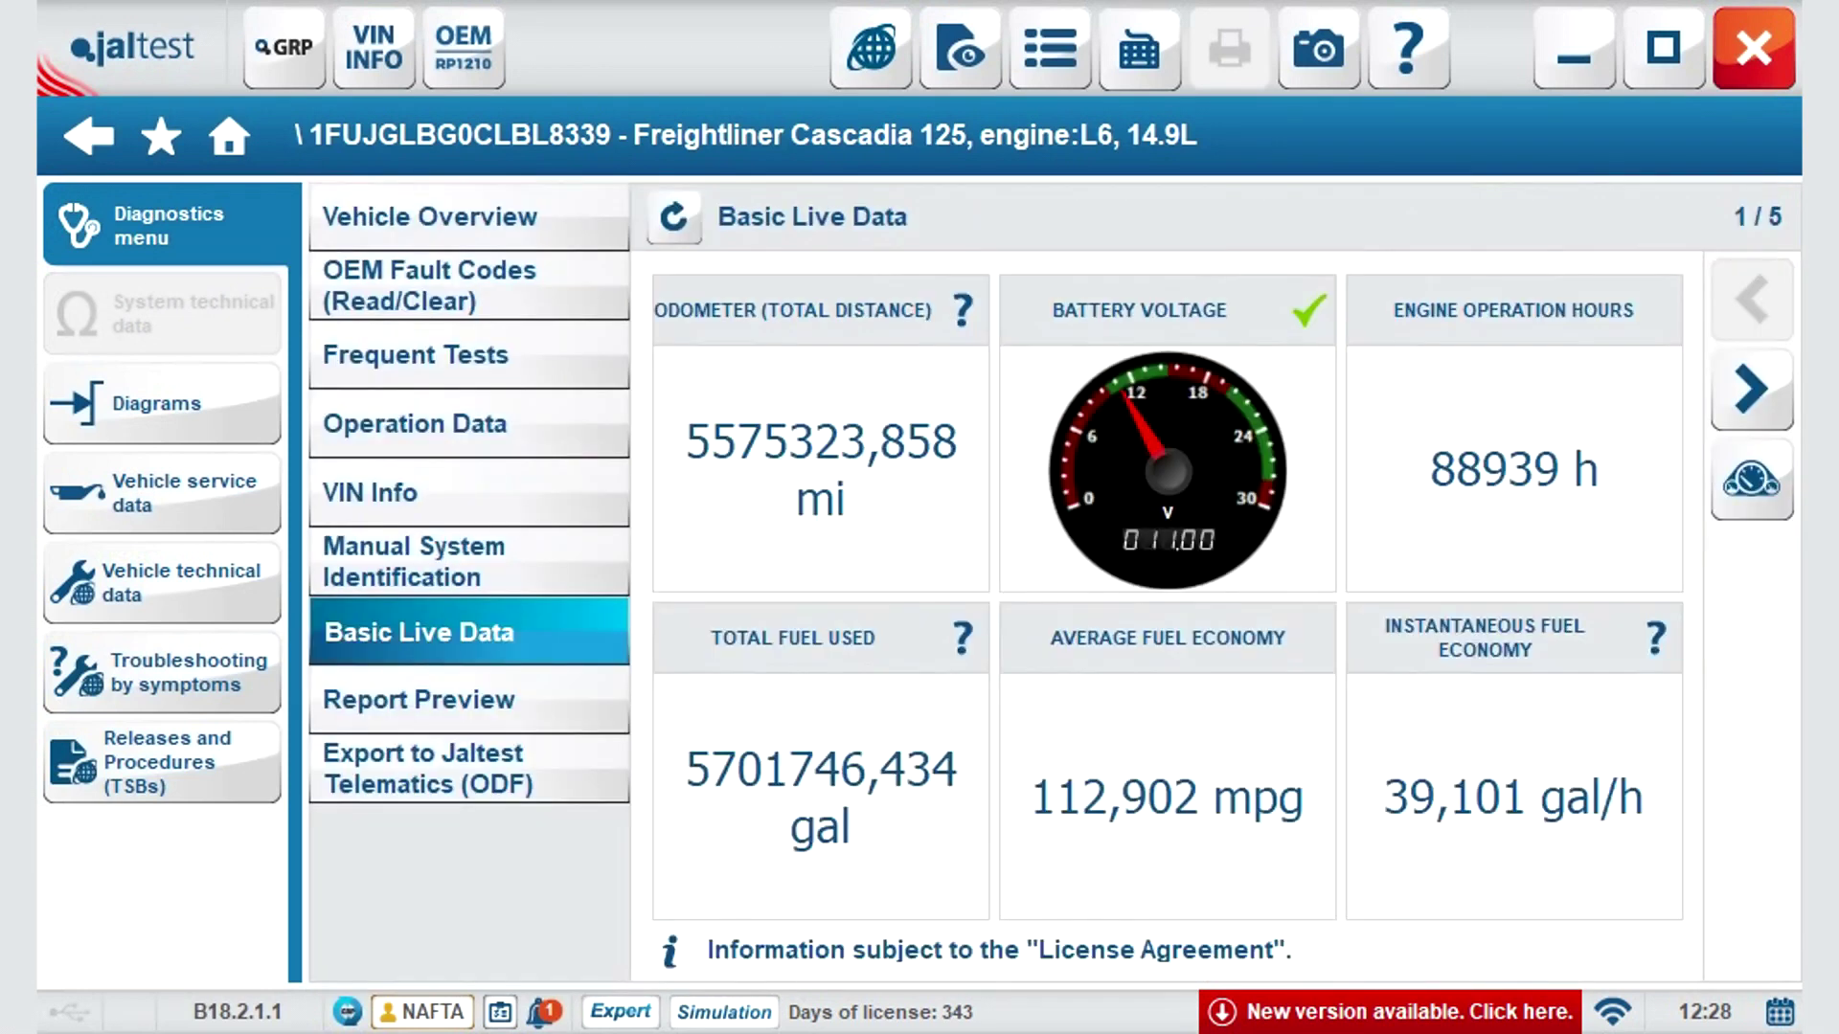
Open the diagnostic report preview, zoom out, and fit the page to the available width.
click(469, 700)
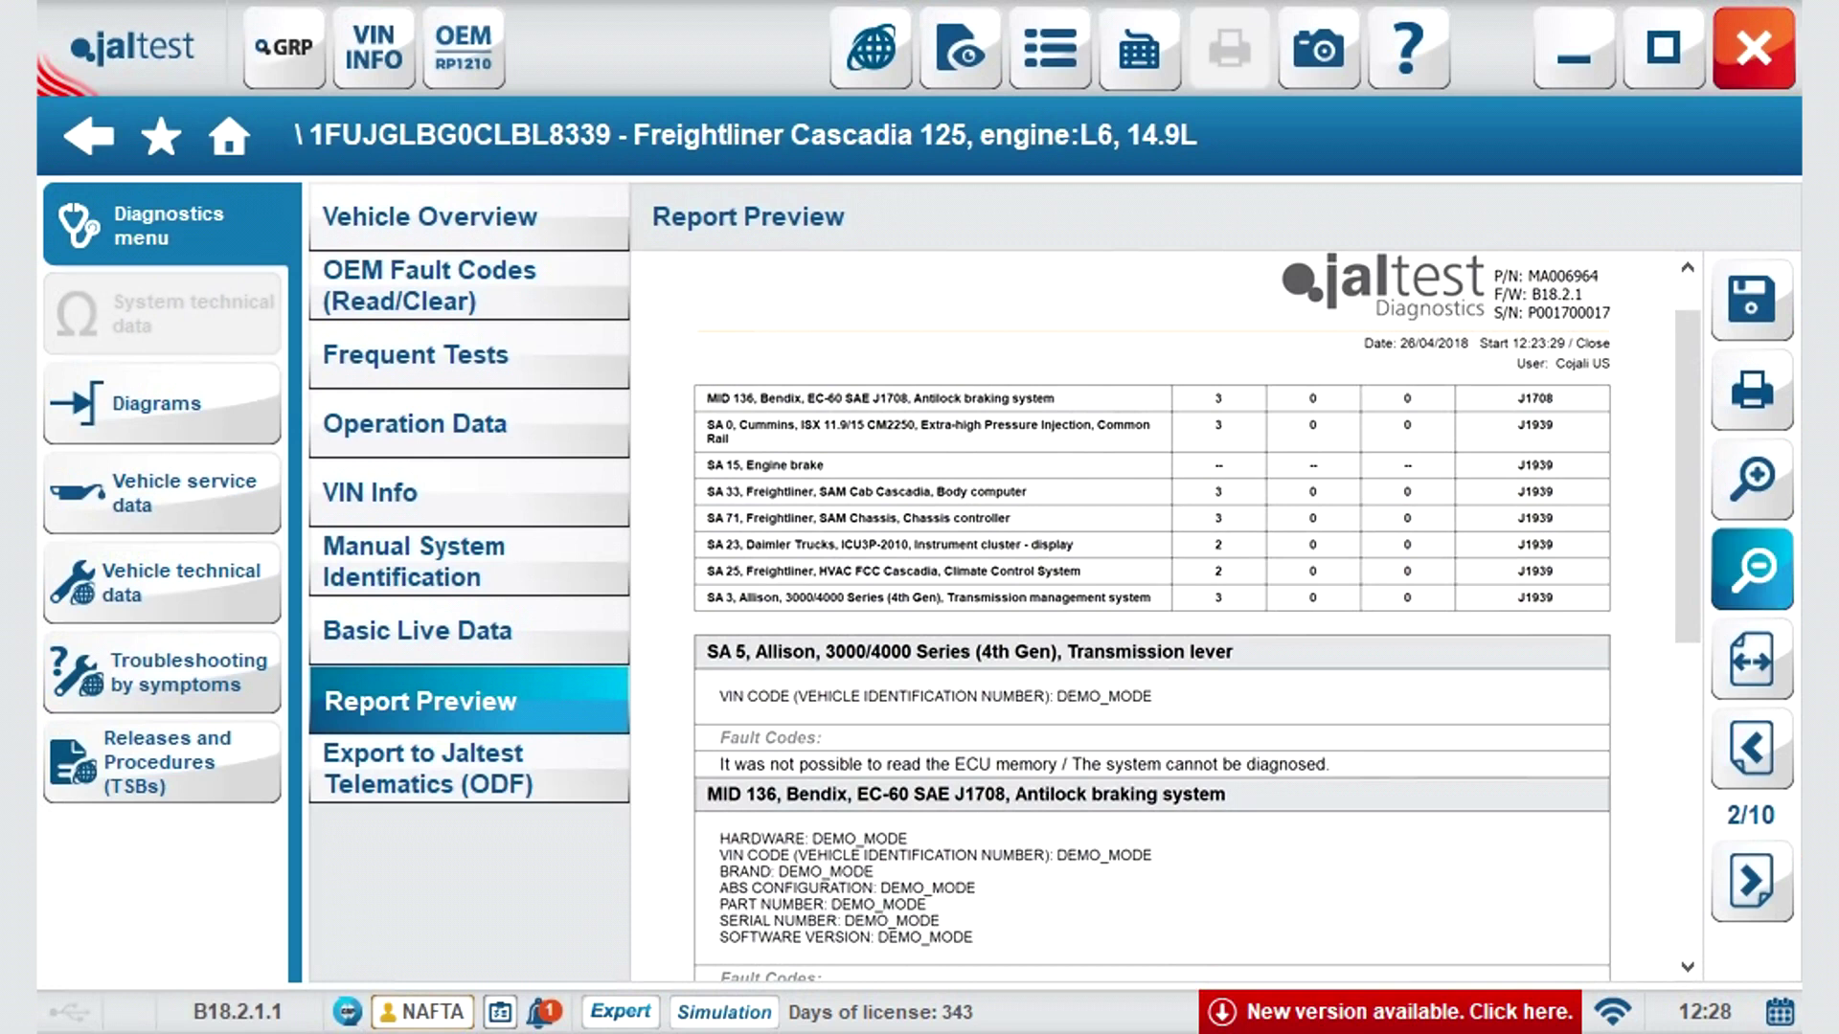
click(1751, 569)
click(1752, 569)
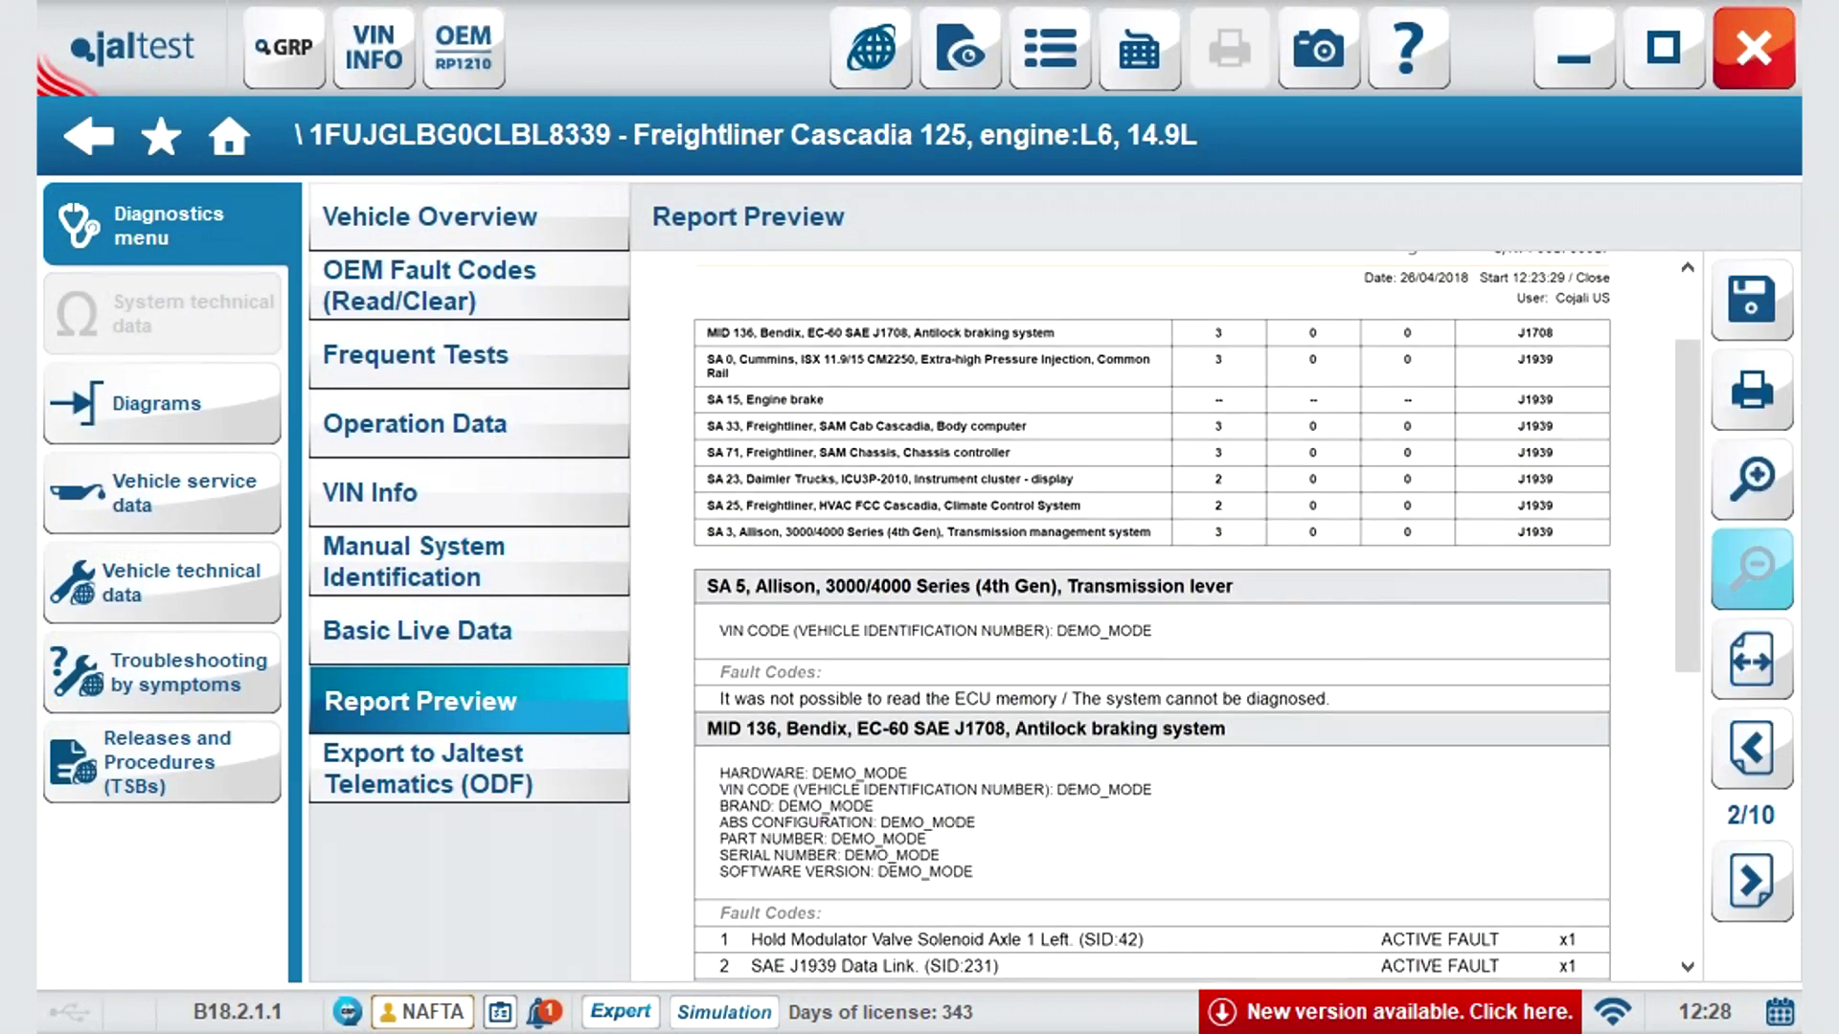
click(1751, 658)
Export the vehicle's diagnostic data to Jaltest Telematics (ODF).
click(468, 768)
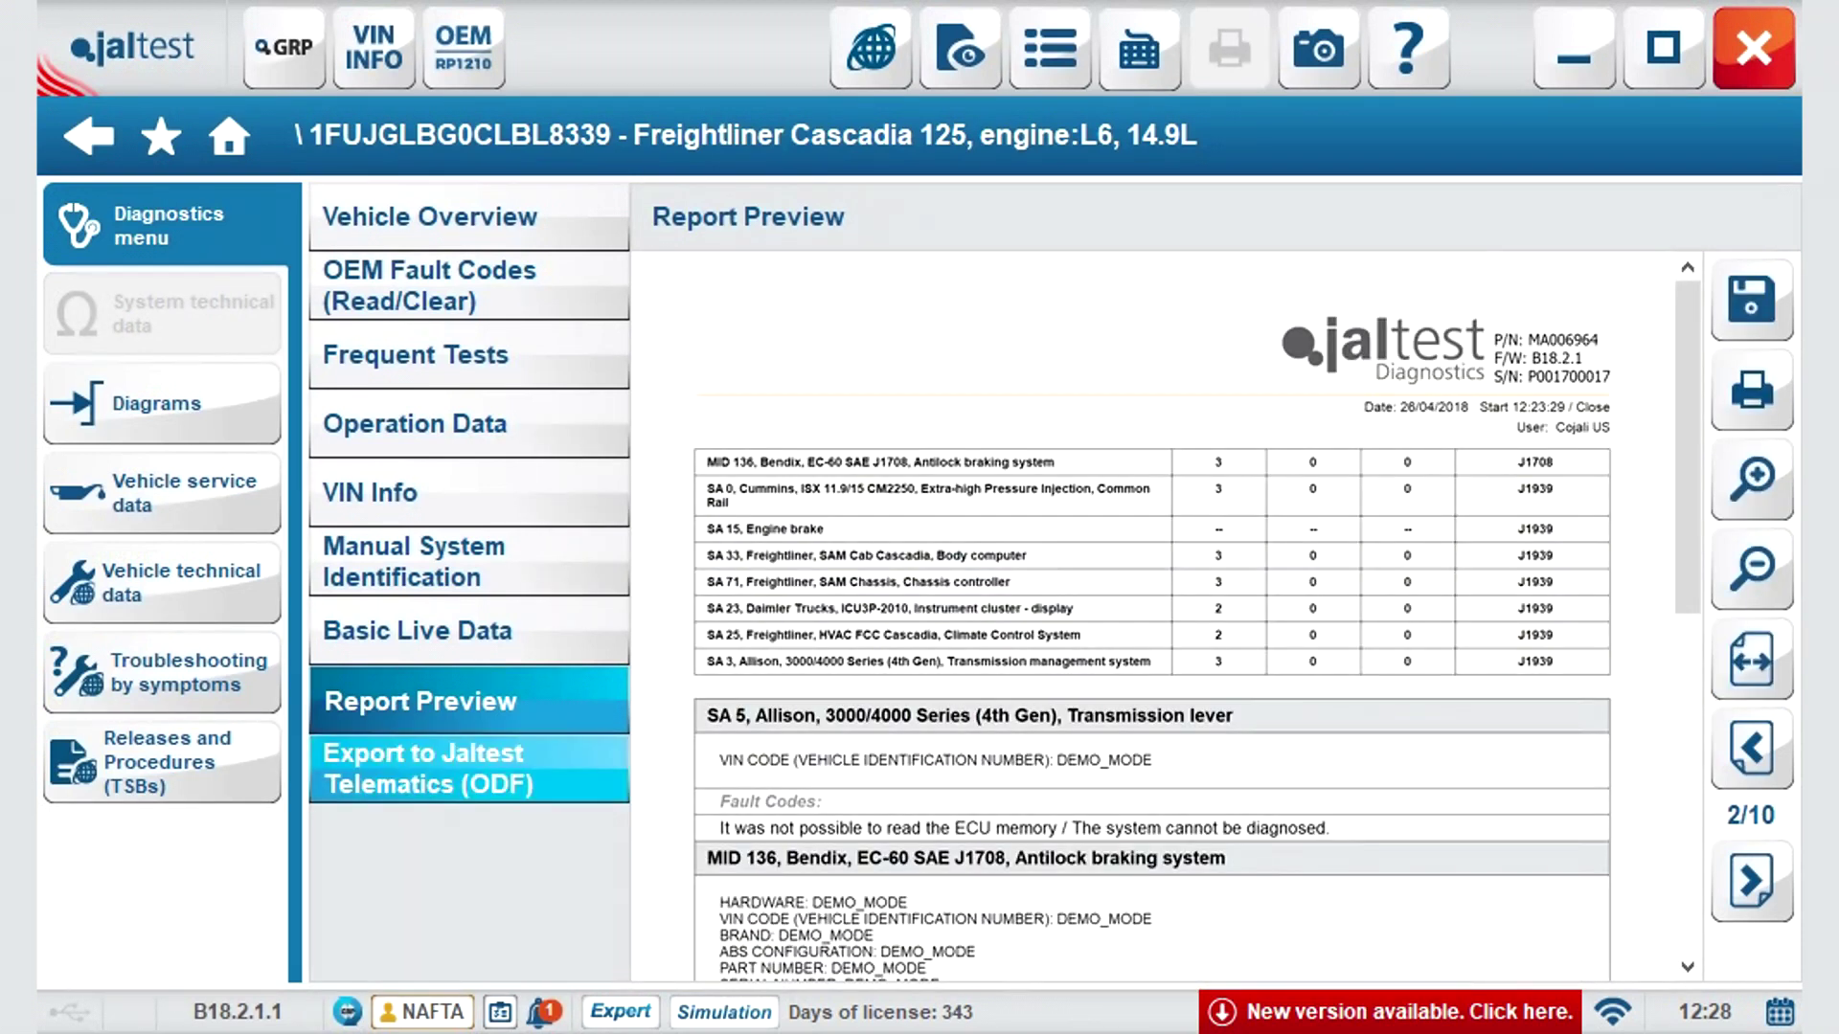
click(701, 686)
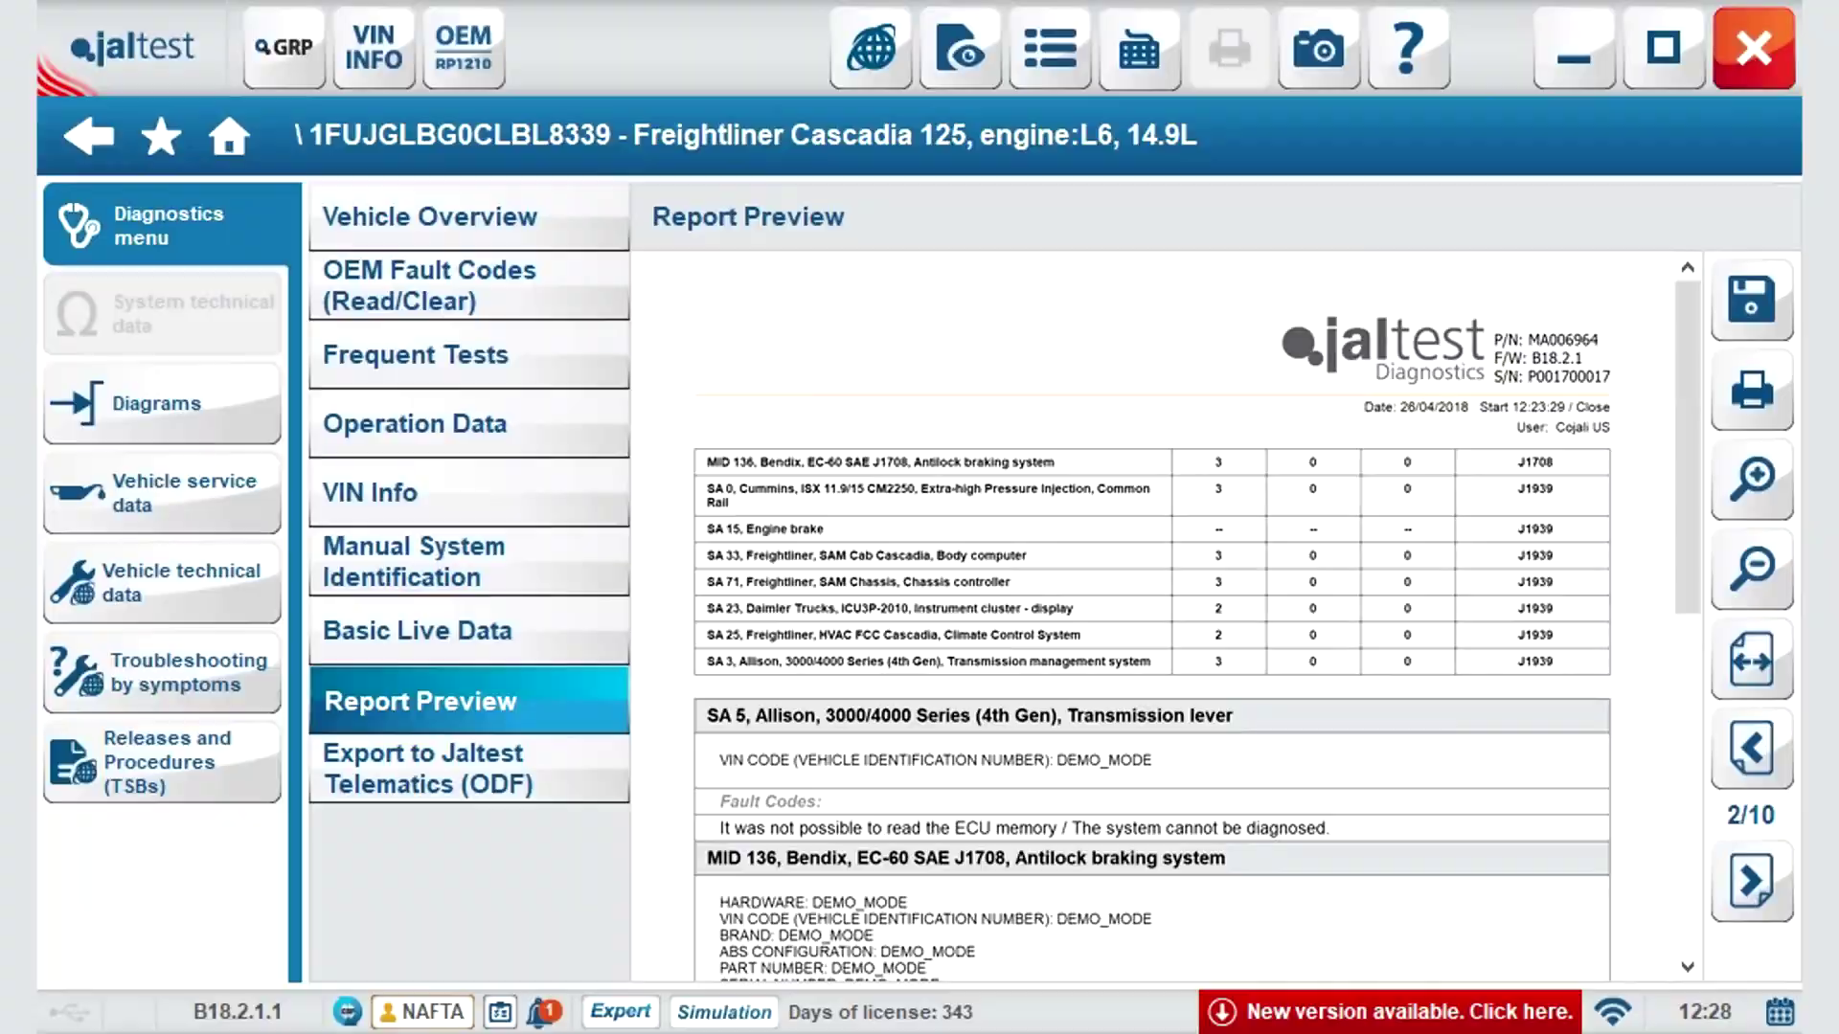
click(1558, 433)
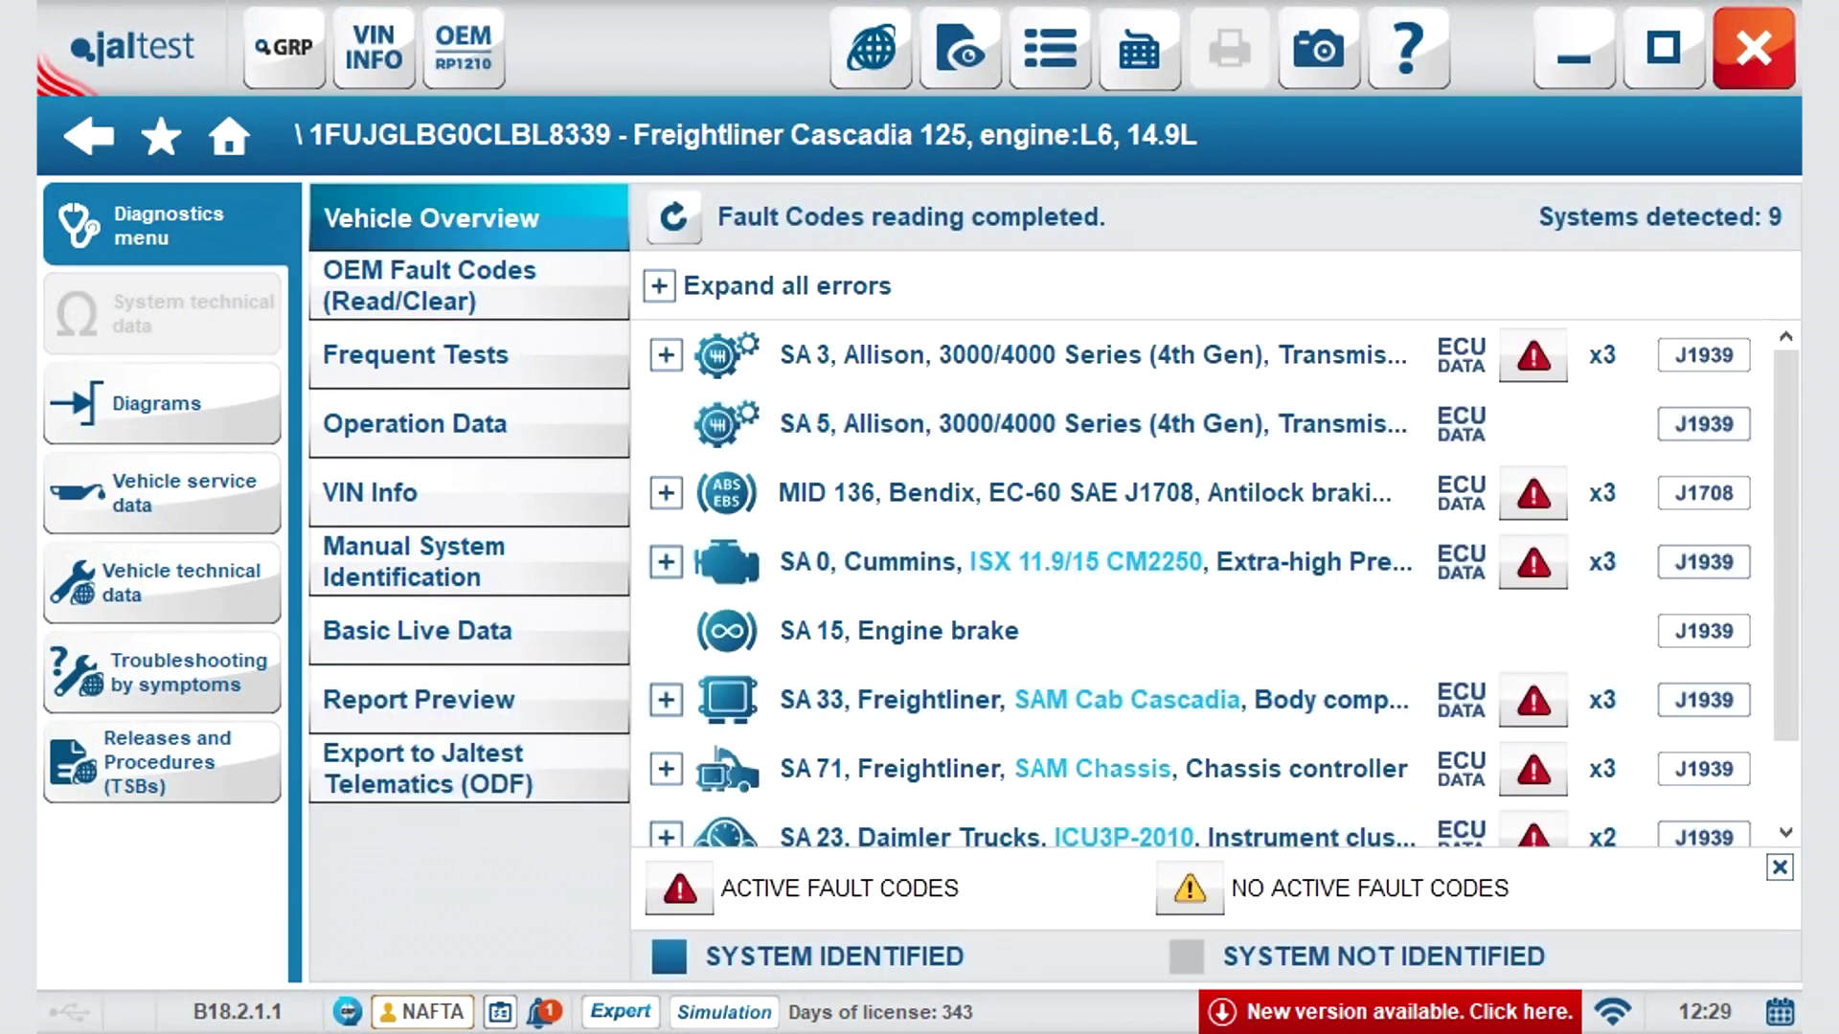
Open the stored fault codes of the Cummins ISX 11.9/15 CM2250 system and show the details of fault code 2754.
click(1115, 565)
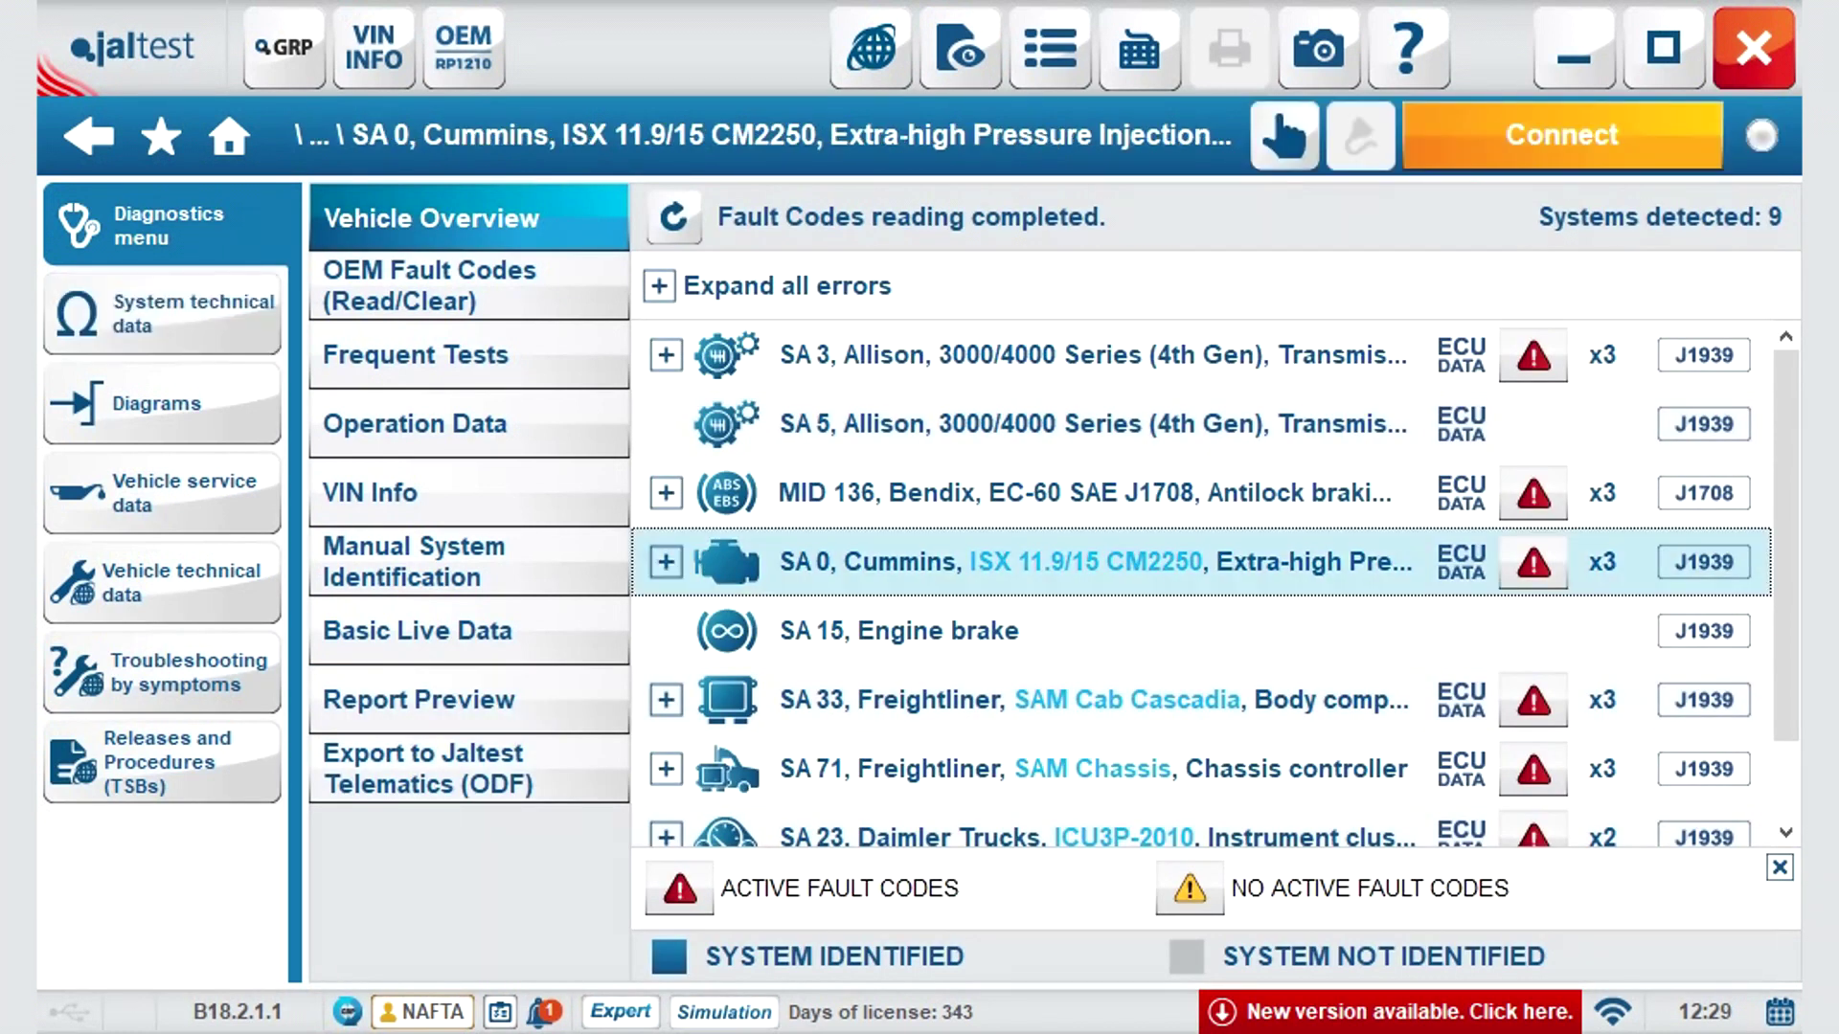
click(665, 562)
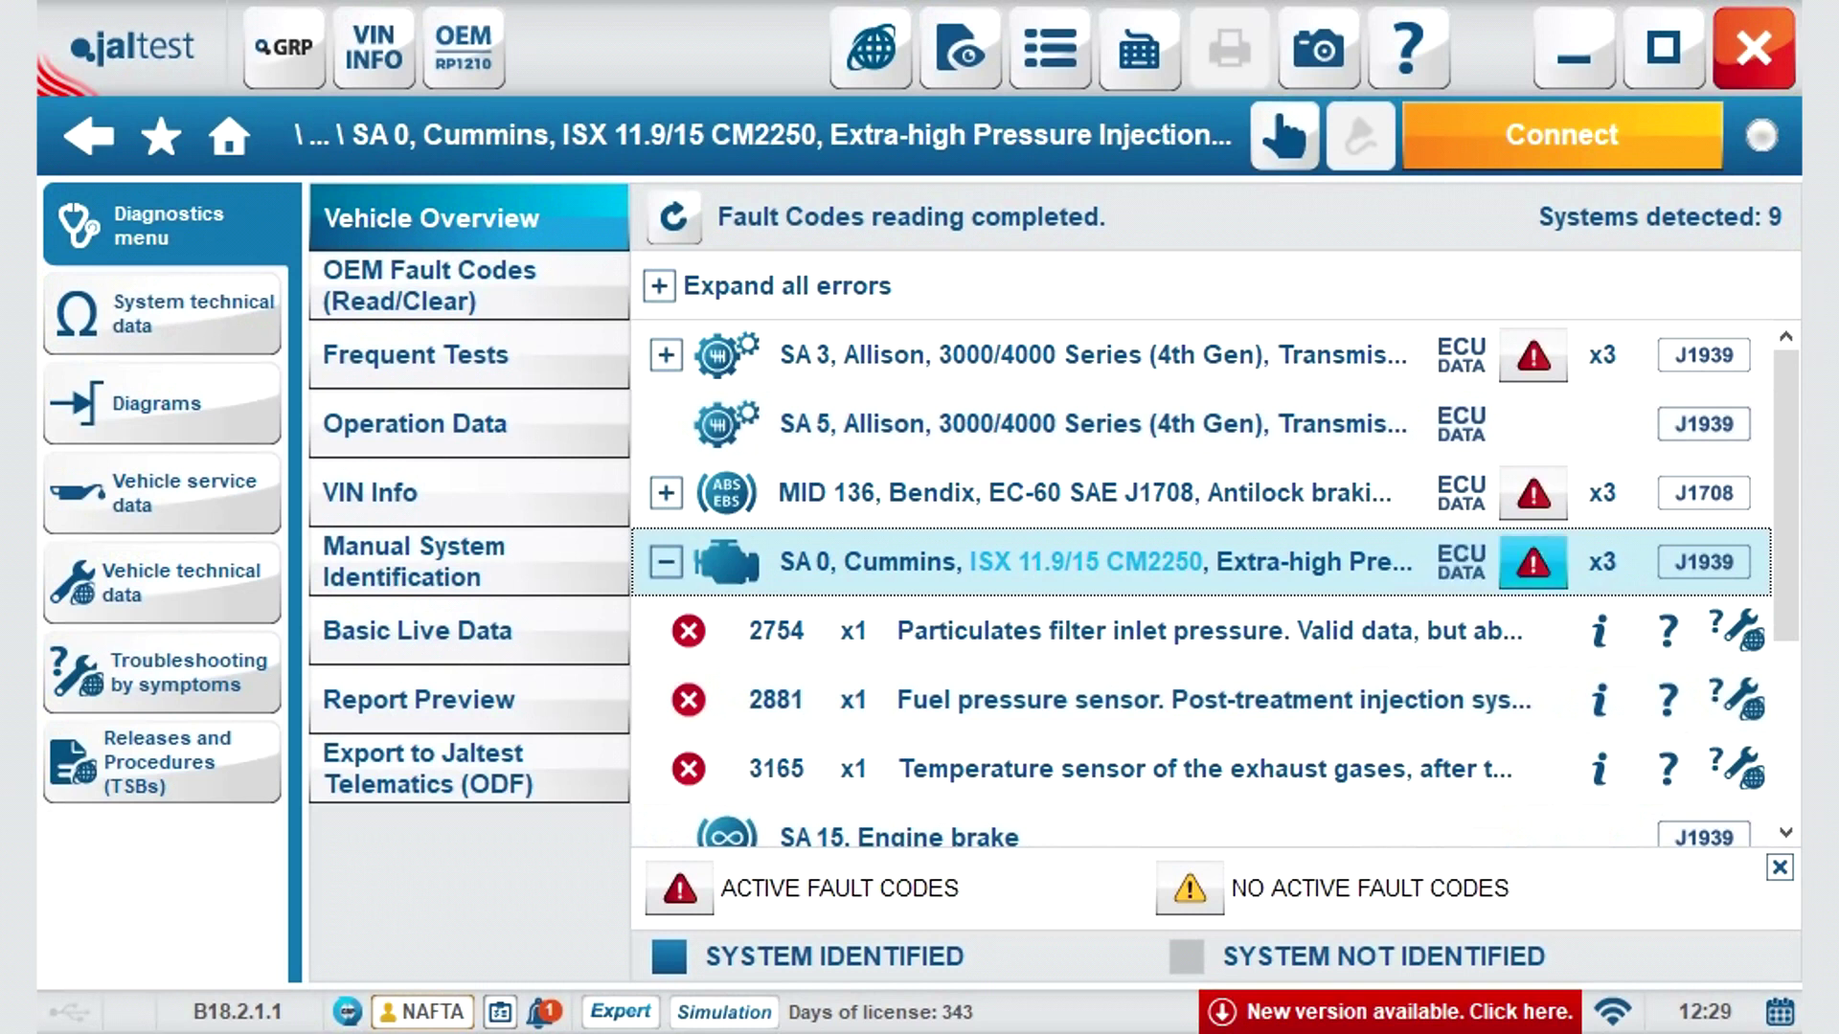
click(1533, 562)
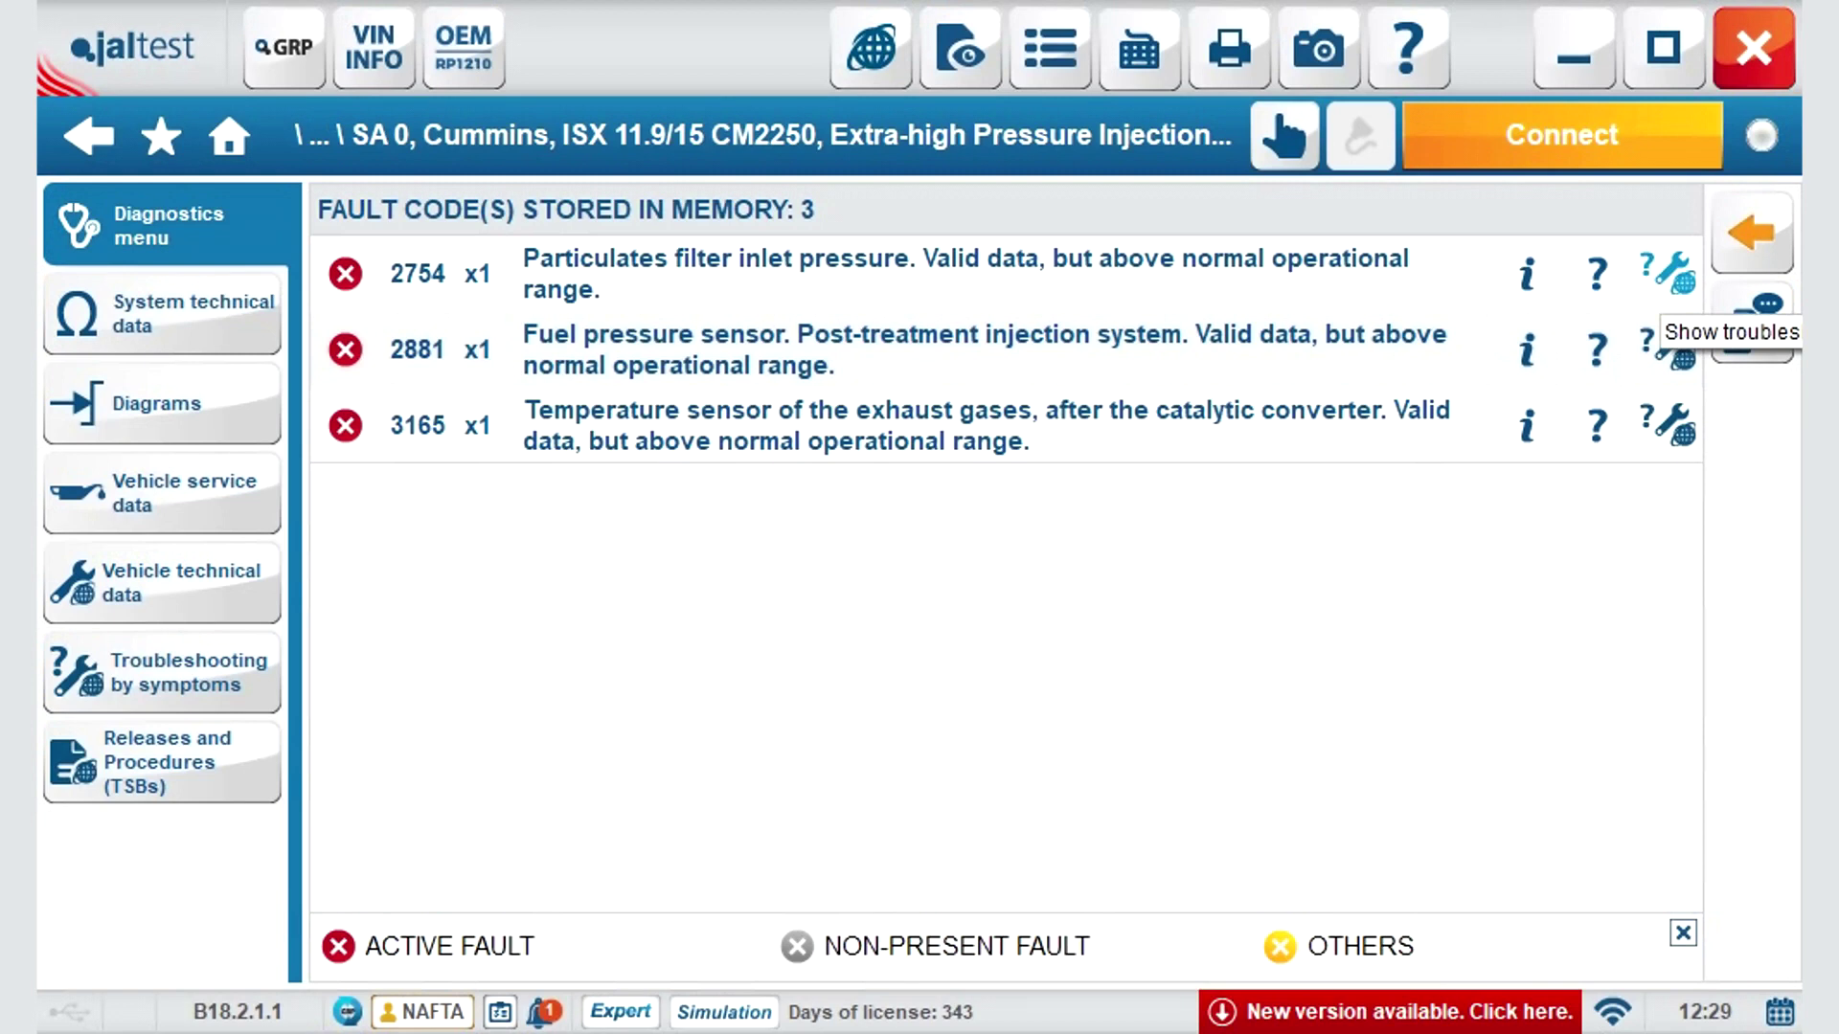
click(1671, 273)
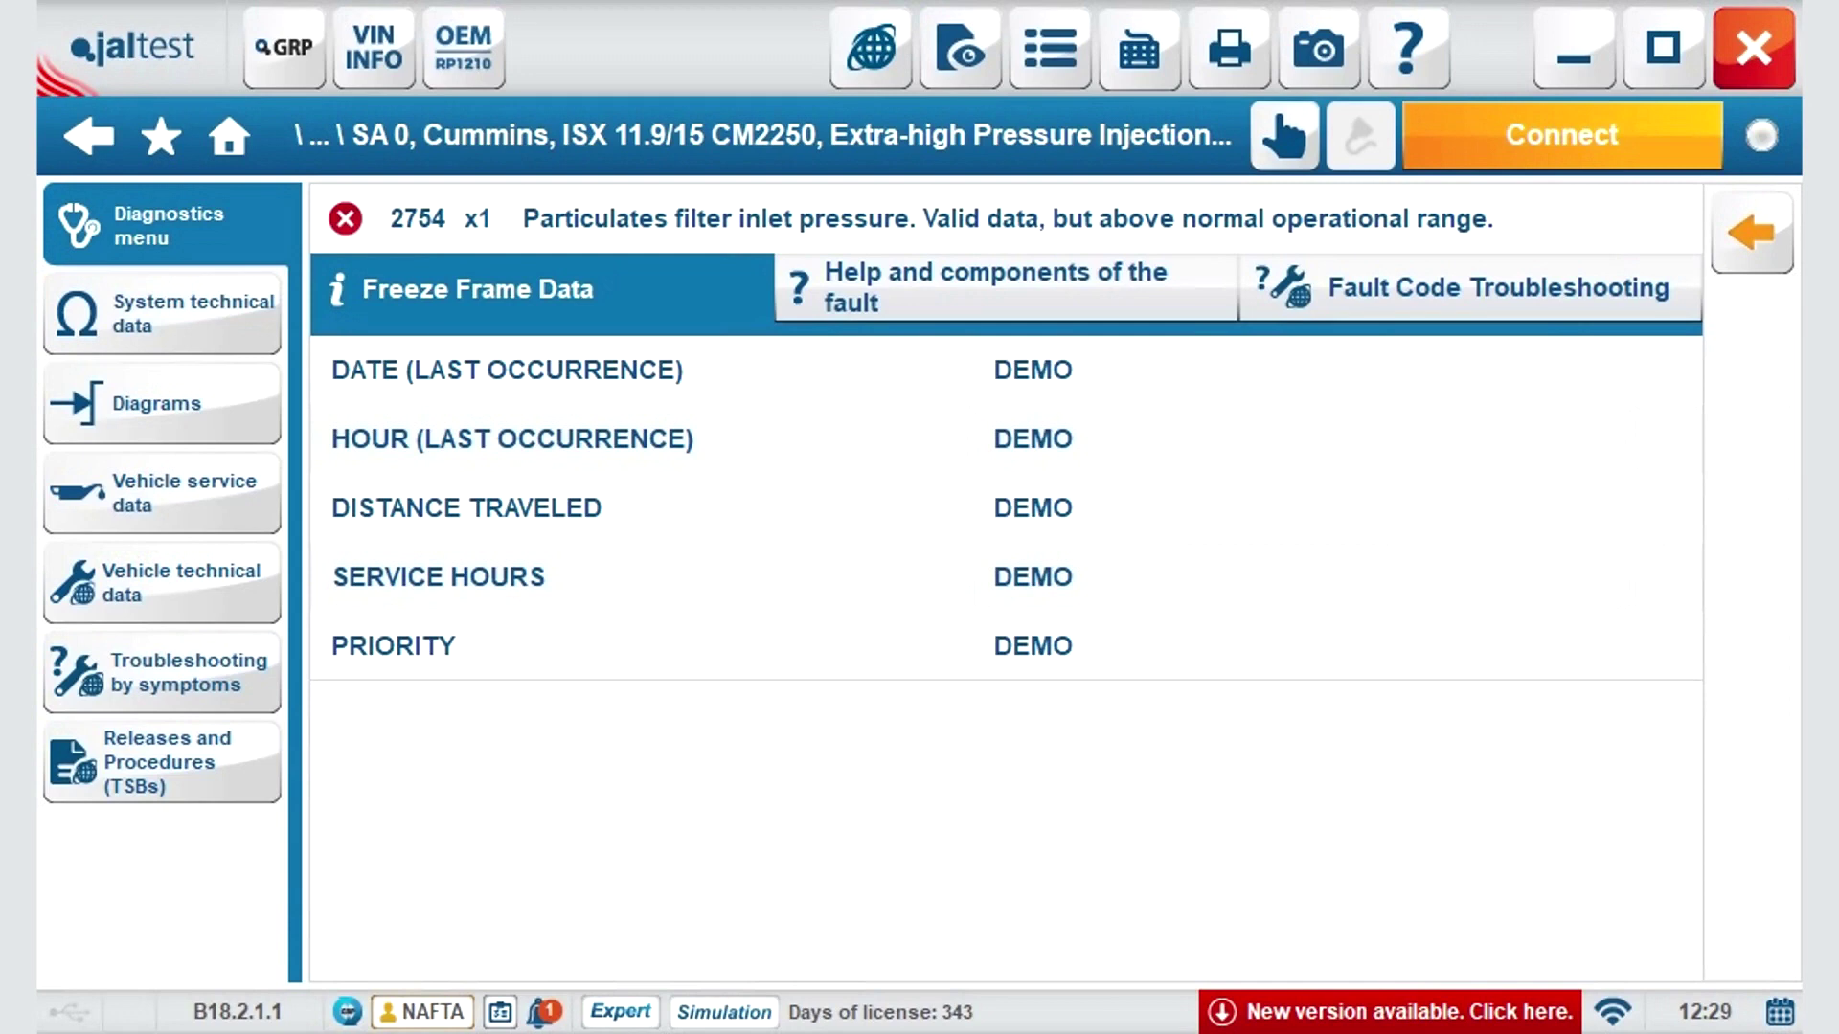
Open the components related to fault 2754 and review the information sheet of the CB4 differential pressure sensor.
click(1005, 287)
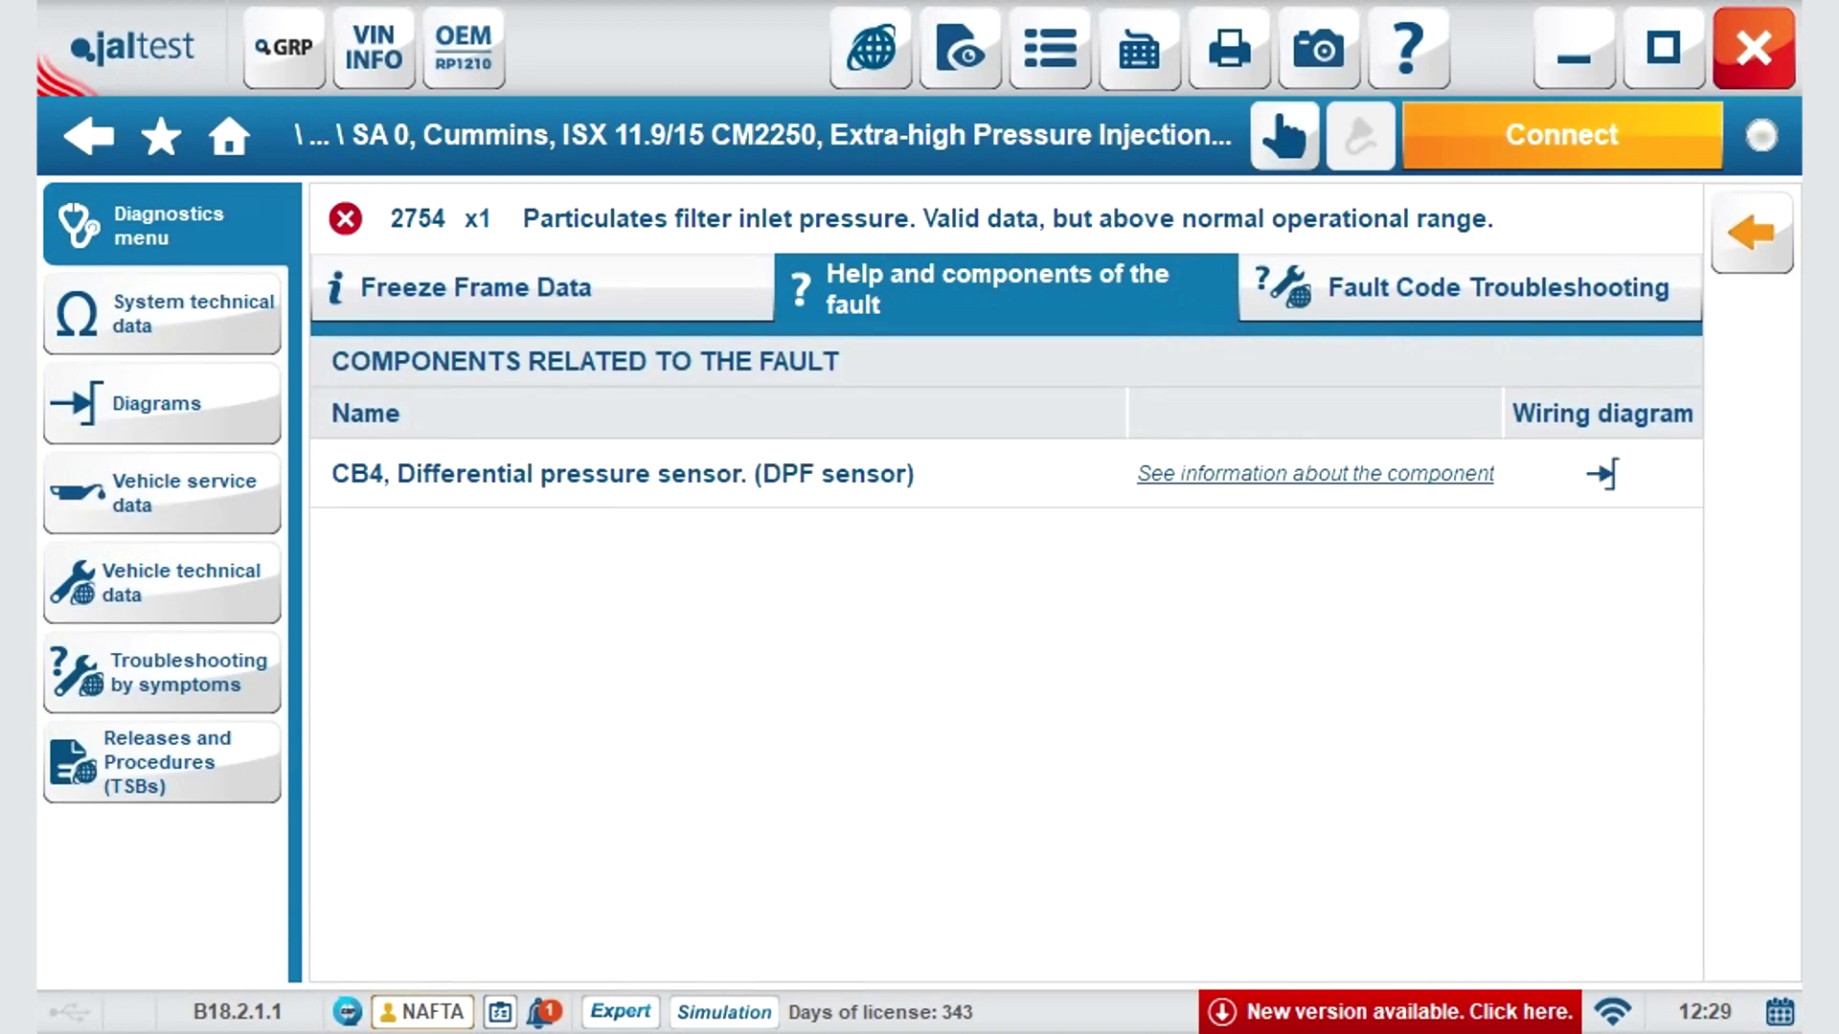
click(1314, 473)
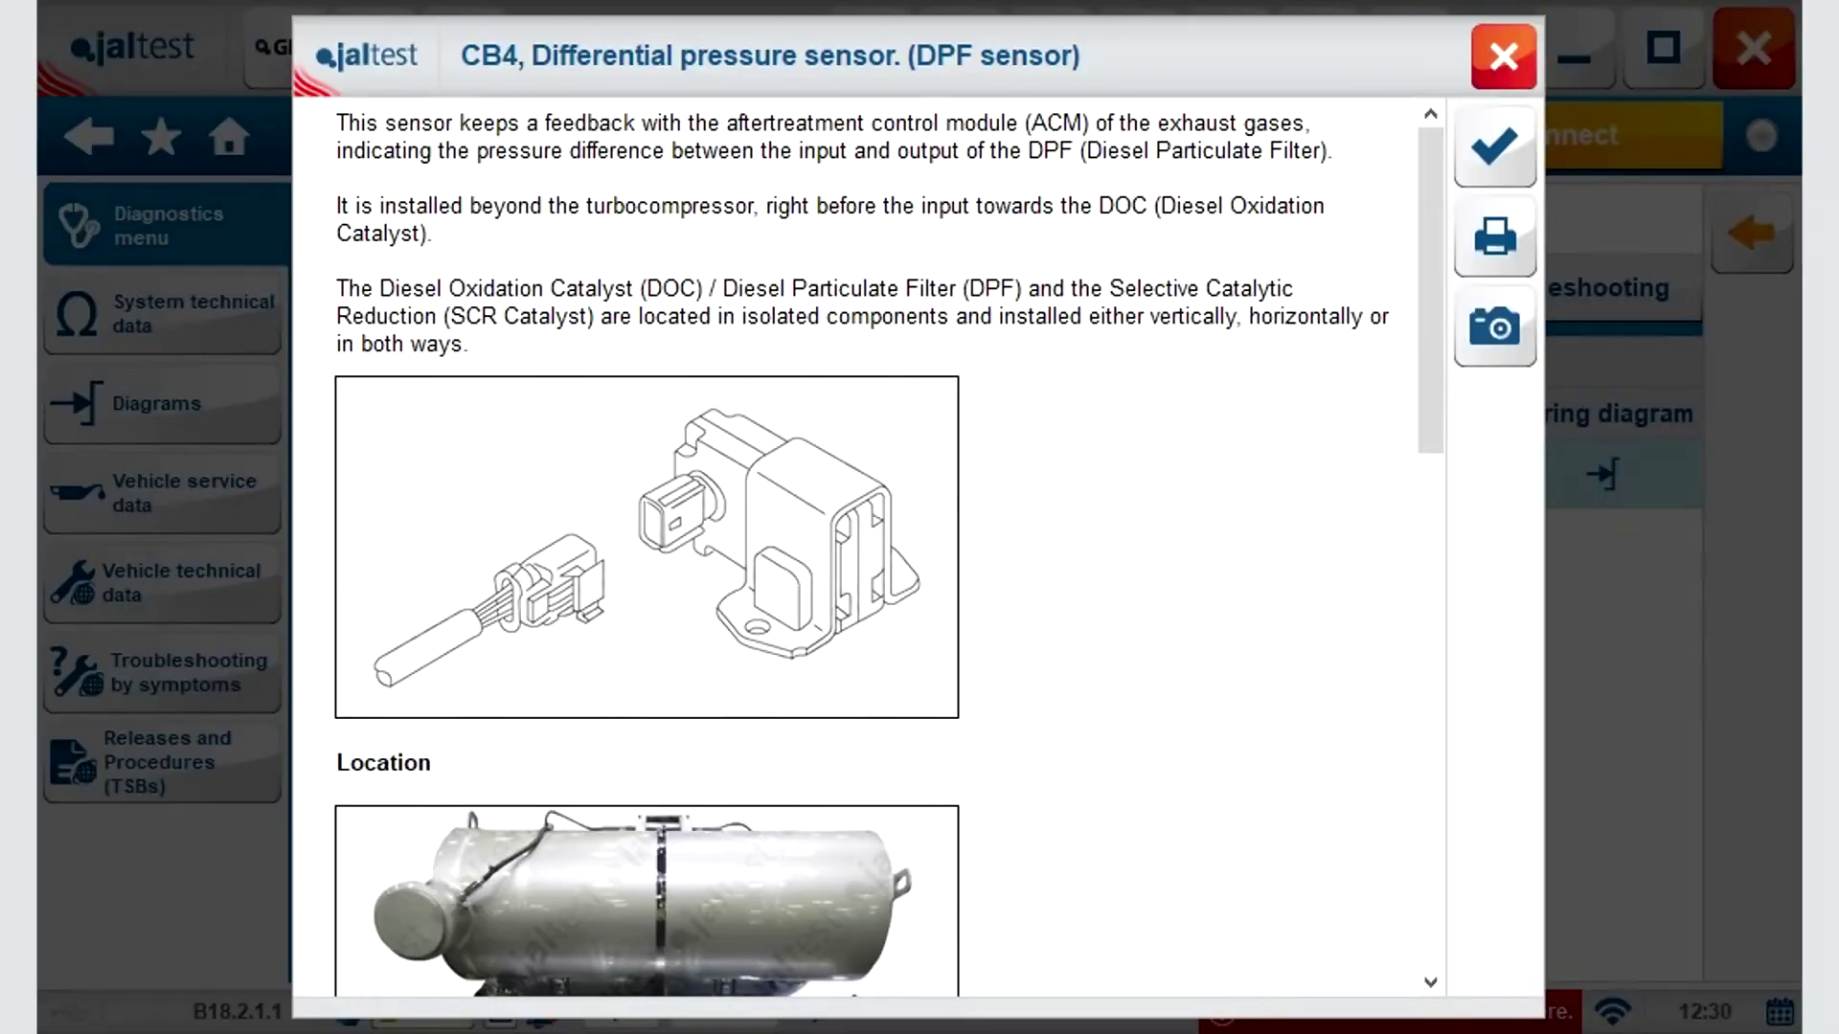
scroll(868, 546, down, 3)
scroll(889, 546, down, 10)
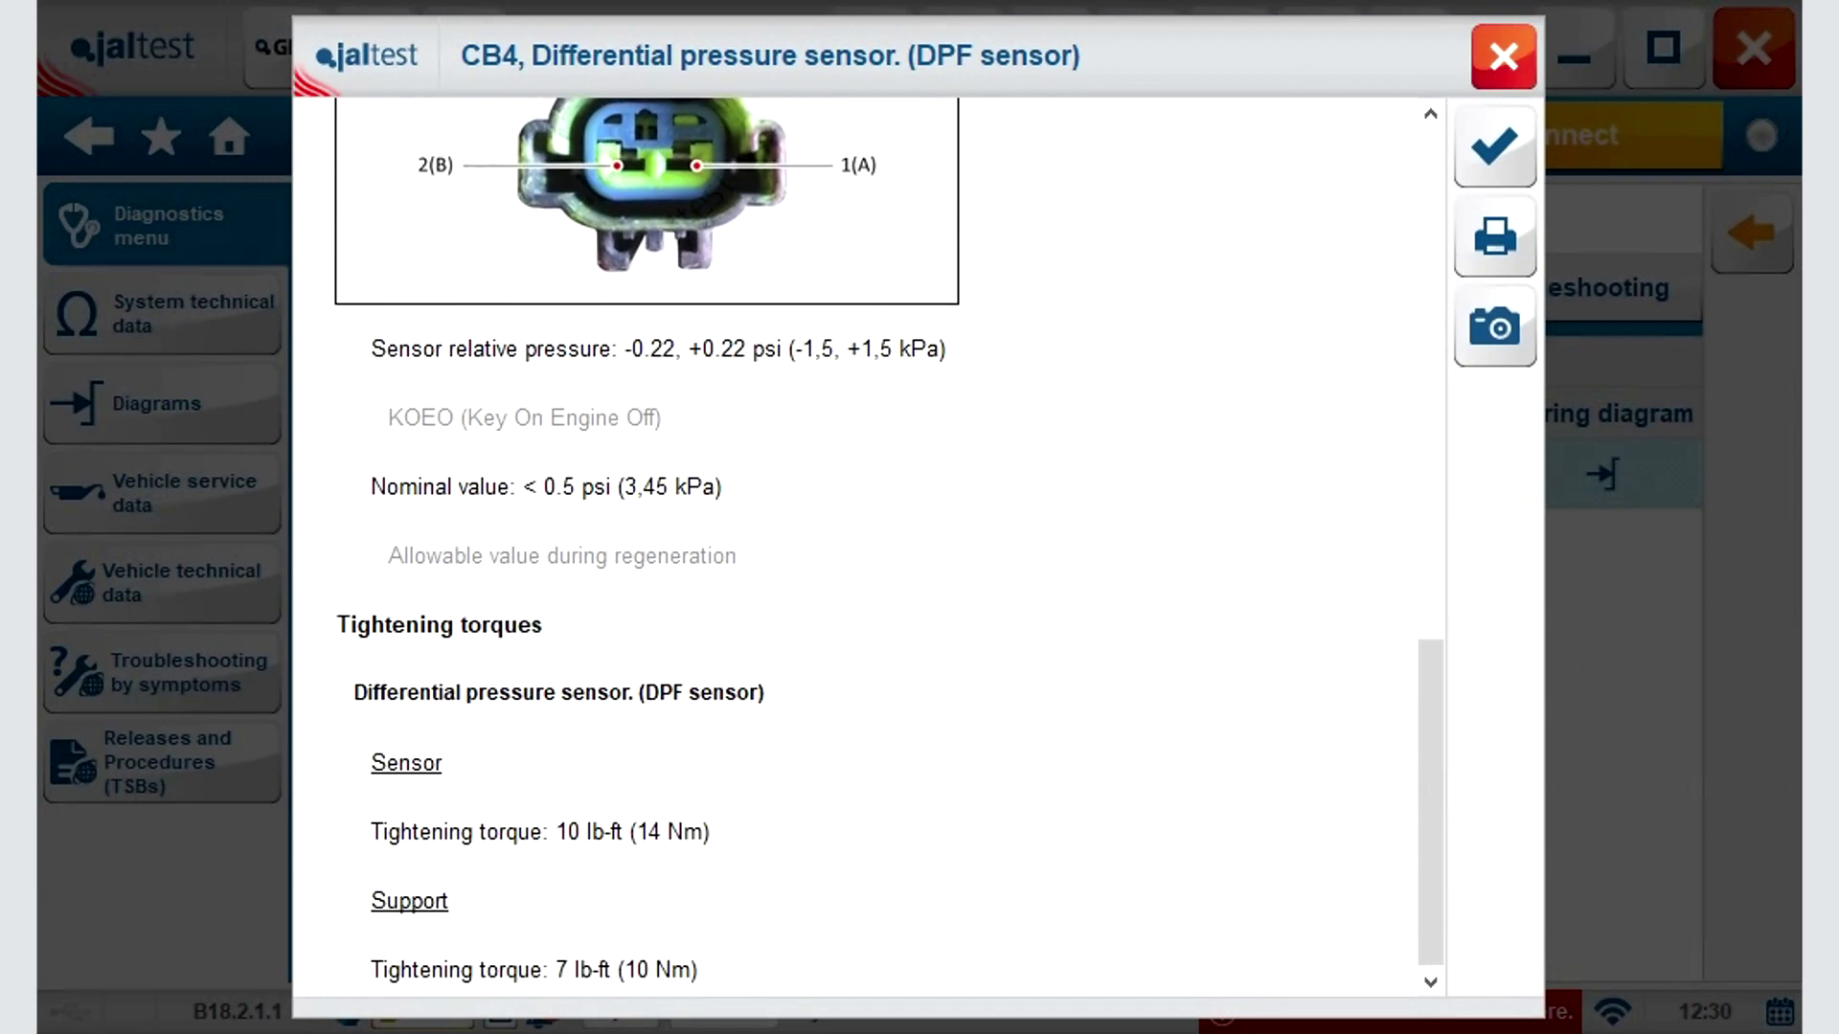
click(1495, 146)
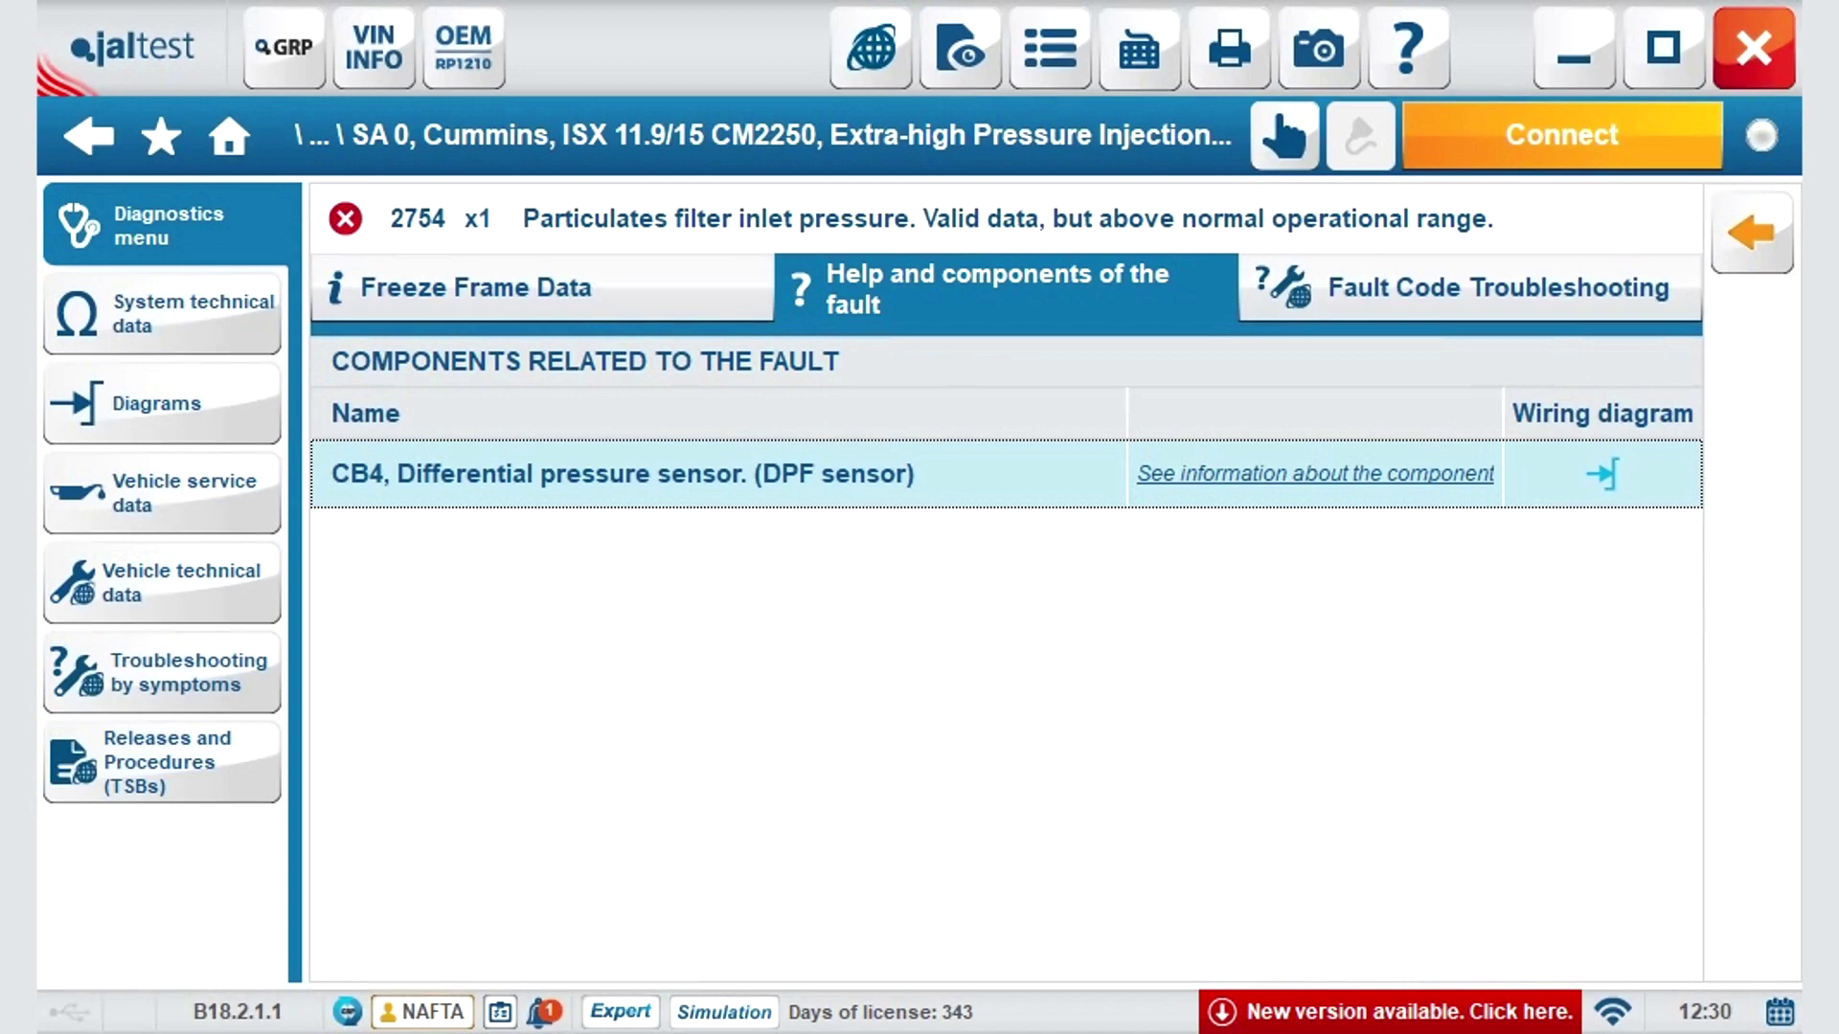
Open the sensor's ISX11.9/12/15 CM2250 wiring diagram and review the information sheet of the CA1 engine management control unit.
click(1601, 474)
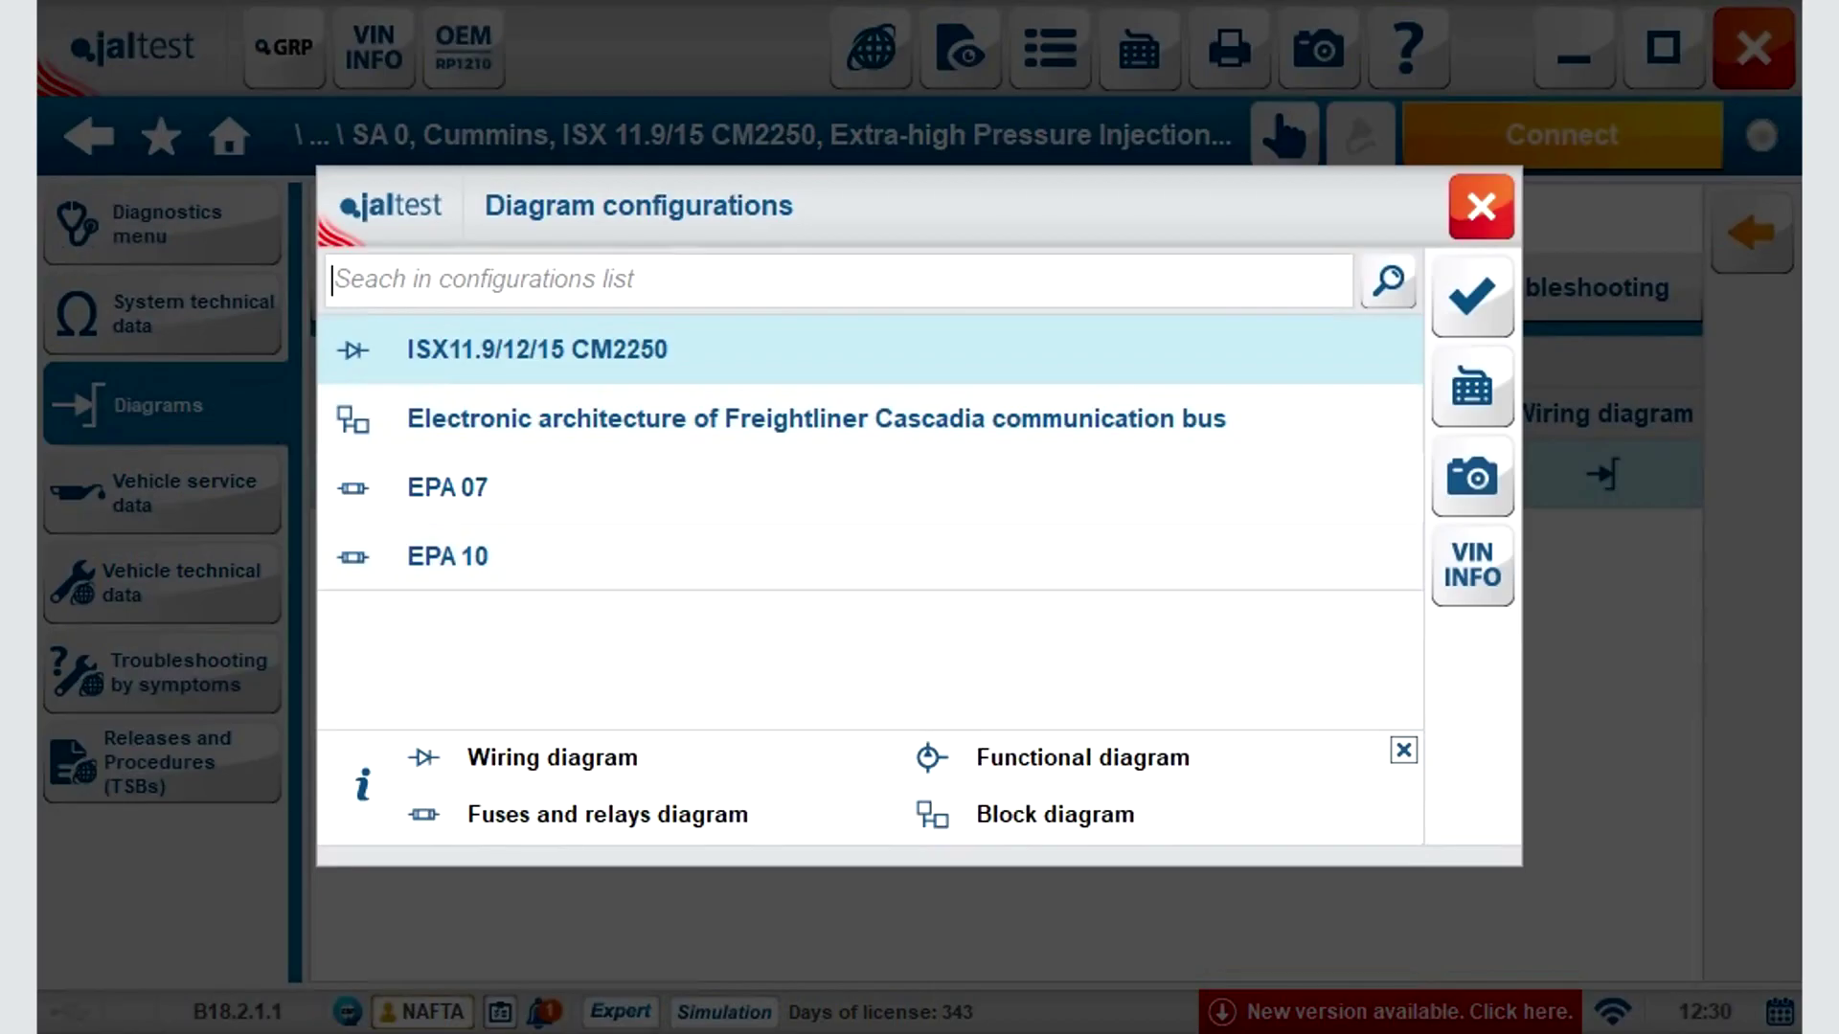
click(1472, 296)
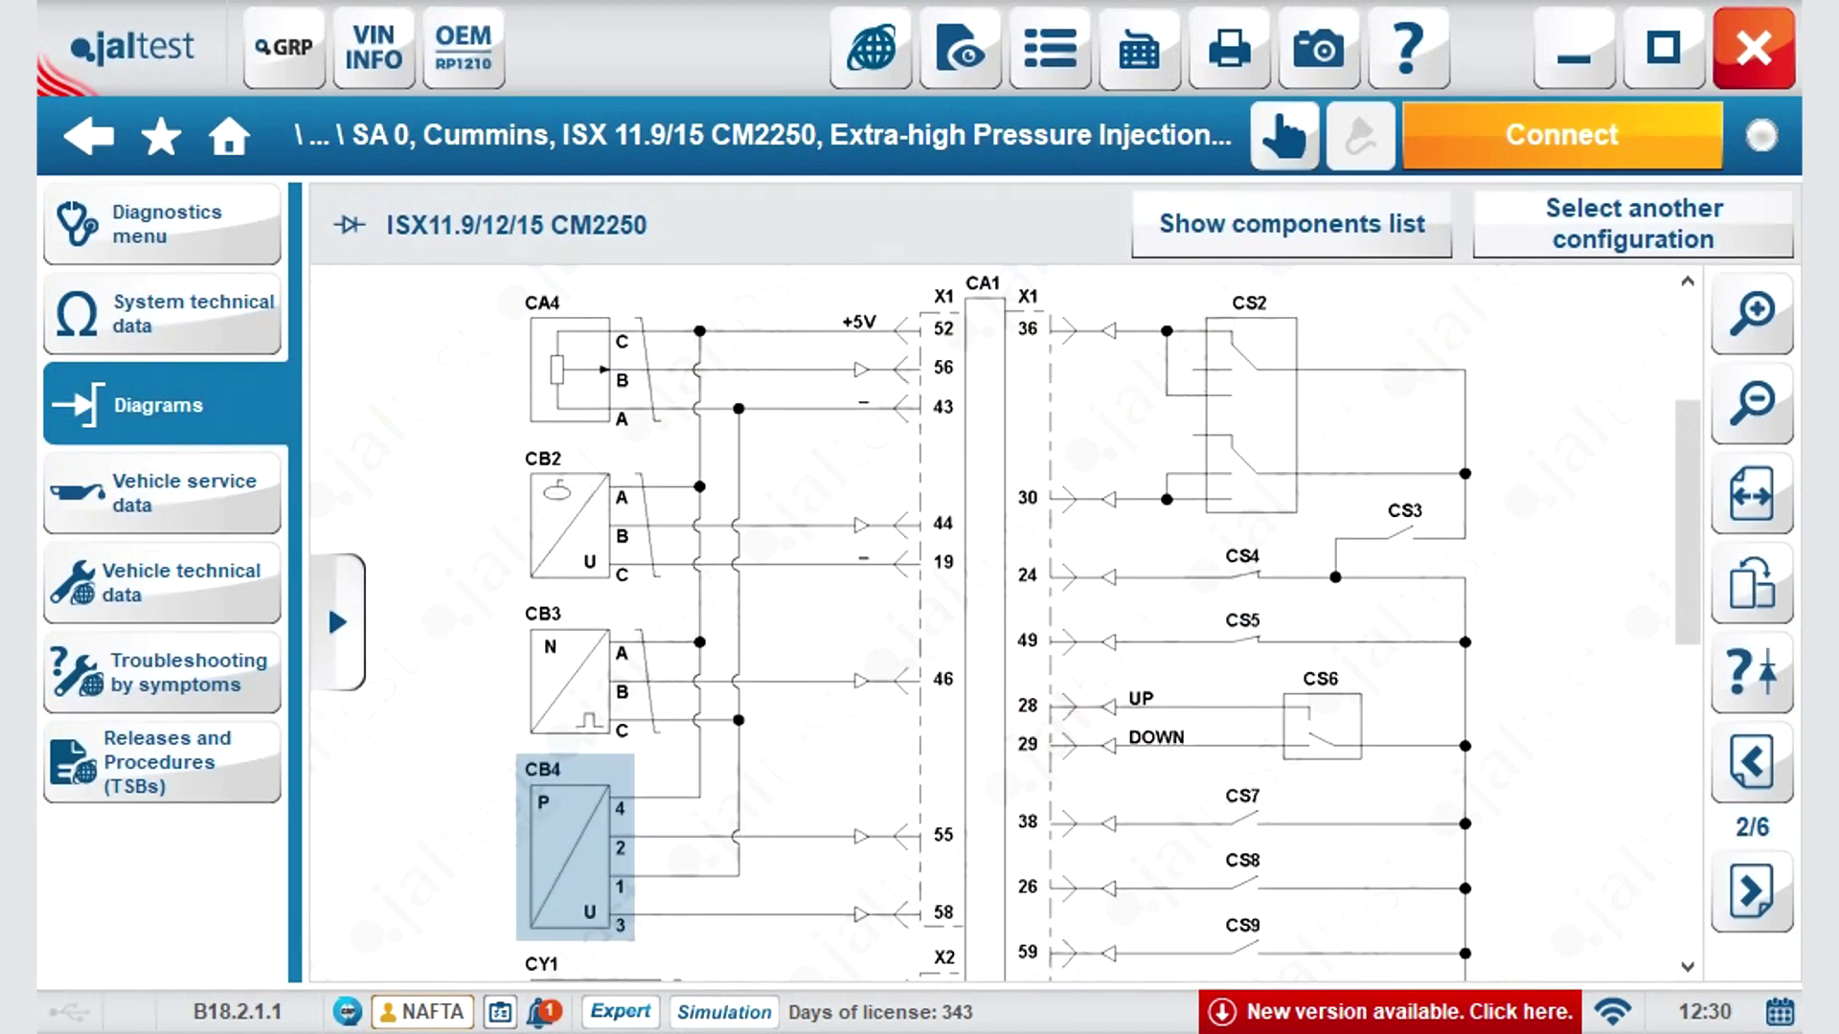
click(965, 575)
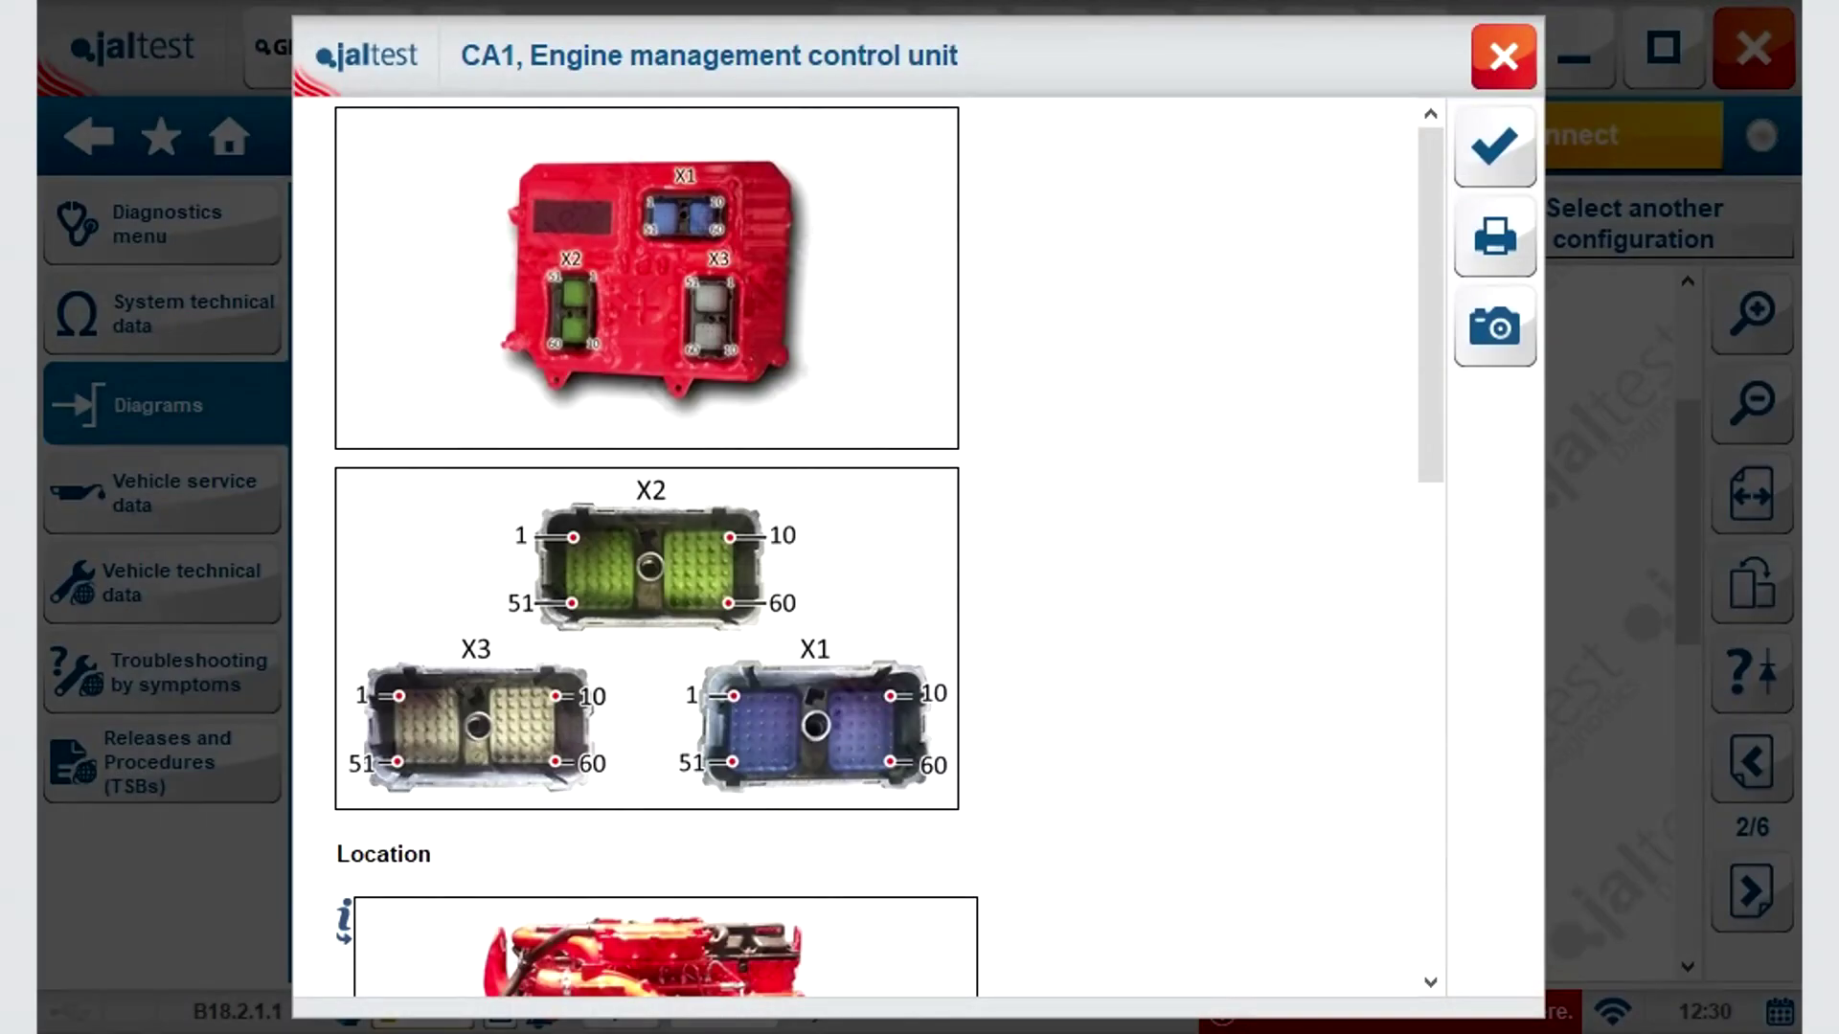
scroll(657, 545, down, 6)
scroll(656, 545, down, 5)
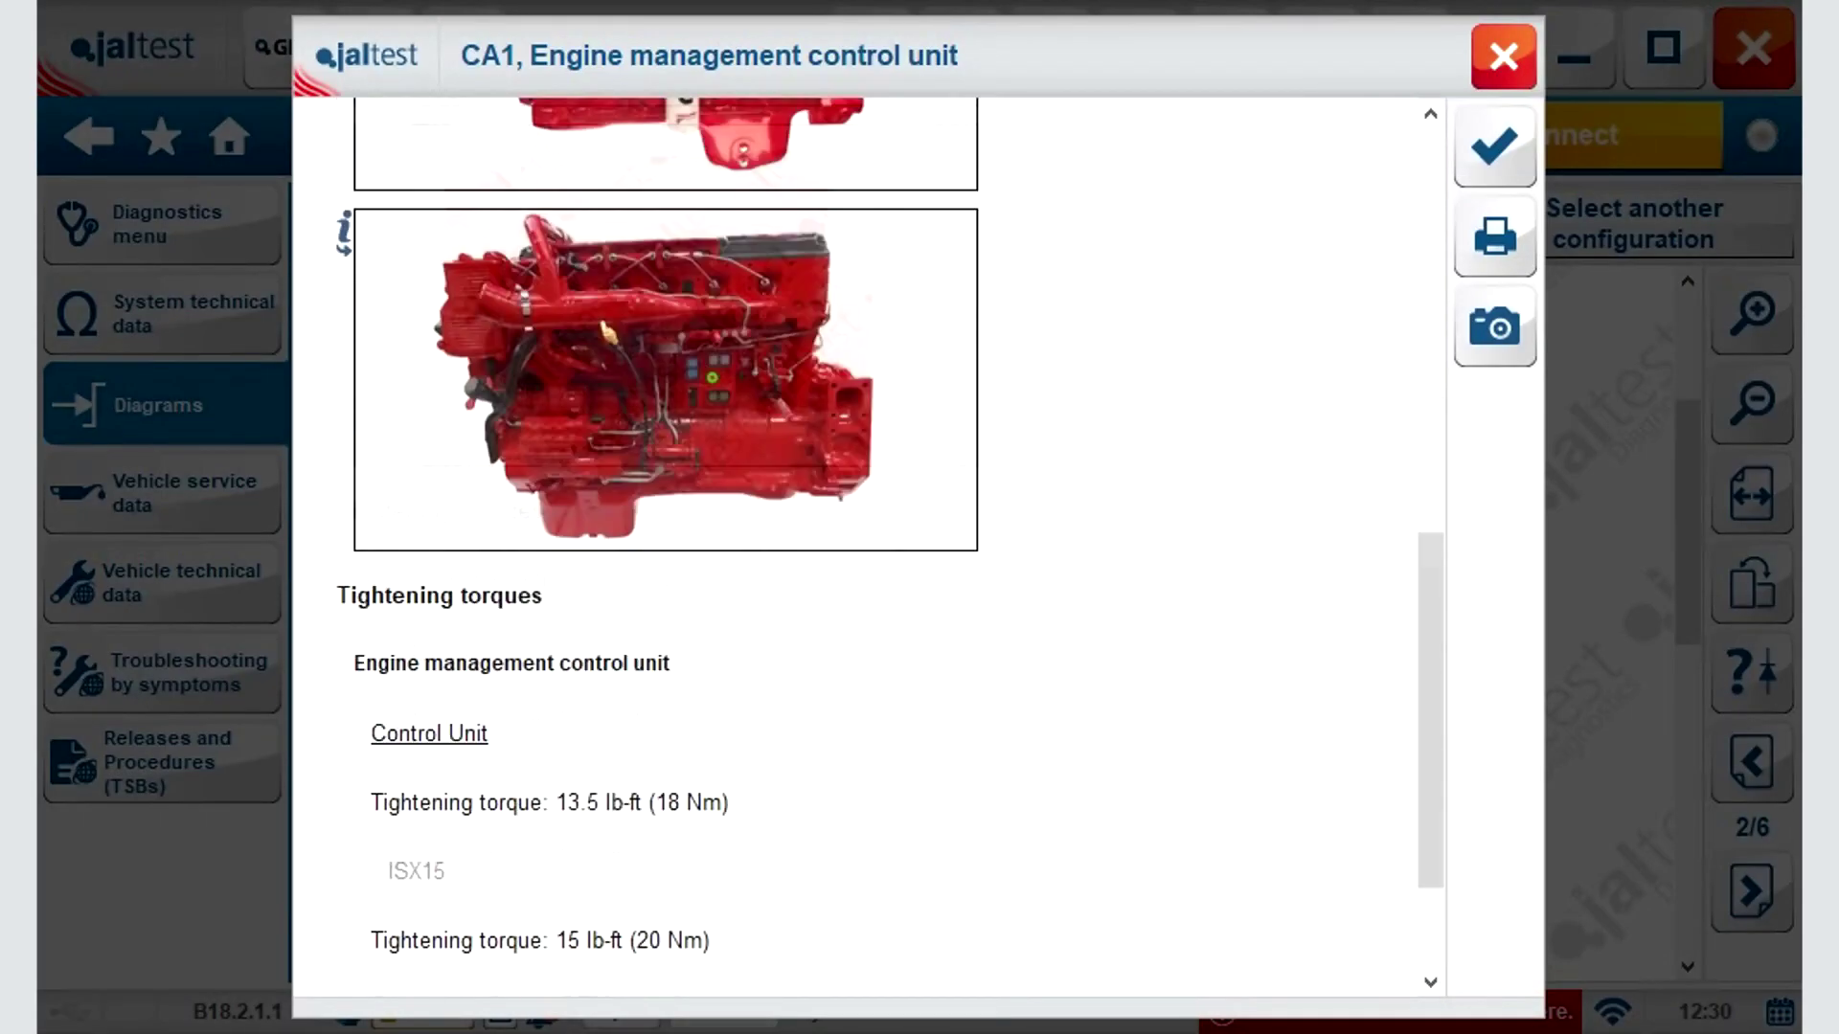
click(1495, 146)
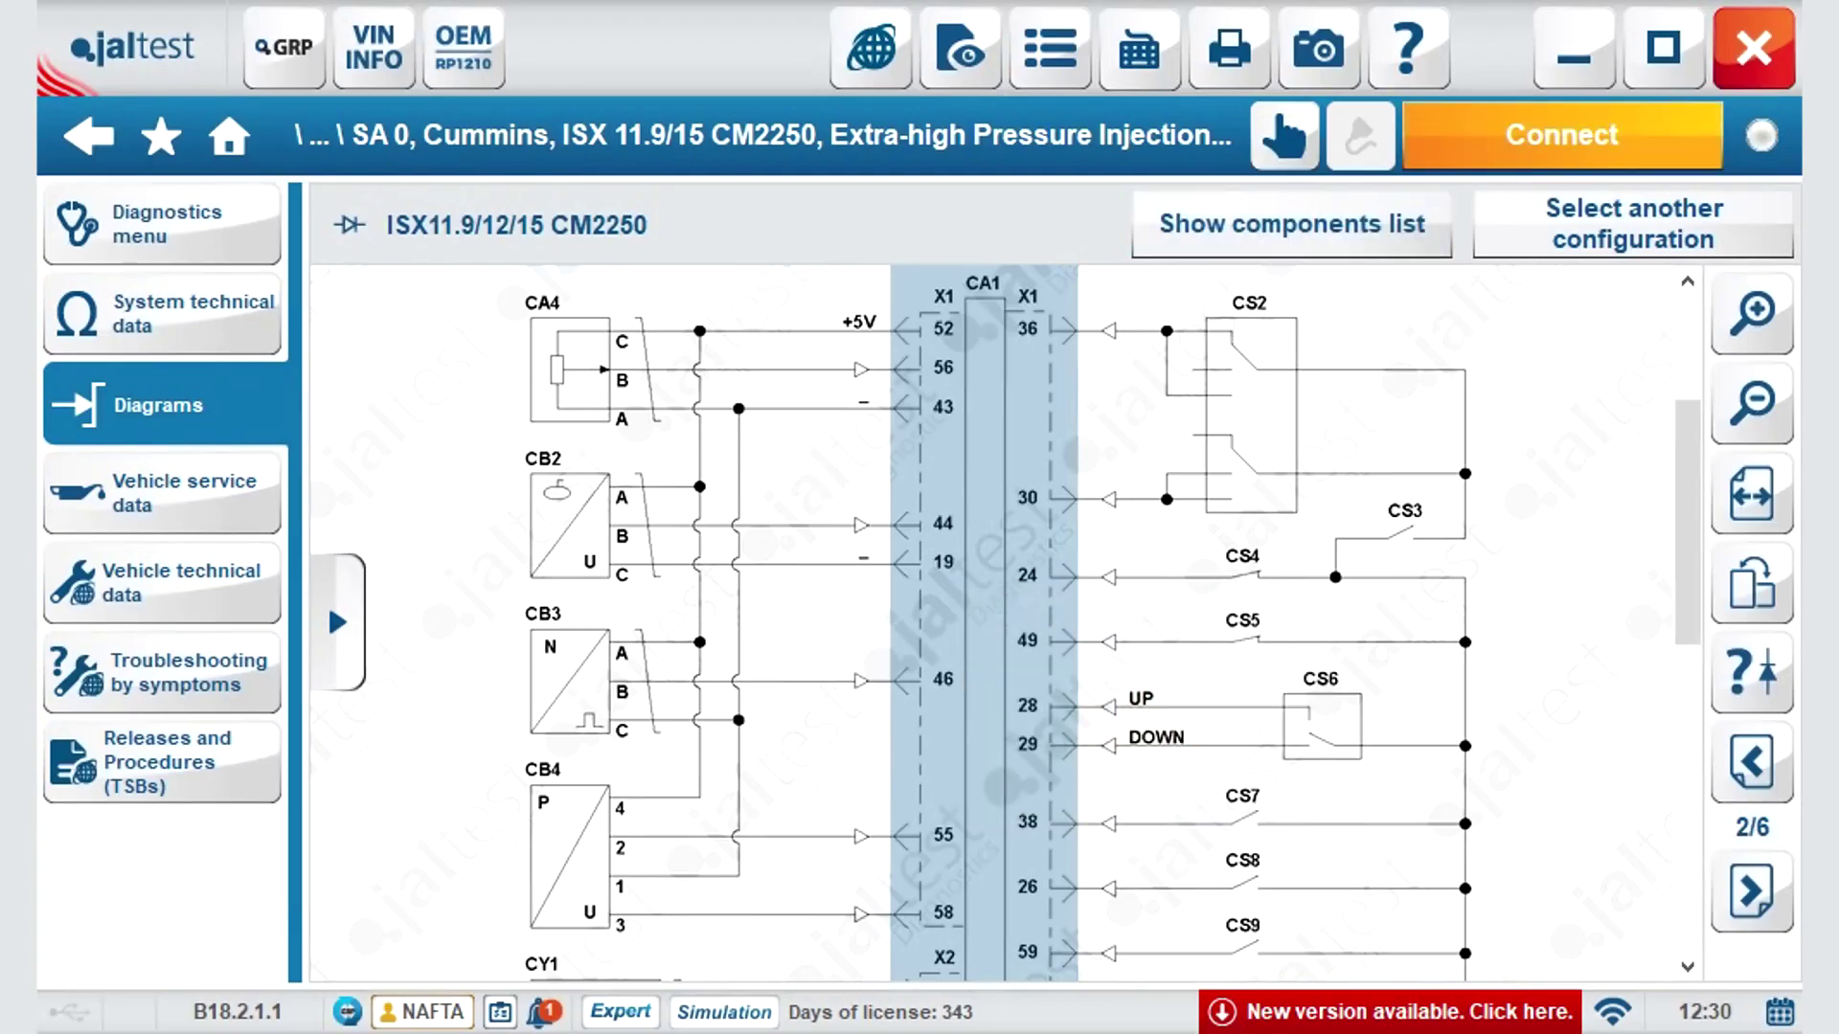
Review the CB4 differential pressure sensor's information from the wiring diagram and leave the diagram.
click(575, 847)
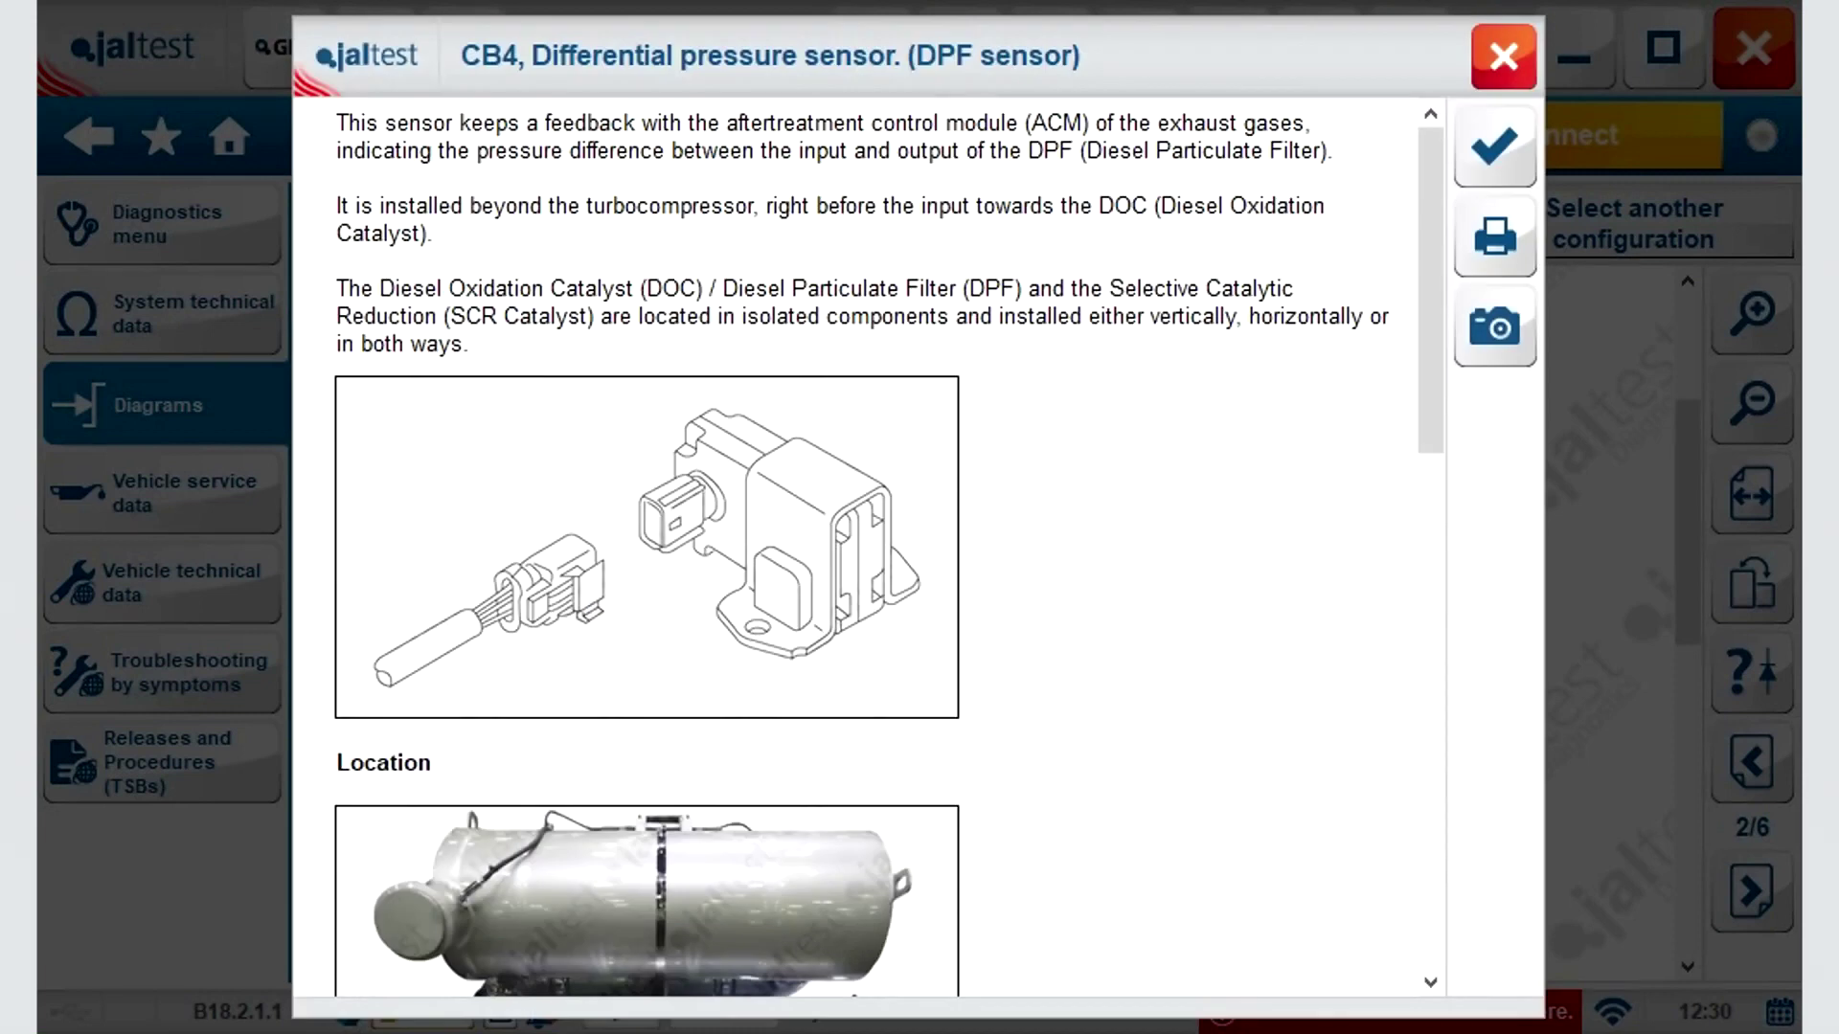
scroll(889, 546, down, 10)
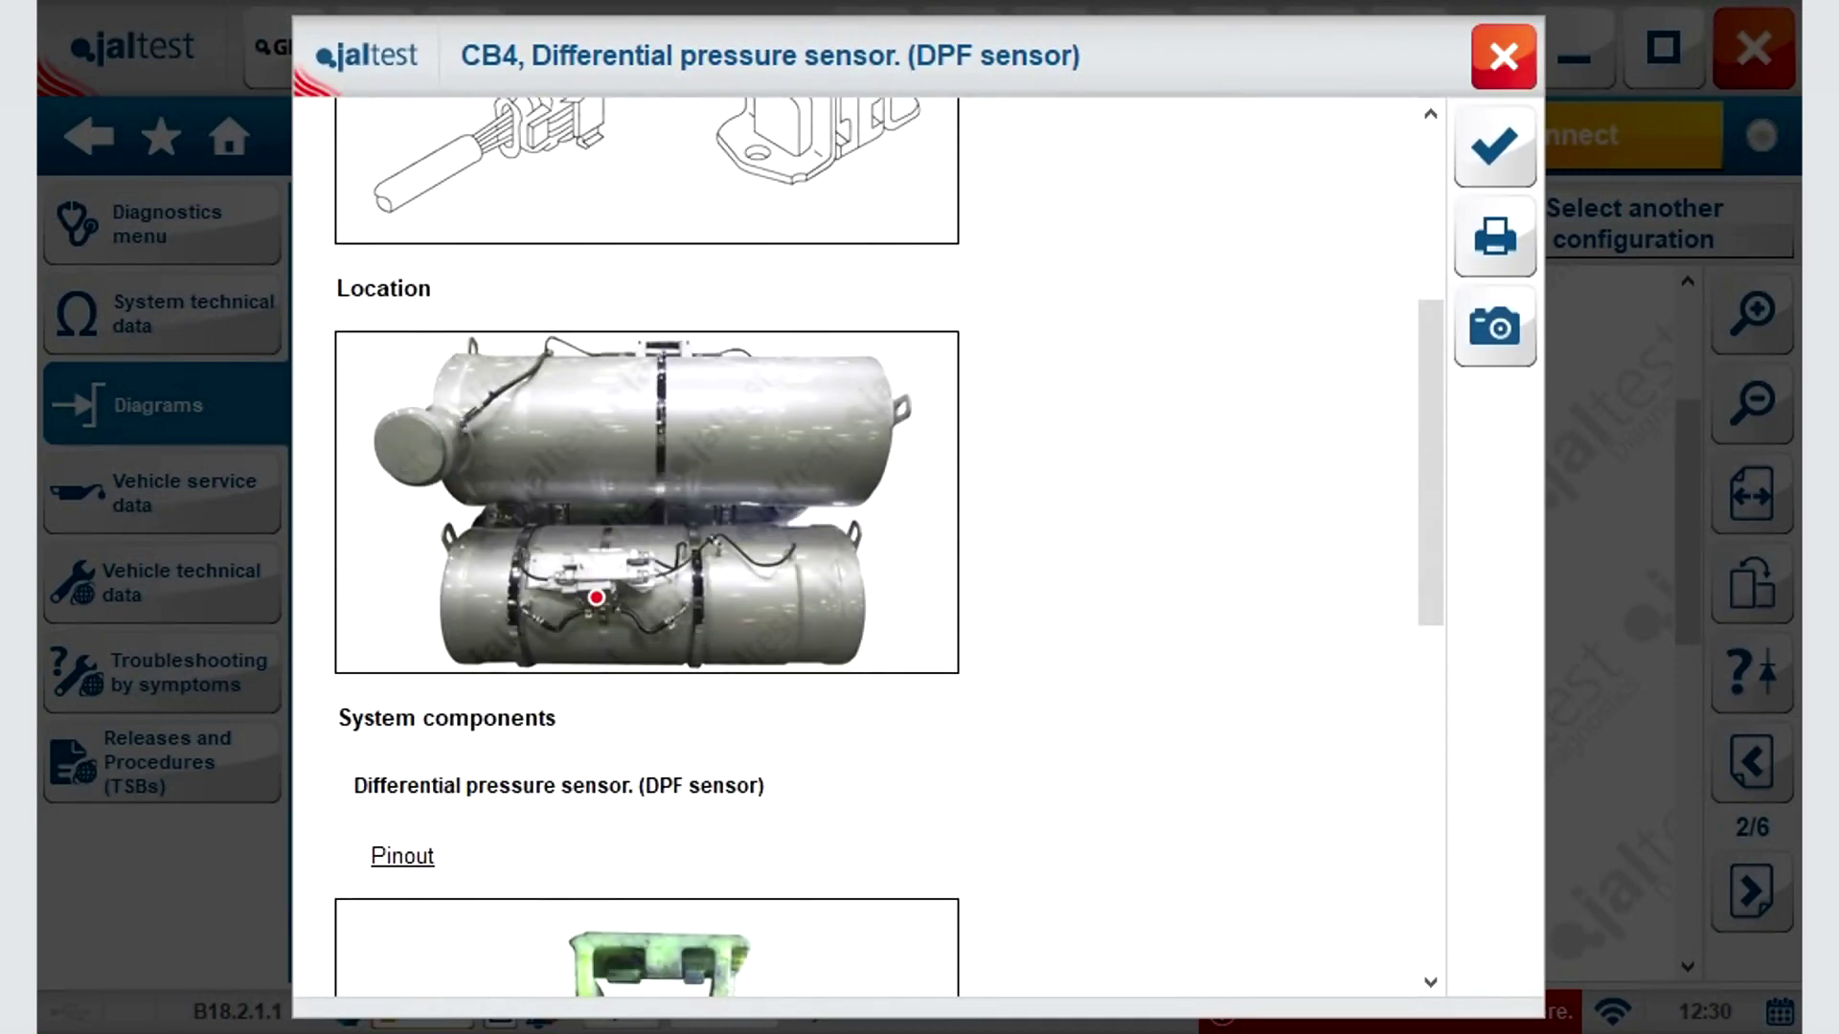
scroll(889, 546, down, 1)
click(1495, 145)
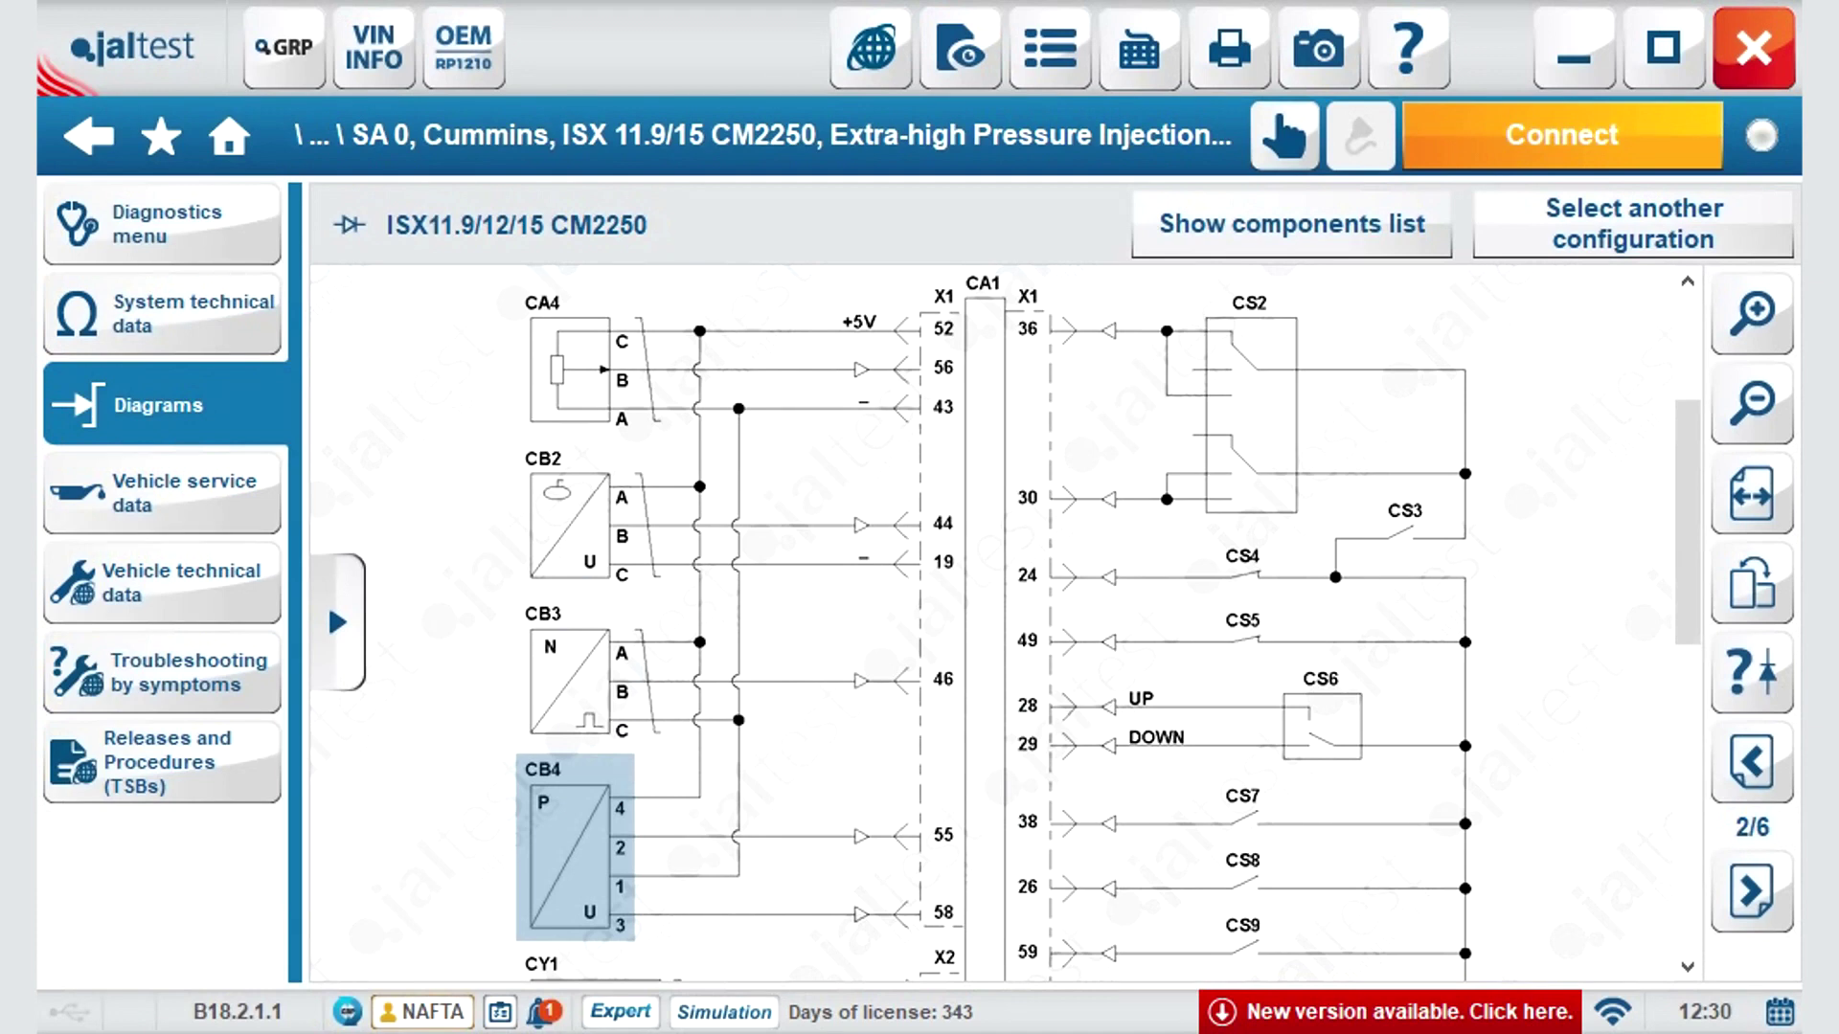
key(Escape)
Open the troubleshooting procedure for fault 2754 and read through Step 2 on checking the control unit's measurements.
click(1469, 288)
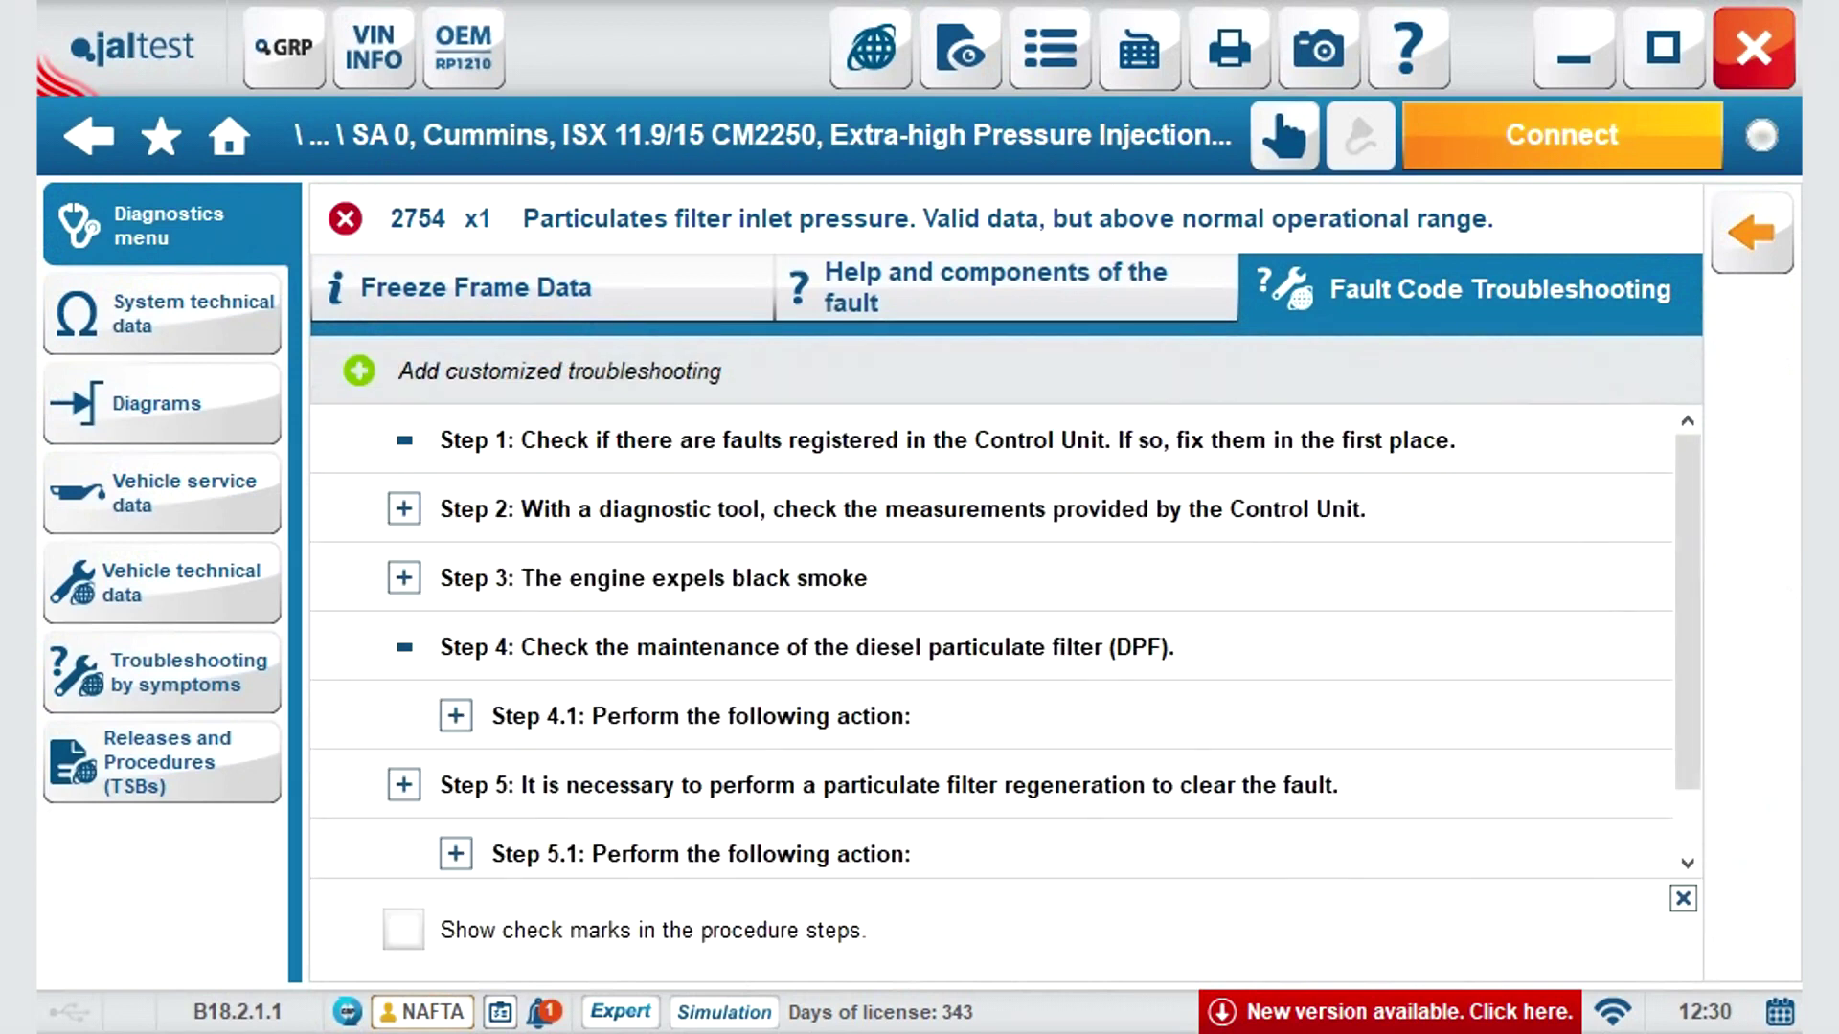
click(403, 509)
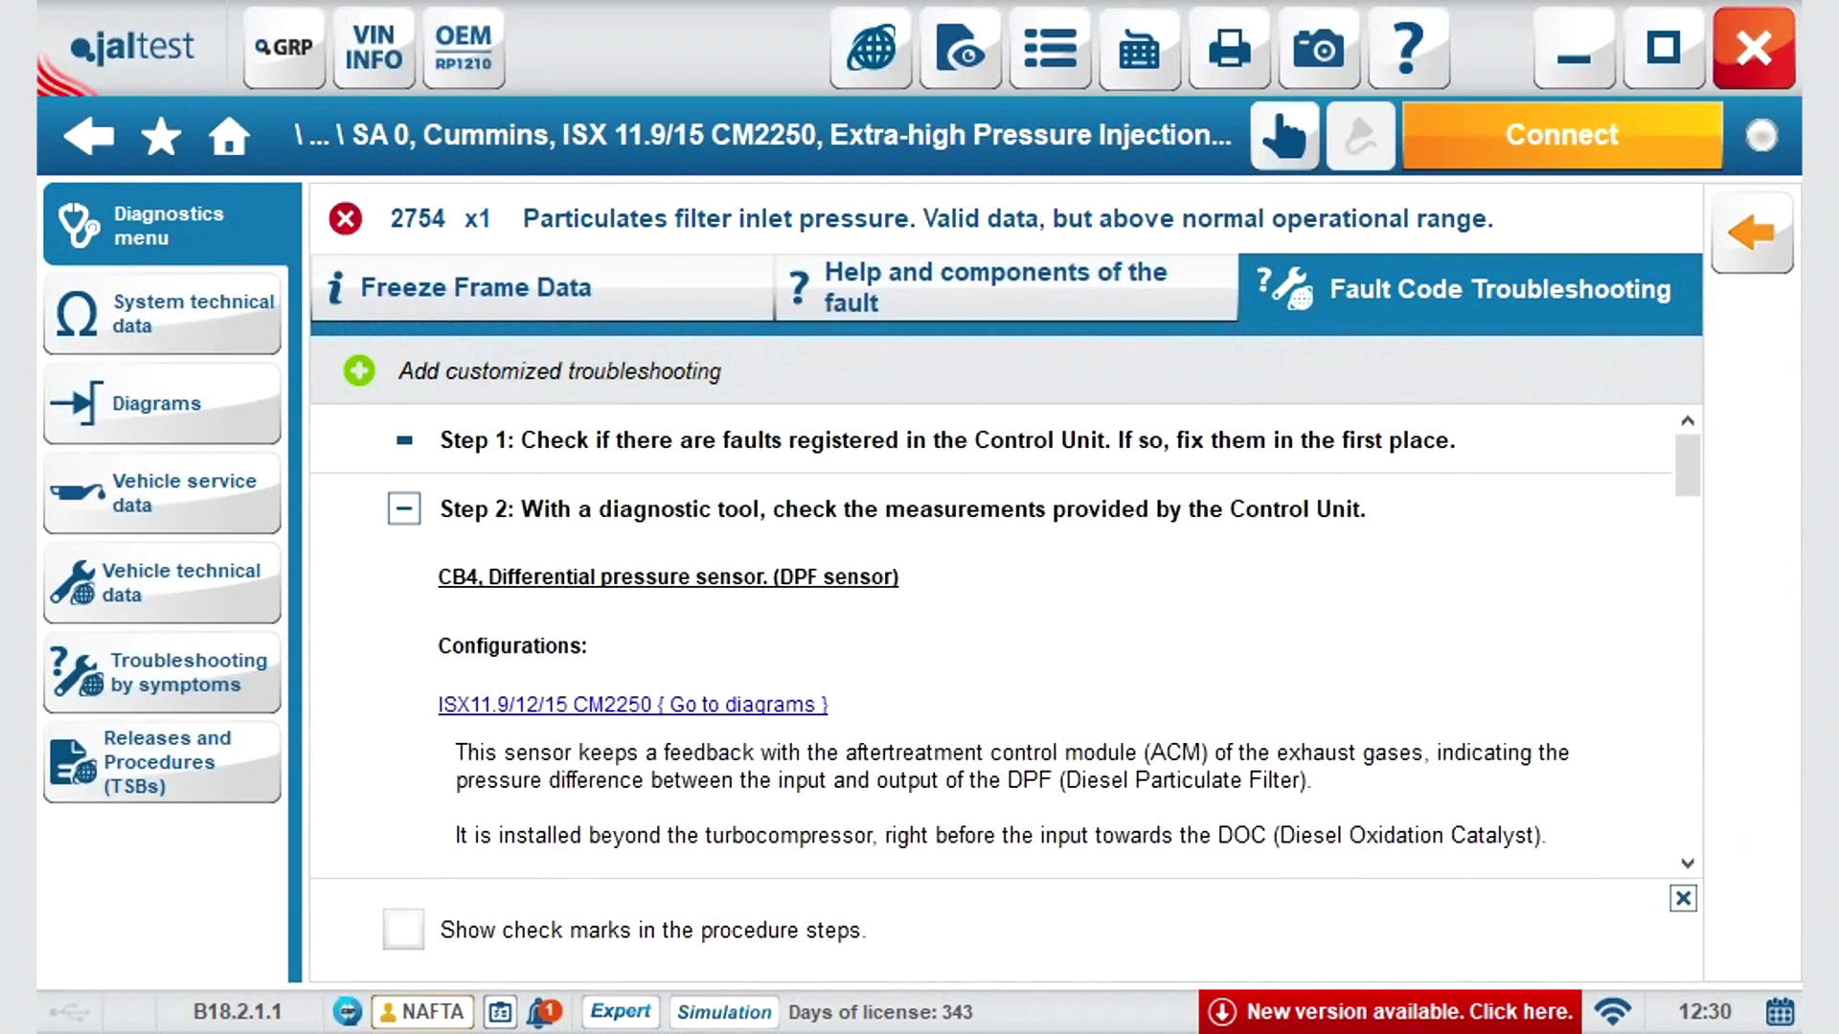
scroll(1005, 642, down, 4)
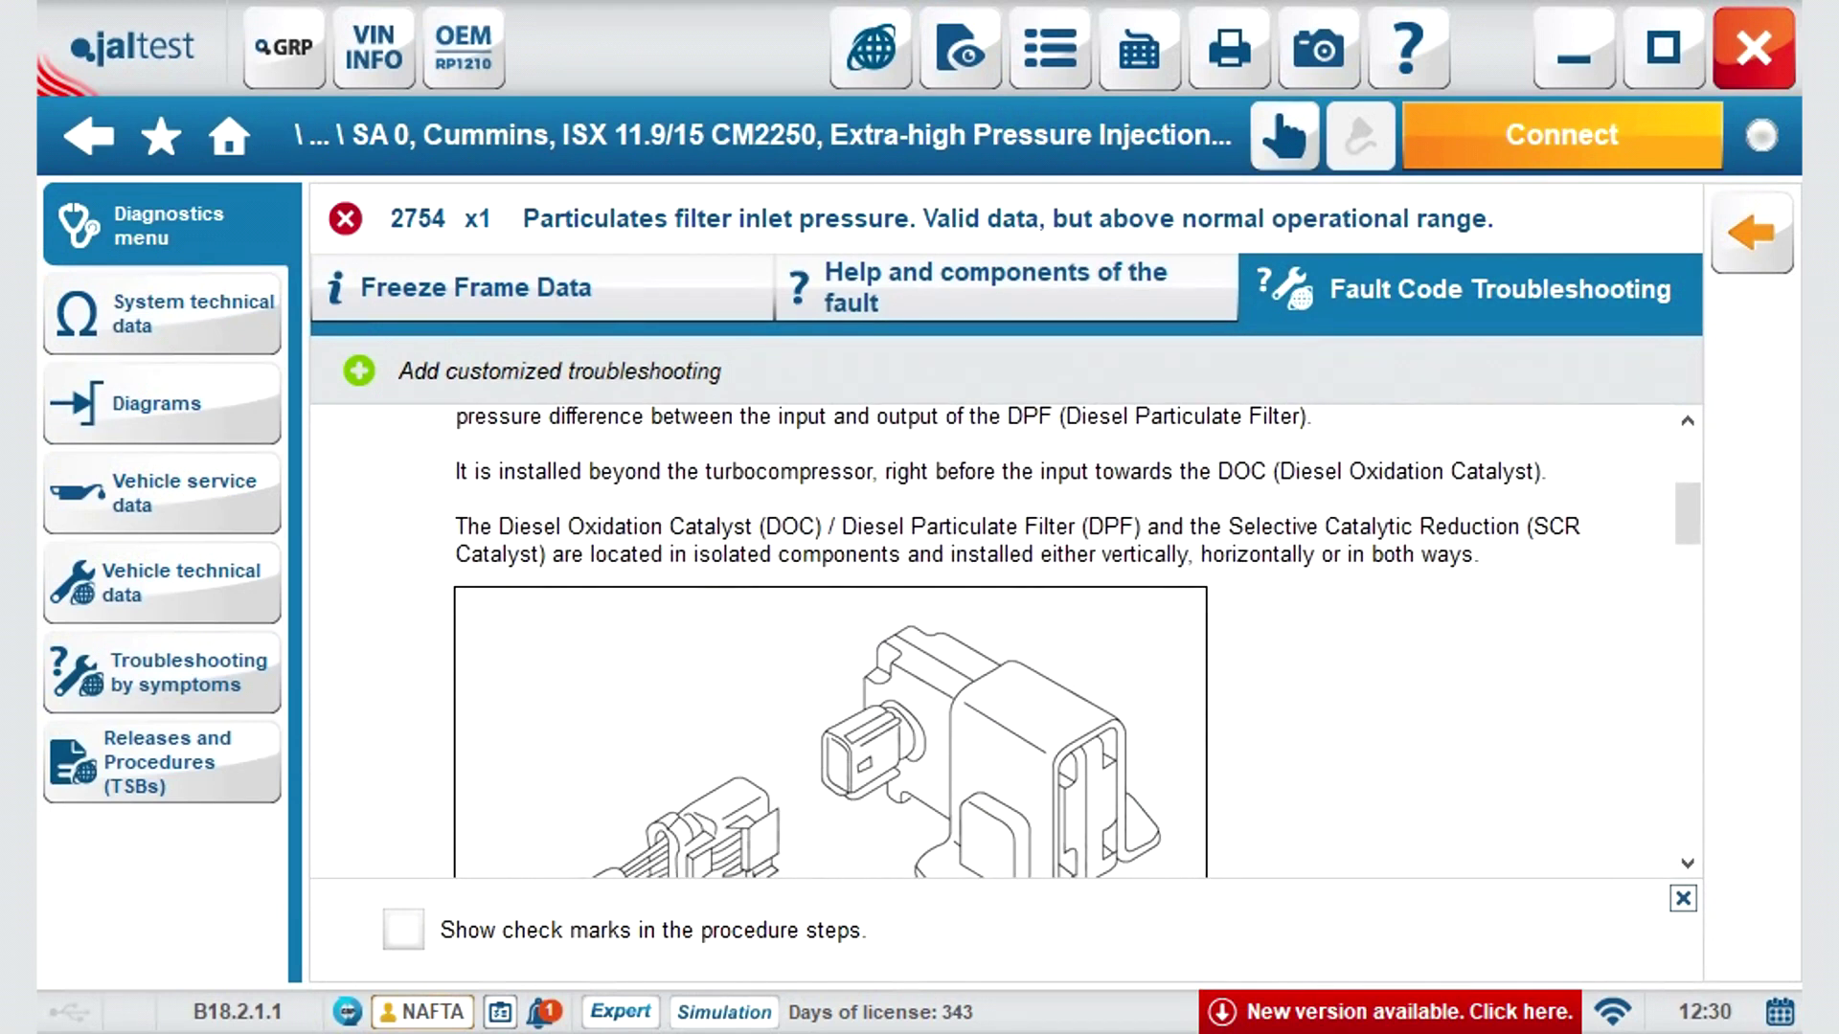
scroll(1006, 642, down, 3)
scroll(1006, 642, down, 3)
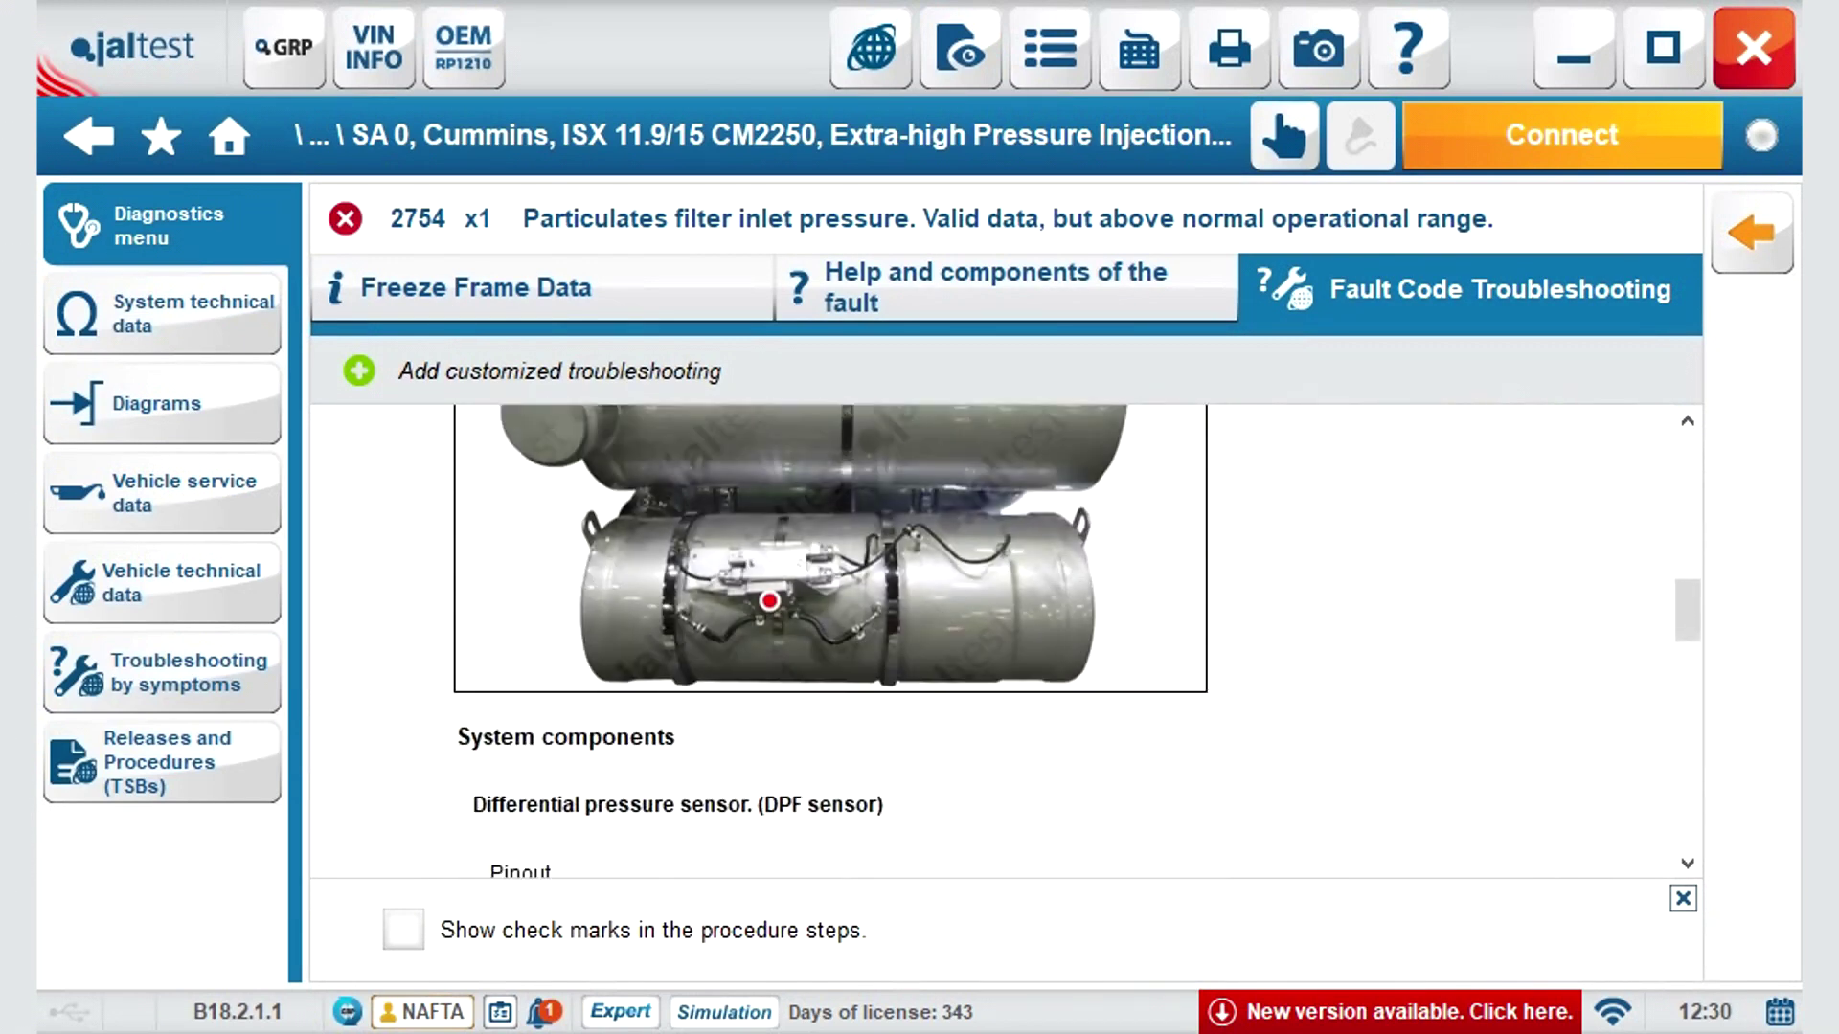
scroll(1006, 642, down, 5)
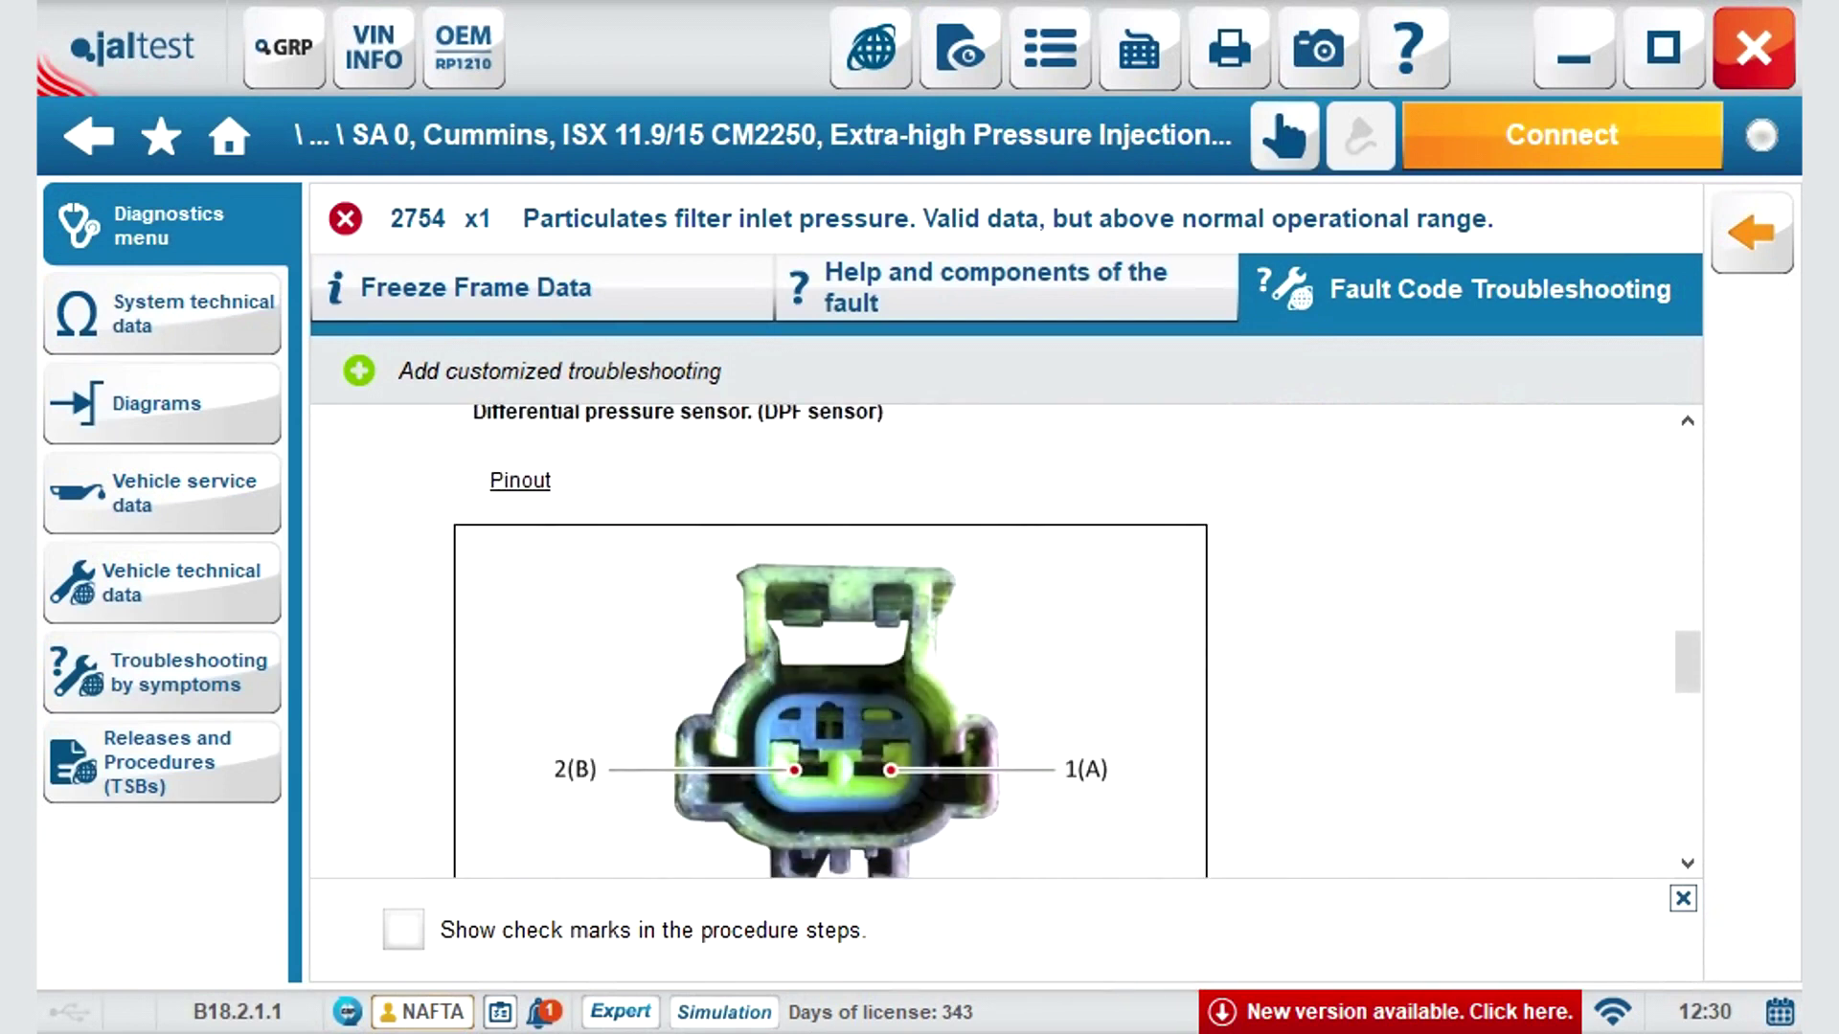
scroll(1006, 641, down, 4)
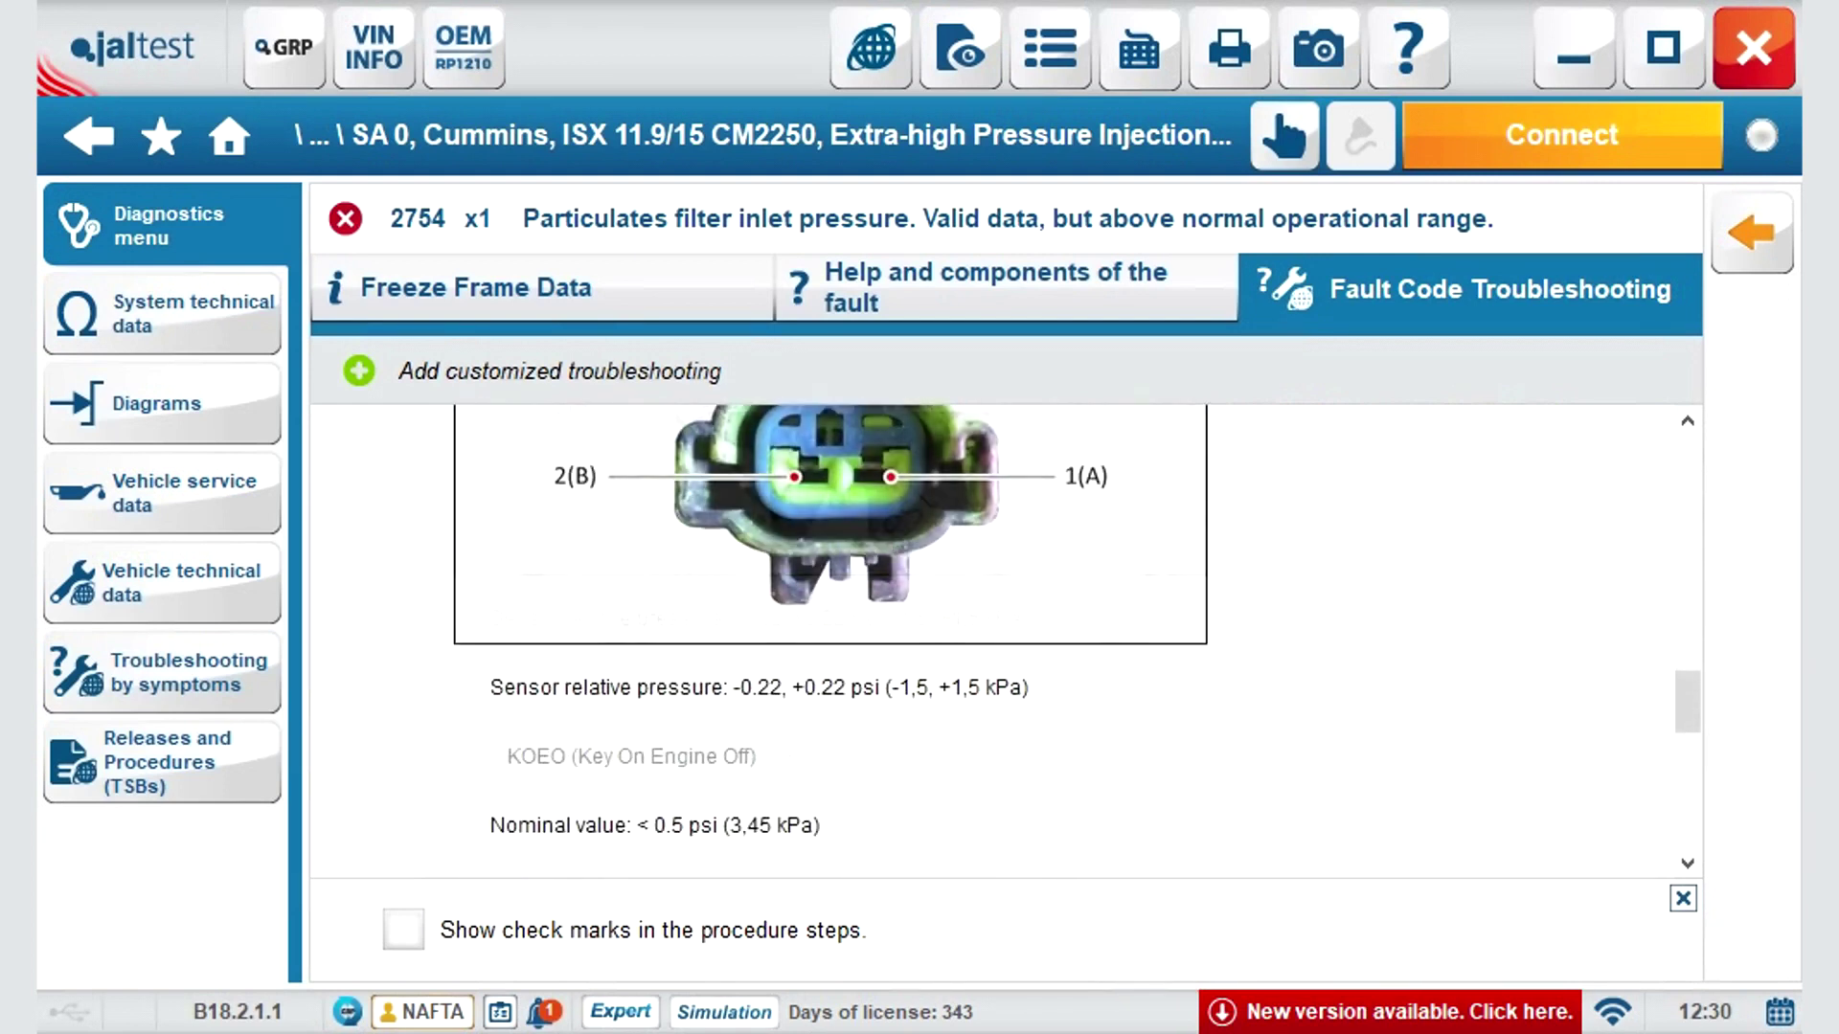
scroll(1006, 642, down, 4)
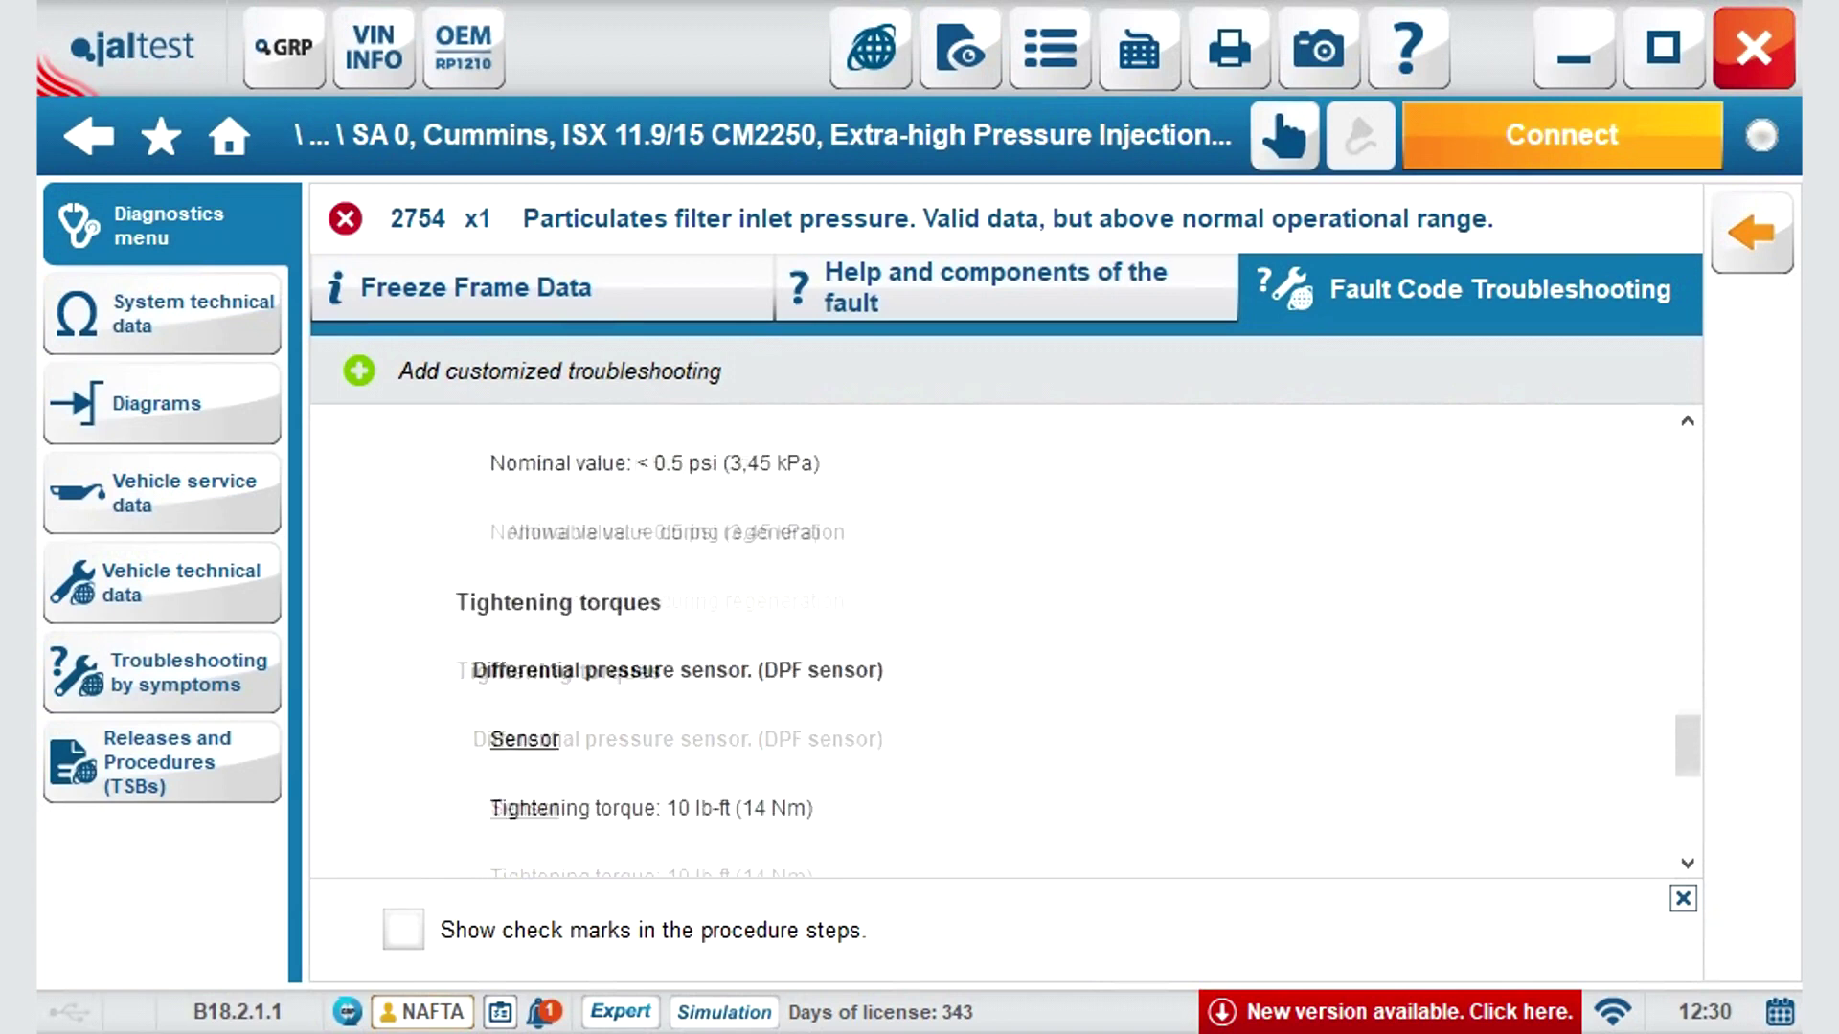
scroll(1006, 642, down, 4)
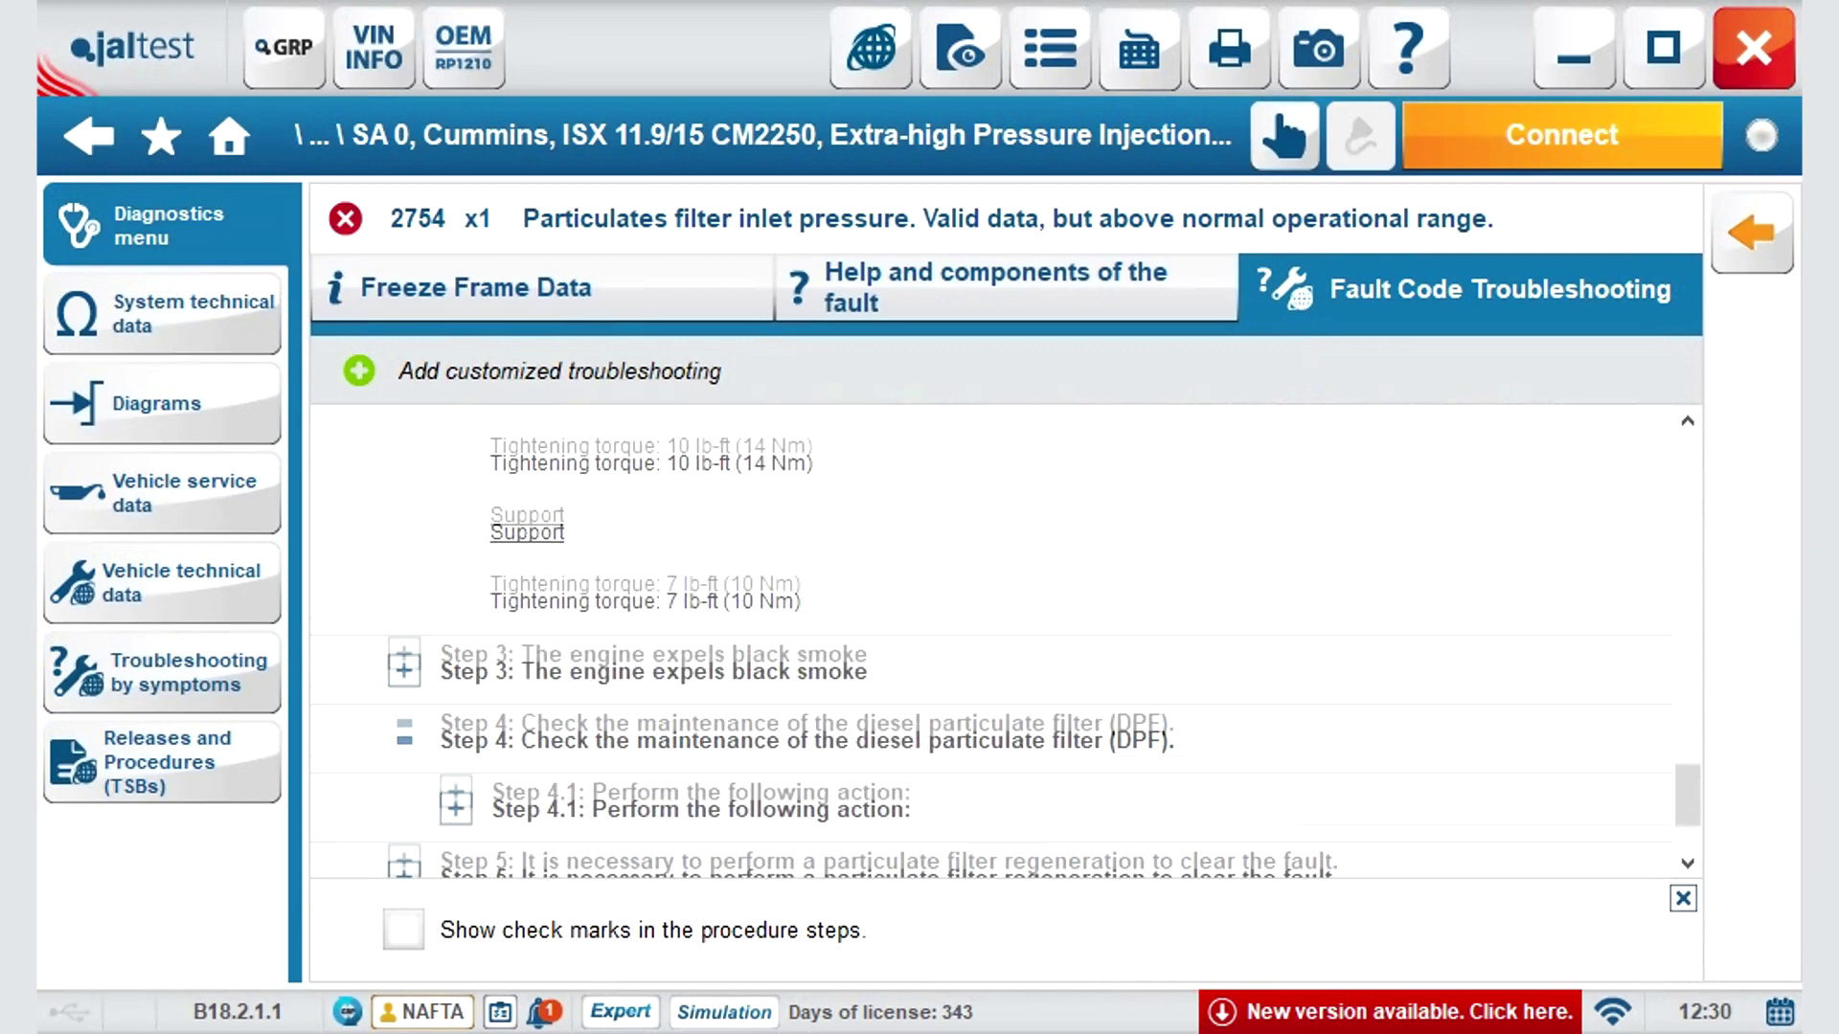
scroll(1005, 642, down, 1)
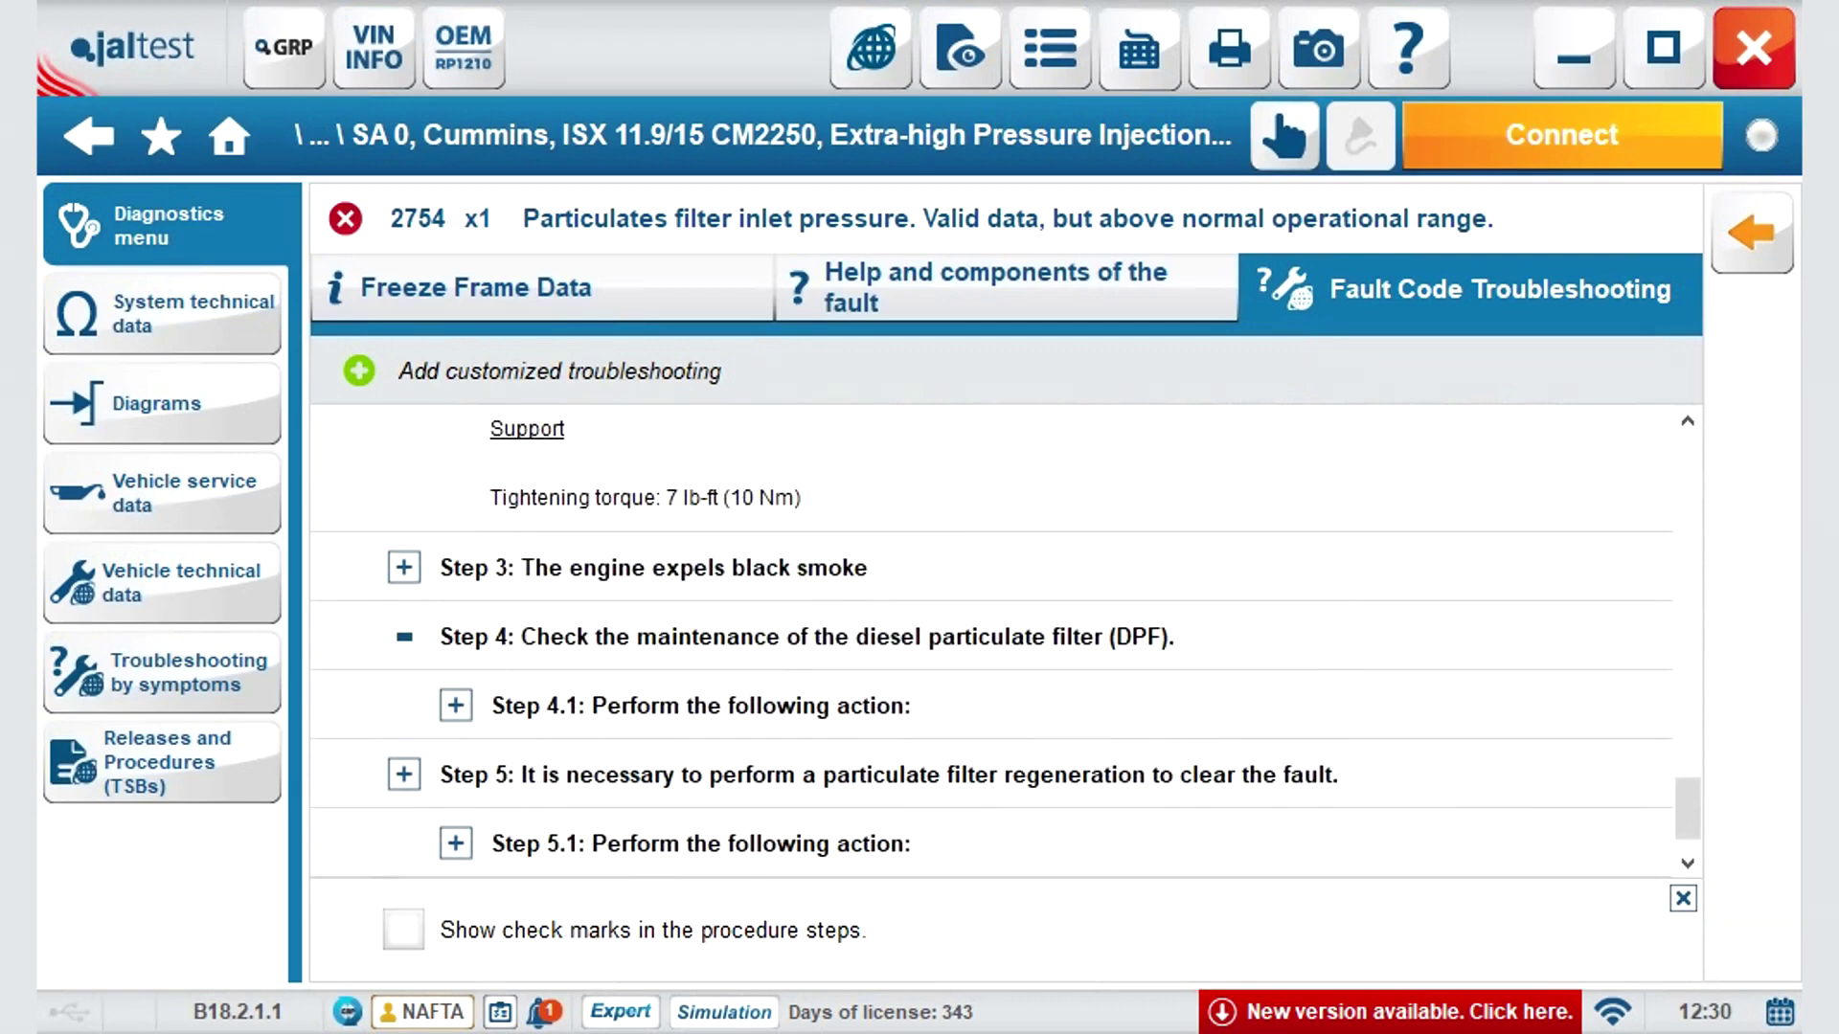
Expand troubleshooting Steps 3, 4.1, 5 and 5.1 on black smoke, DPF maintenance and particulate filter regeneration.
click(403, 567)
scroll(1006, 641, down, 2)
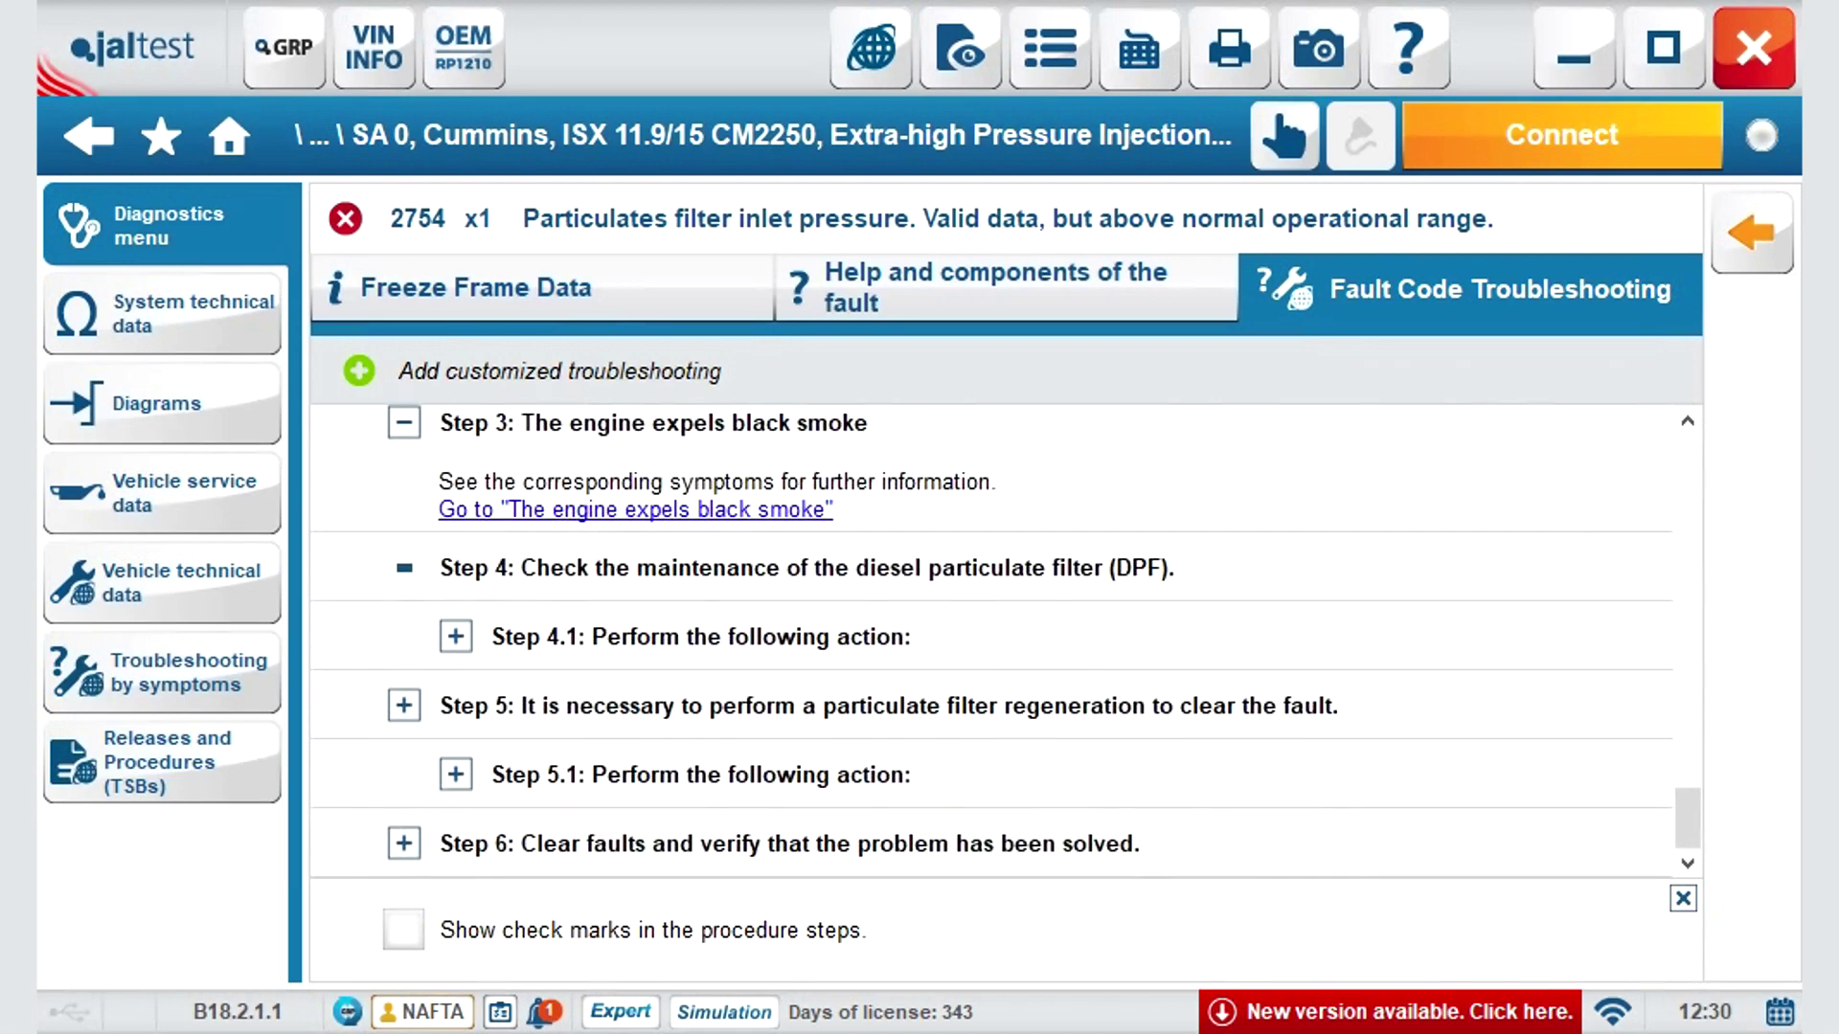
click(456, 636)
scroll(1006, 642, down, 1)
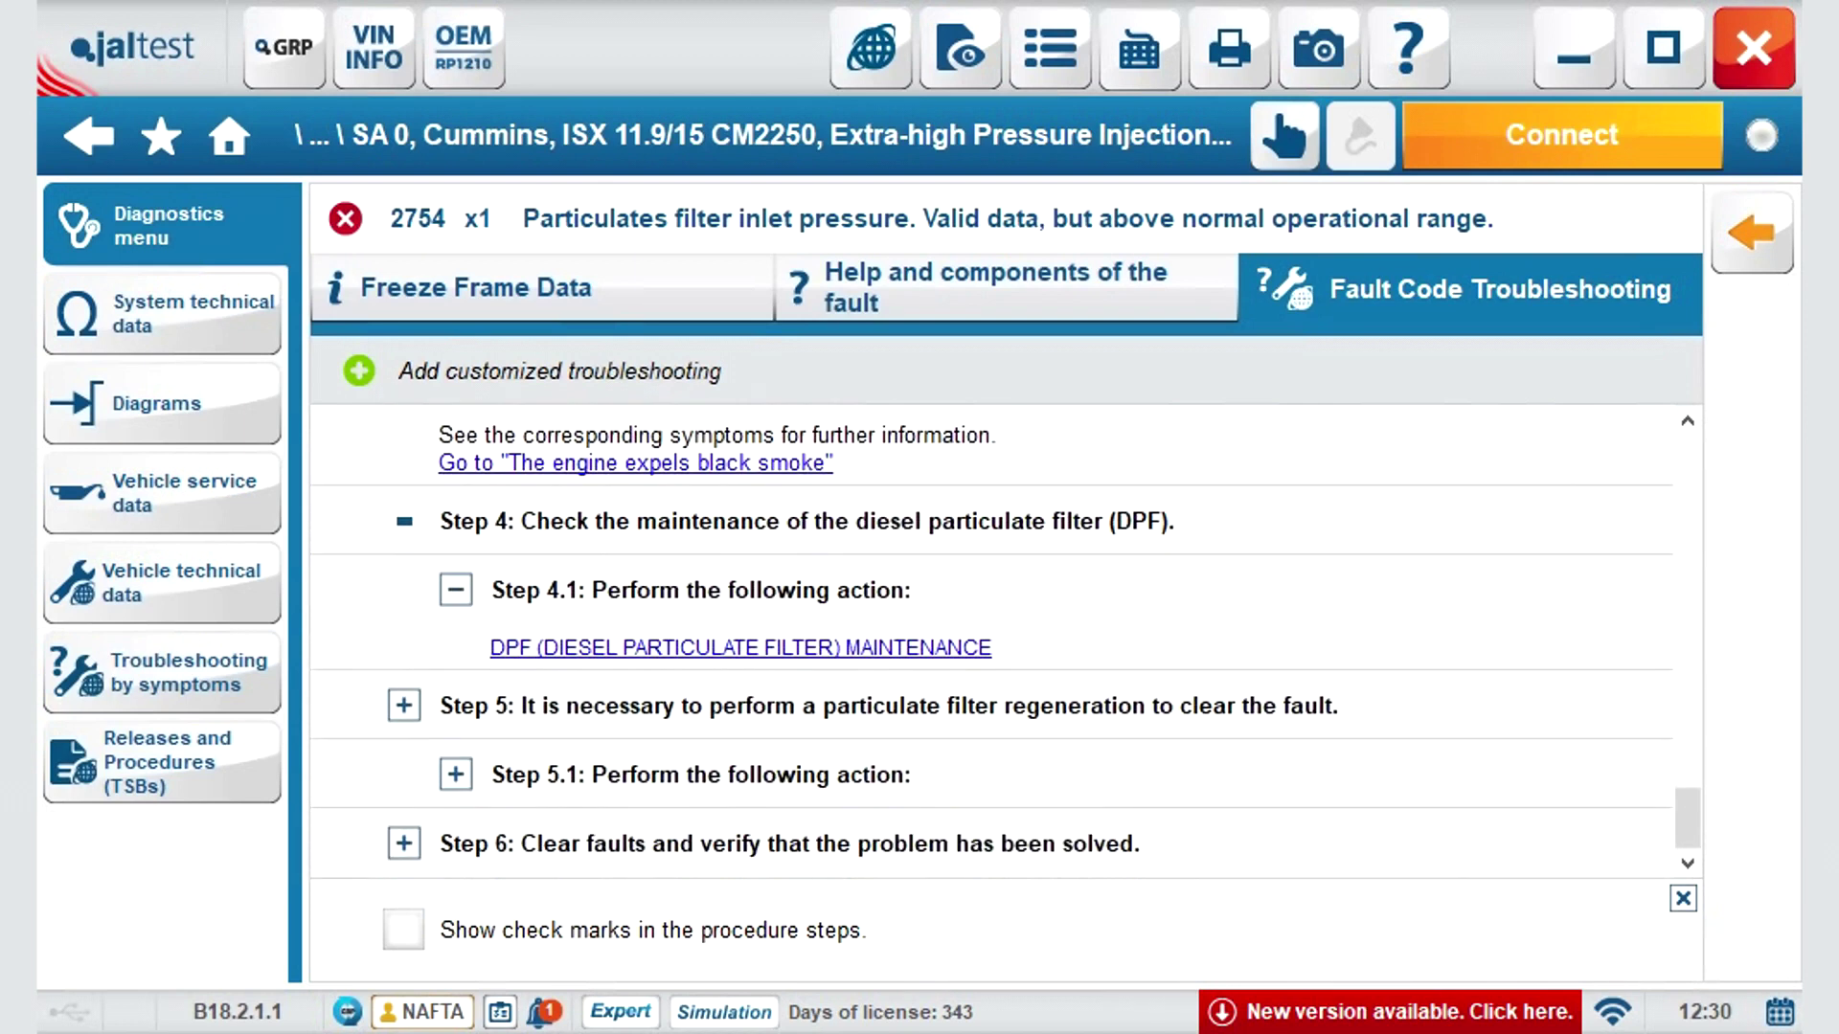
click(404, 705)
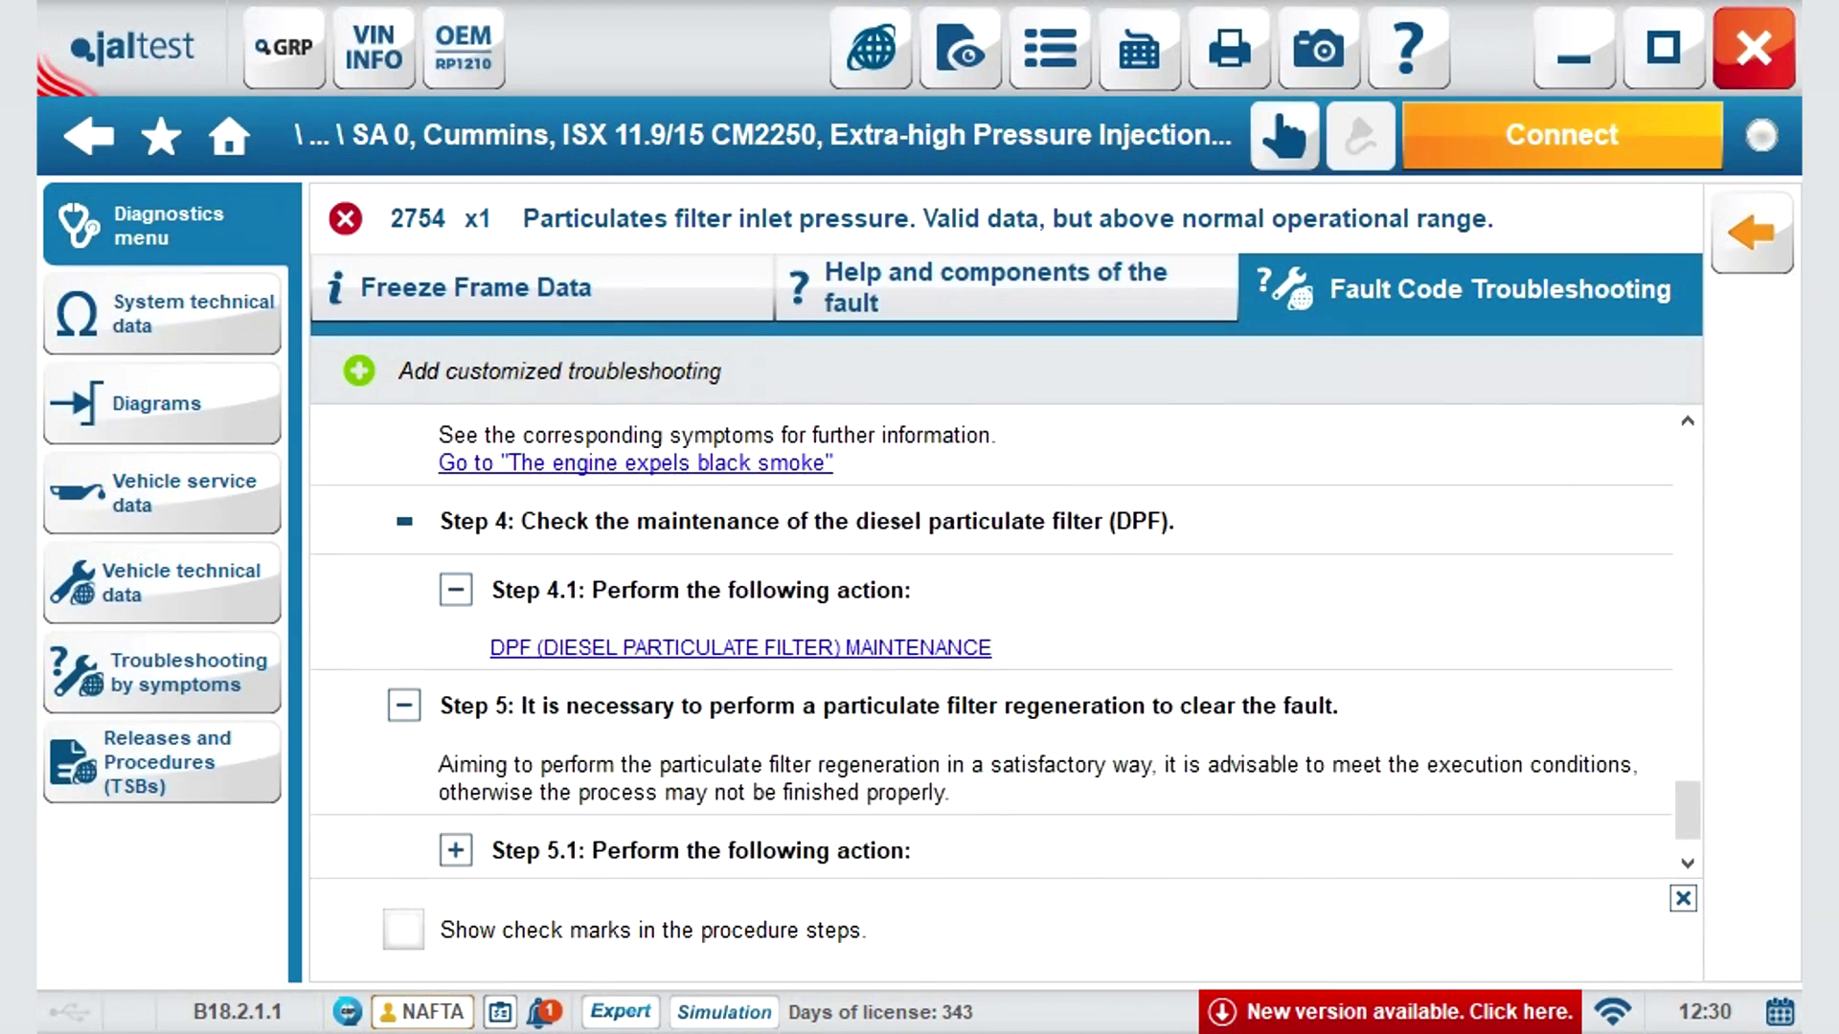
scroll(1006, 642, down, 2)
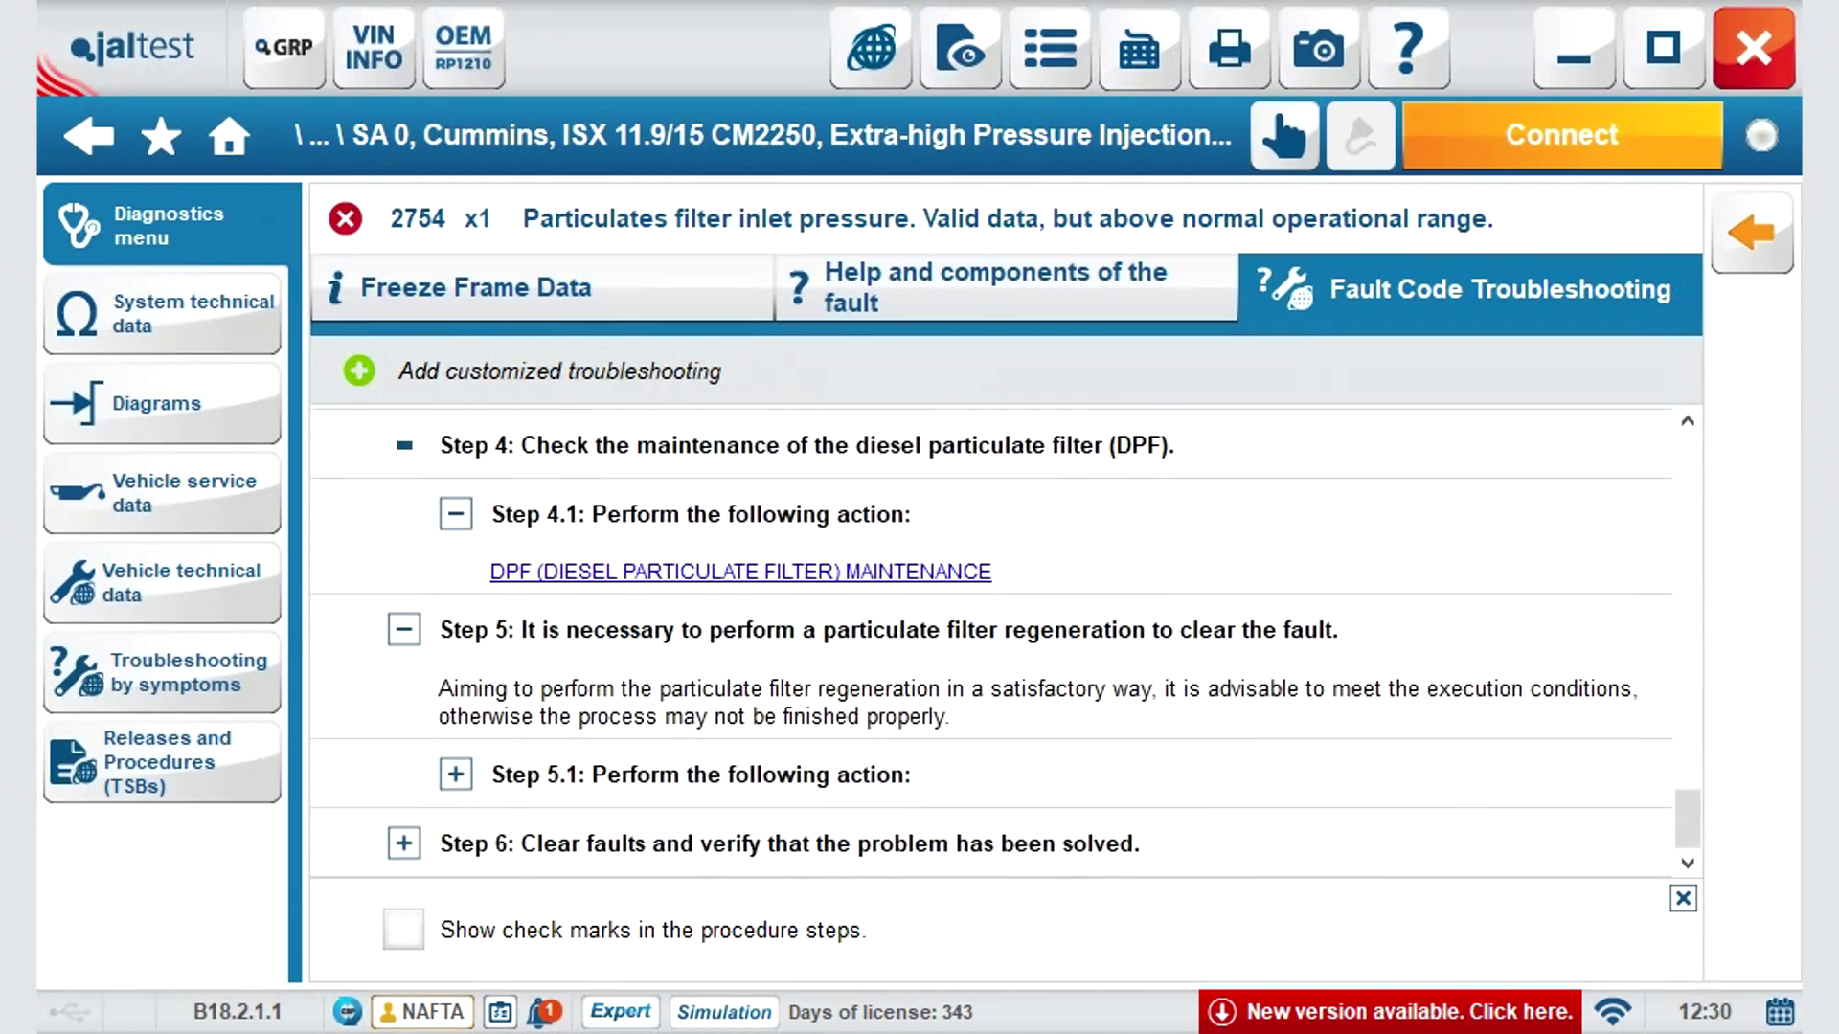
click(455, 773)
scroll(991, 638, down, 1)
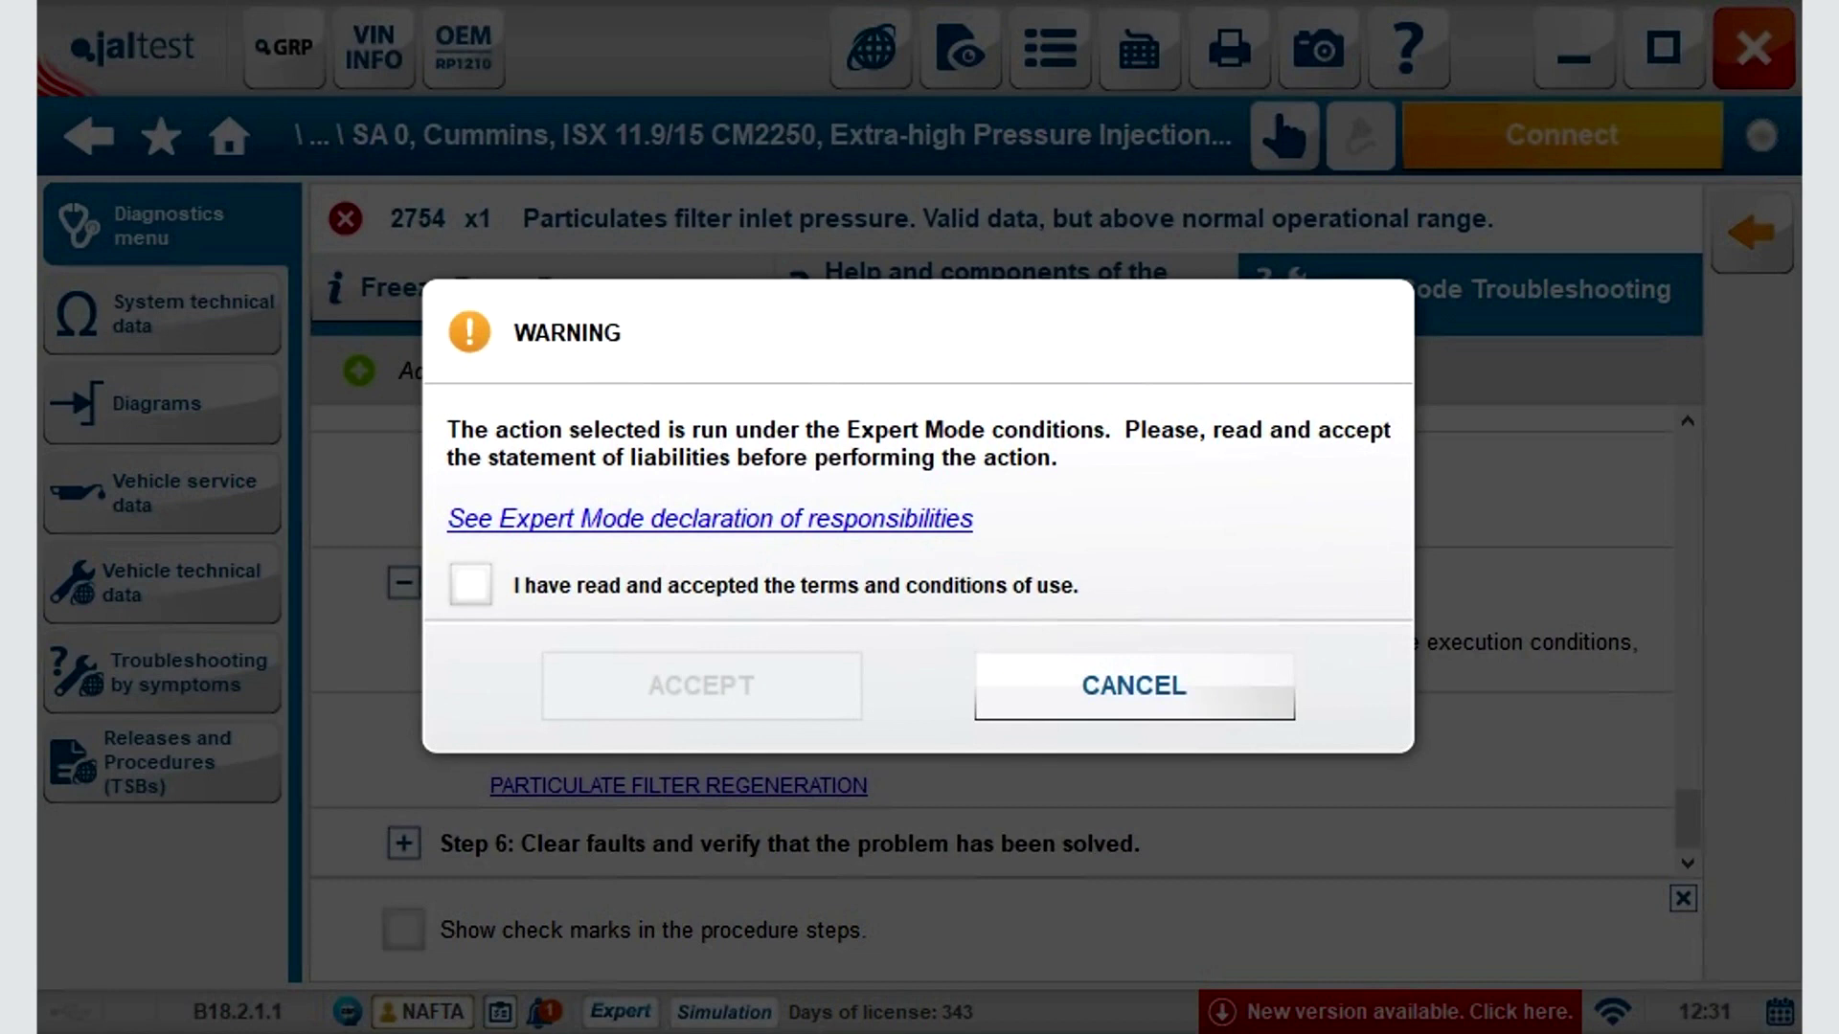
Accept the Expert Mode terms, start the particulate filter regeneration from its initial conditions, and leave the test.
click(471, 583)
click(701, 686)
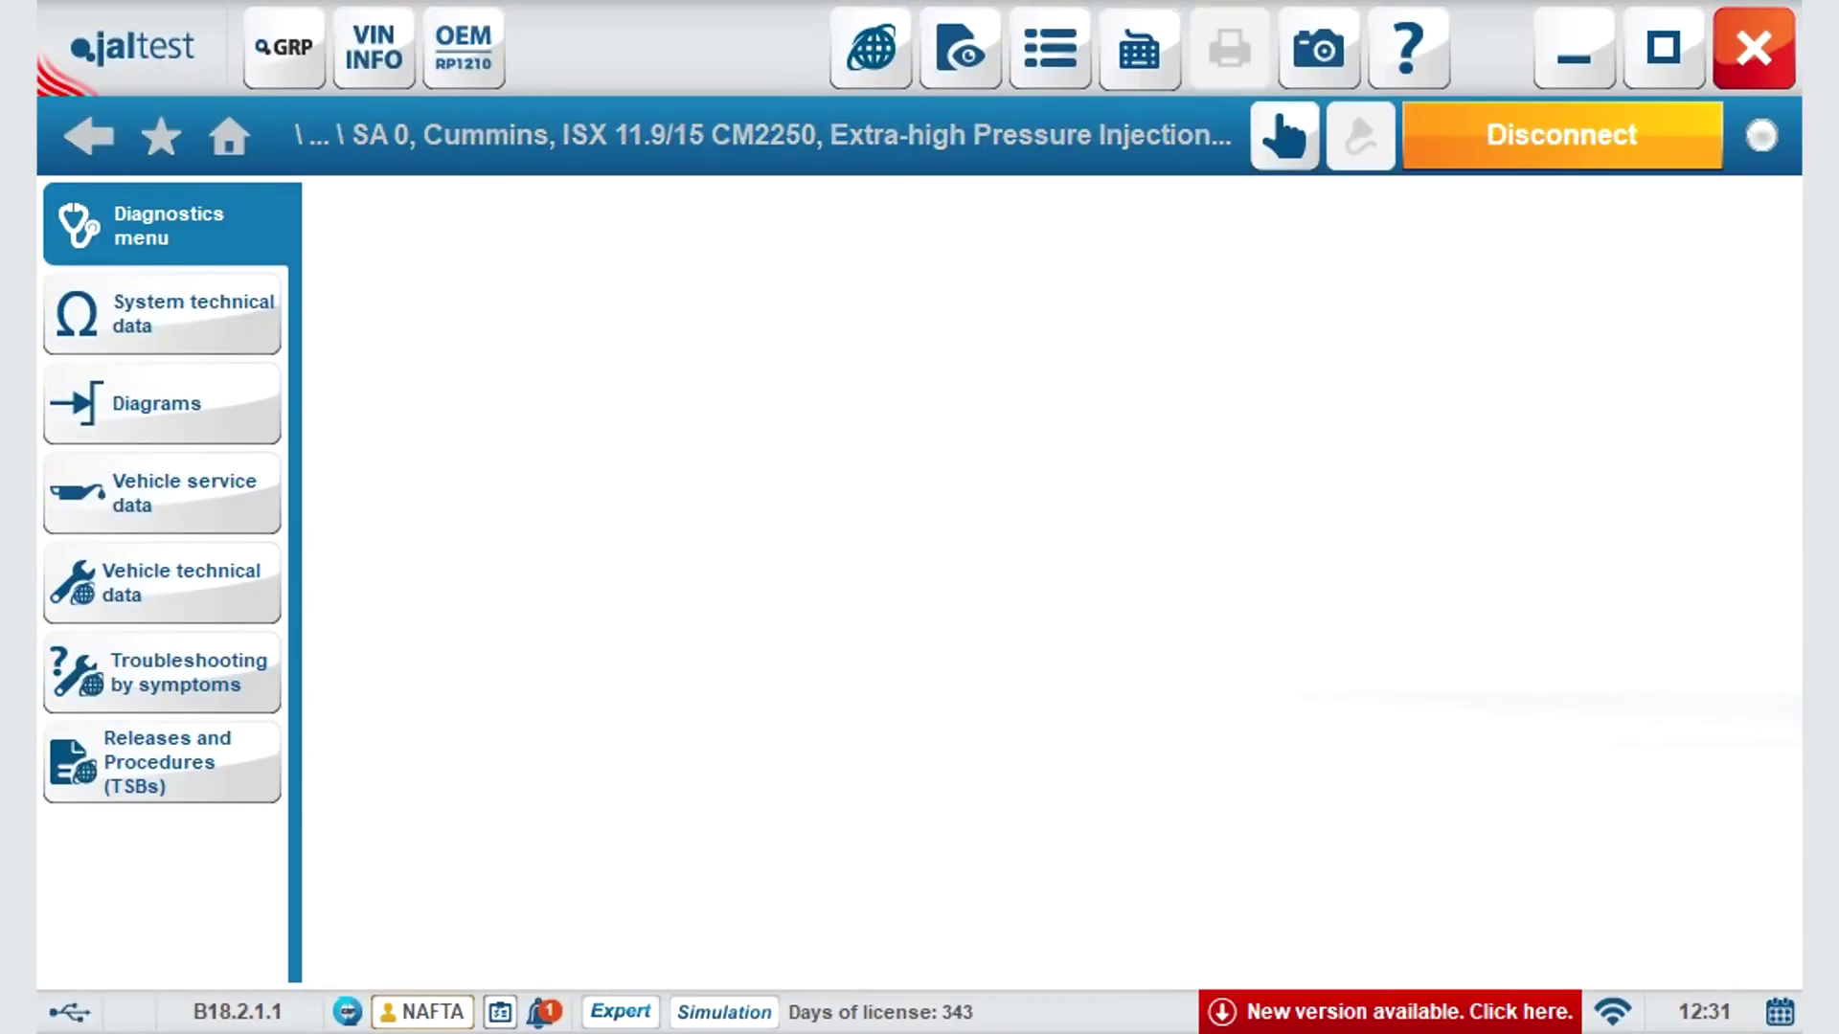
drag(1687, 466, 1686, 828)
click(1751, 289)
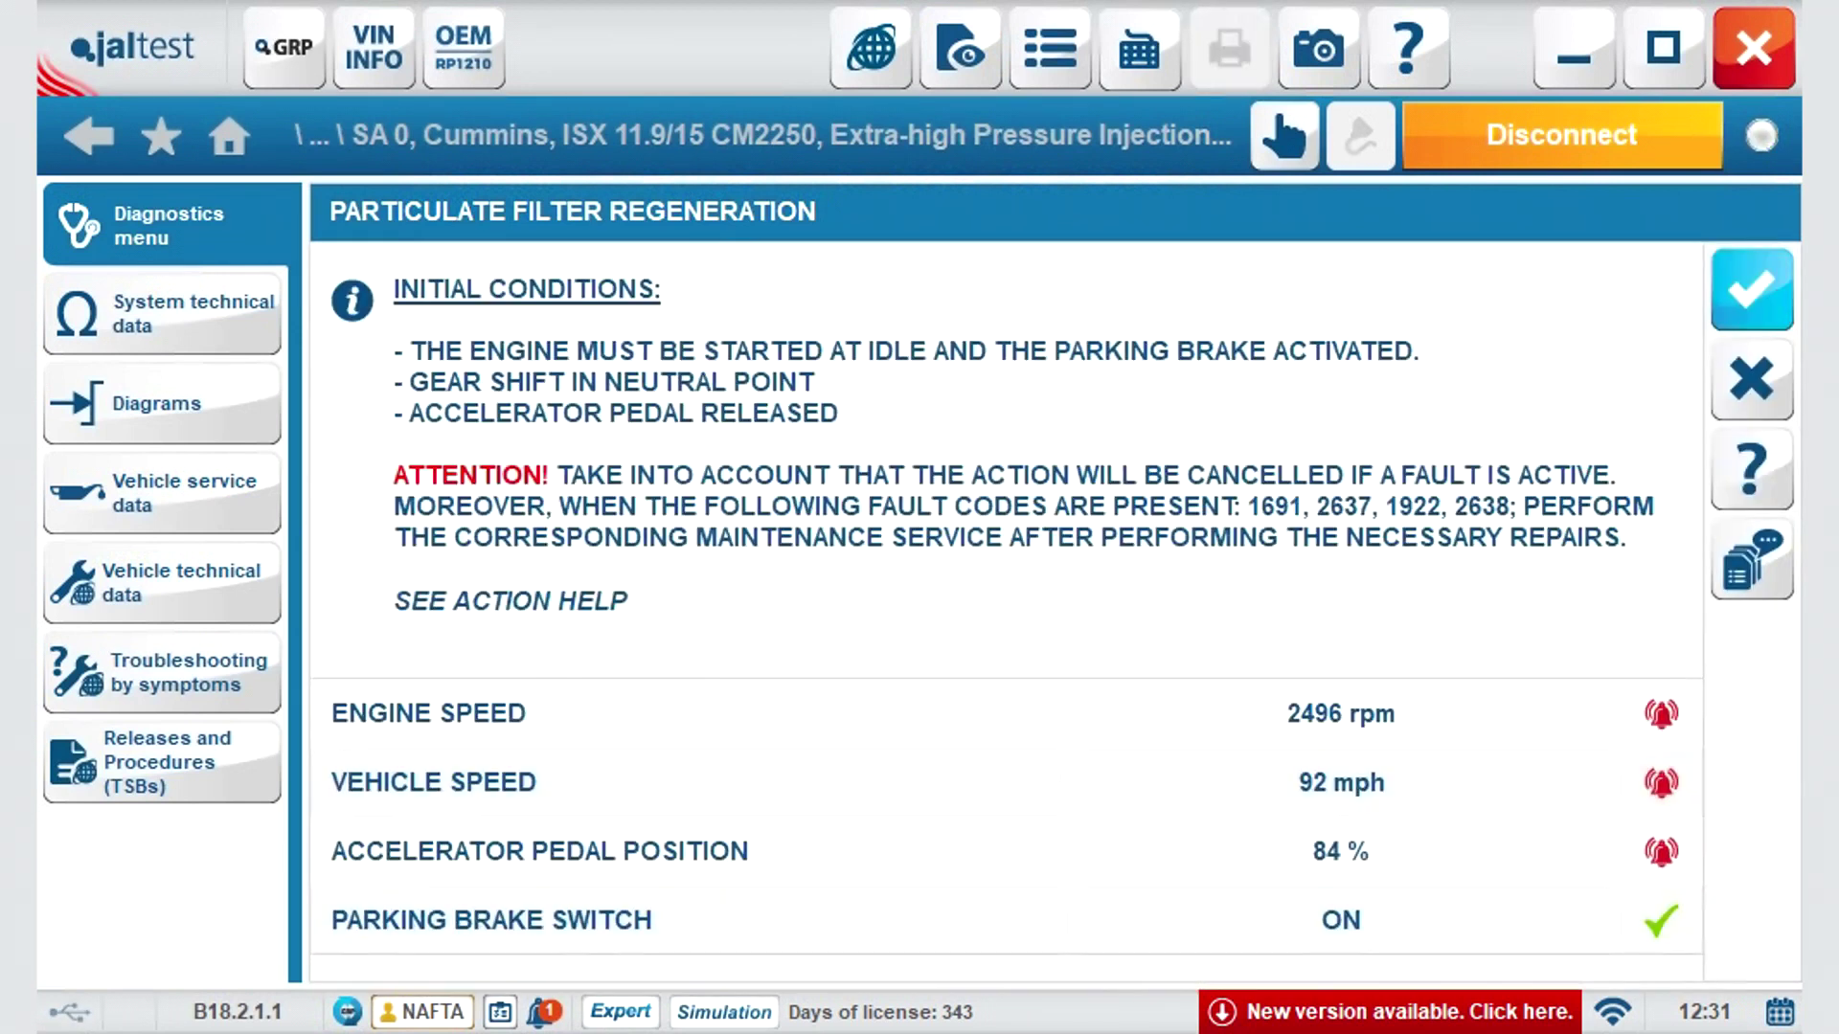
click(1752, 292)
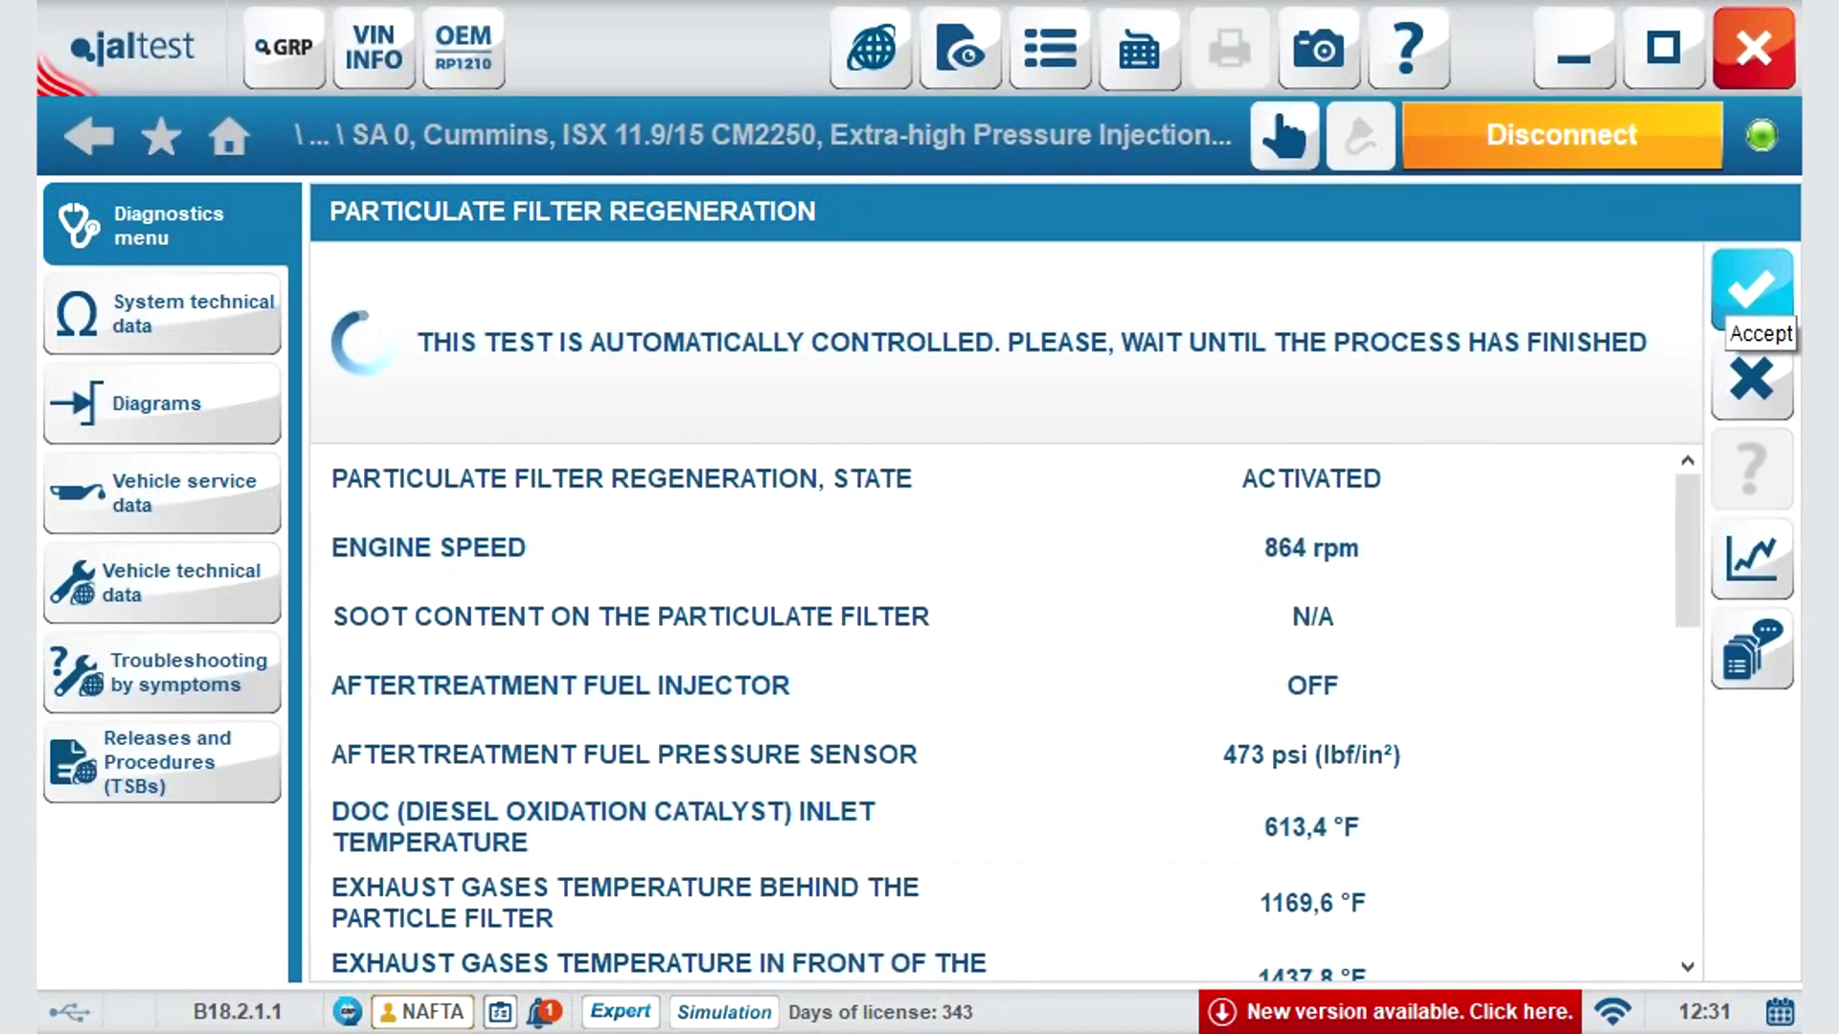
click(1752, 289)
click(1134, 686)
Expand troubleshooting Step 6 on clearing faults and return to the list of stored fault codes.
click(403, 843)
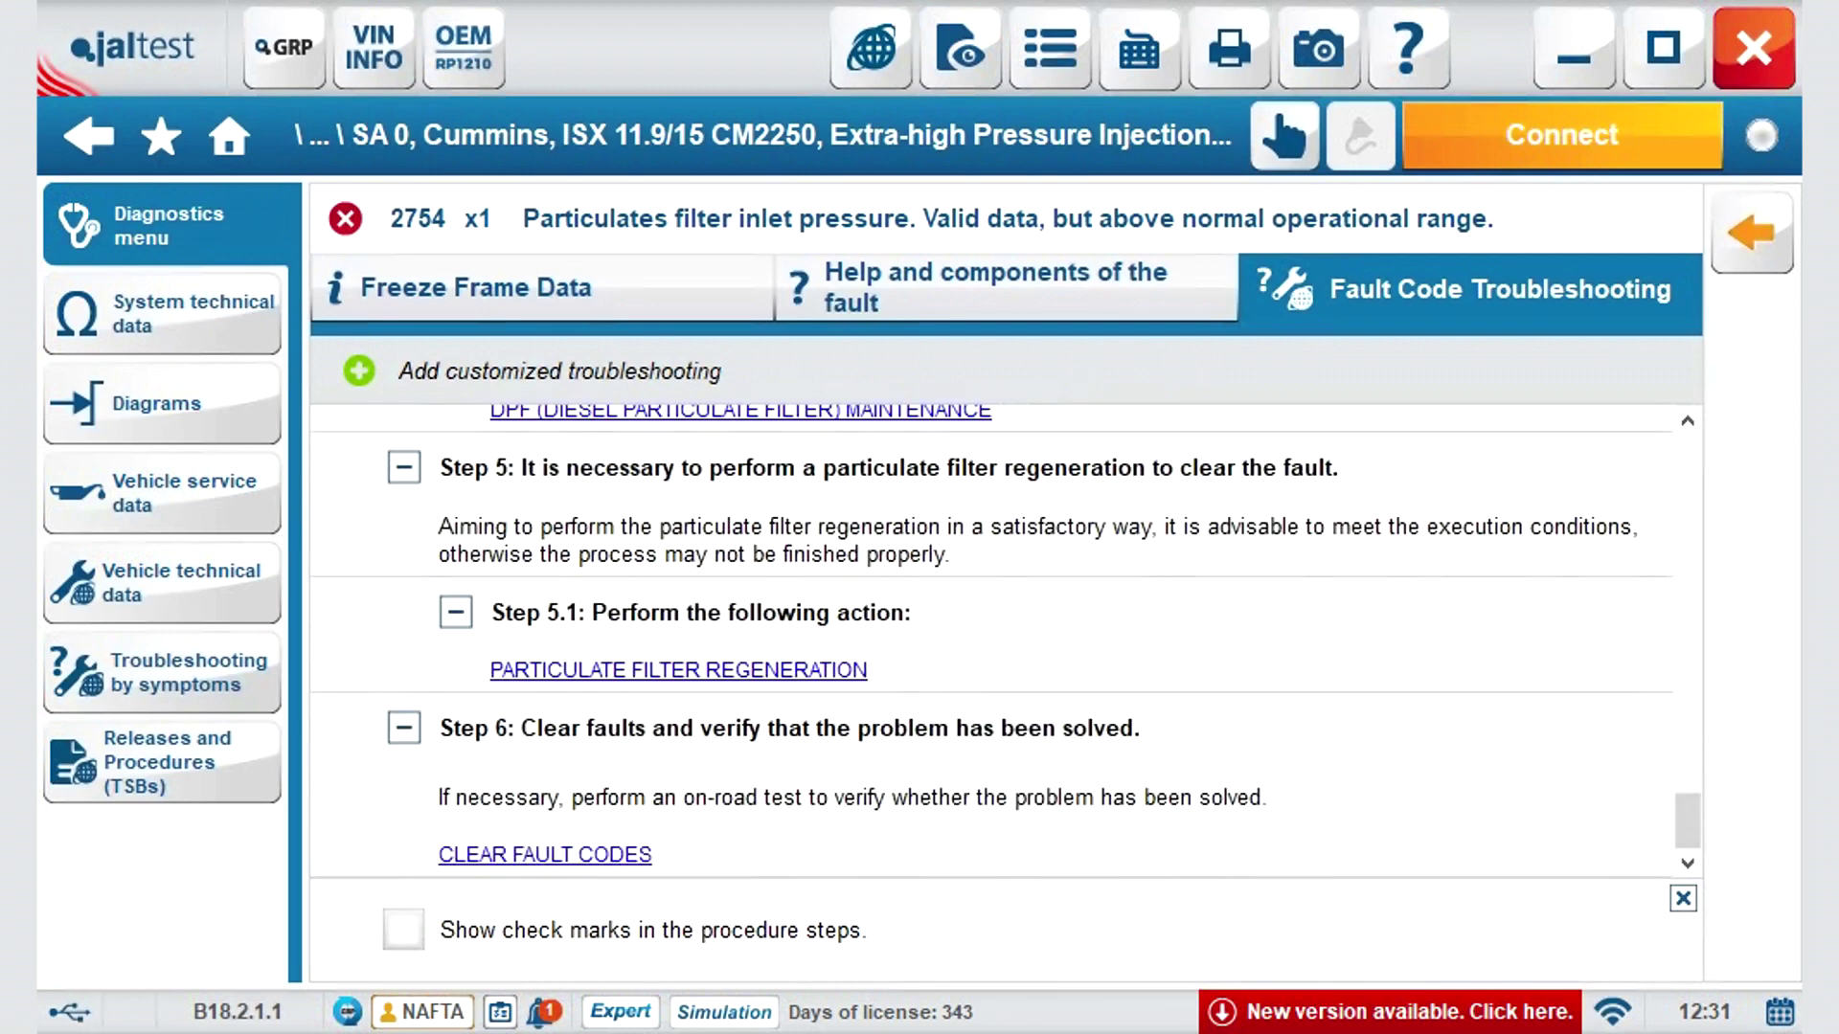
click(1752, 233)
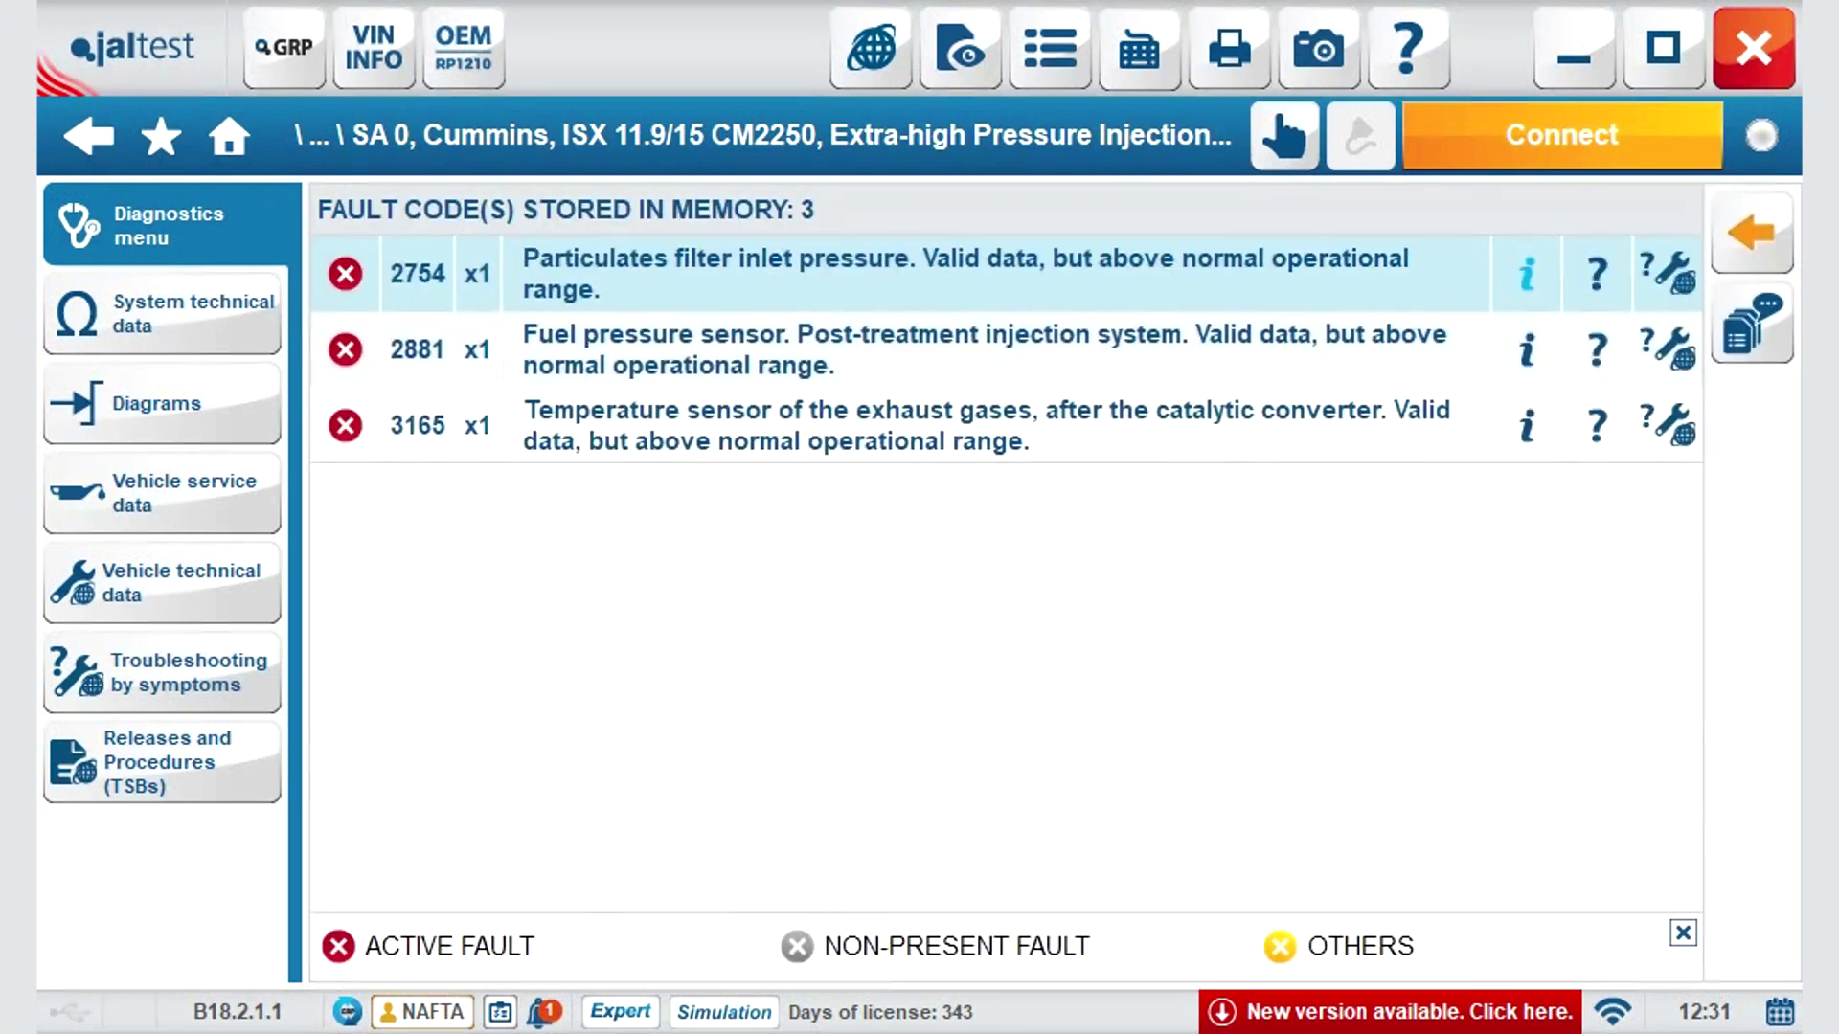
Connect to the Cummins engine system and browse its available parameter actions down to Power Take-Off Control.
click(1561, 135)
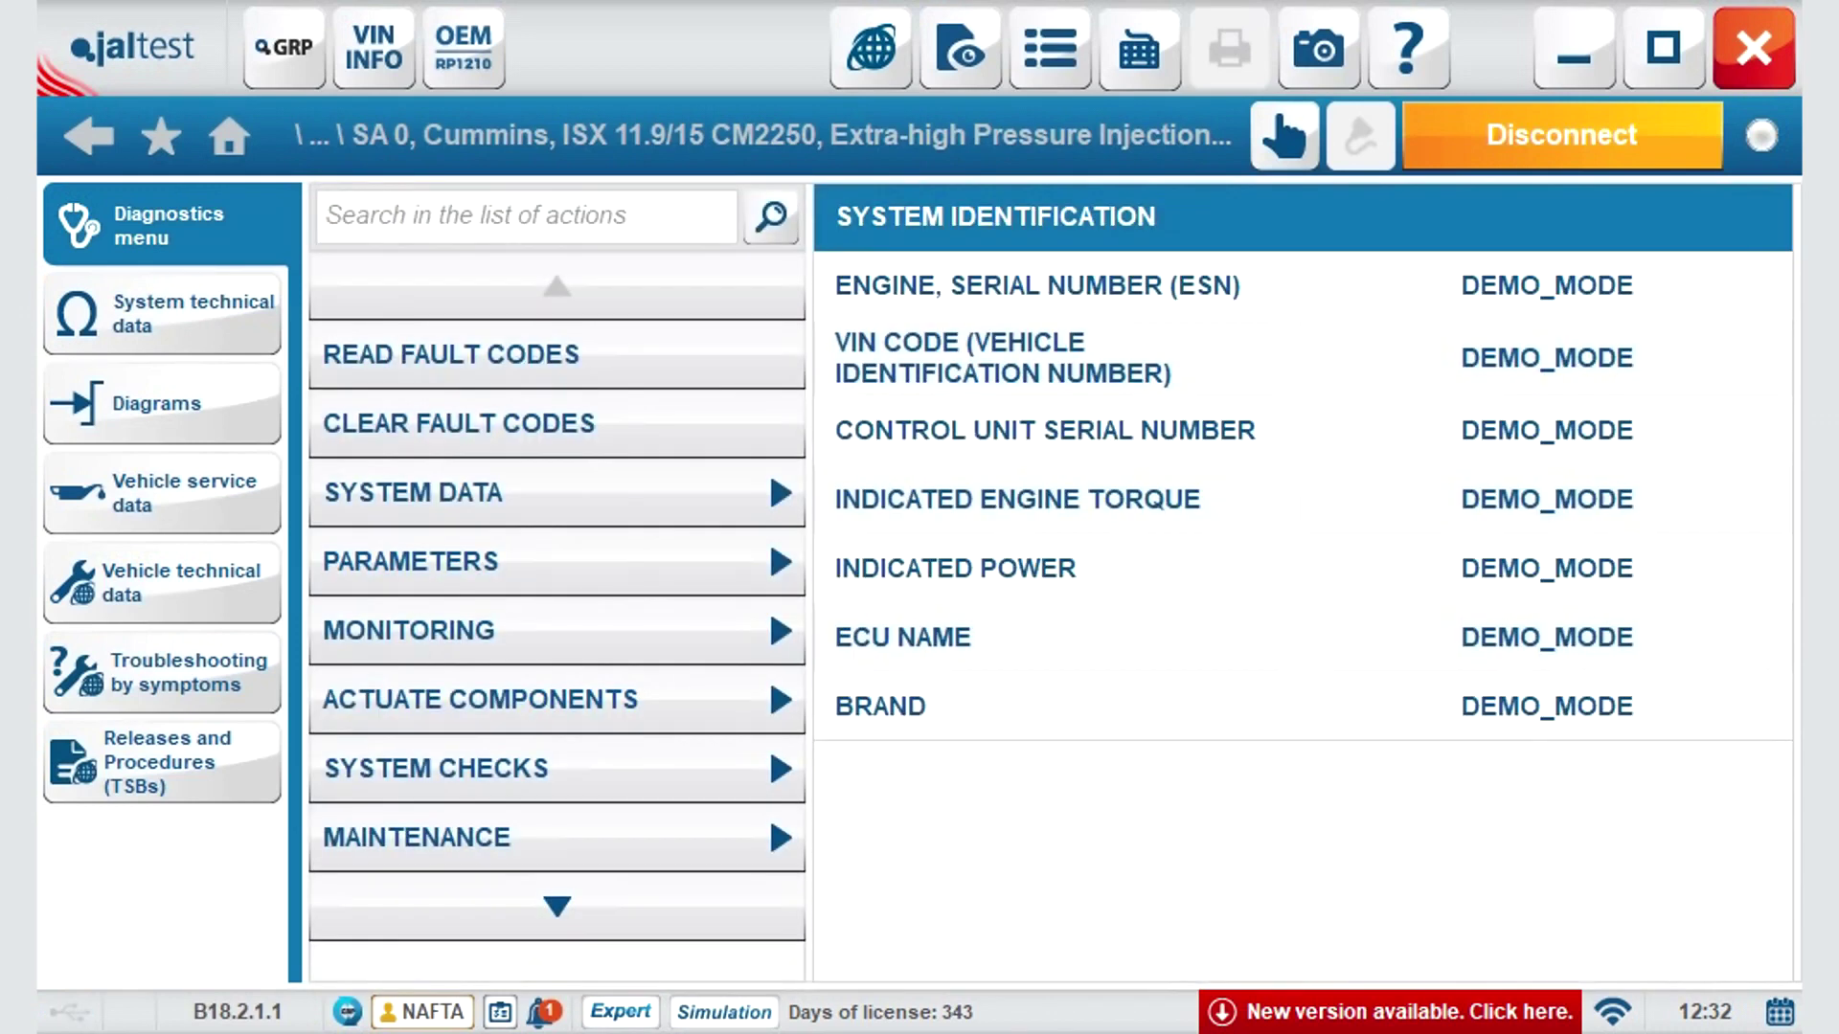
click(557, 492)
click(557, 563)
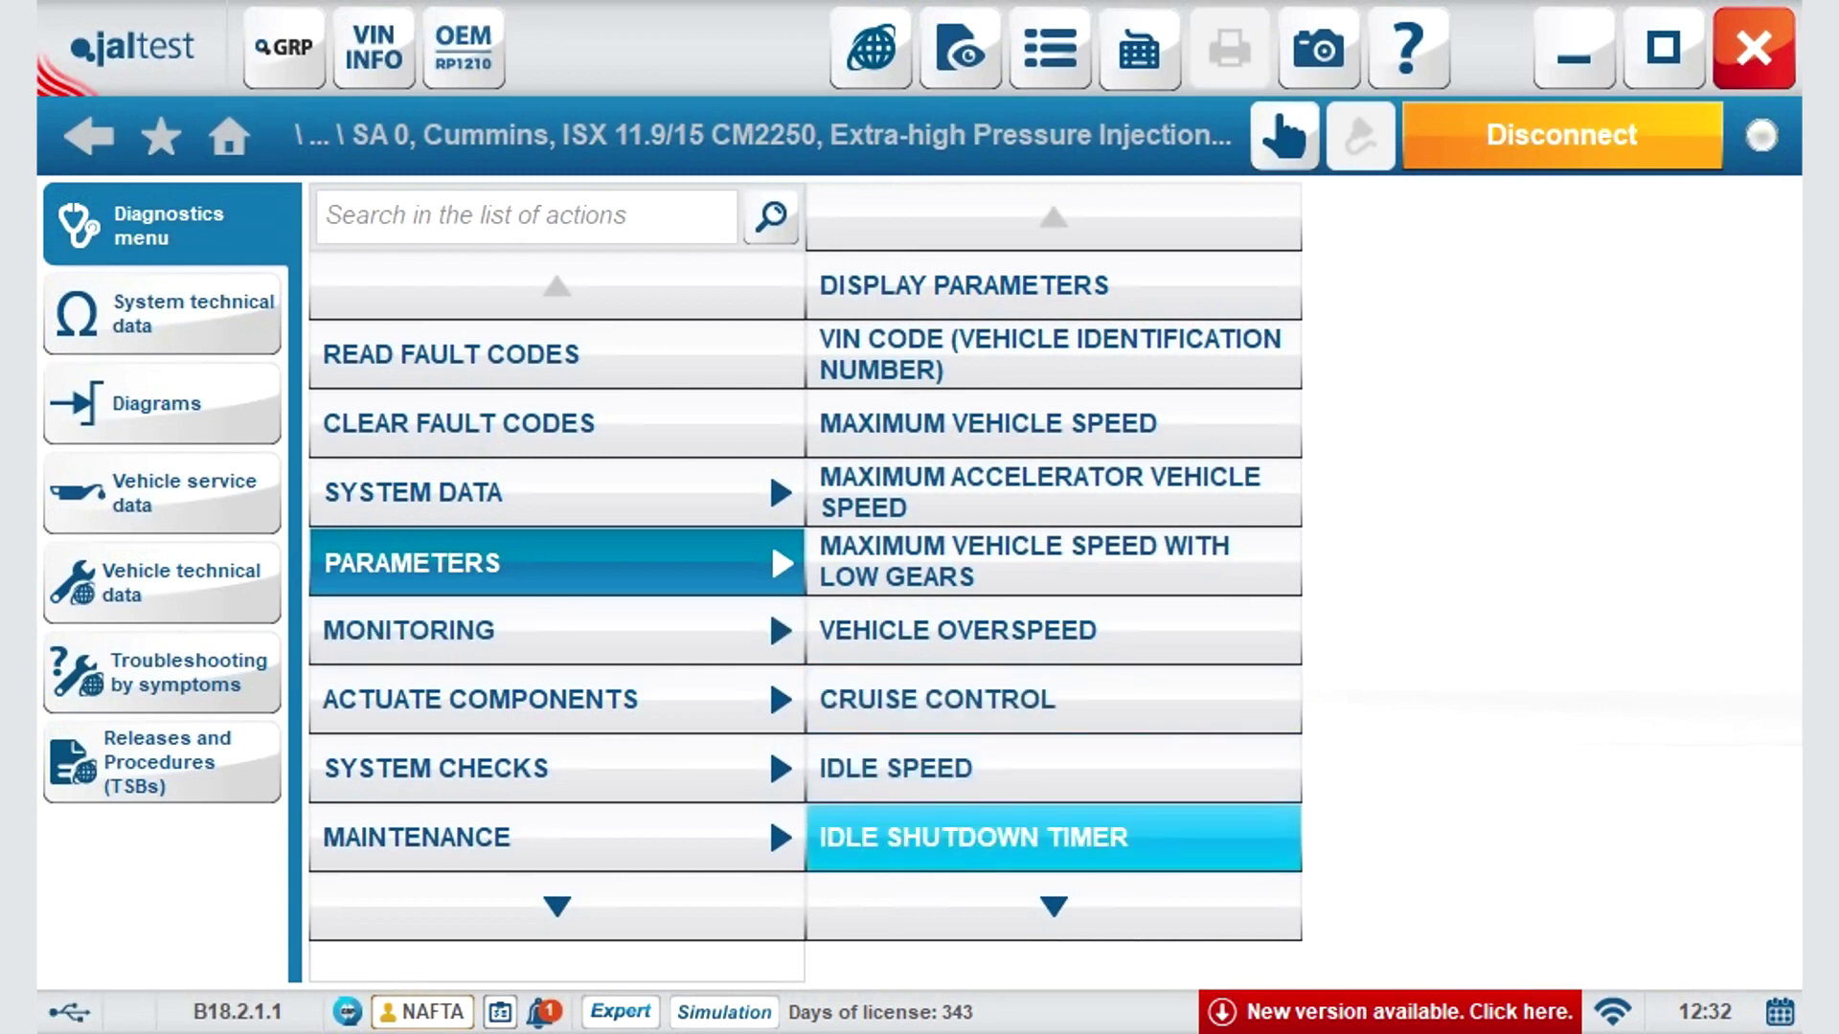
click(1053, 906)
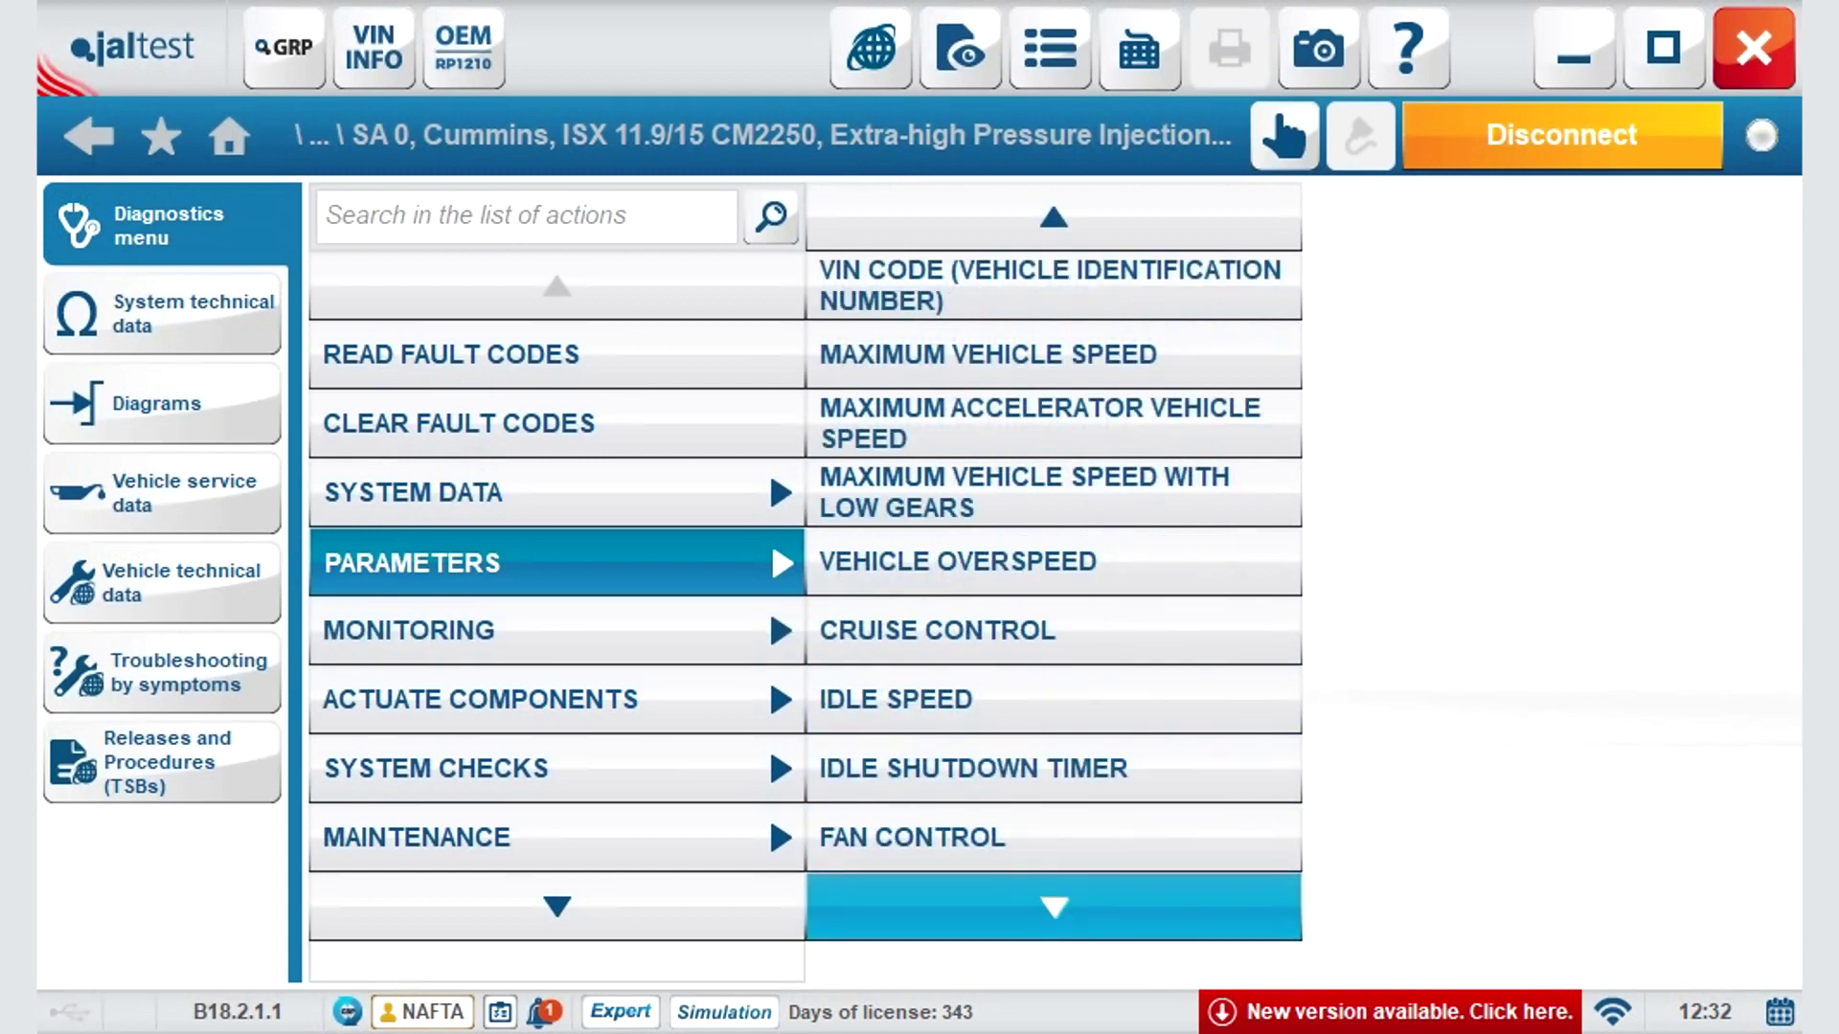
click(1054, 906)
click(1053, 906)
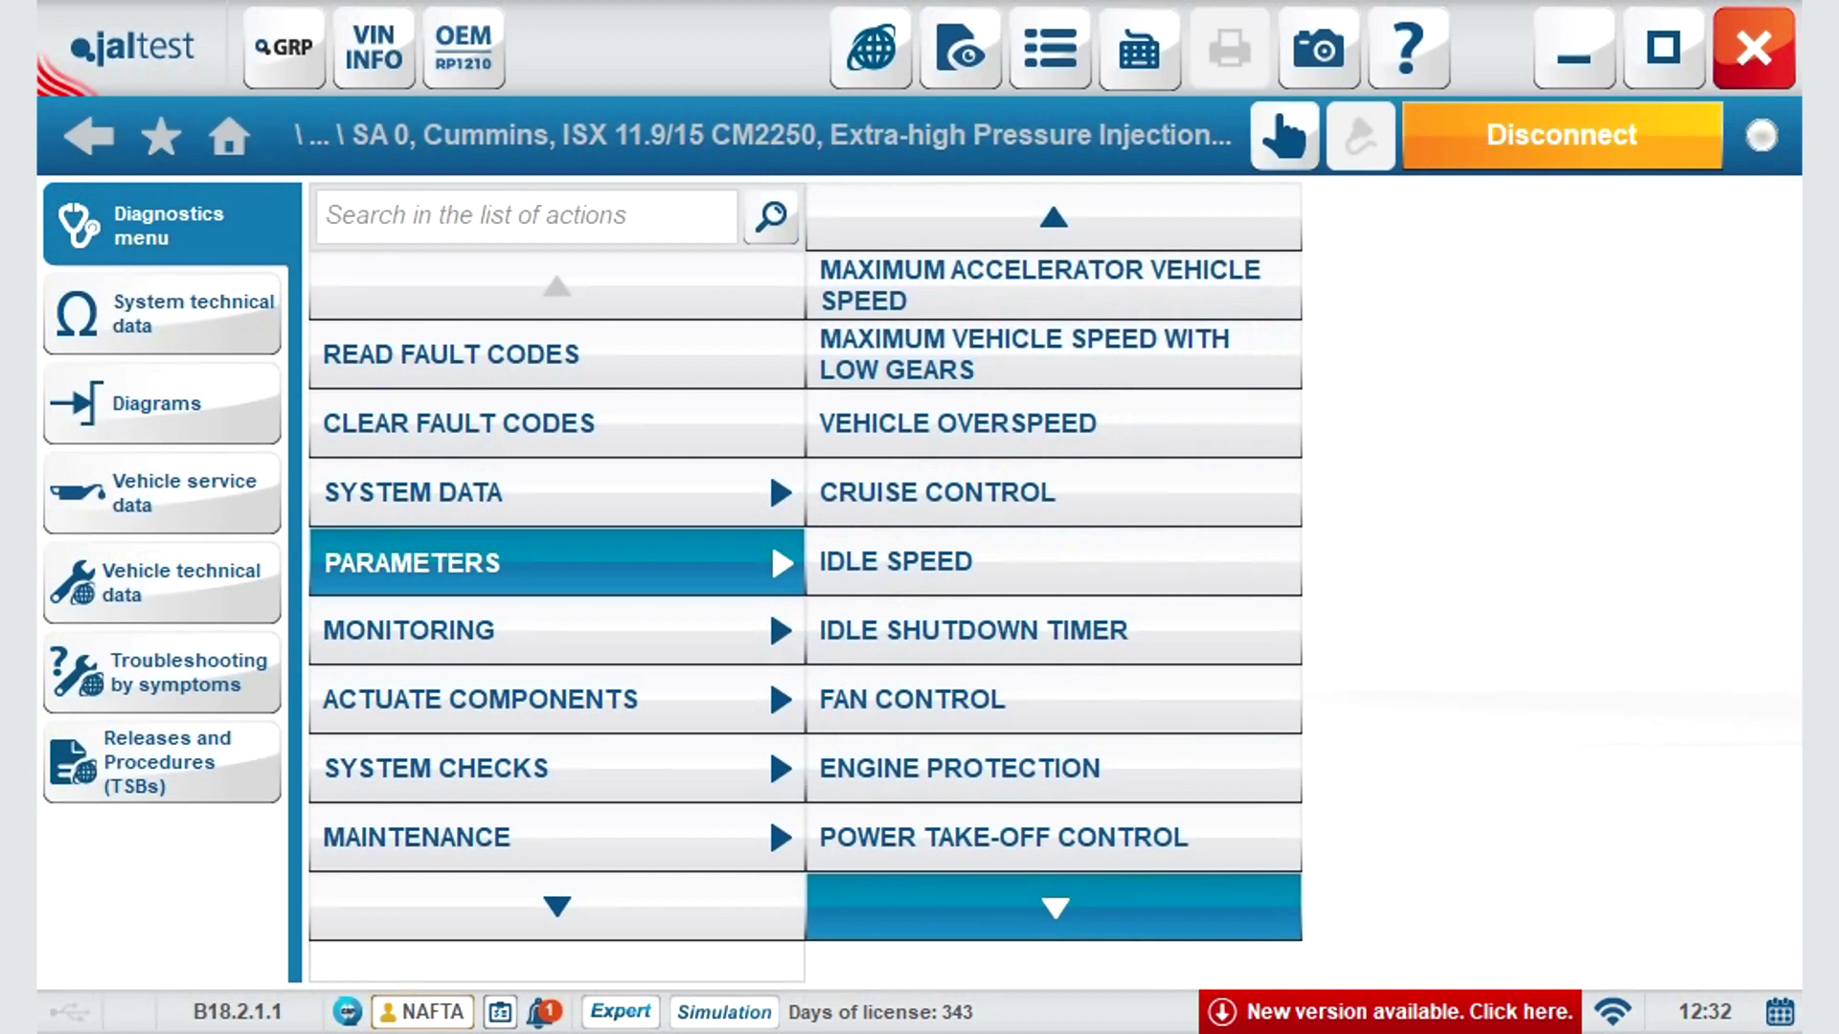
Review the remaining parameter actions and the engine's Monitoring, Actuate Components, System Checks and Maintenance action groups.
click(1053, 906)
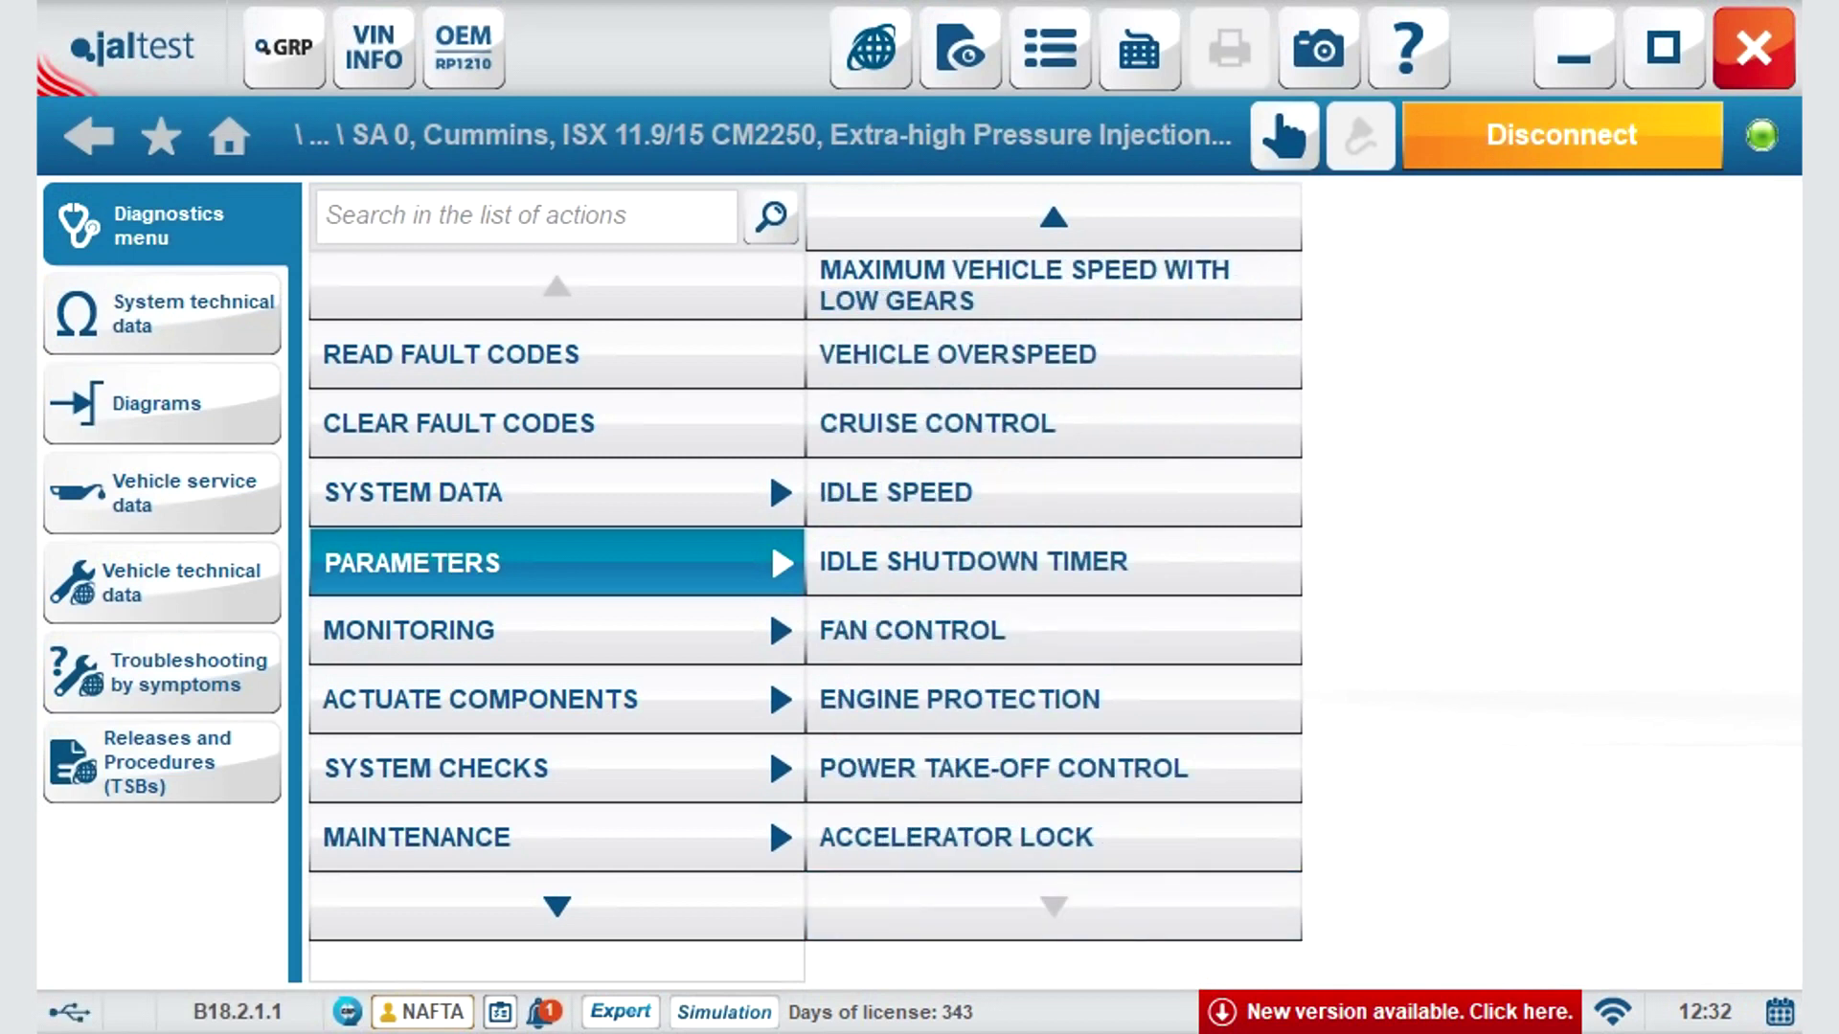
click(555, 630)
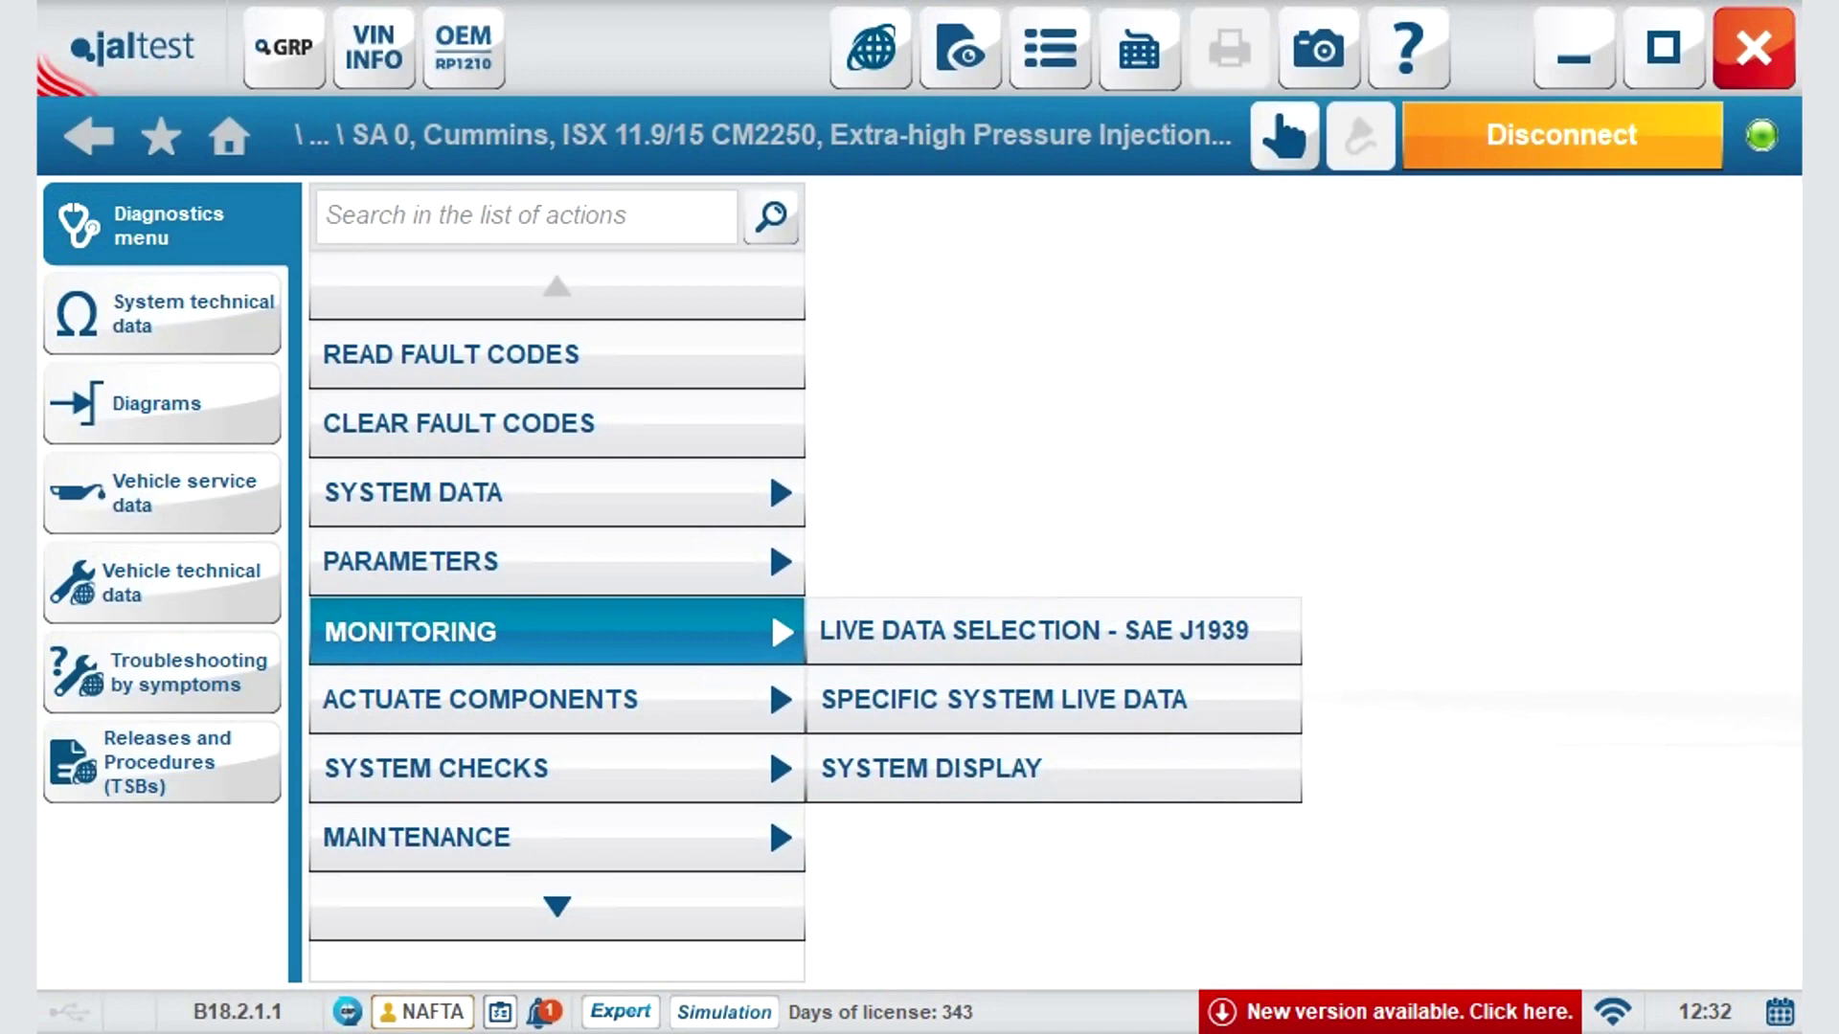
click(556, 699)
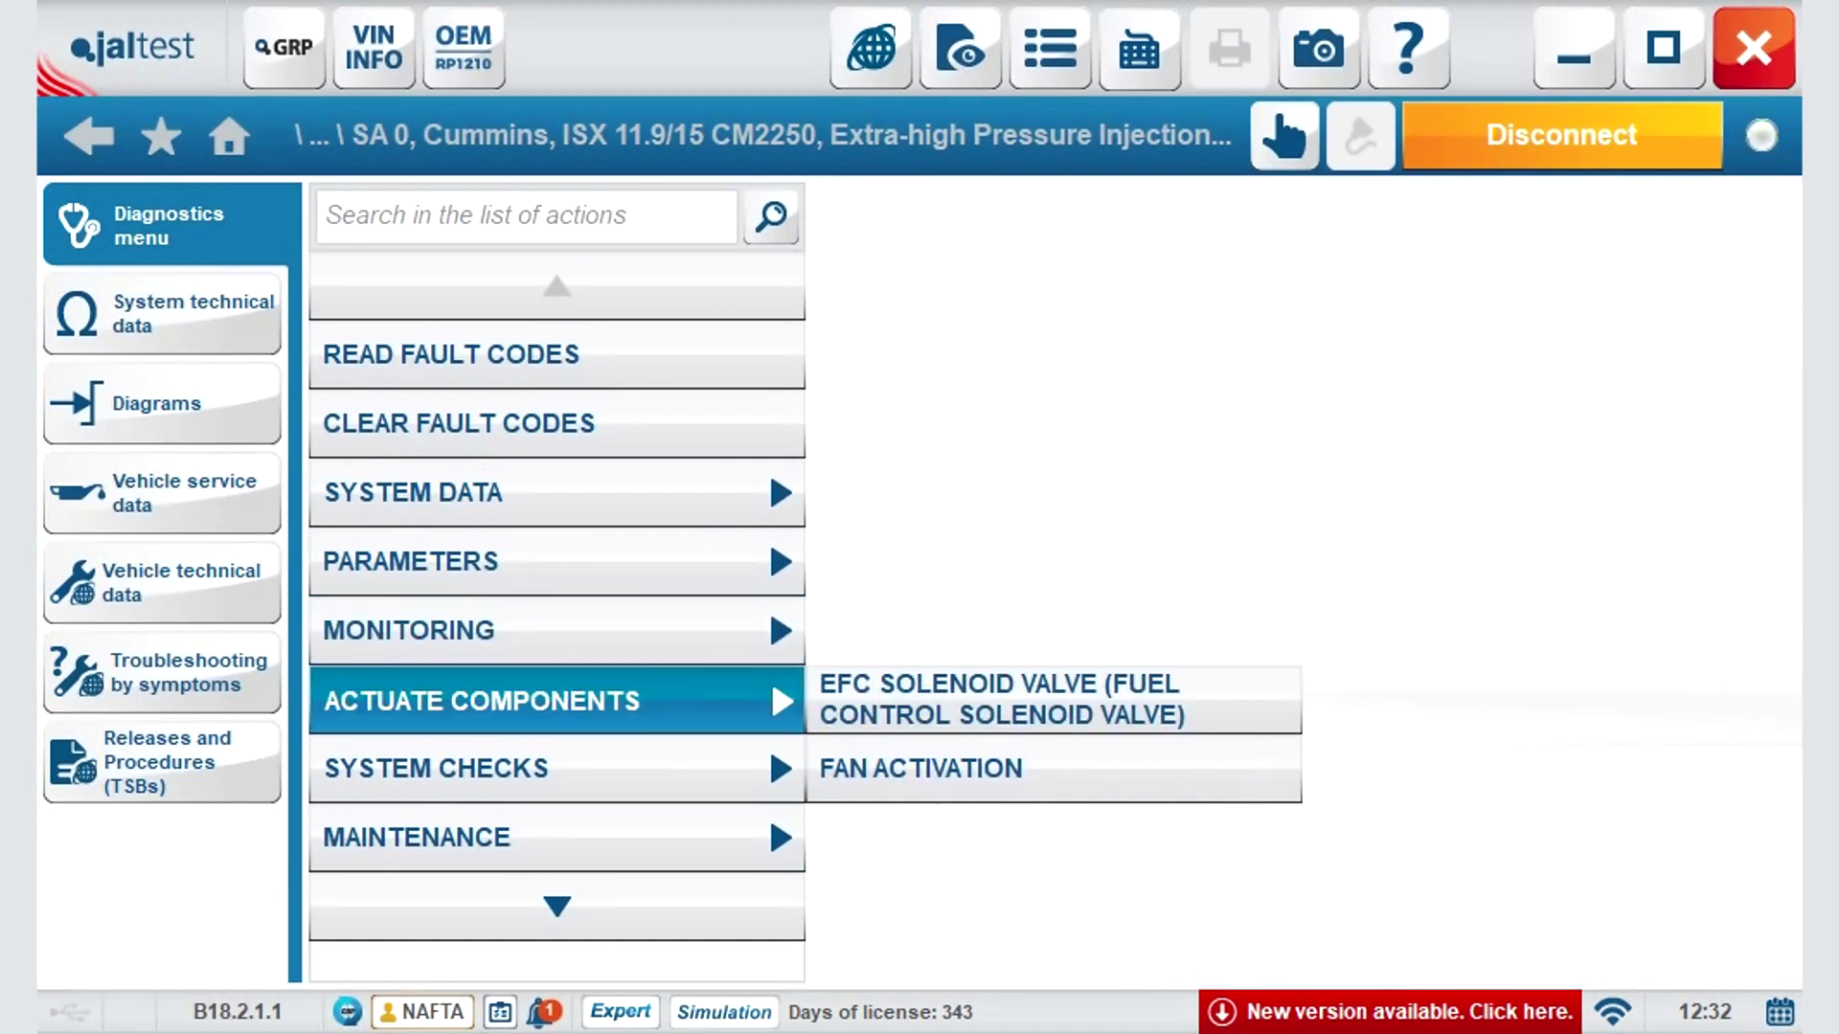
click(556, 769)
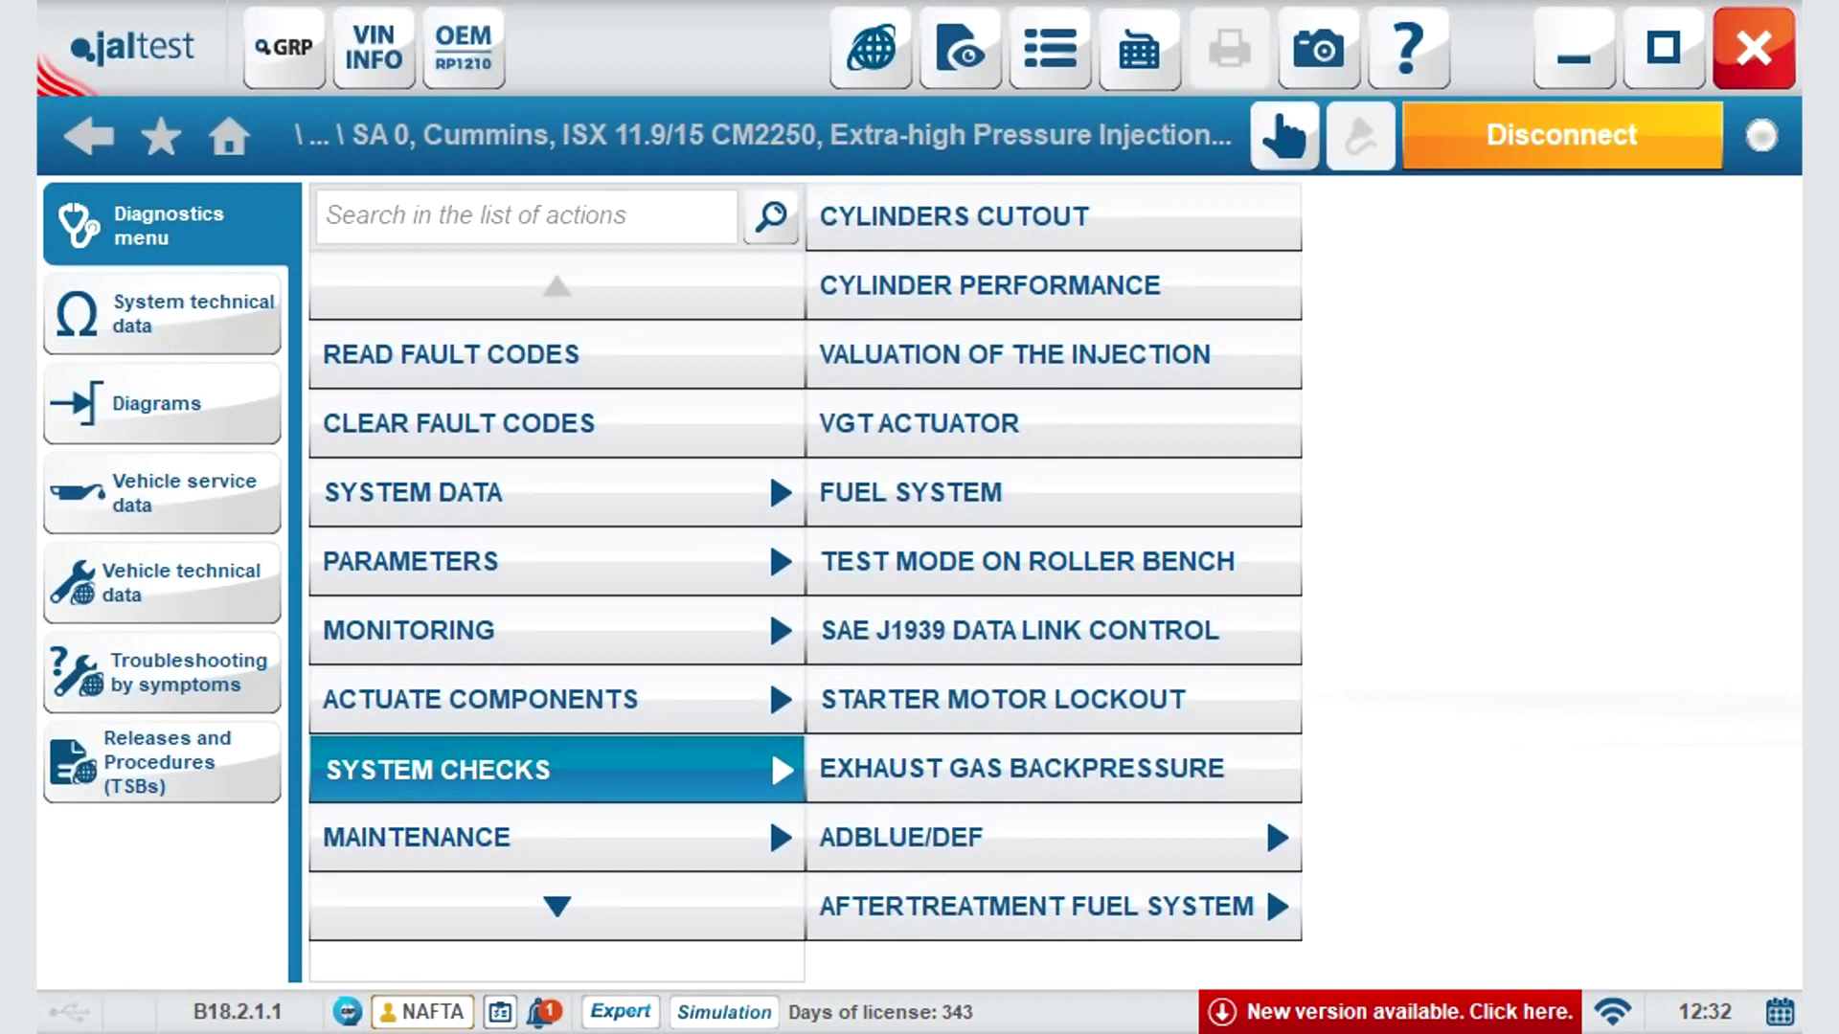
click(556, 838)
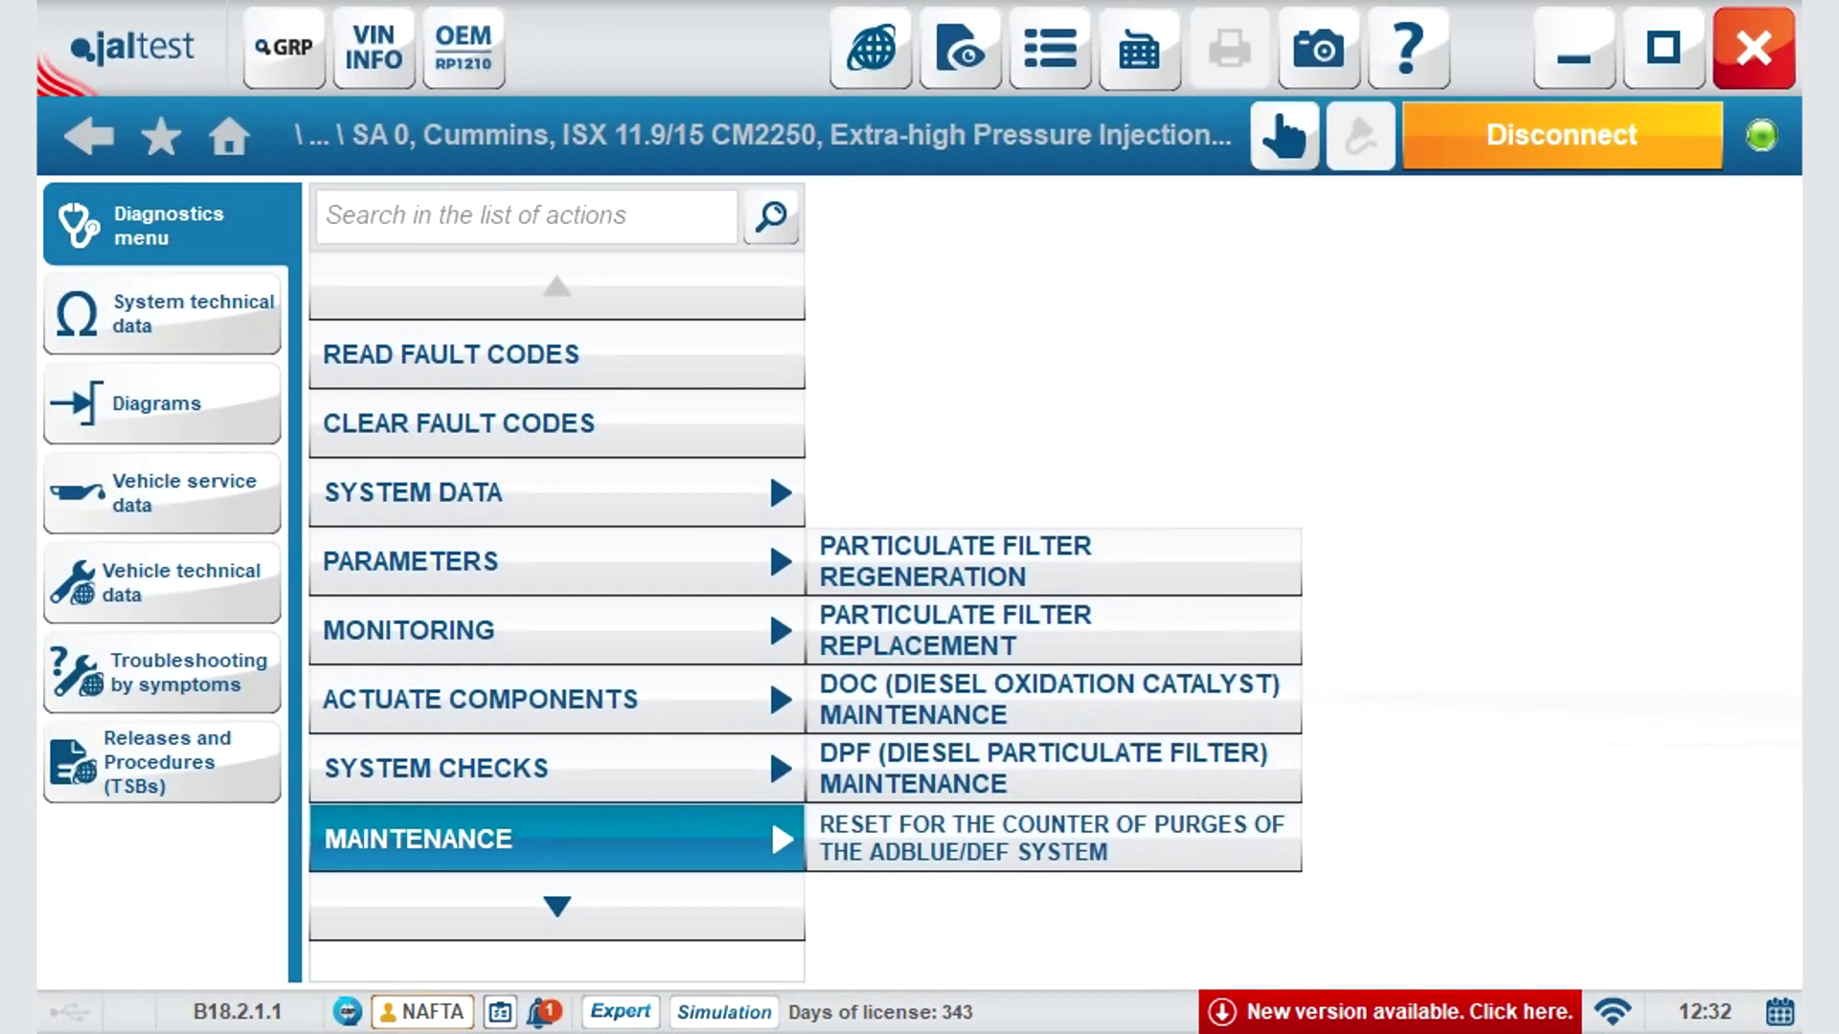
Review the calibration actions for the variable geometry turbocharger and injectors, followed by the Configuration and Operation Data groups.
click(556, 906)
click(556, 906)
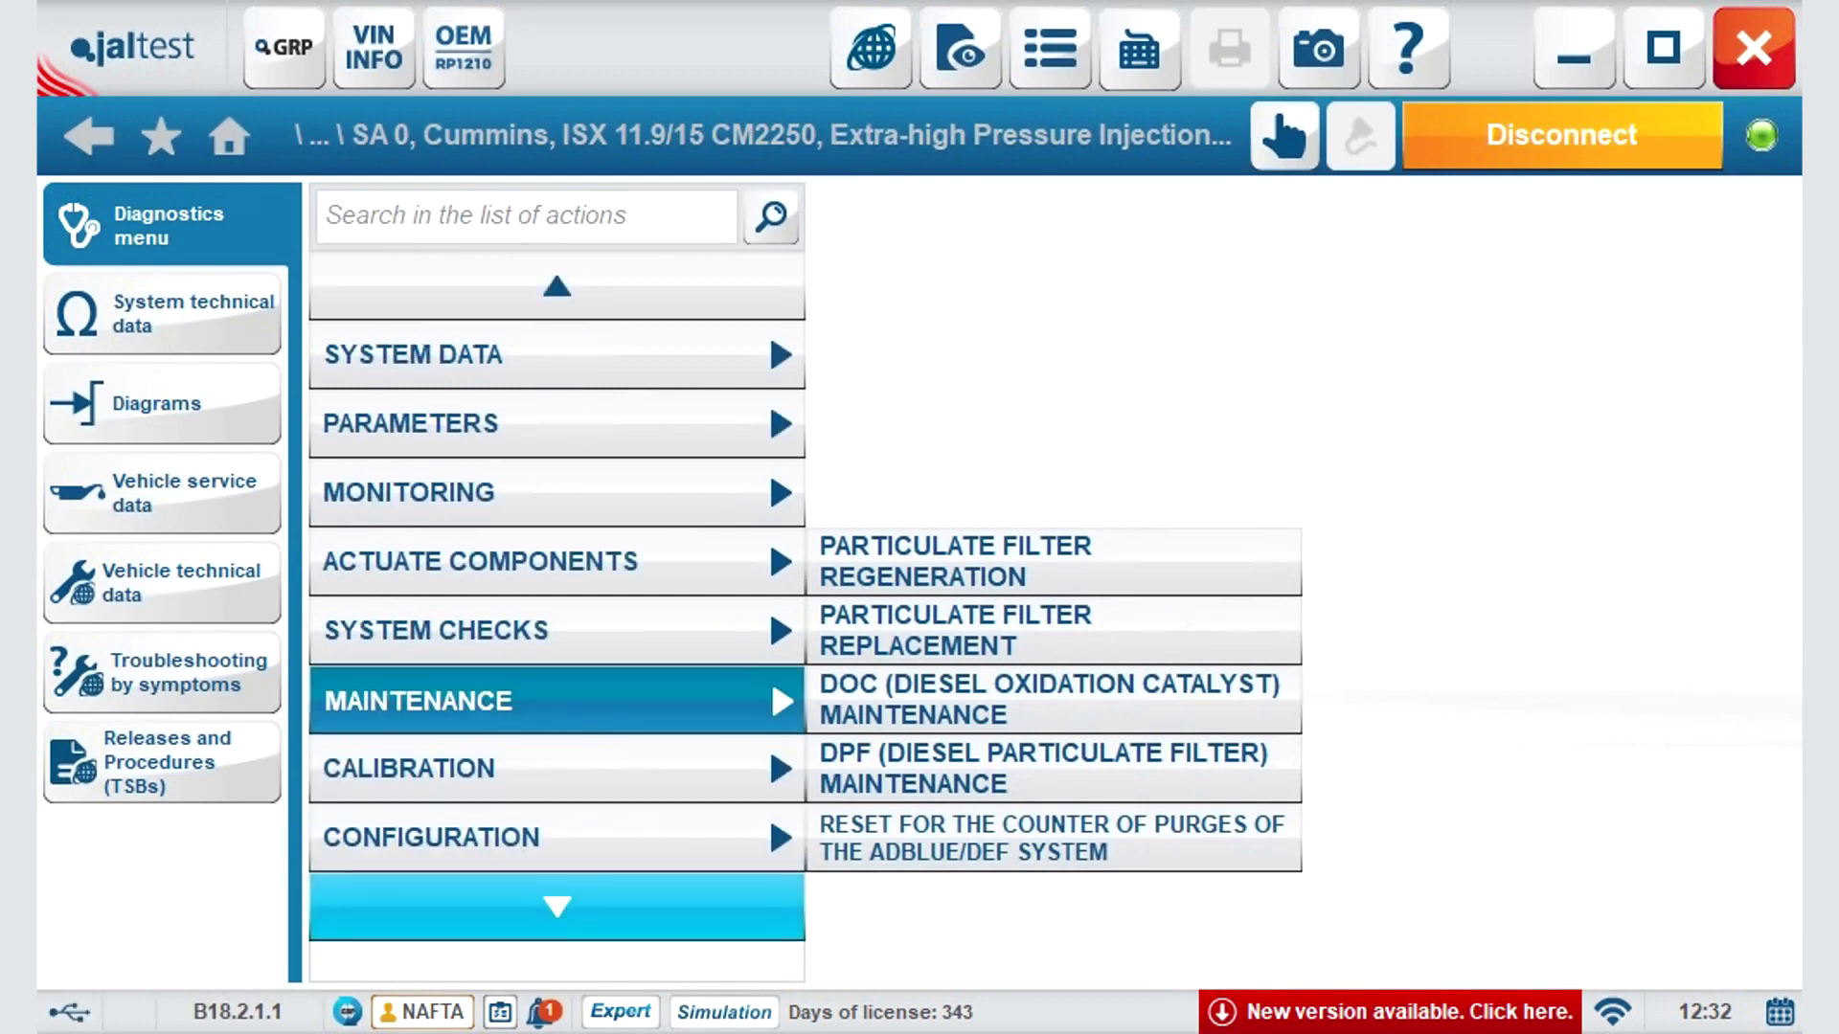
click(556, 906)
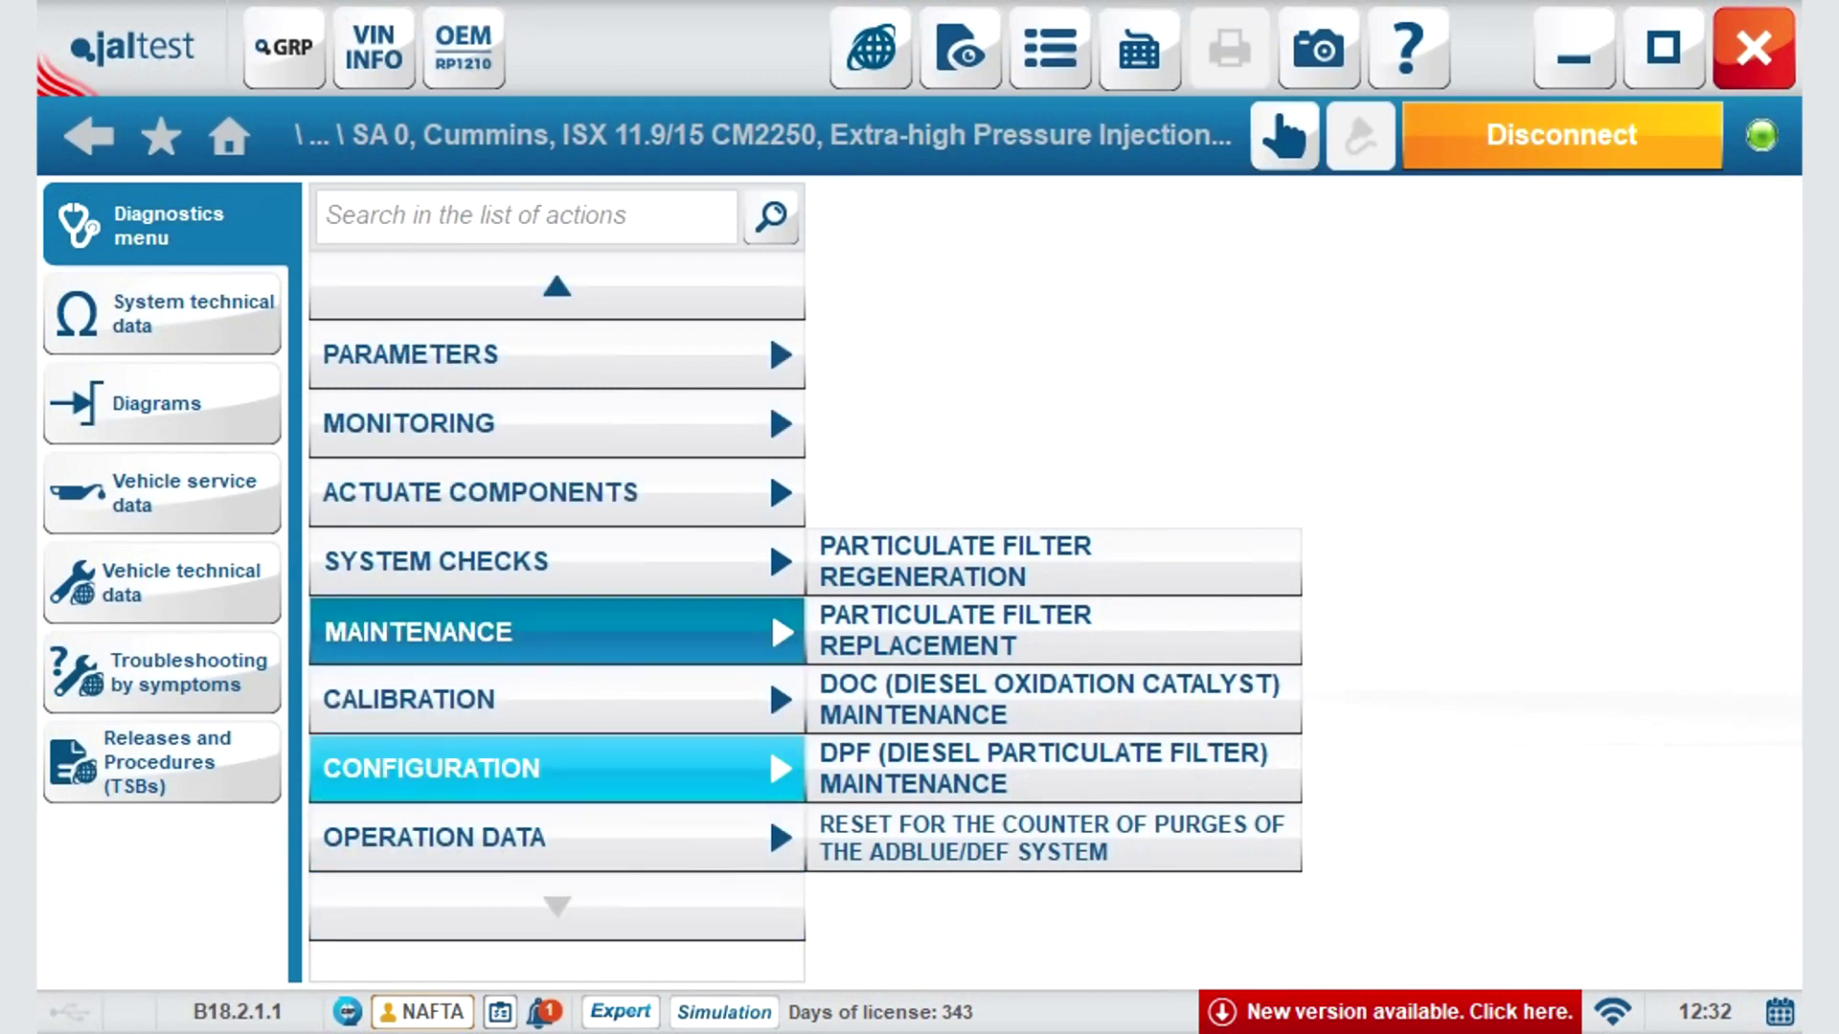
click(556, 700)
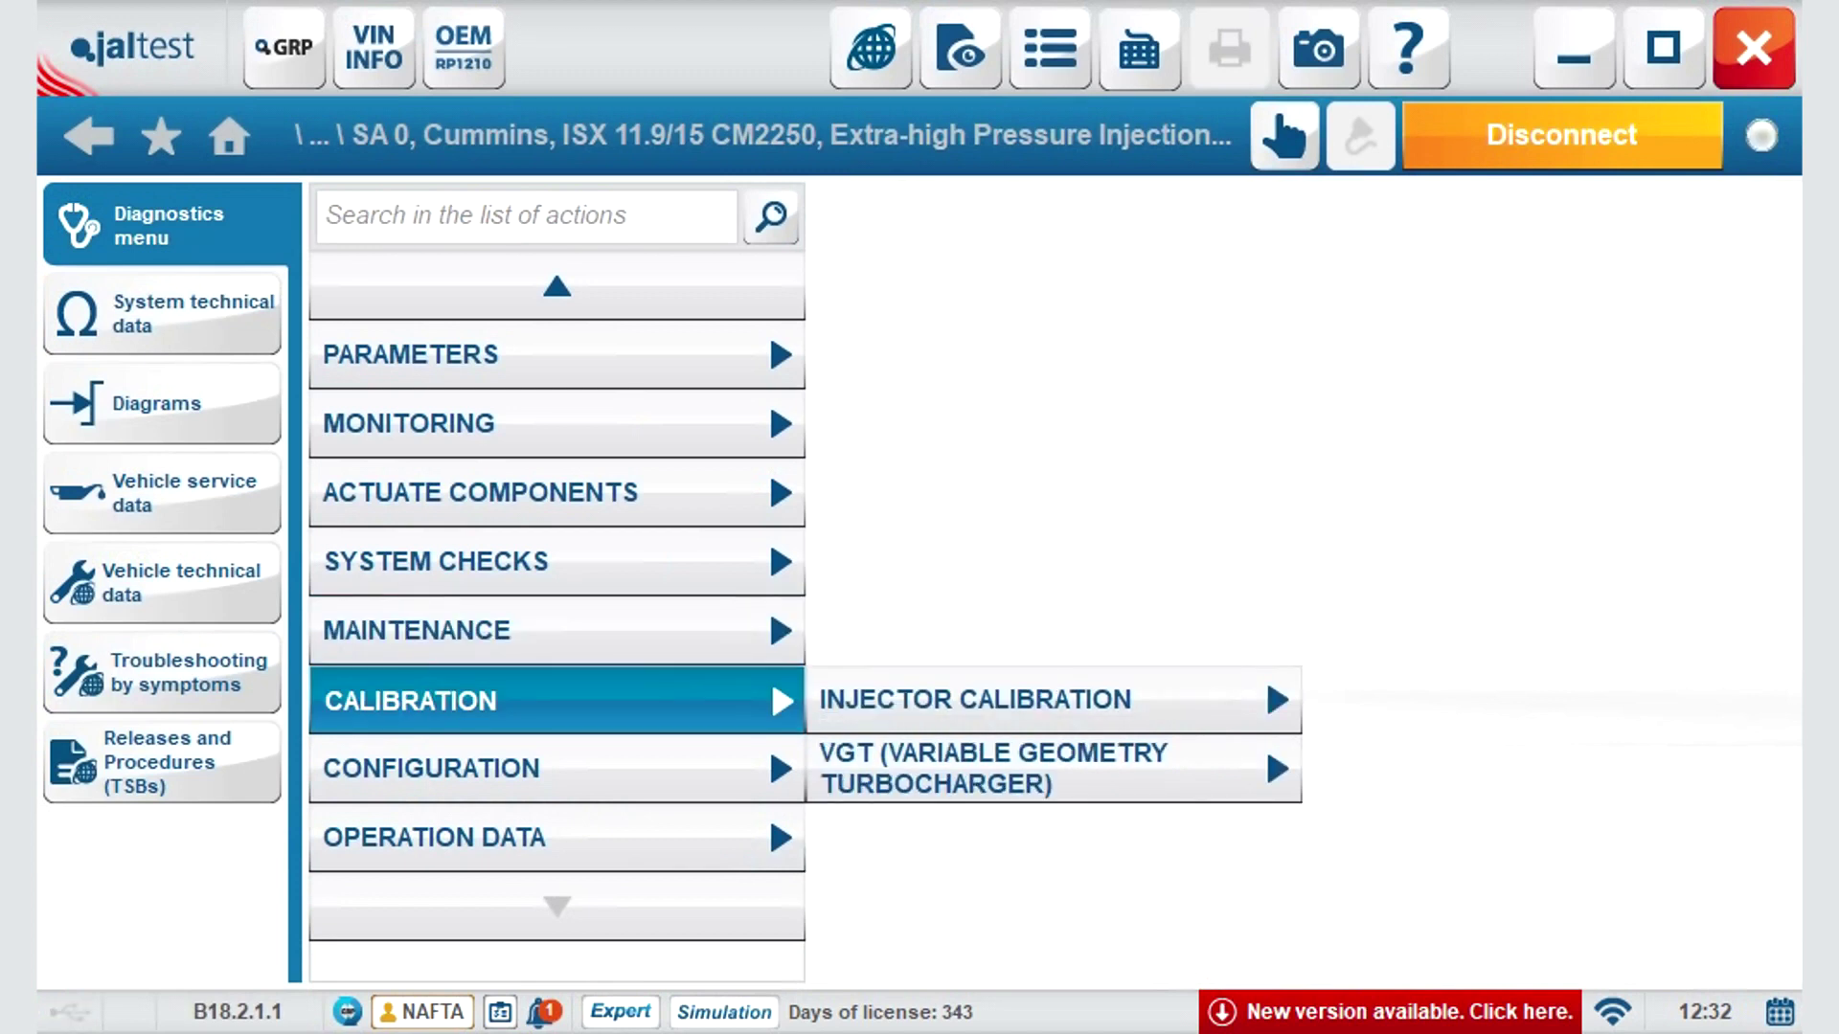
click(1266, 745)
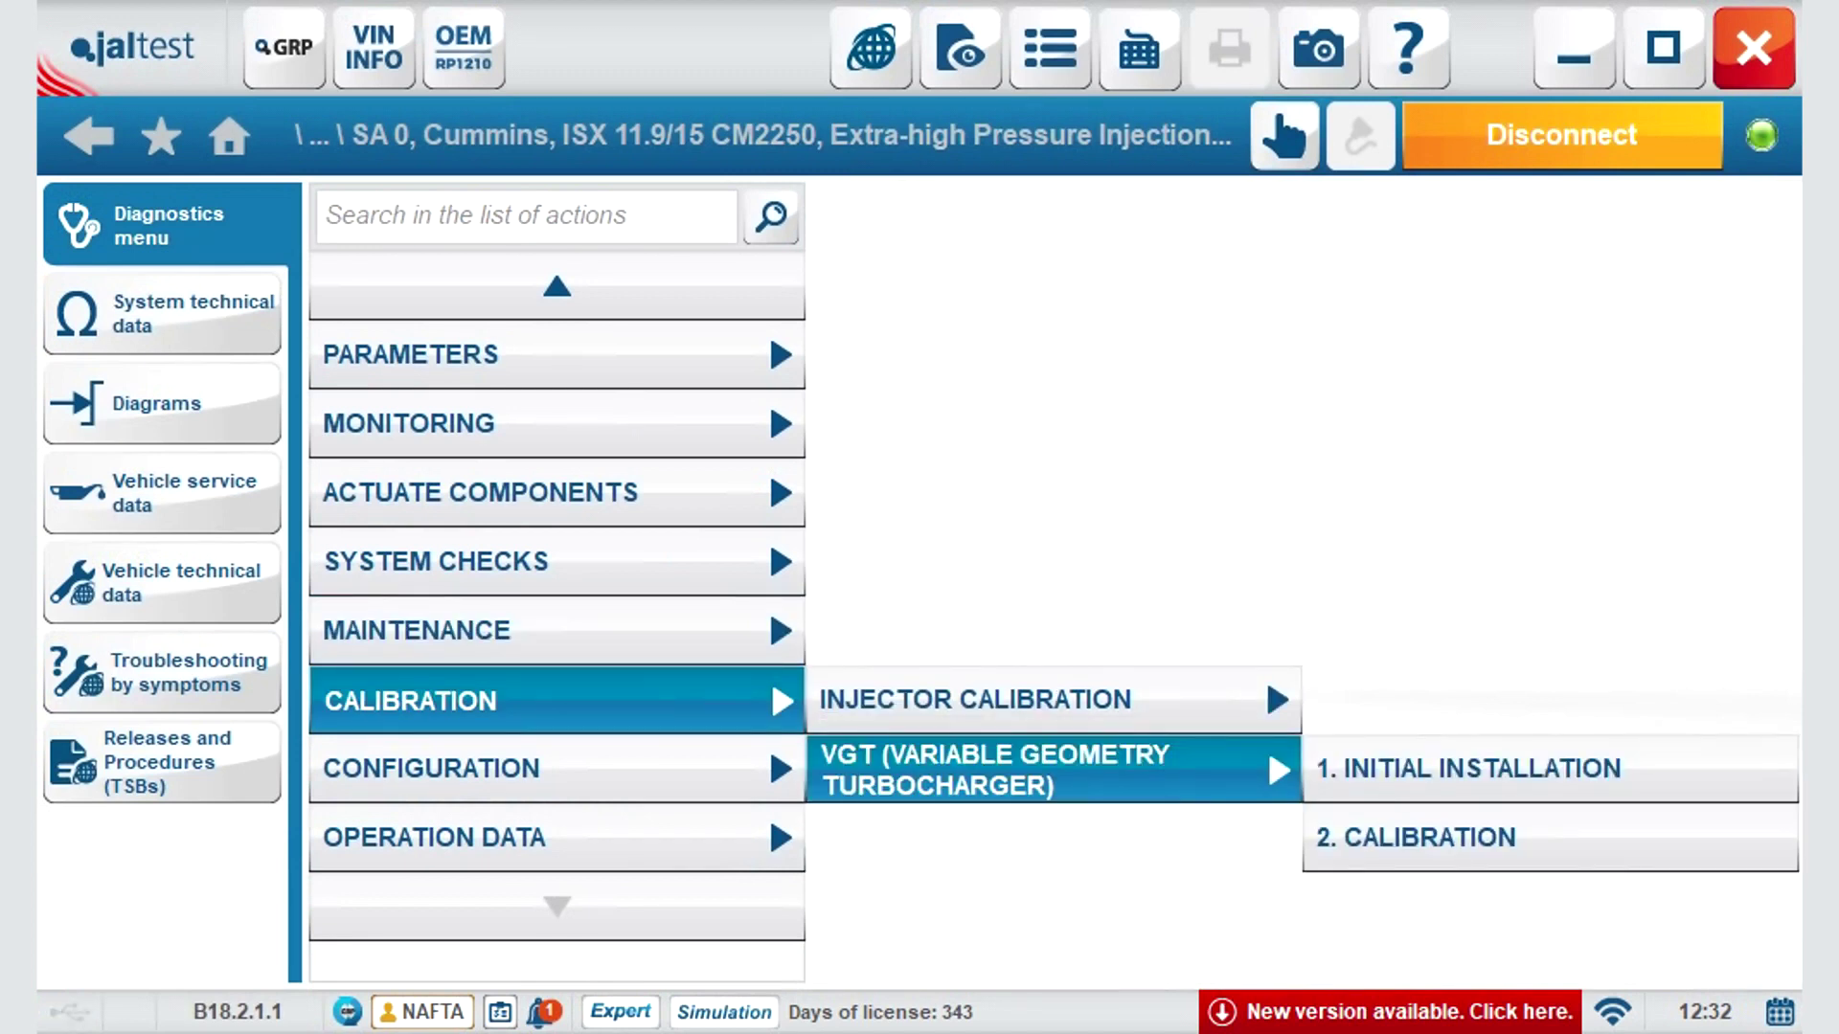
click(1266, 730)
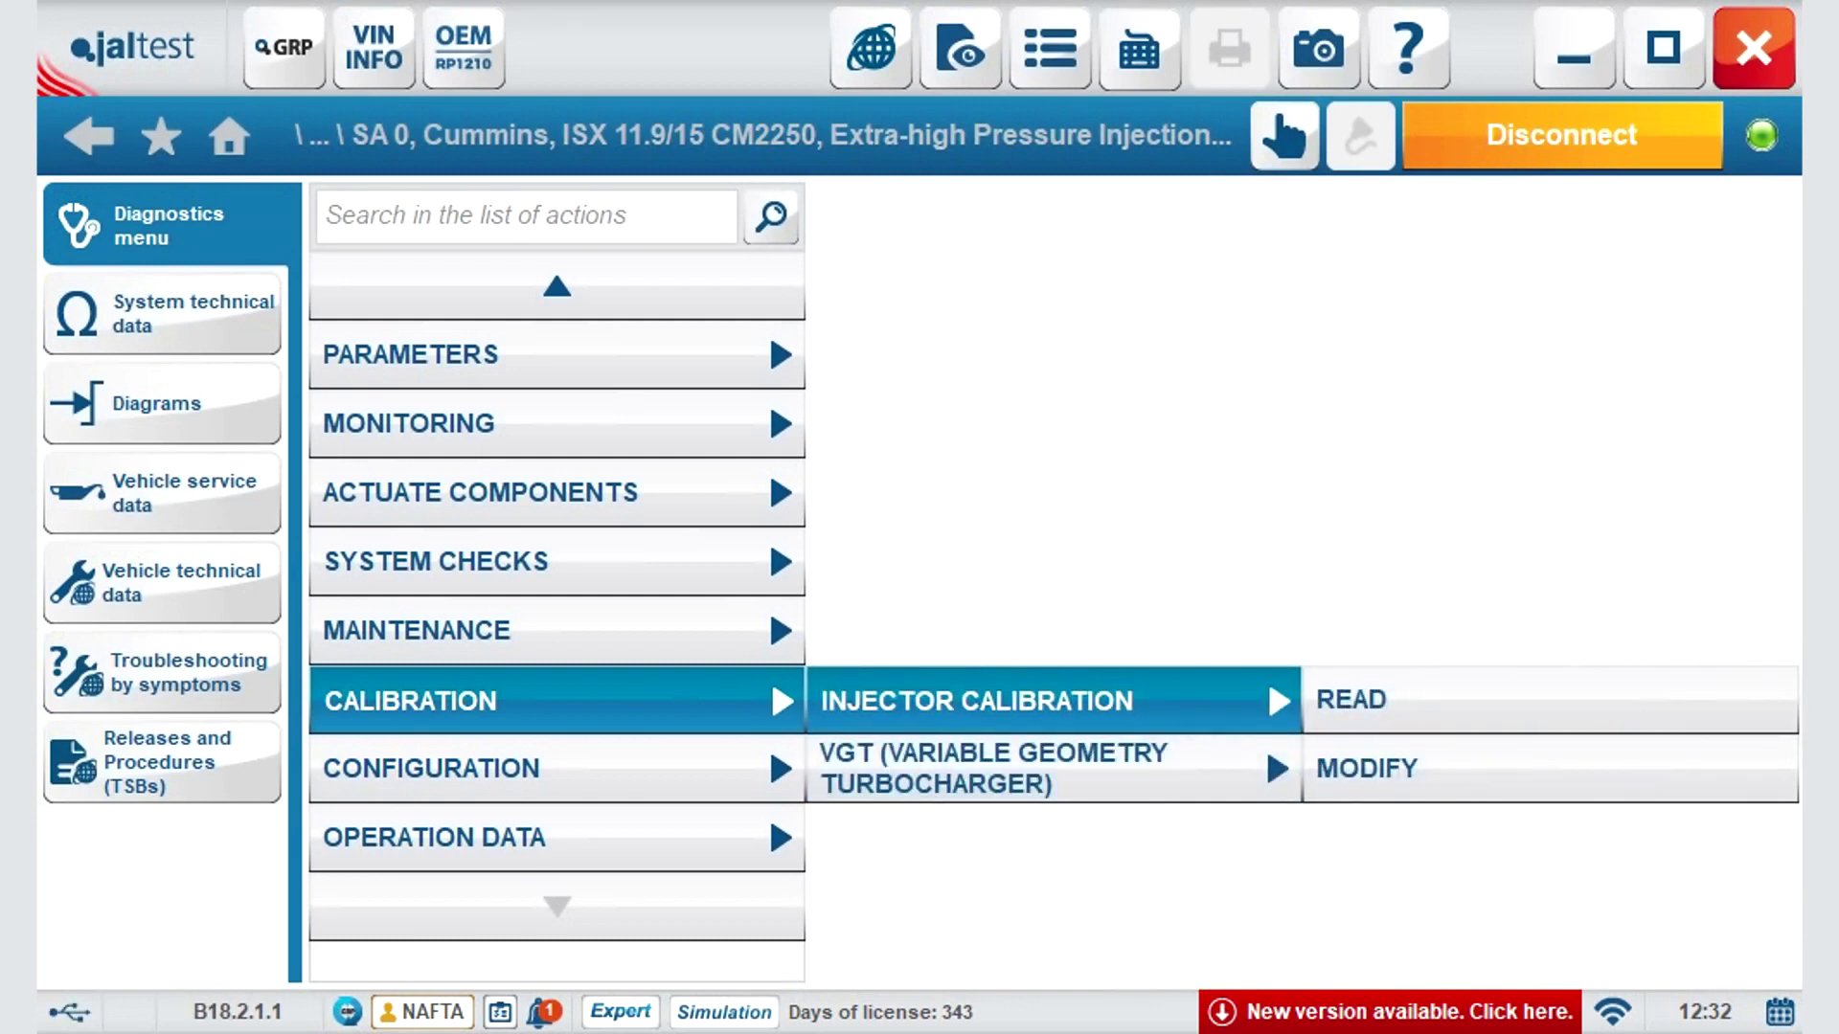
click(555, 769)
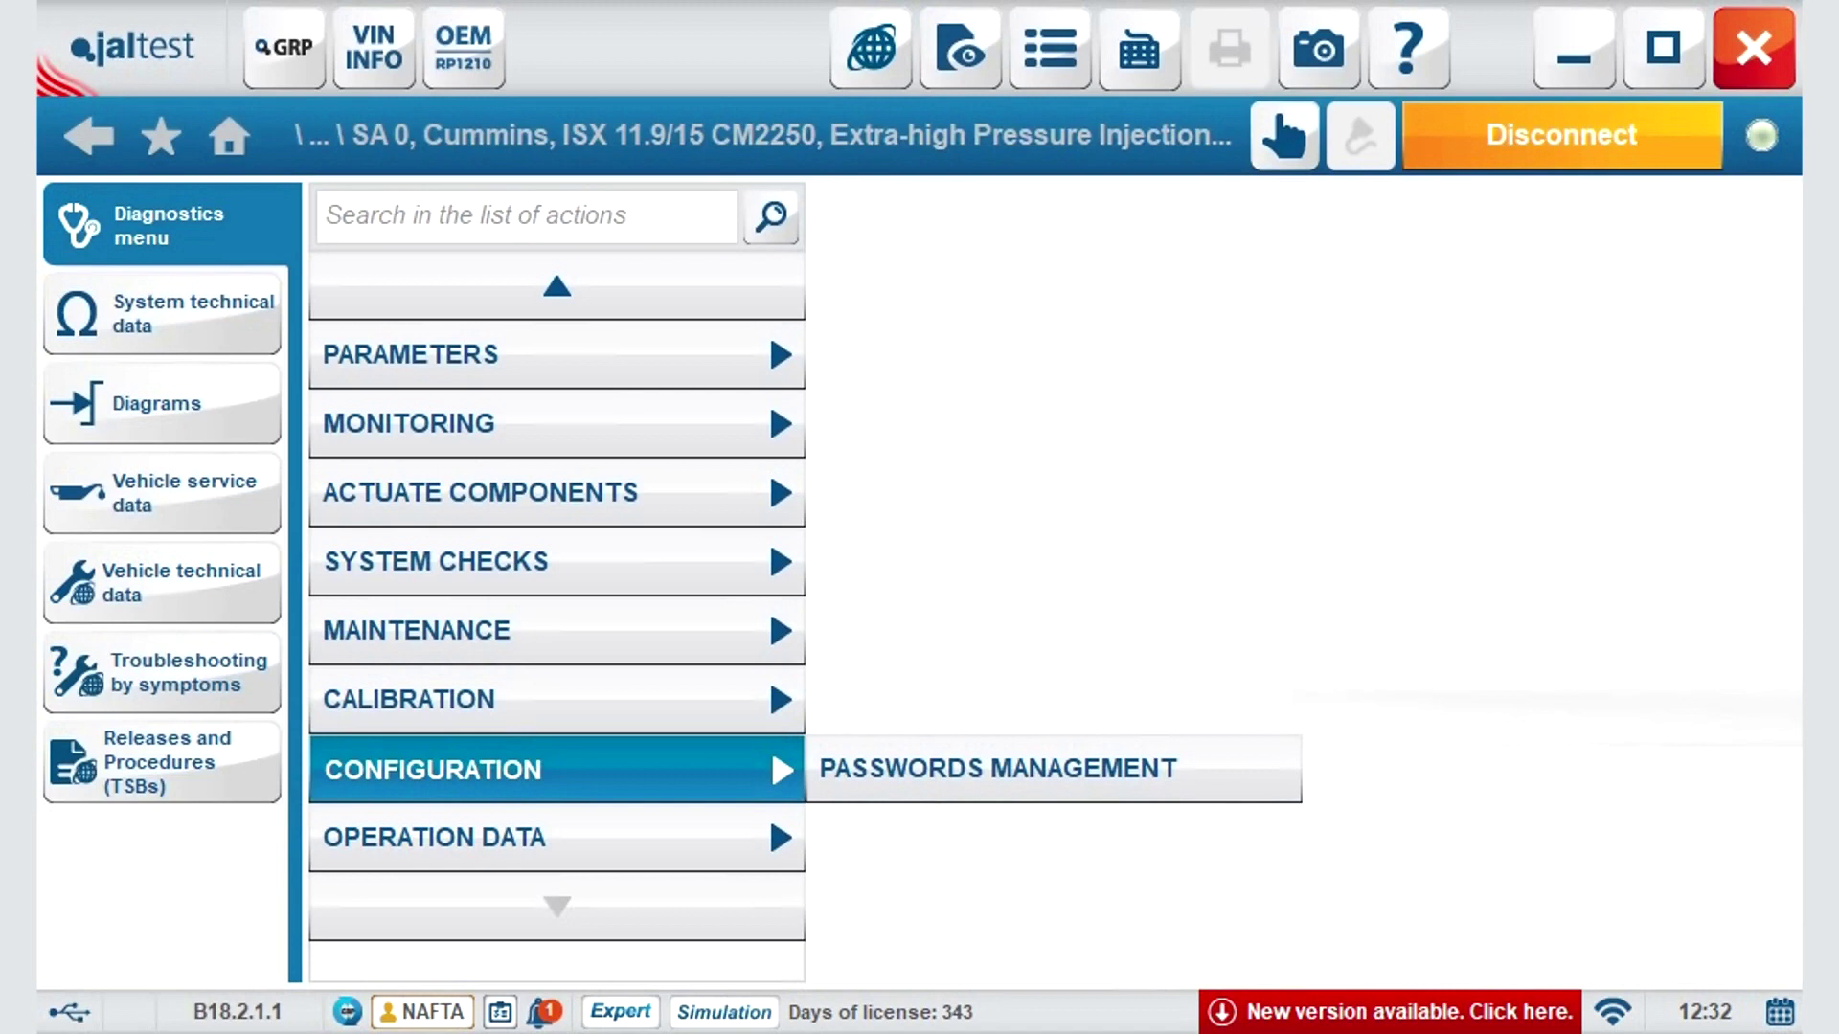
click(556, 838)
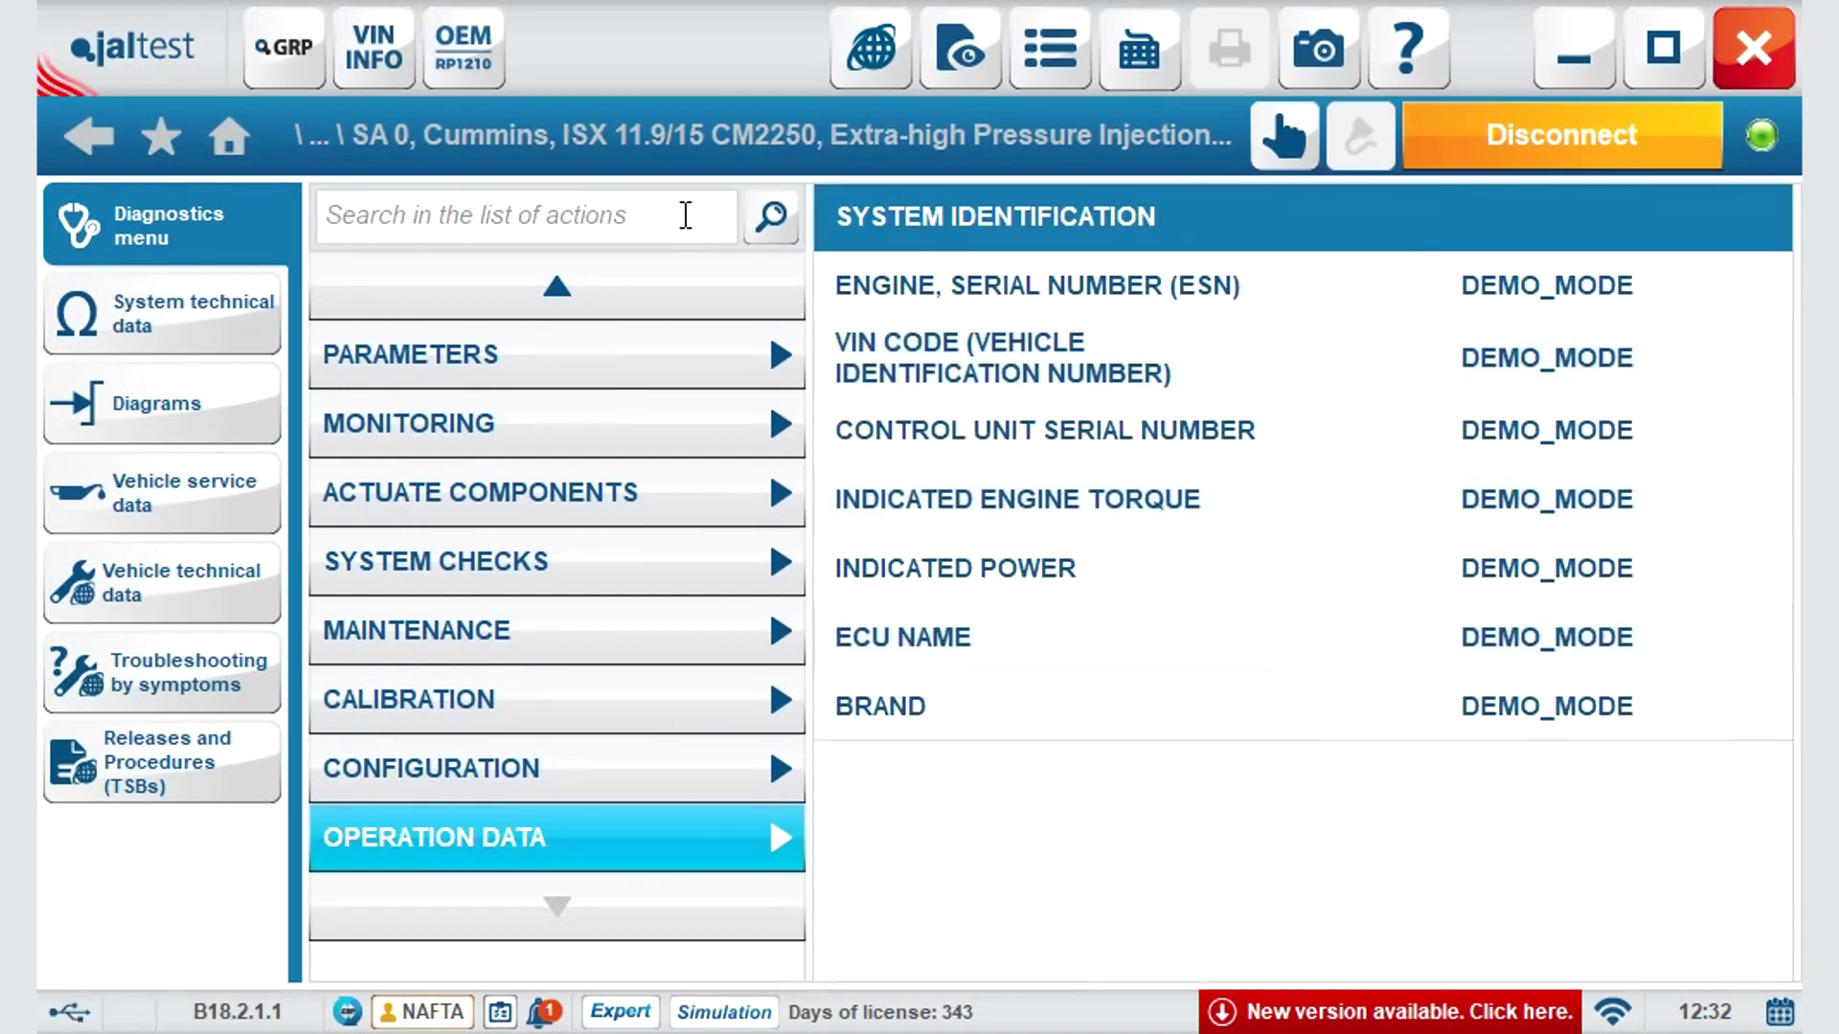
Search the engine's list of actions for VGT and review the matching calibration actions.
click(682, 213)
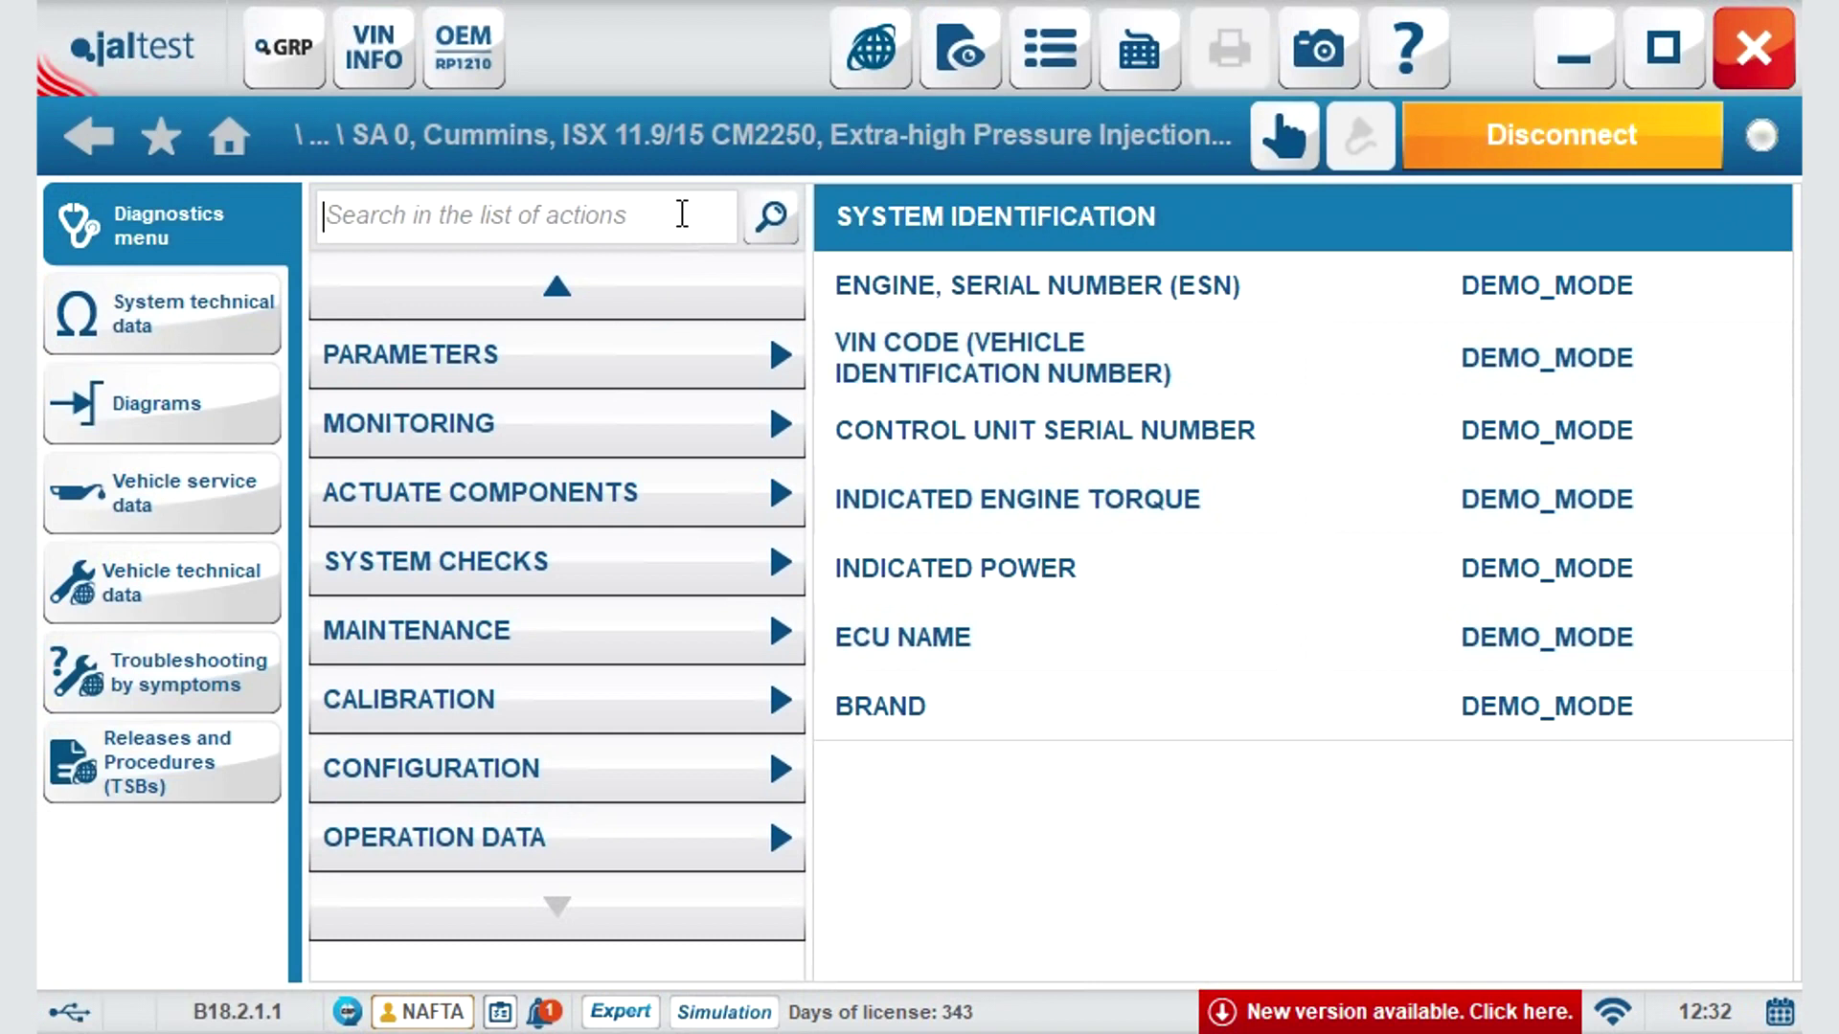
text(V)
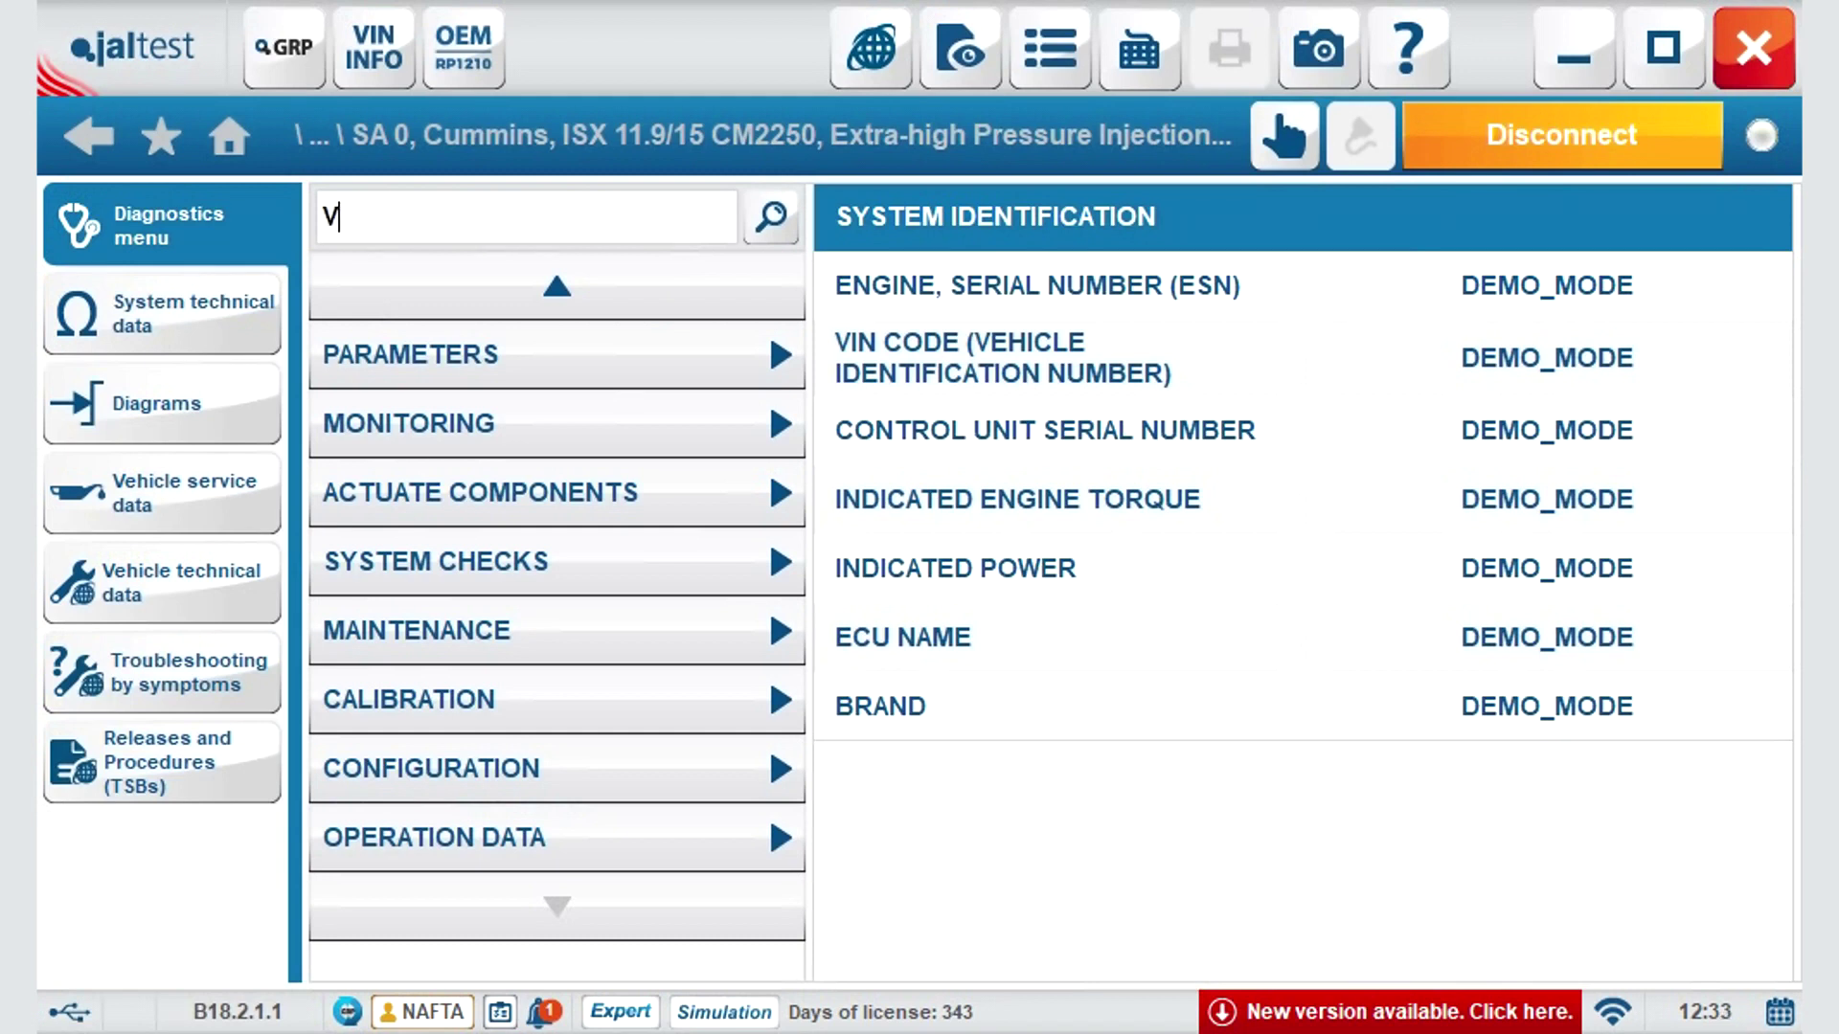
text(GT)
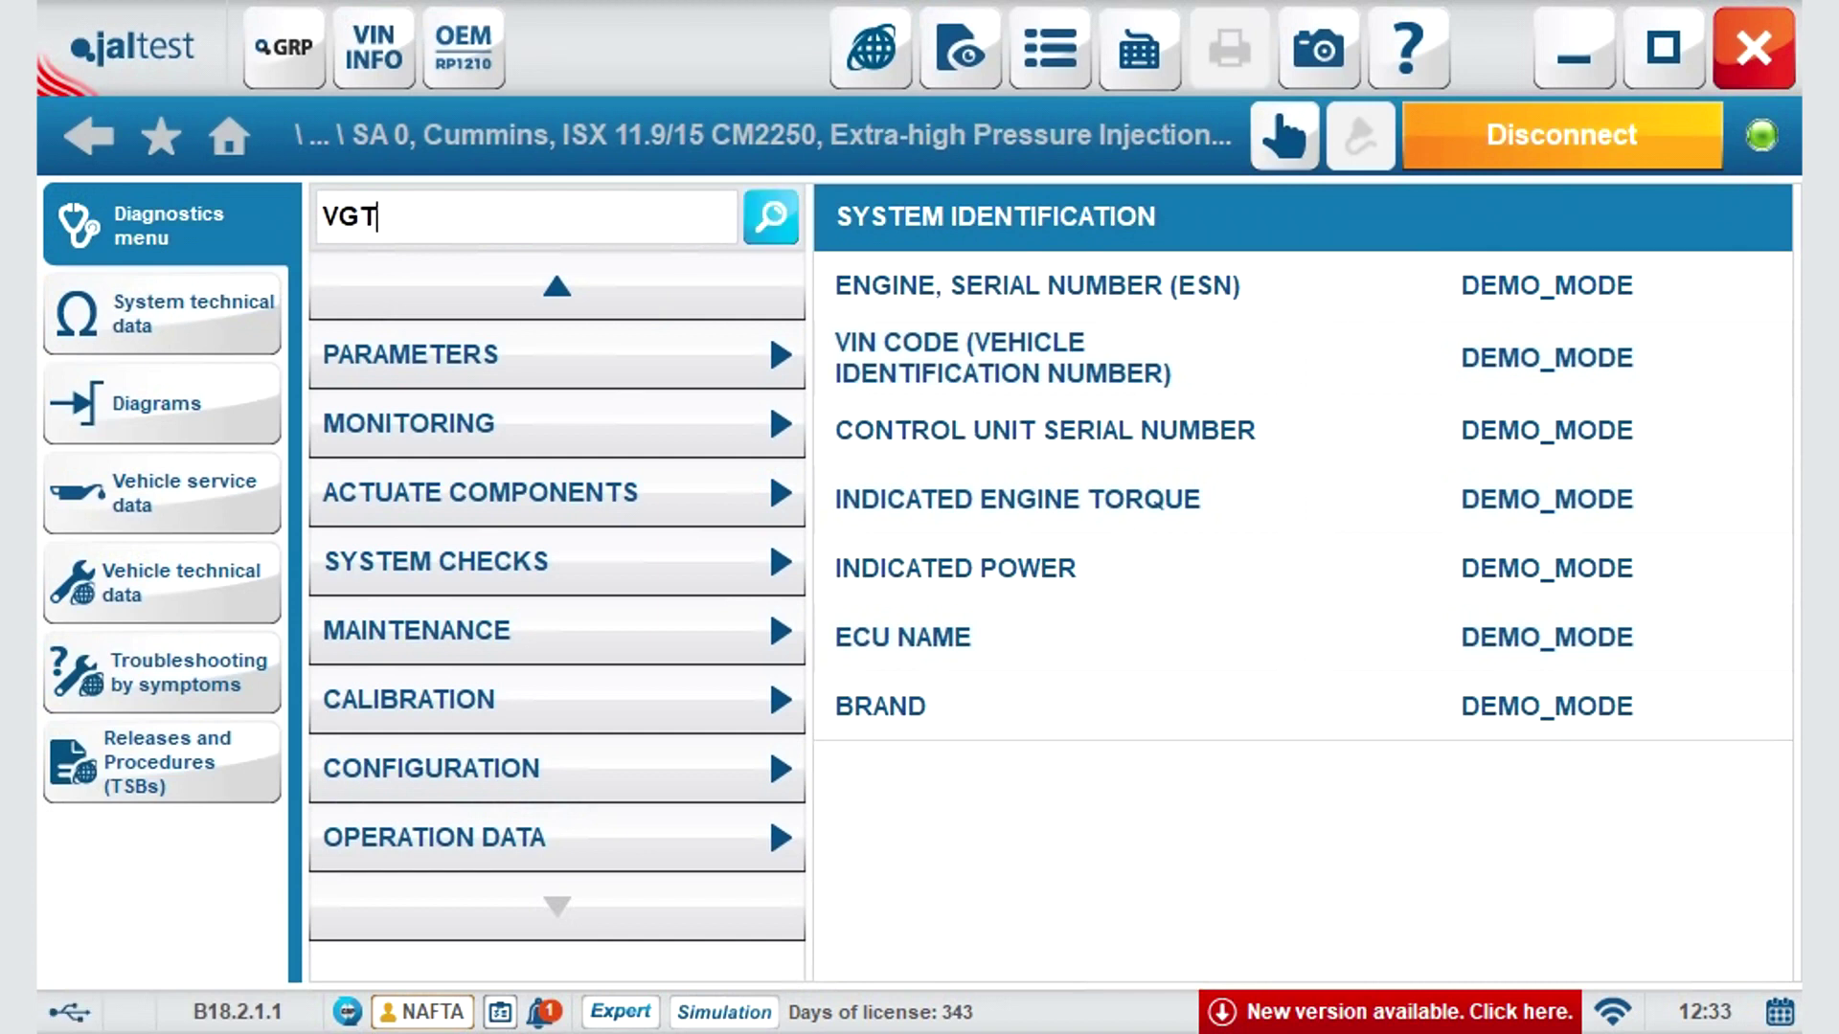
click(771, 217)
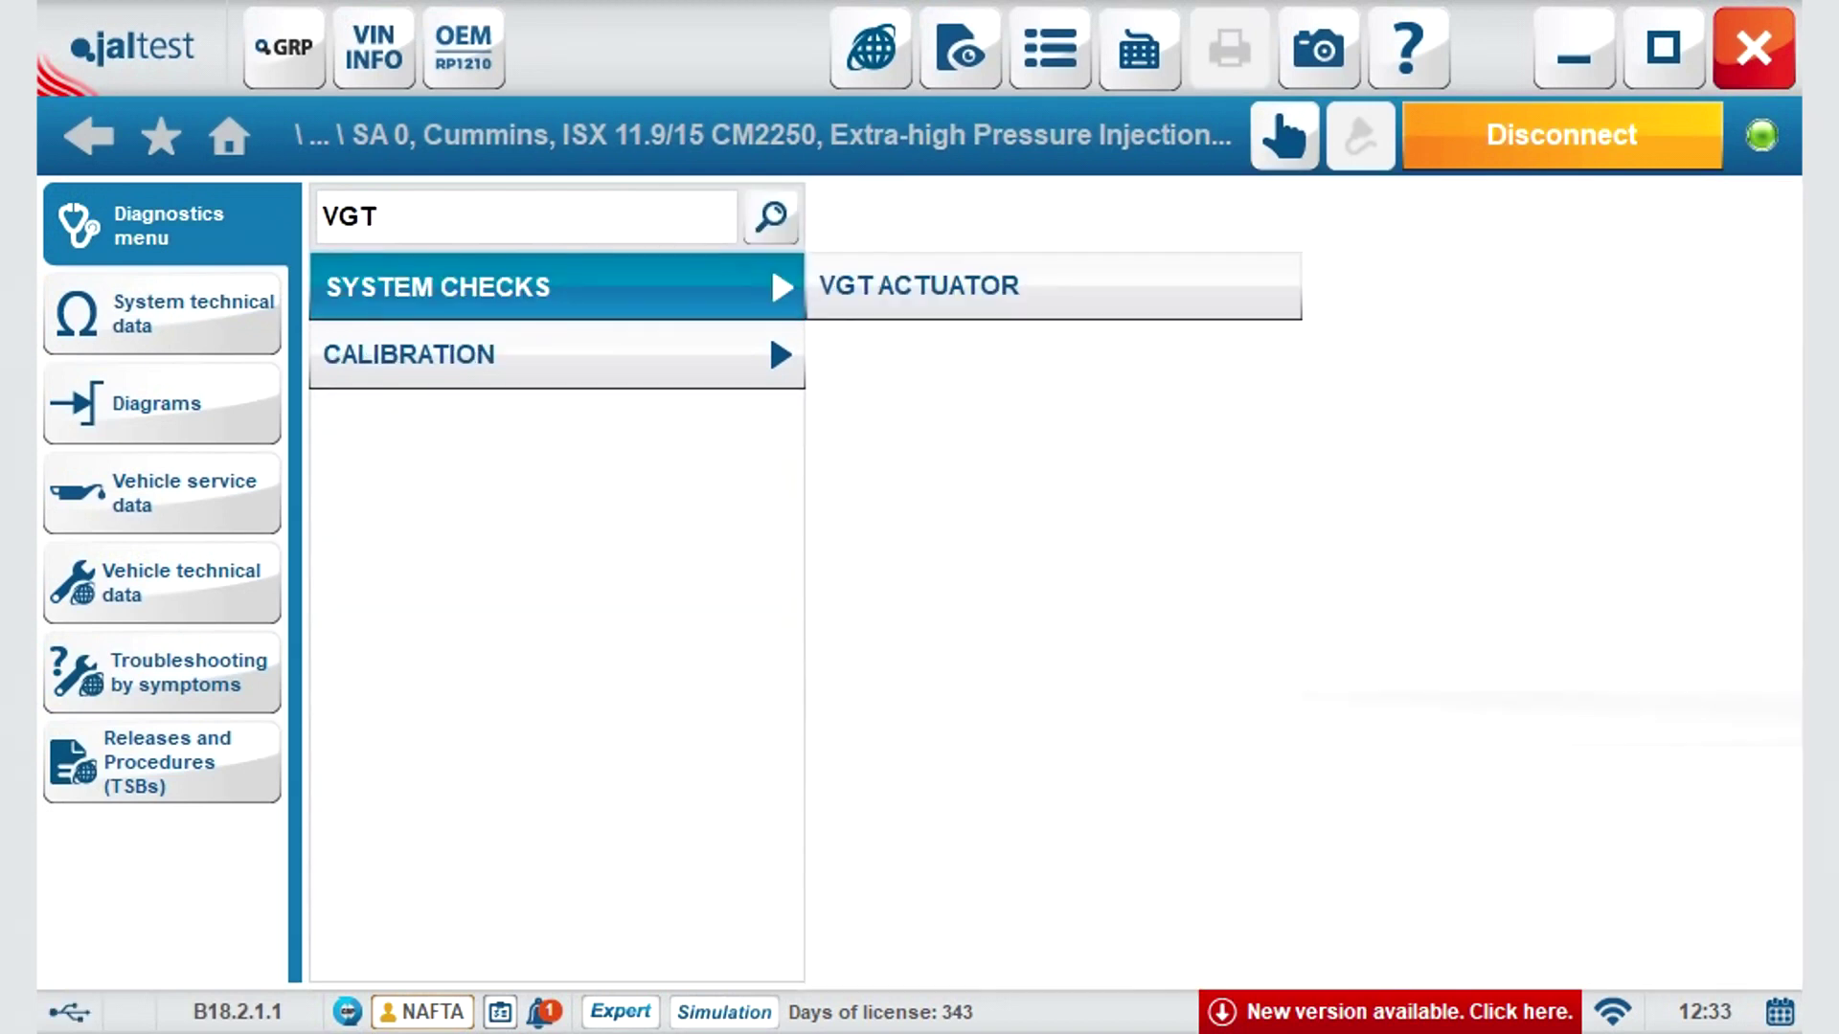
click(555, 354)
click(1266, 331)
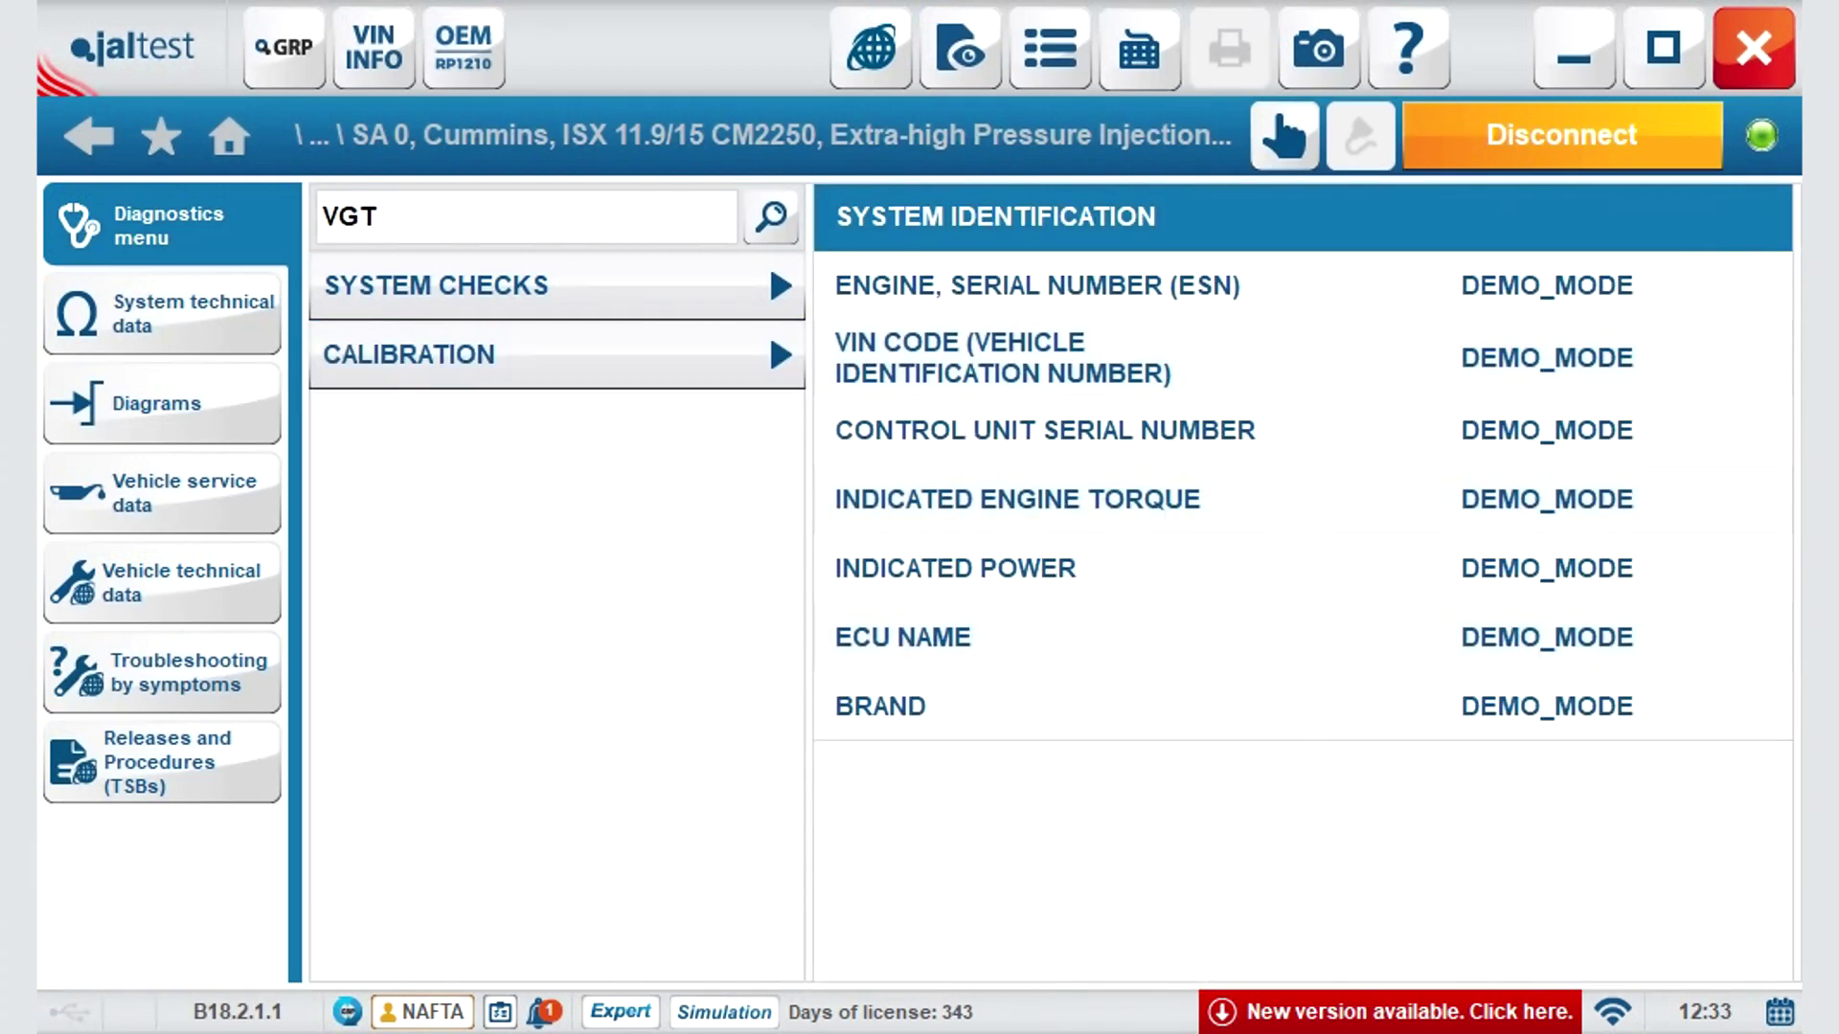
Disconnect from the engine control unit and open the system technical data for the SA 0 Cummins ISX 11.9/15 CM2250.
click(1561, 135)
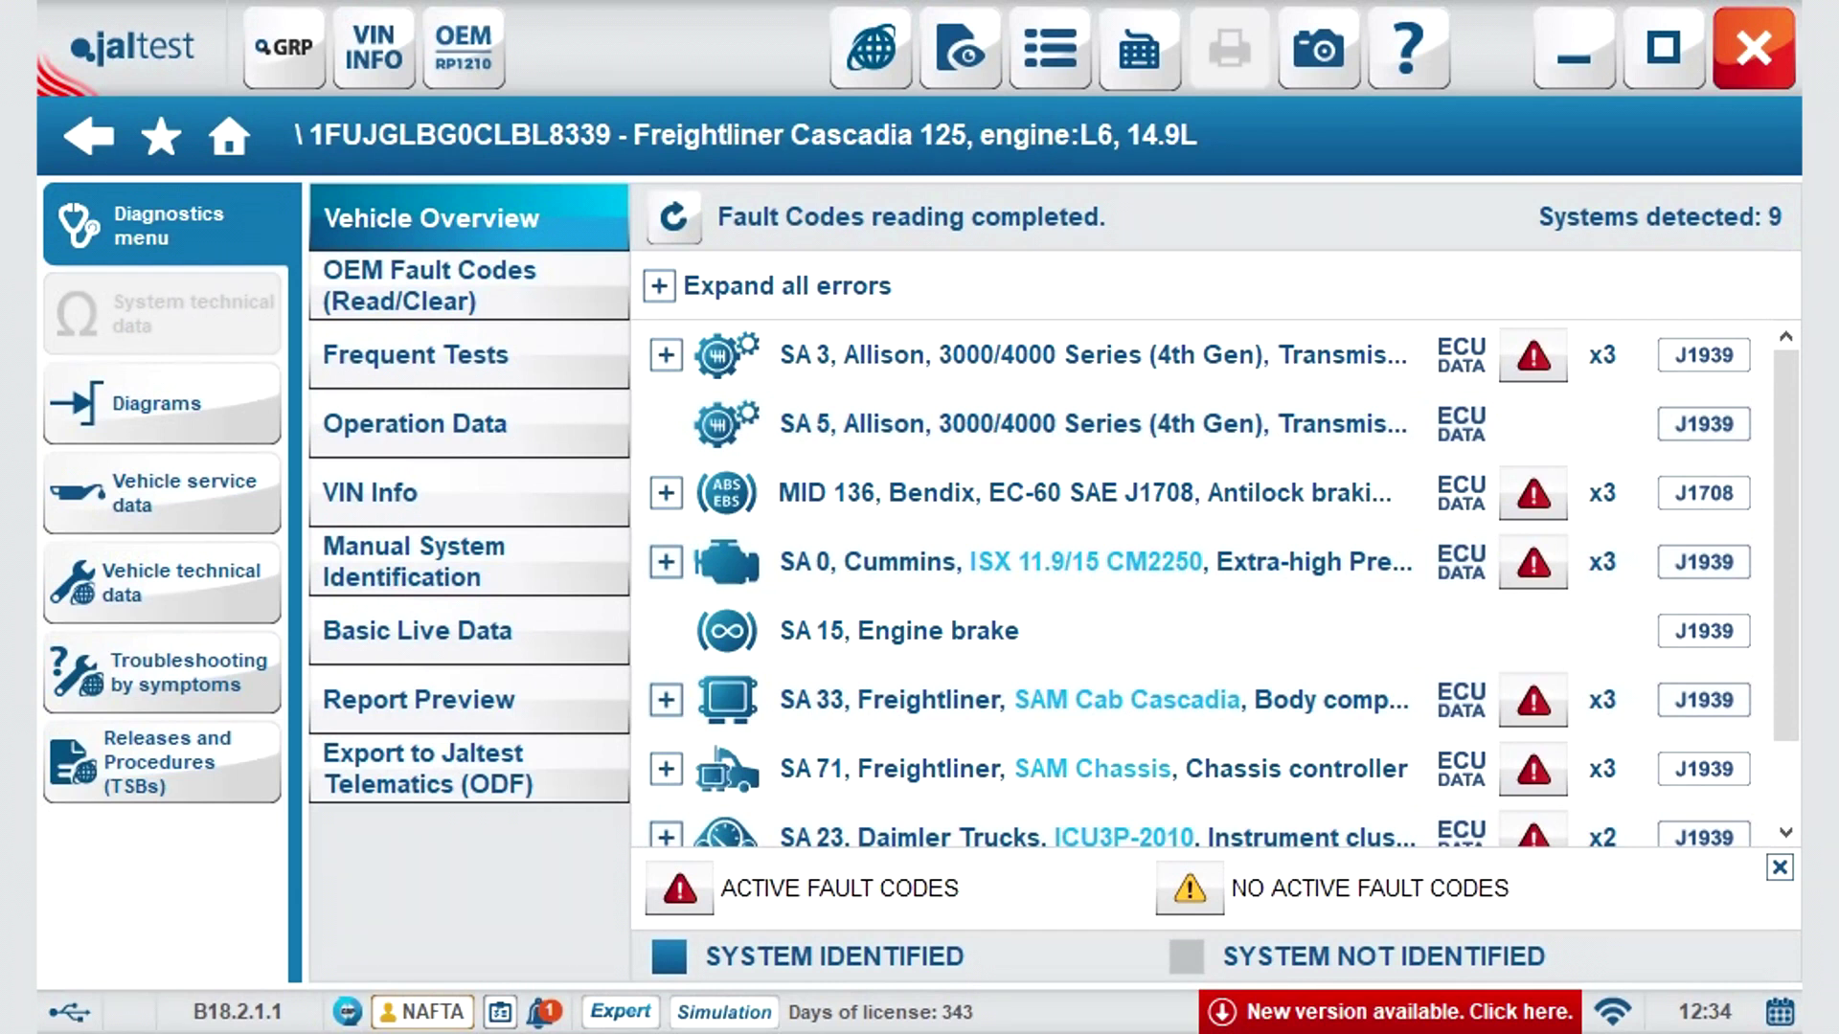
click(1085, 572)
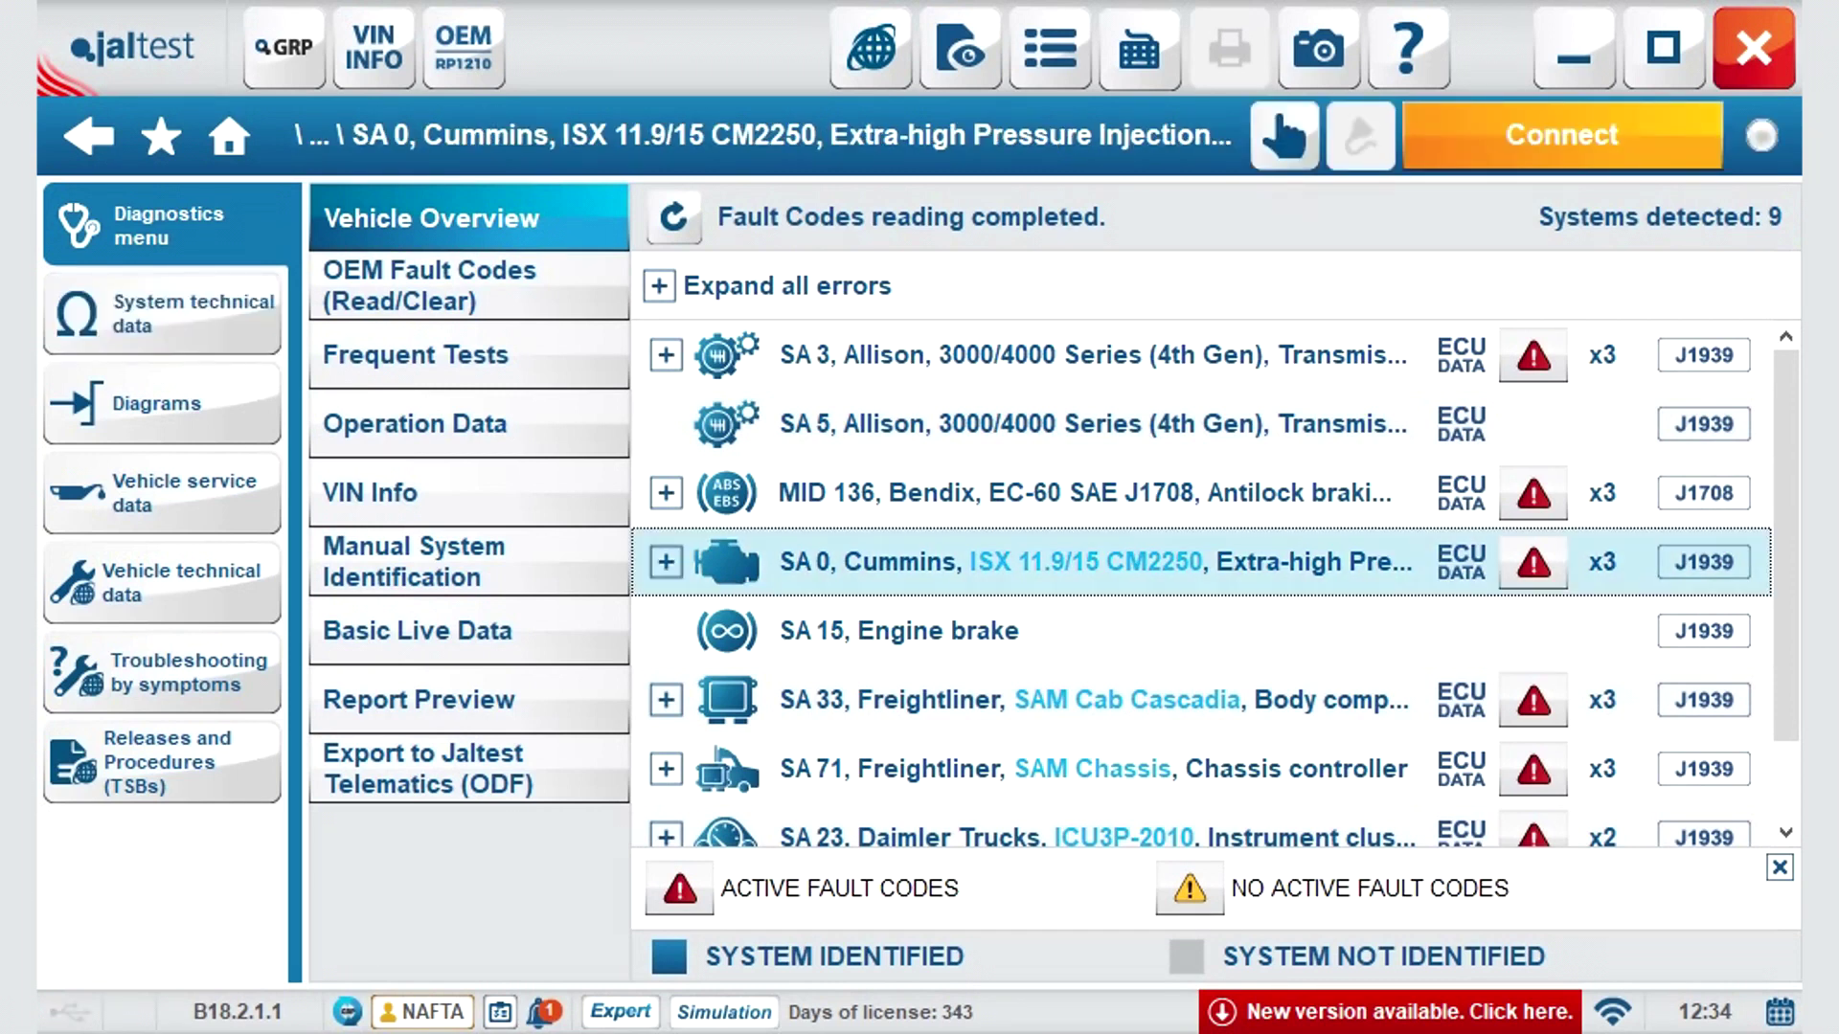
click(163, 313)
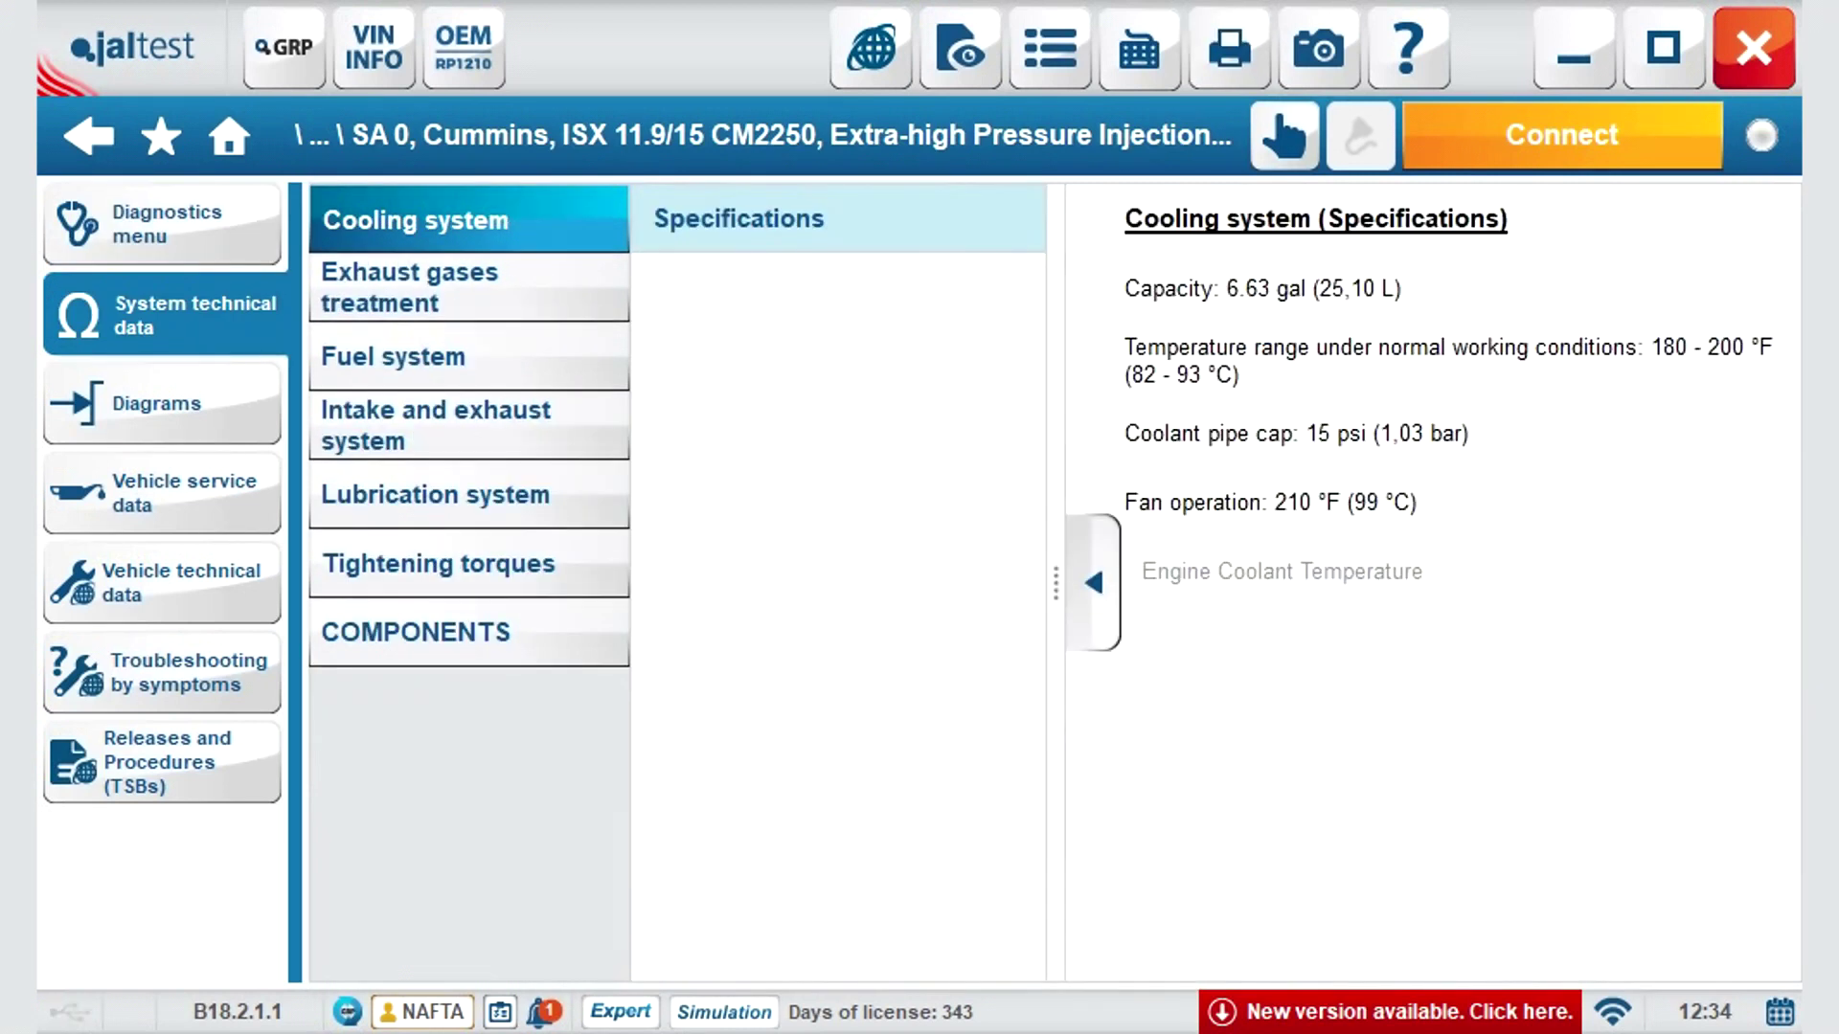
Examine the technical data for exhaust gases treatment, fuel, intake and exhaust, and lubrication systems.
click(468, 287)
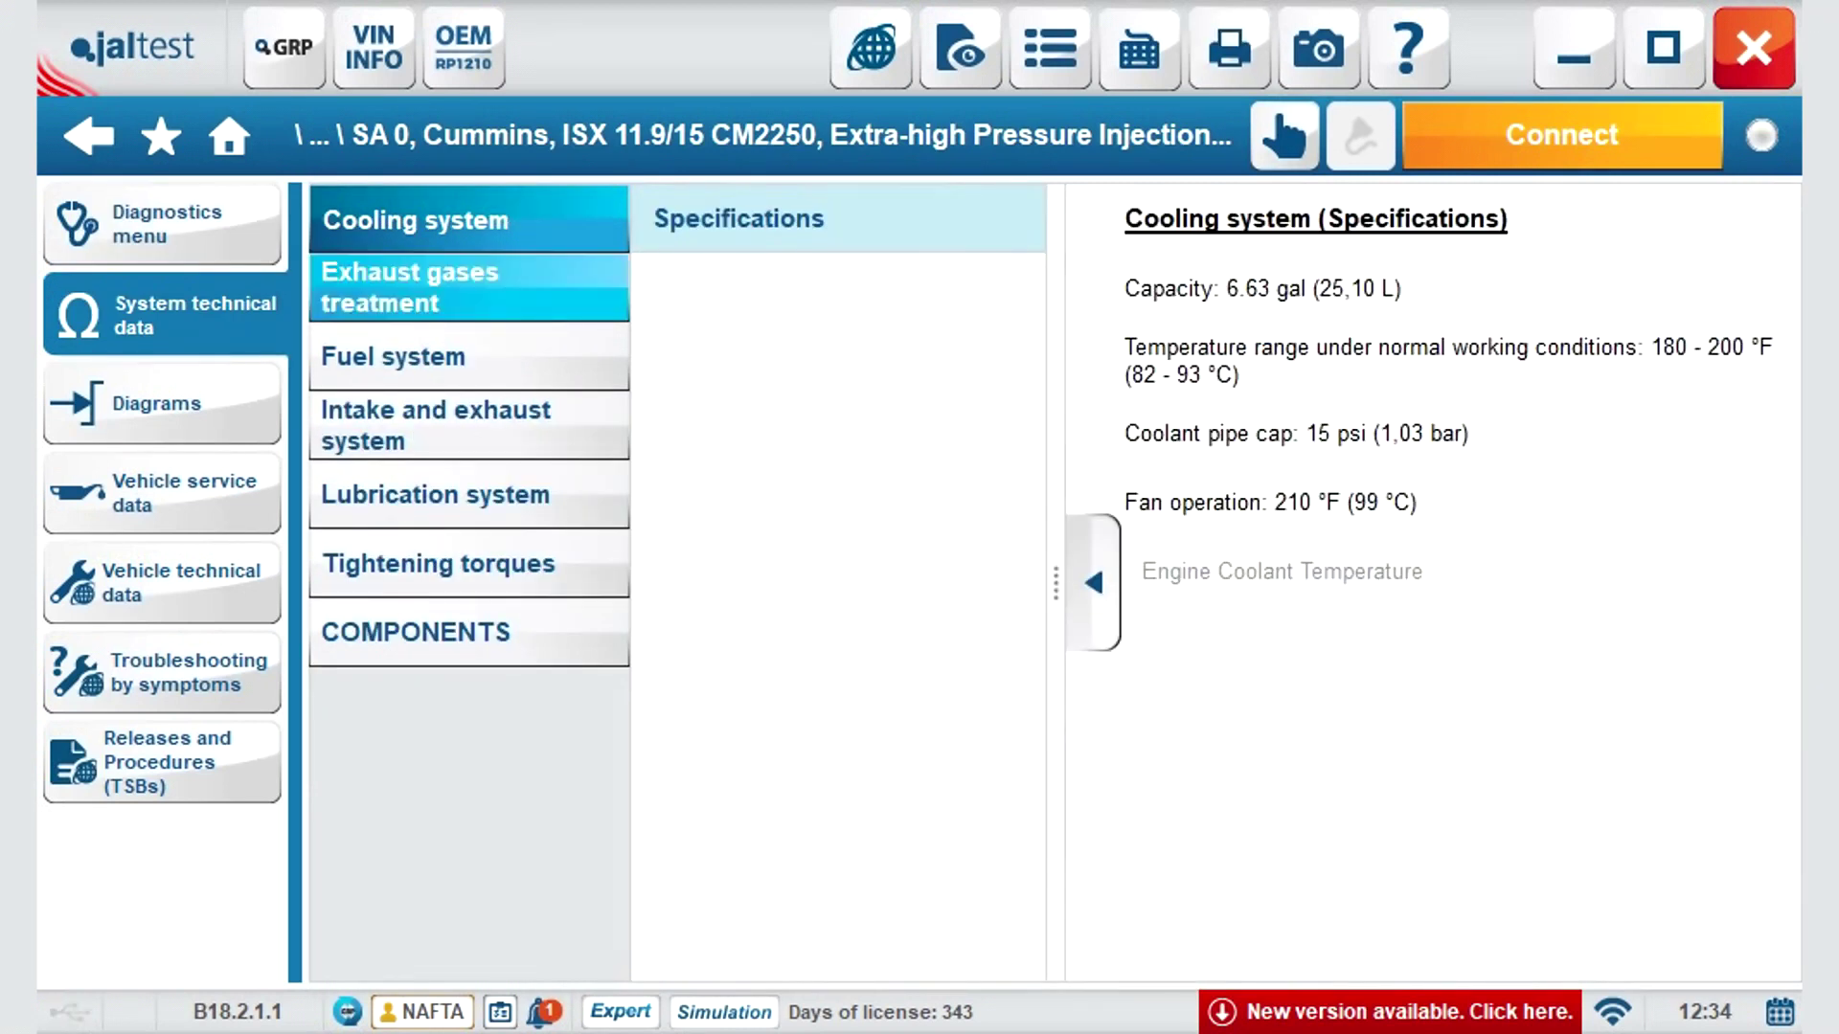
click(469, 357)
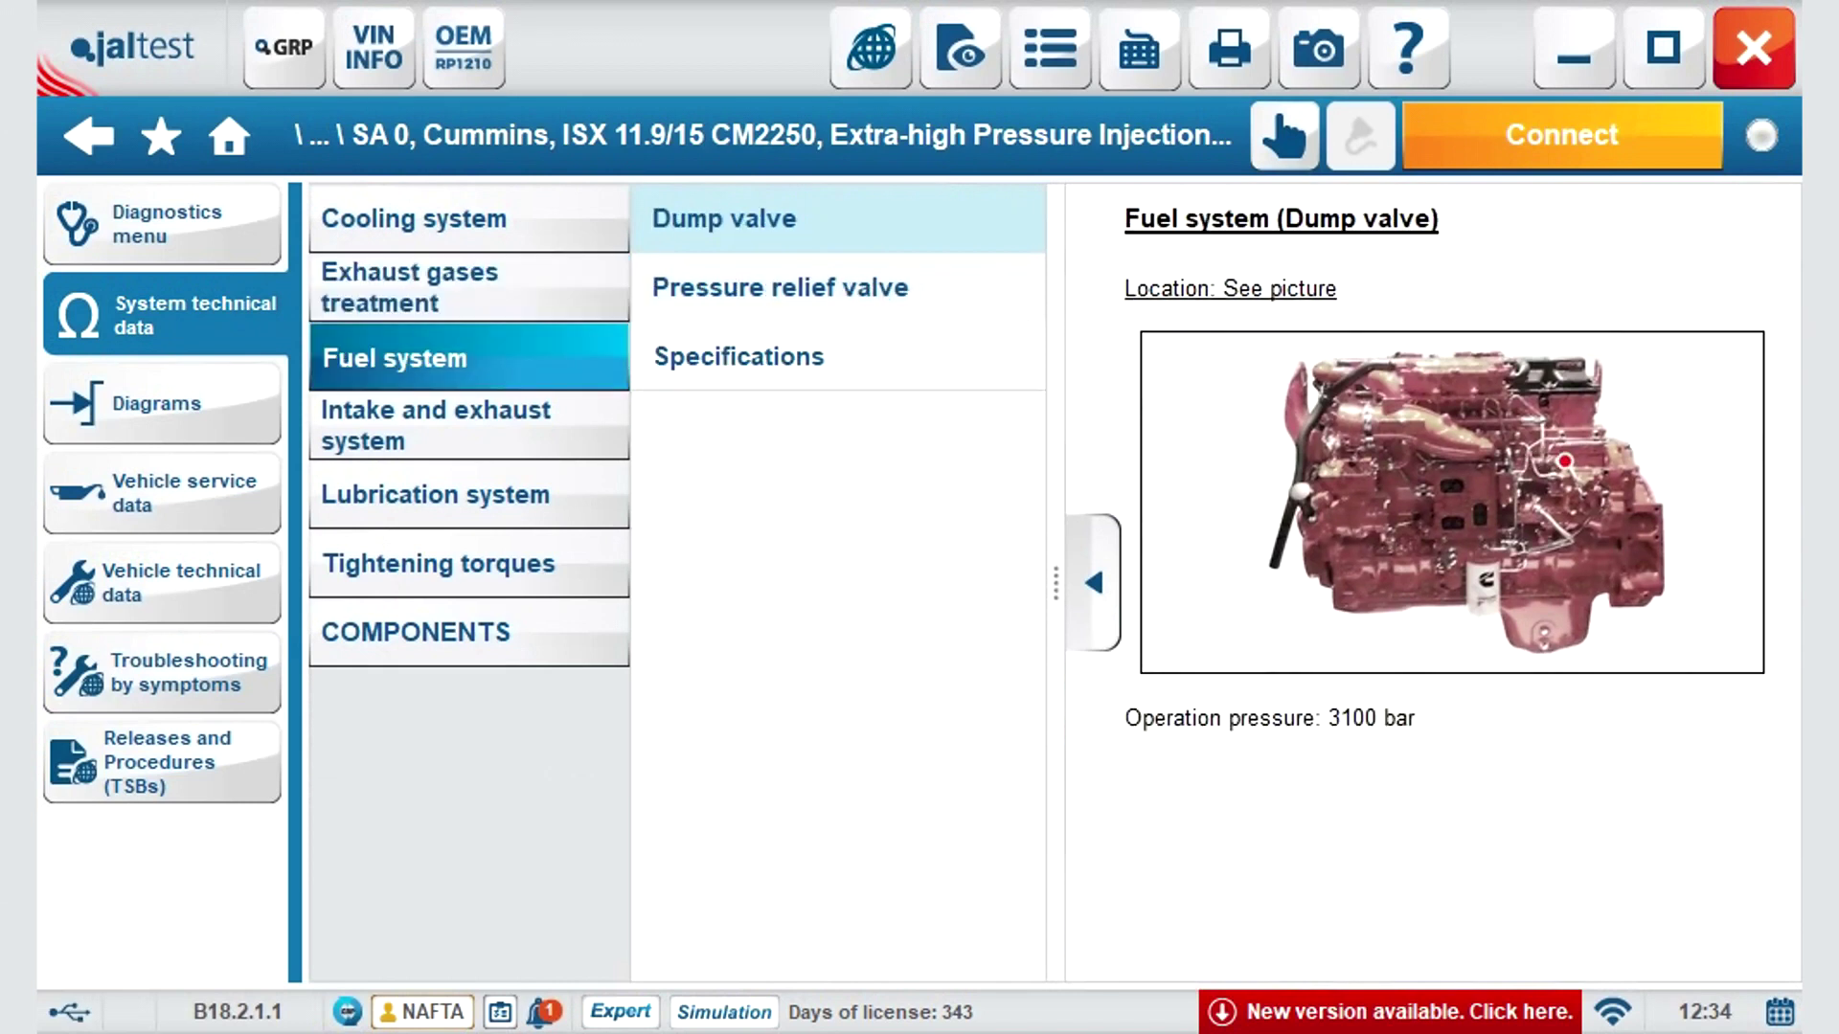
click(468, 425)
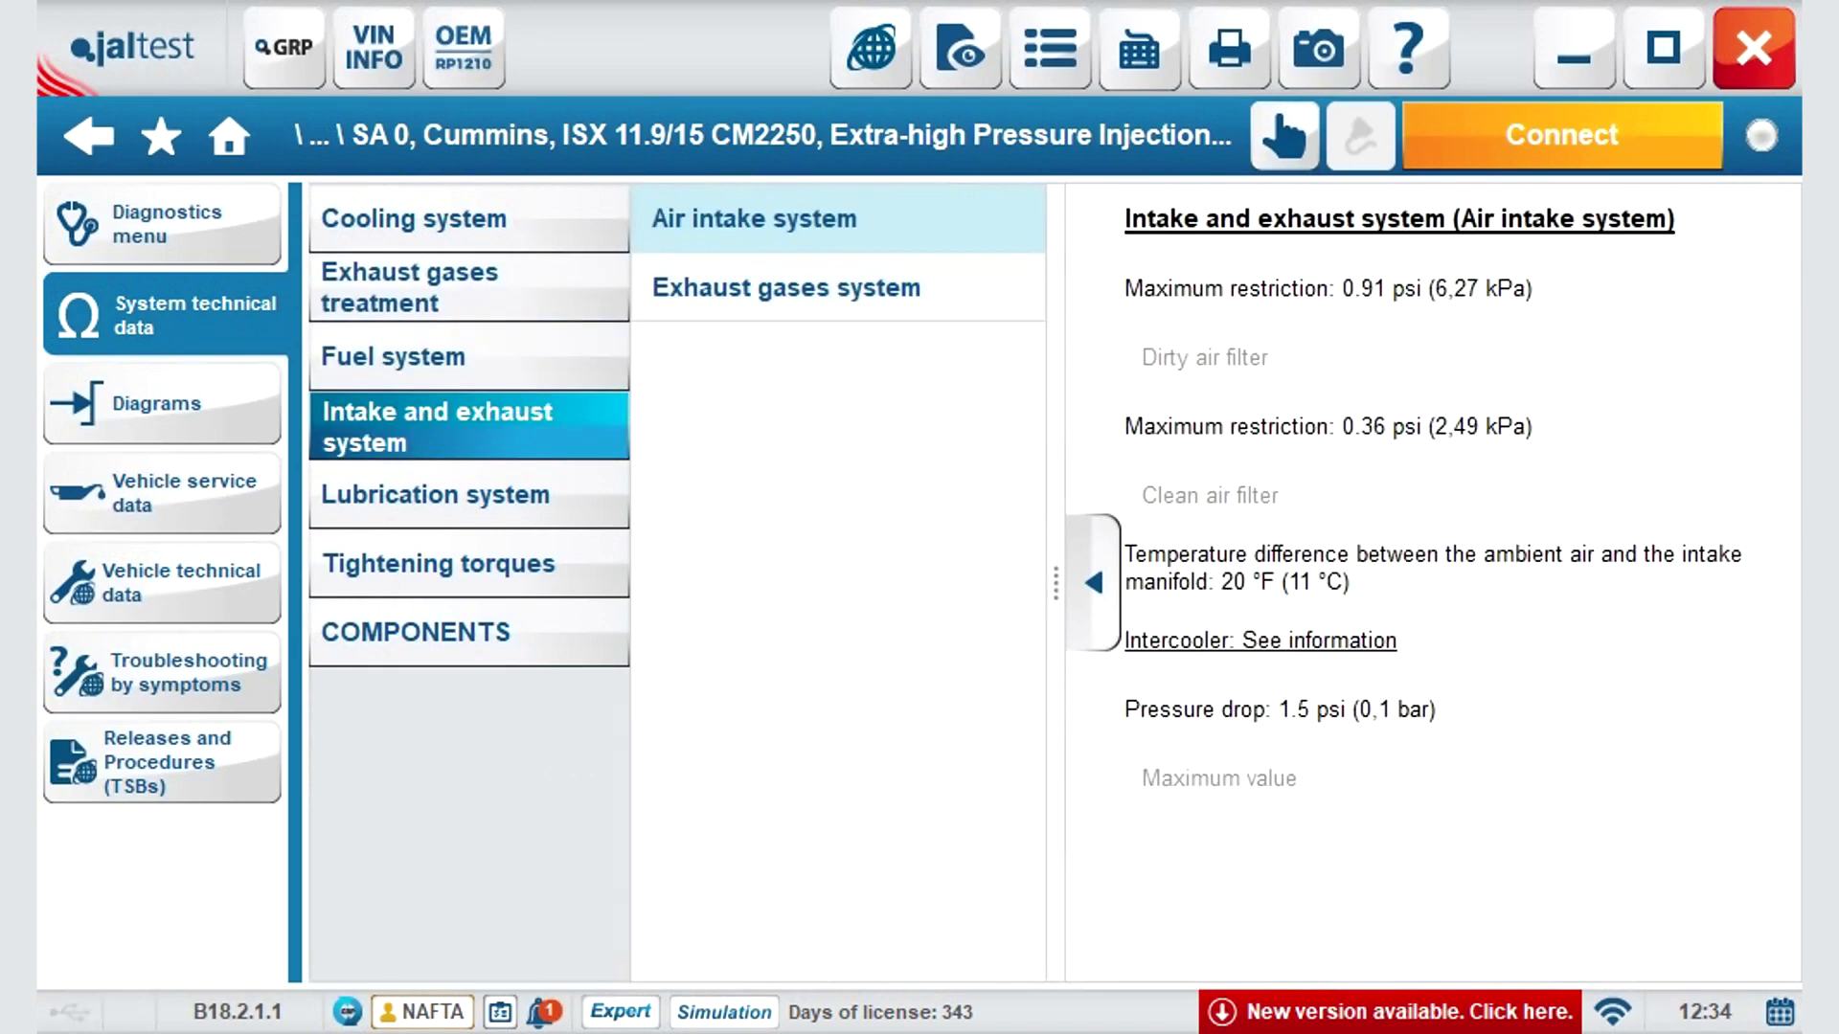
click(468, 494)
Examine the tightening torques of the engine components, from the camshaft position sensor down to the NOx sensor after the catalyzer.
click(468, 563)
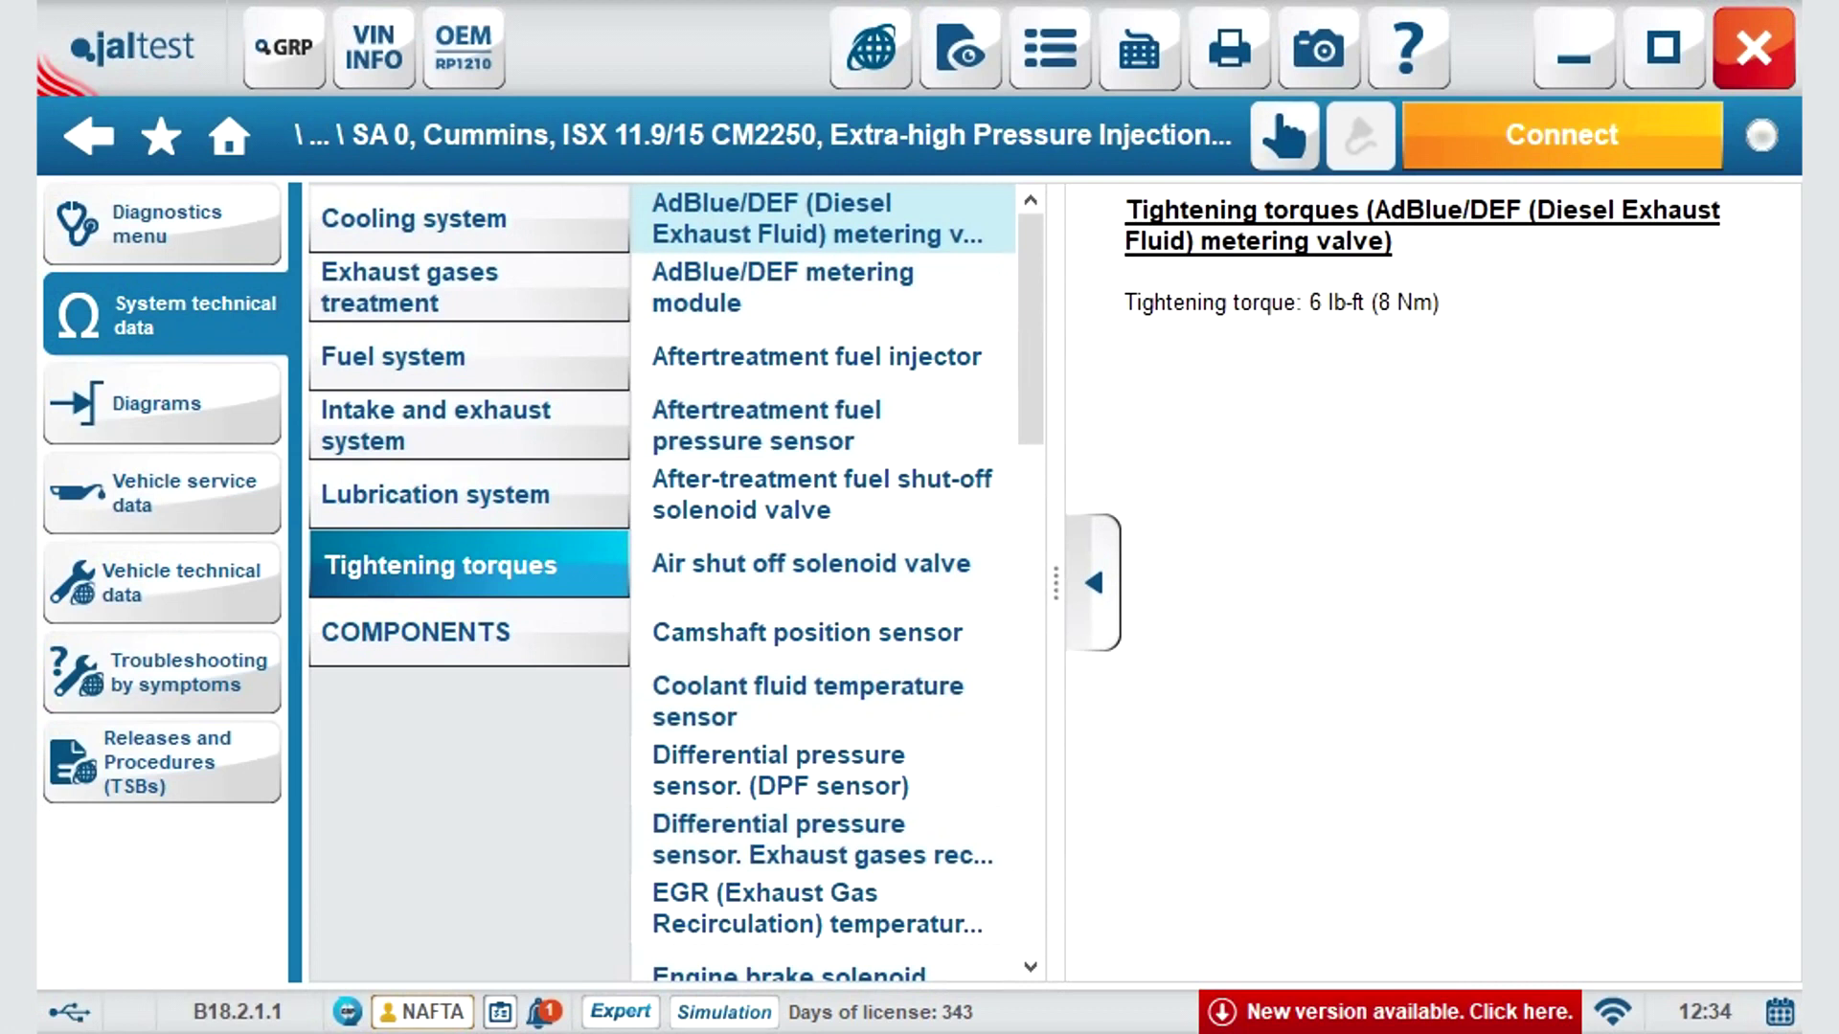
click(822, 633)
click(822, 770)
click(821, 908)
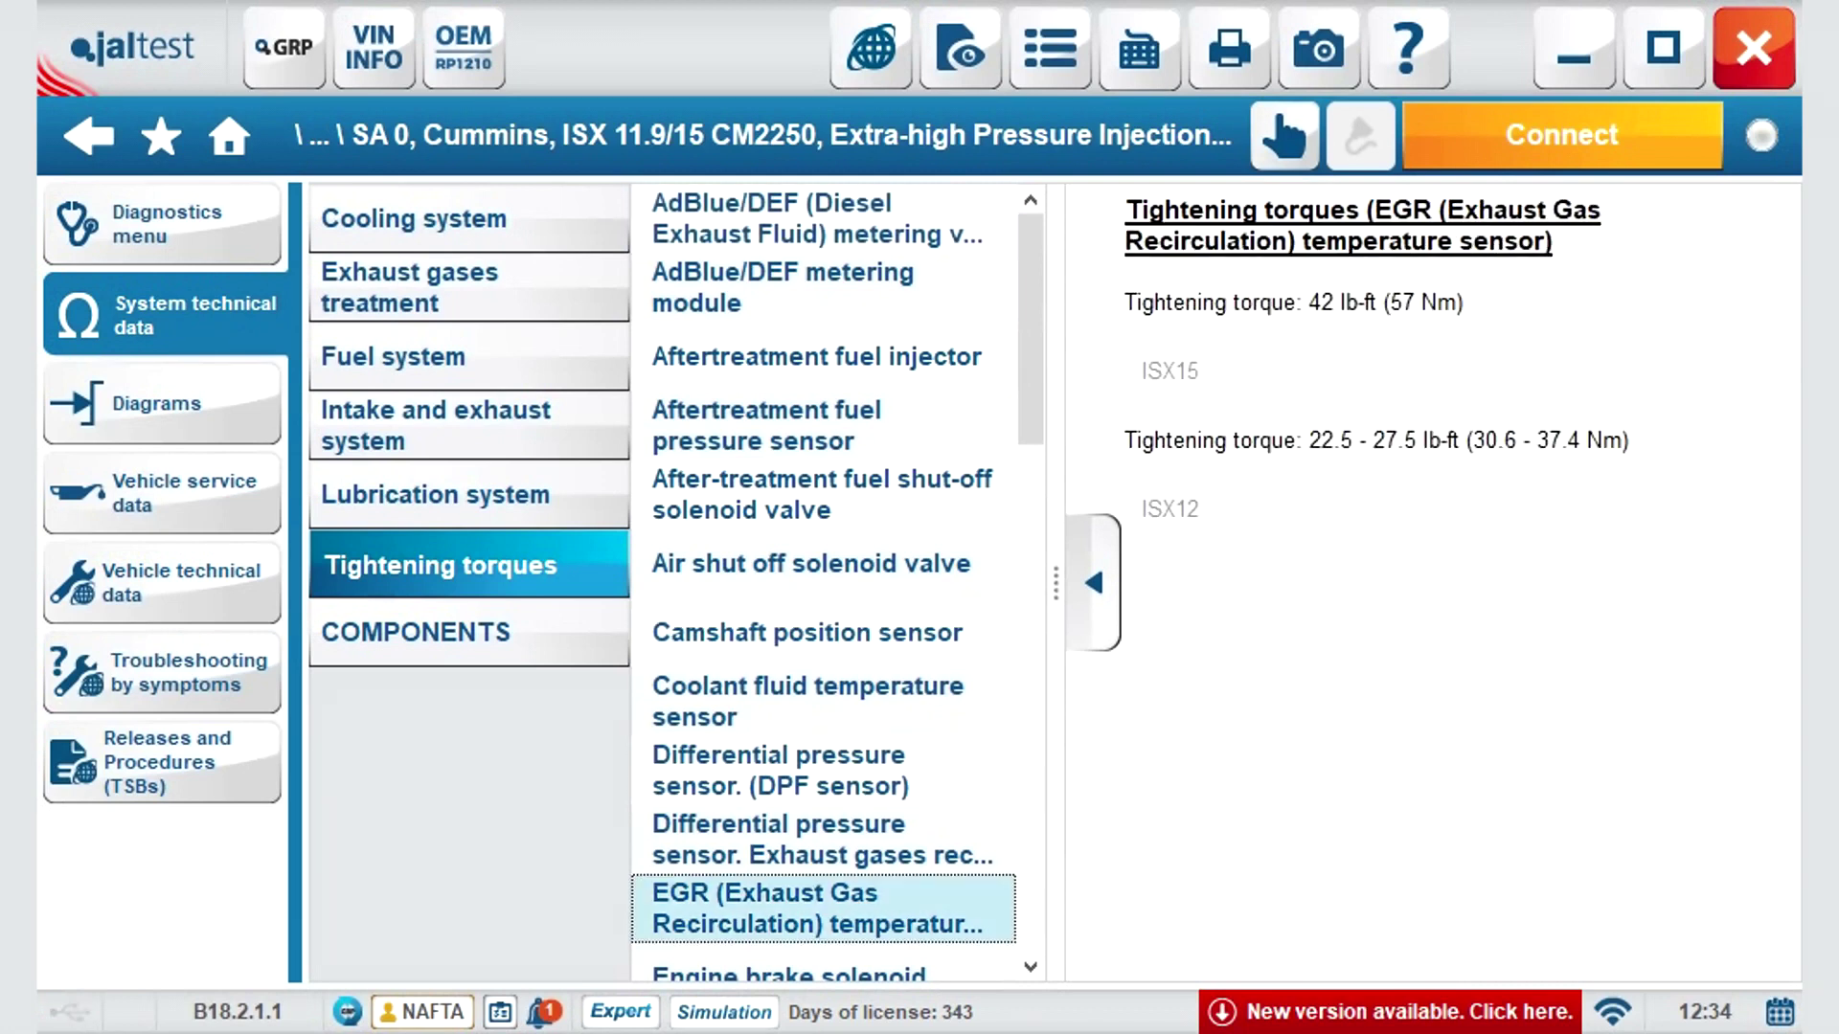
click(822, 971)
scroll(822, 583, down, 2)
click(821, 907)
key(Down)
key(Down)
key(Down)
key(Down)
key(Down)
key(Down)
key(Down)
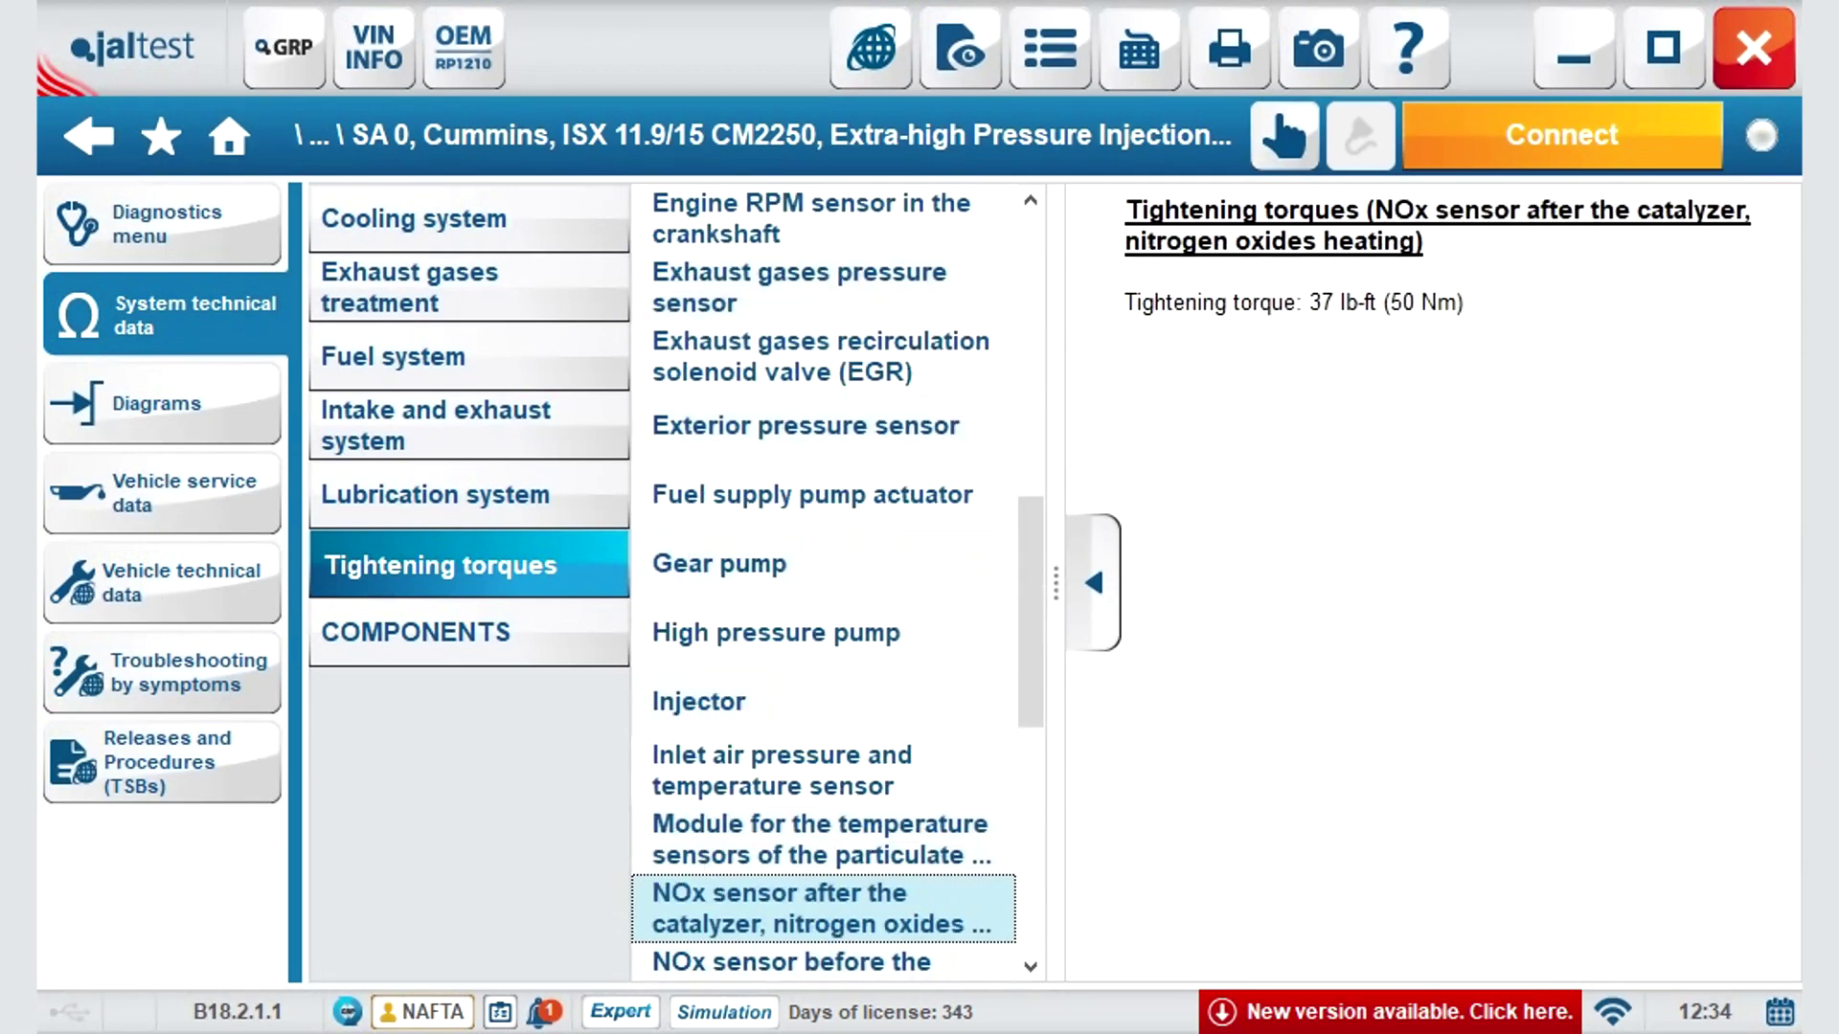
Leave the technical data and open the ISX11.9/12/15 CM2250 wiring diagram for the Cummins engine.
click(161, 224)
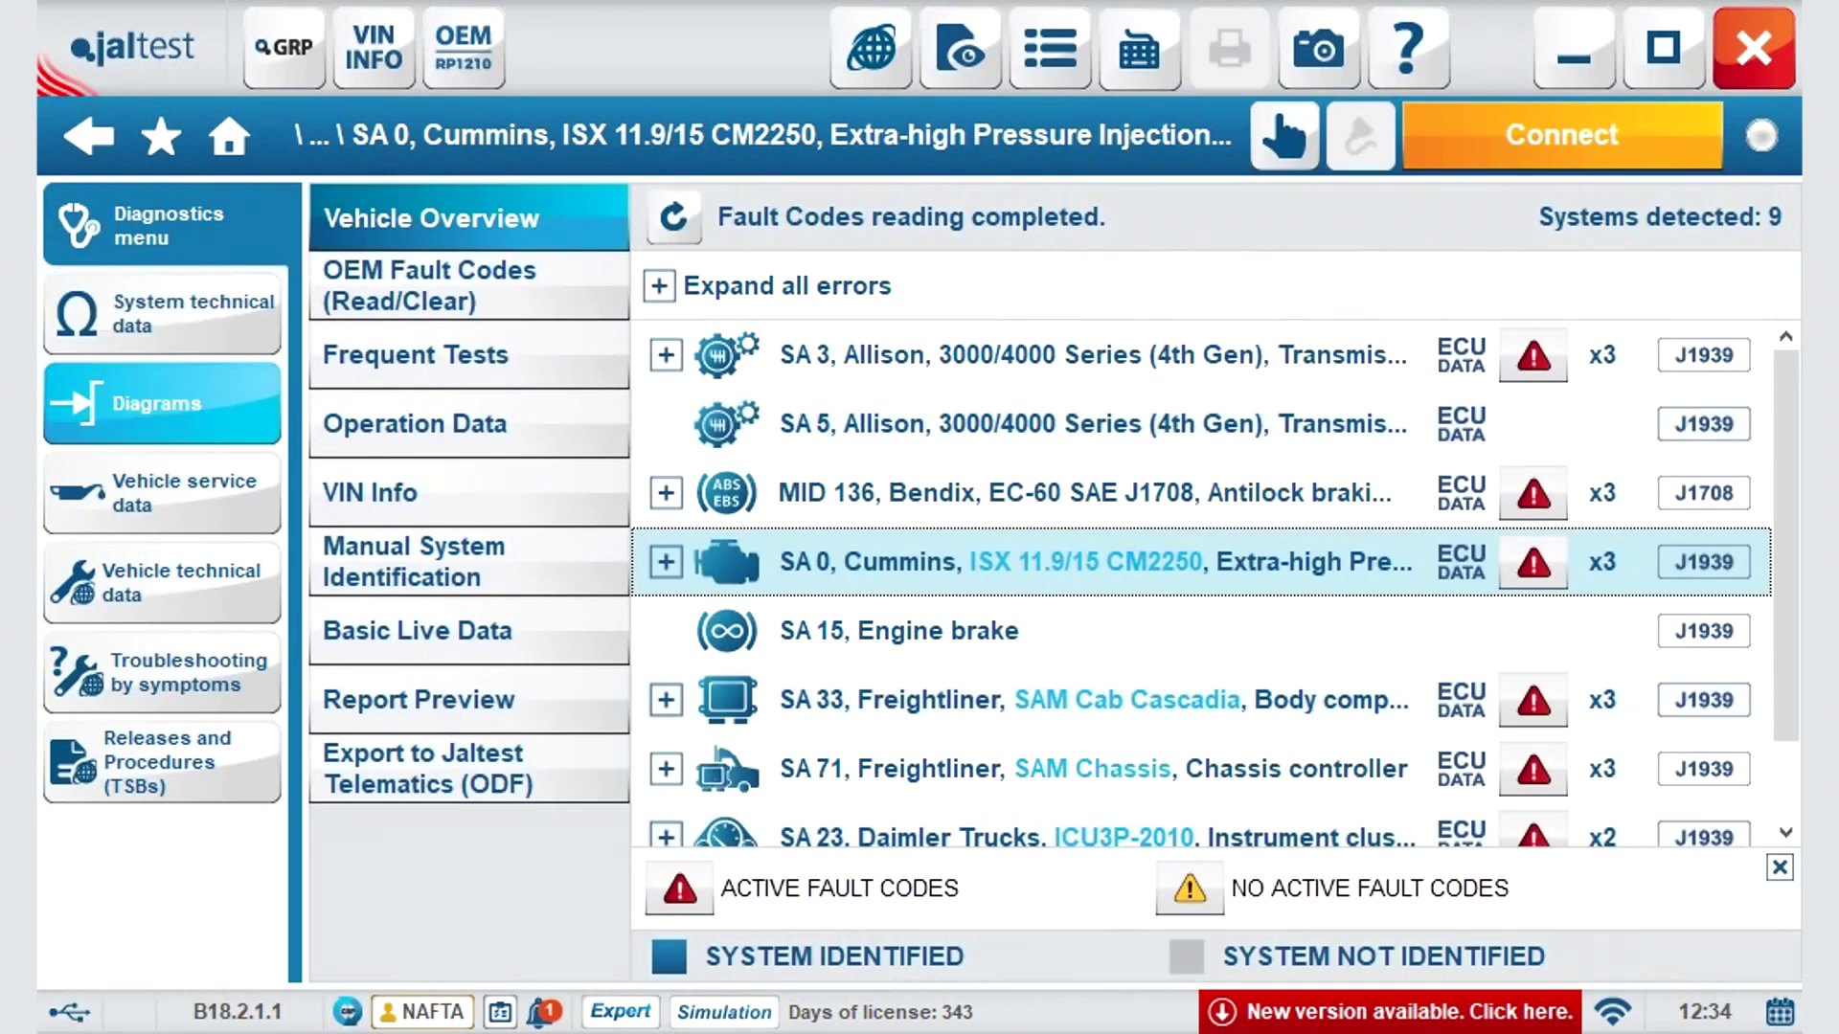
key(Return)
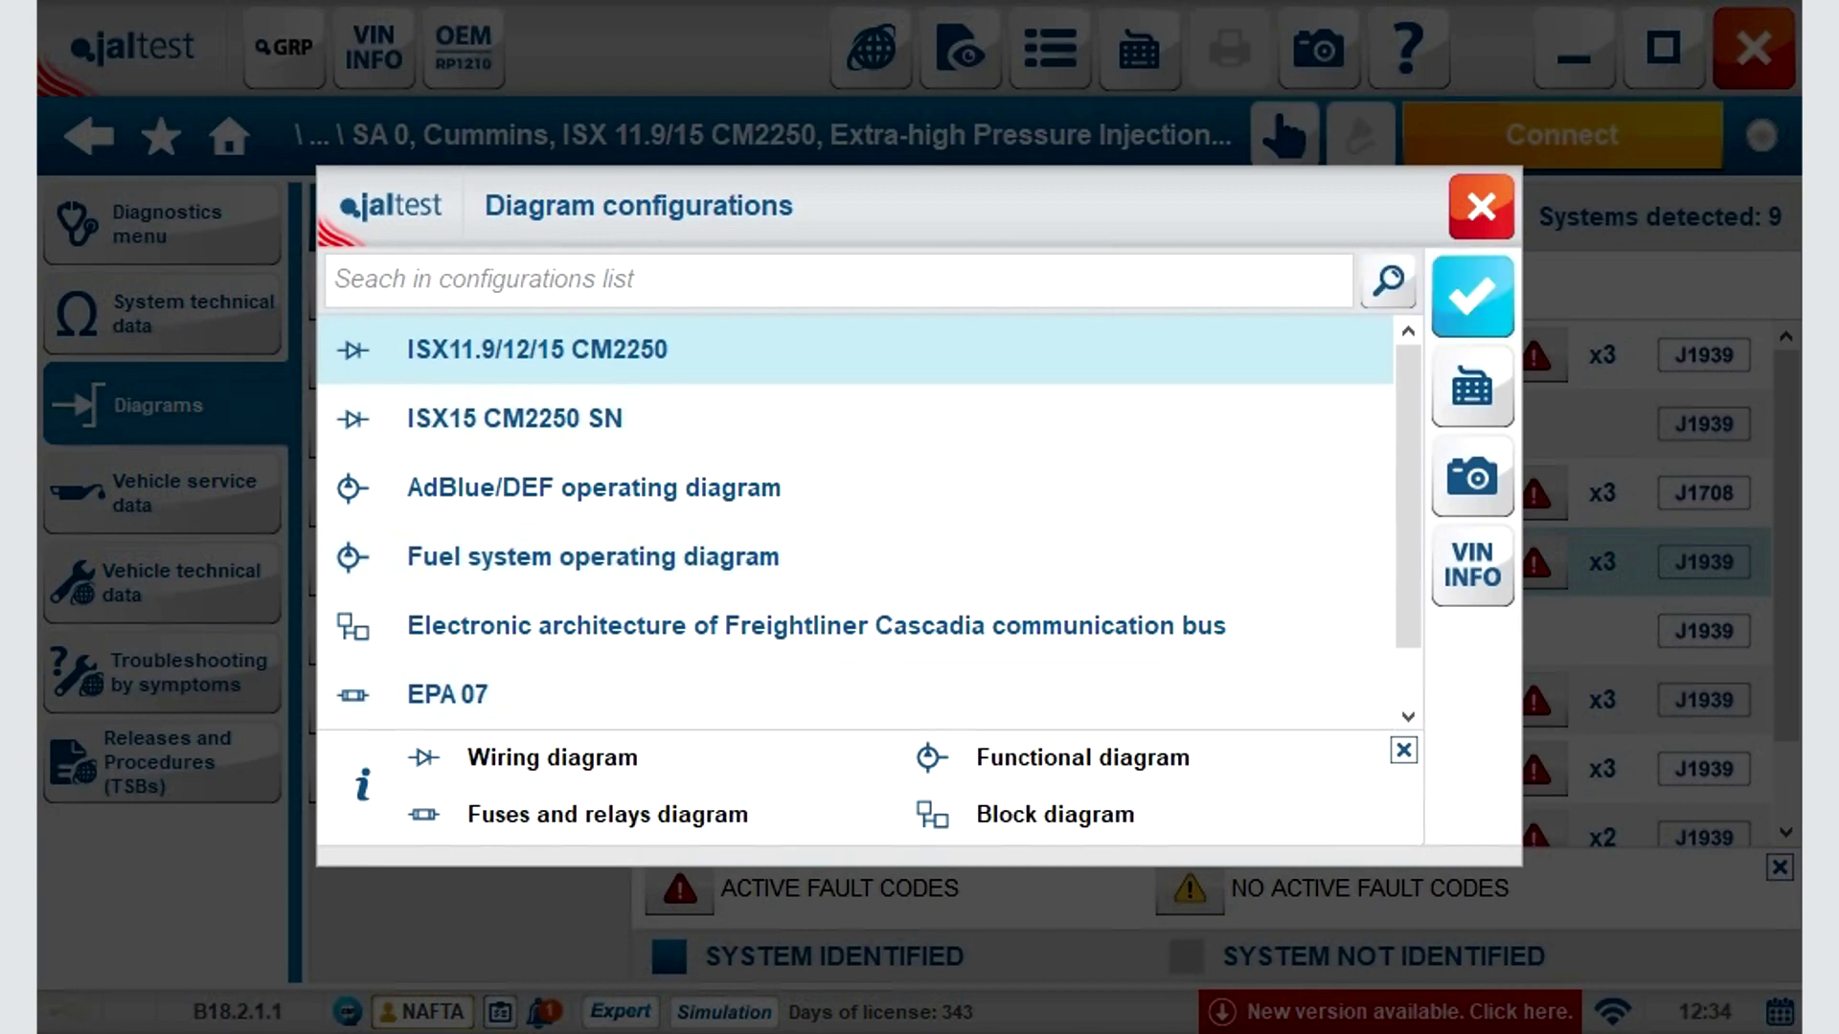
mouse_move(1408, 402)
mouse_down()
mouse_move(1408, 456)
mouse_move(1408, 400)
mouse_up()
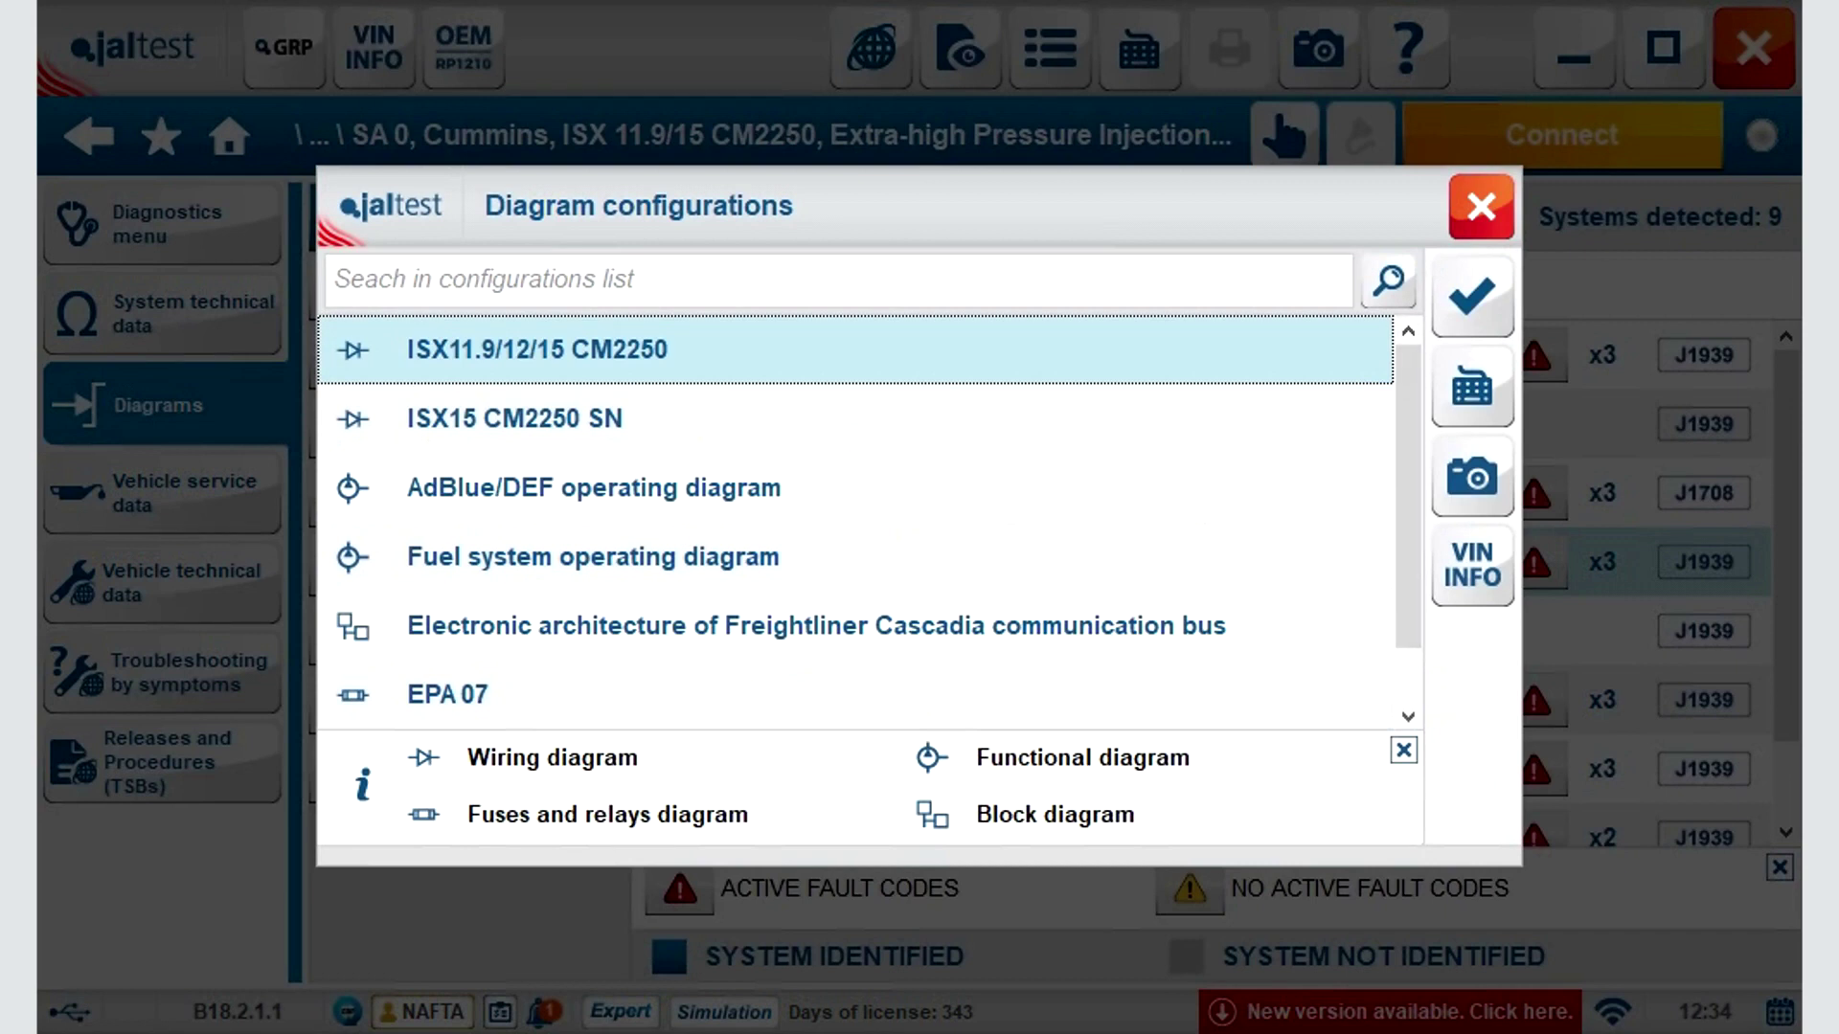
click(1472, 296)
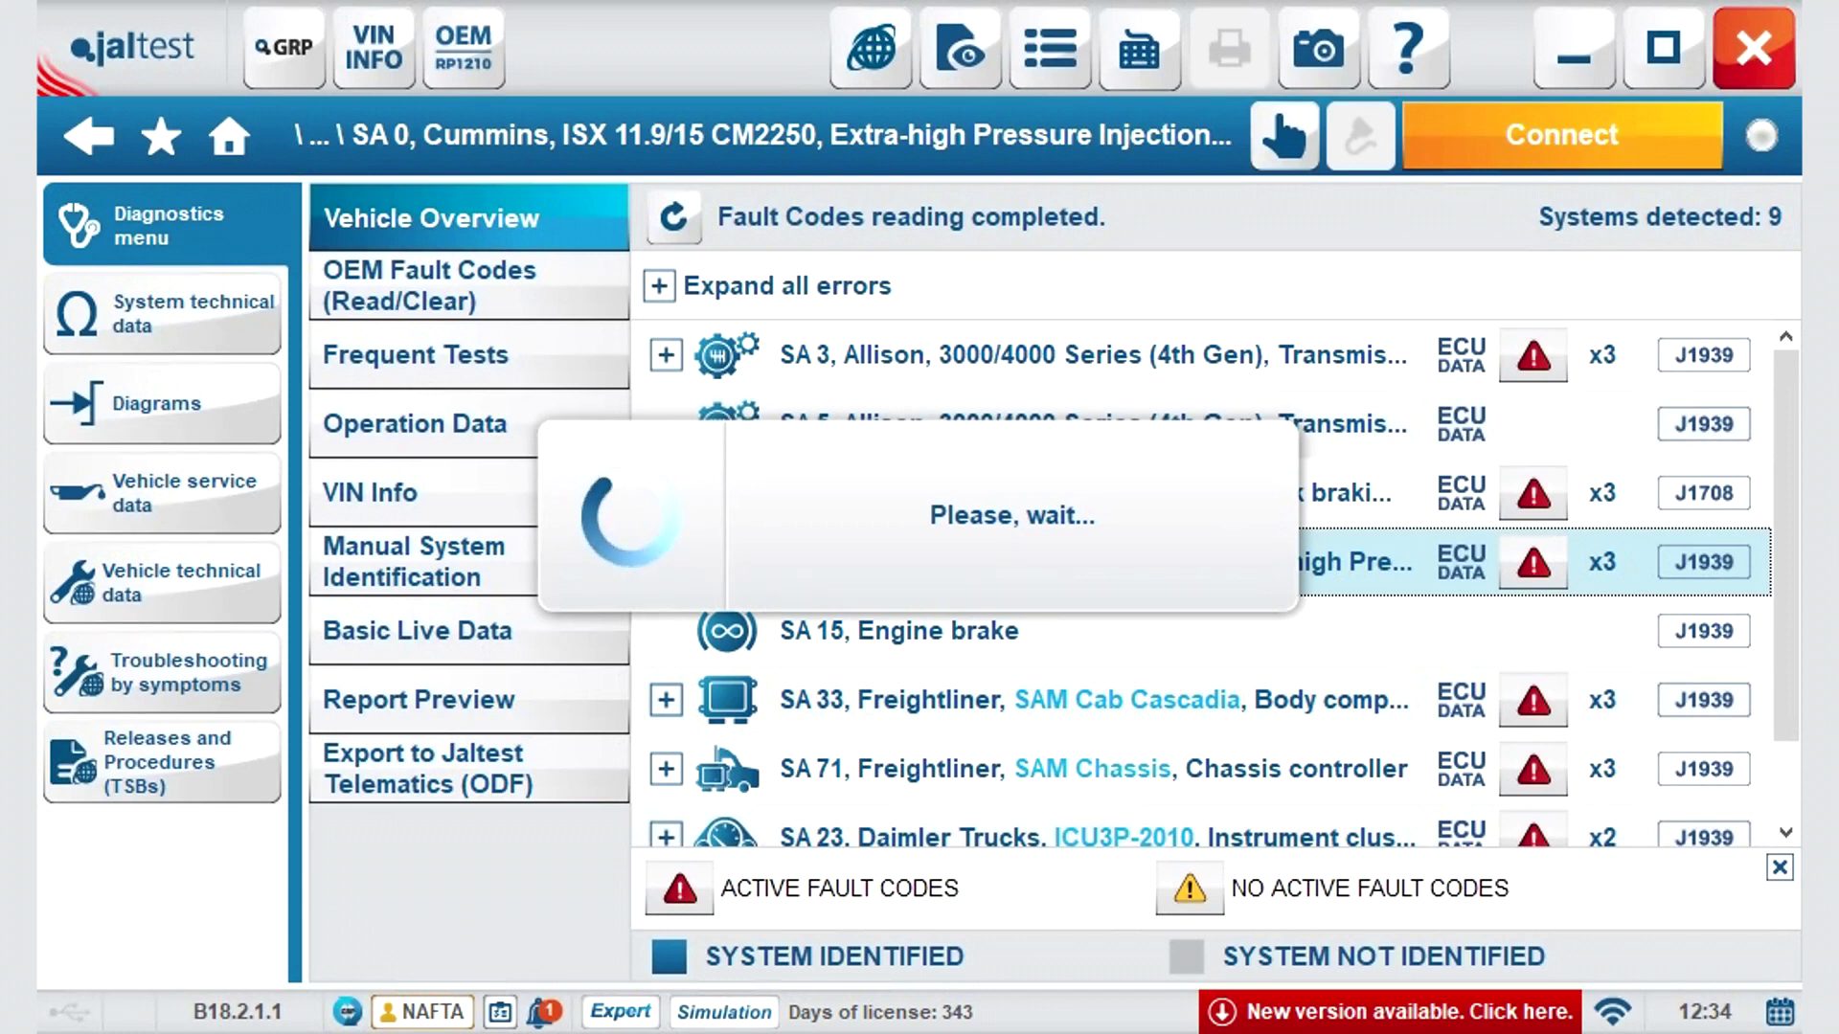
Search the wiring diagram's component list for "oil" and locate the CB17 oil pressure sensor on the diagram.
scroll(996, 622, down, 3)
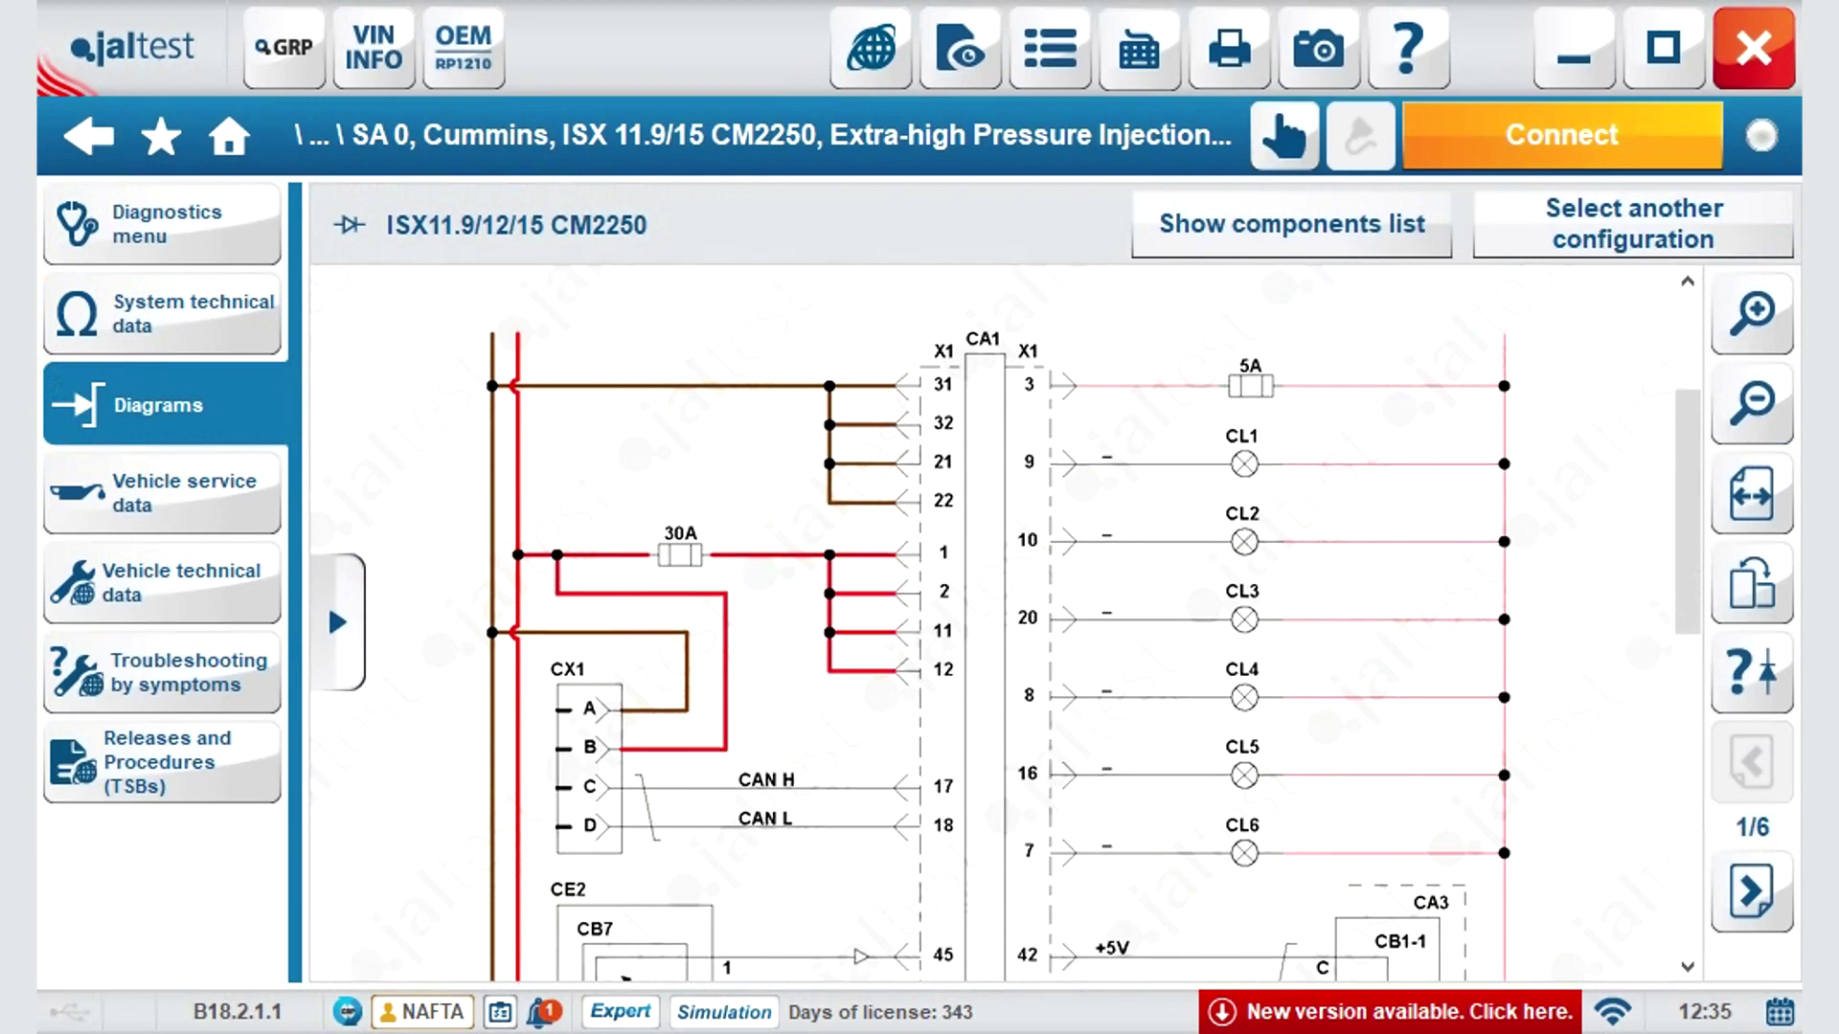
scroll(996, 622, down, 3)
click(337, 622)
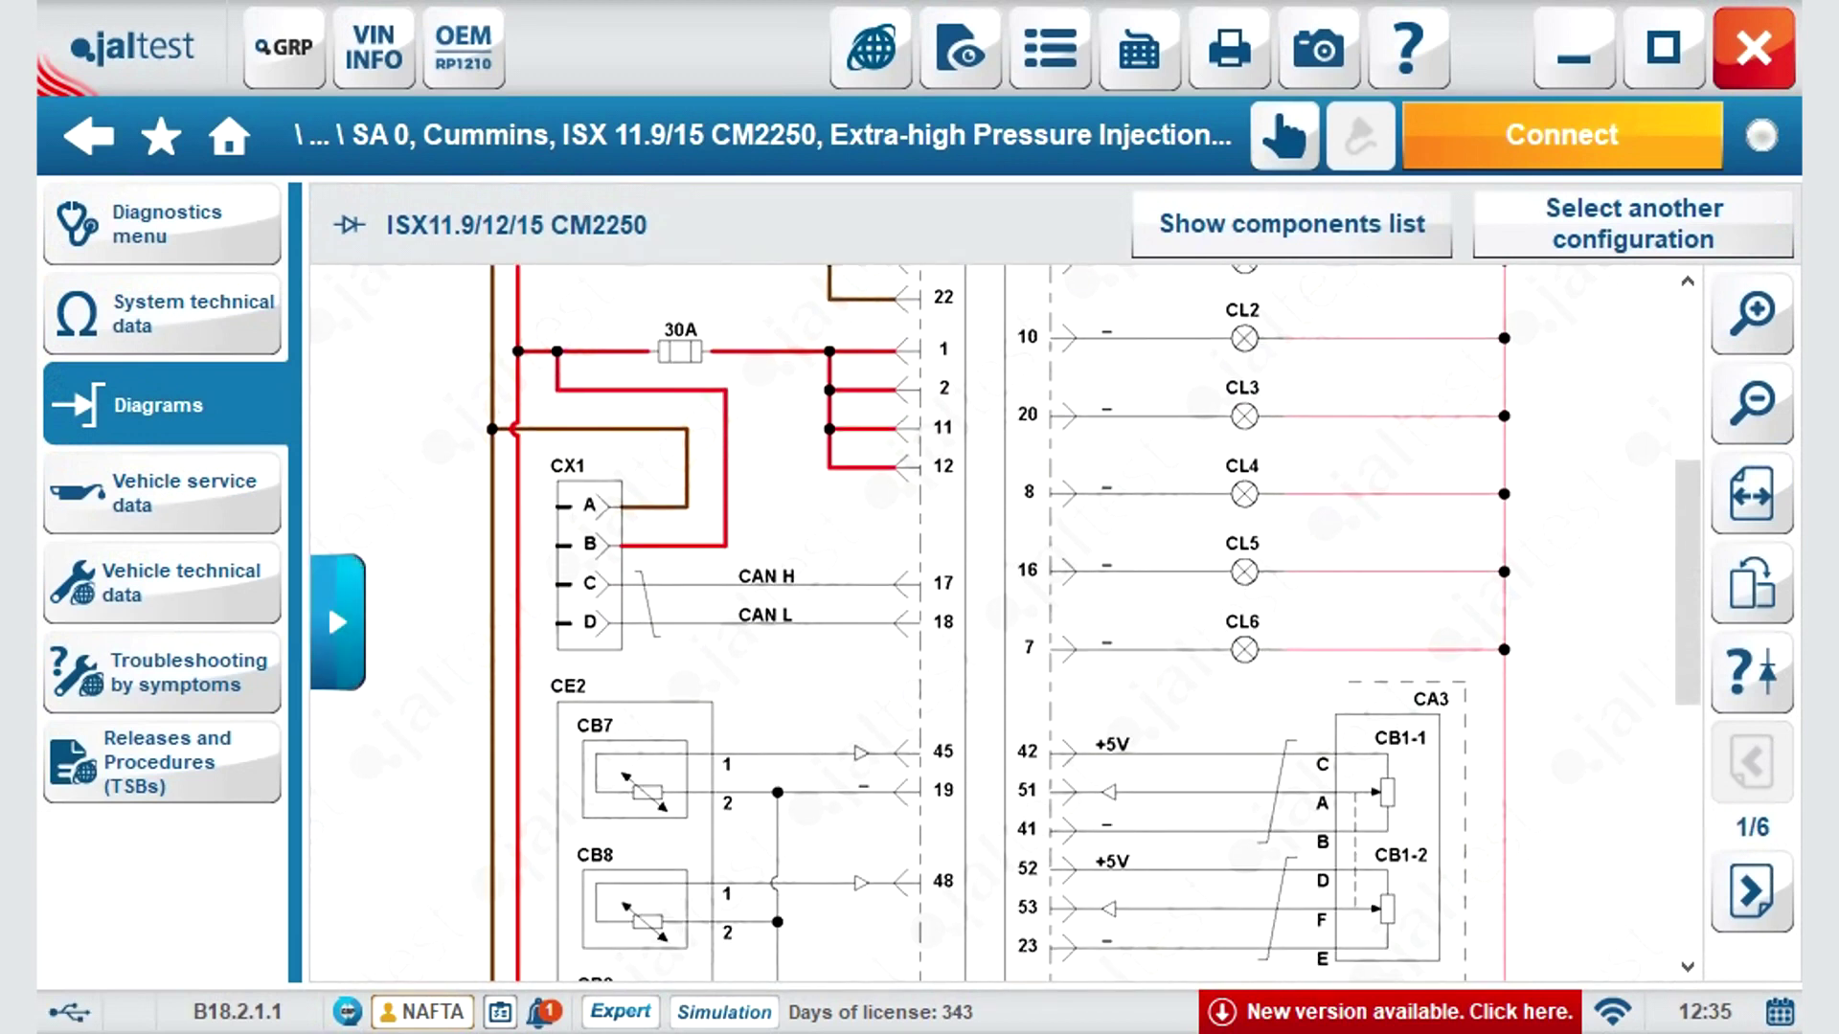
click(460, 300)
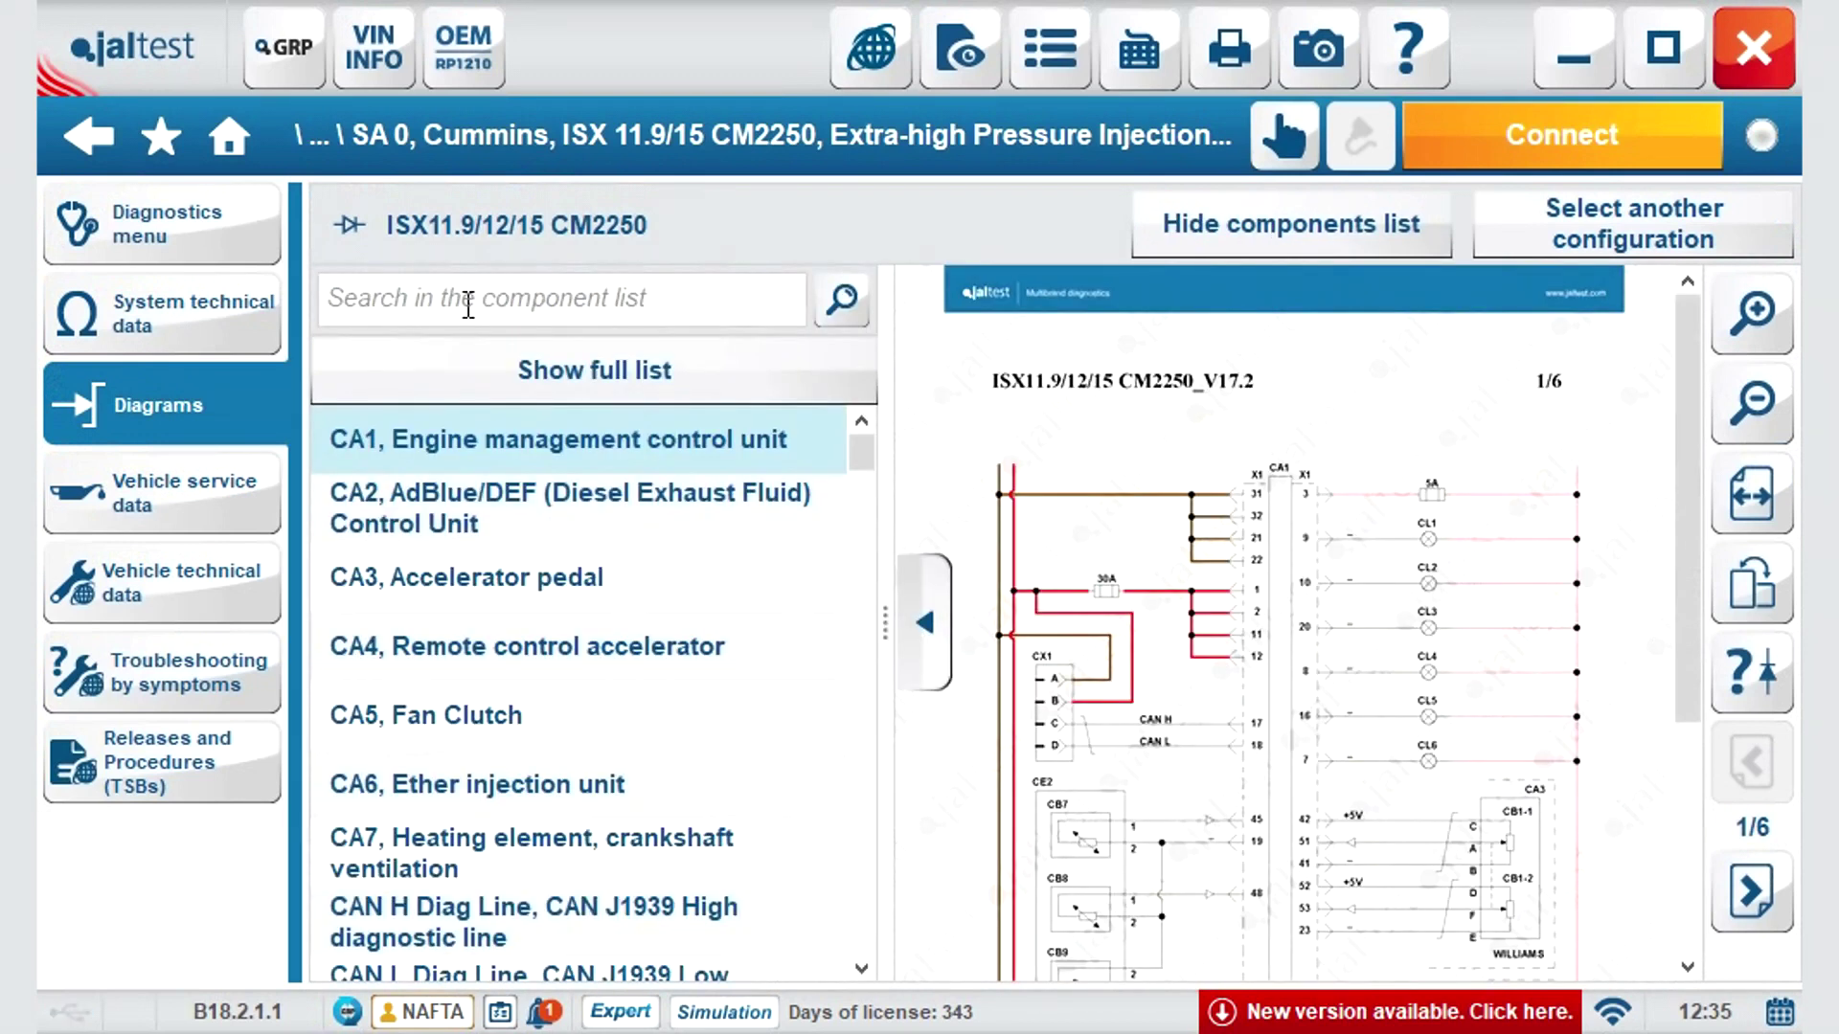
text(oil)
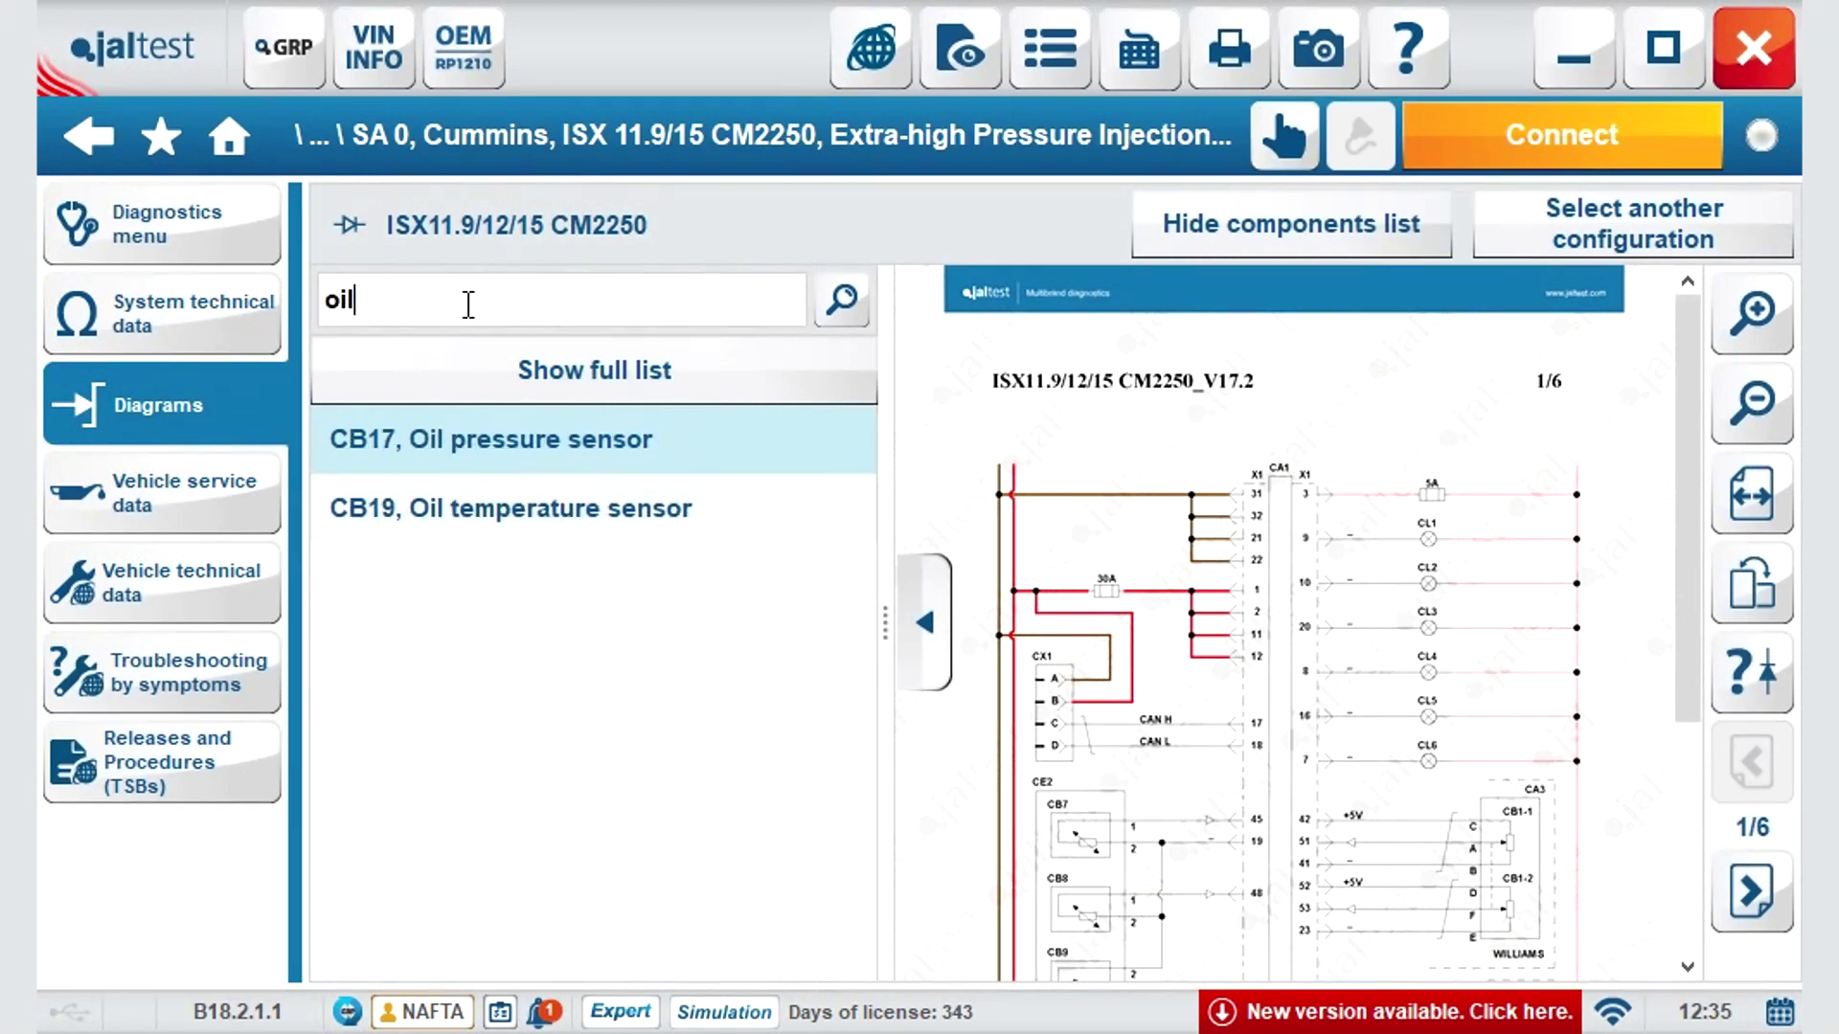
click(468, 440)
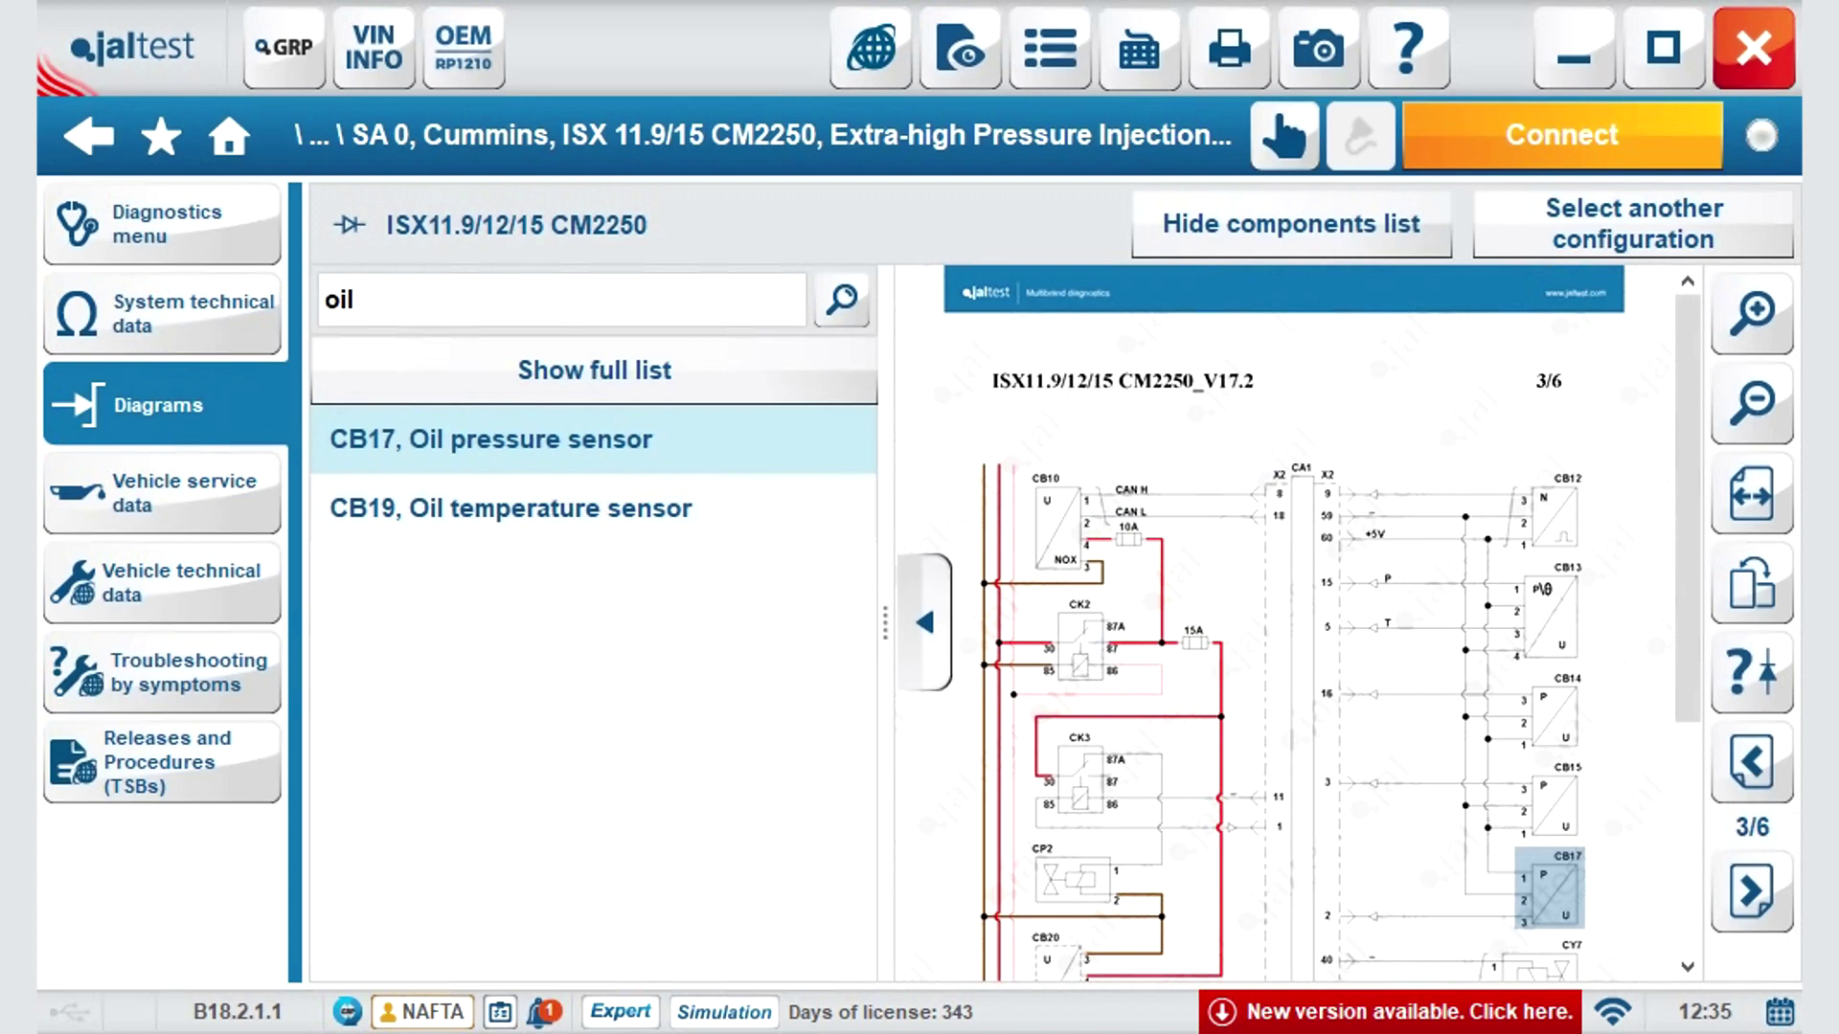
Hide the components list and examine the CB17 oil pressure sensor's technical data down to its tightening torques, closing the data when finished.
click(924, 622)
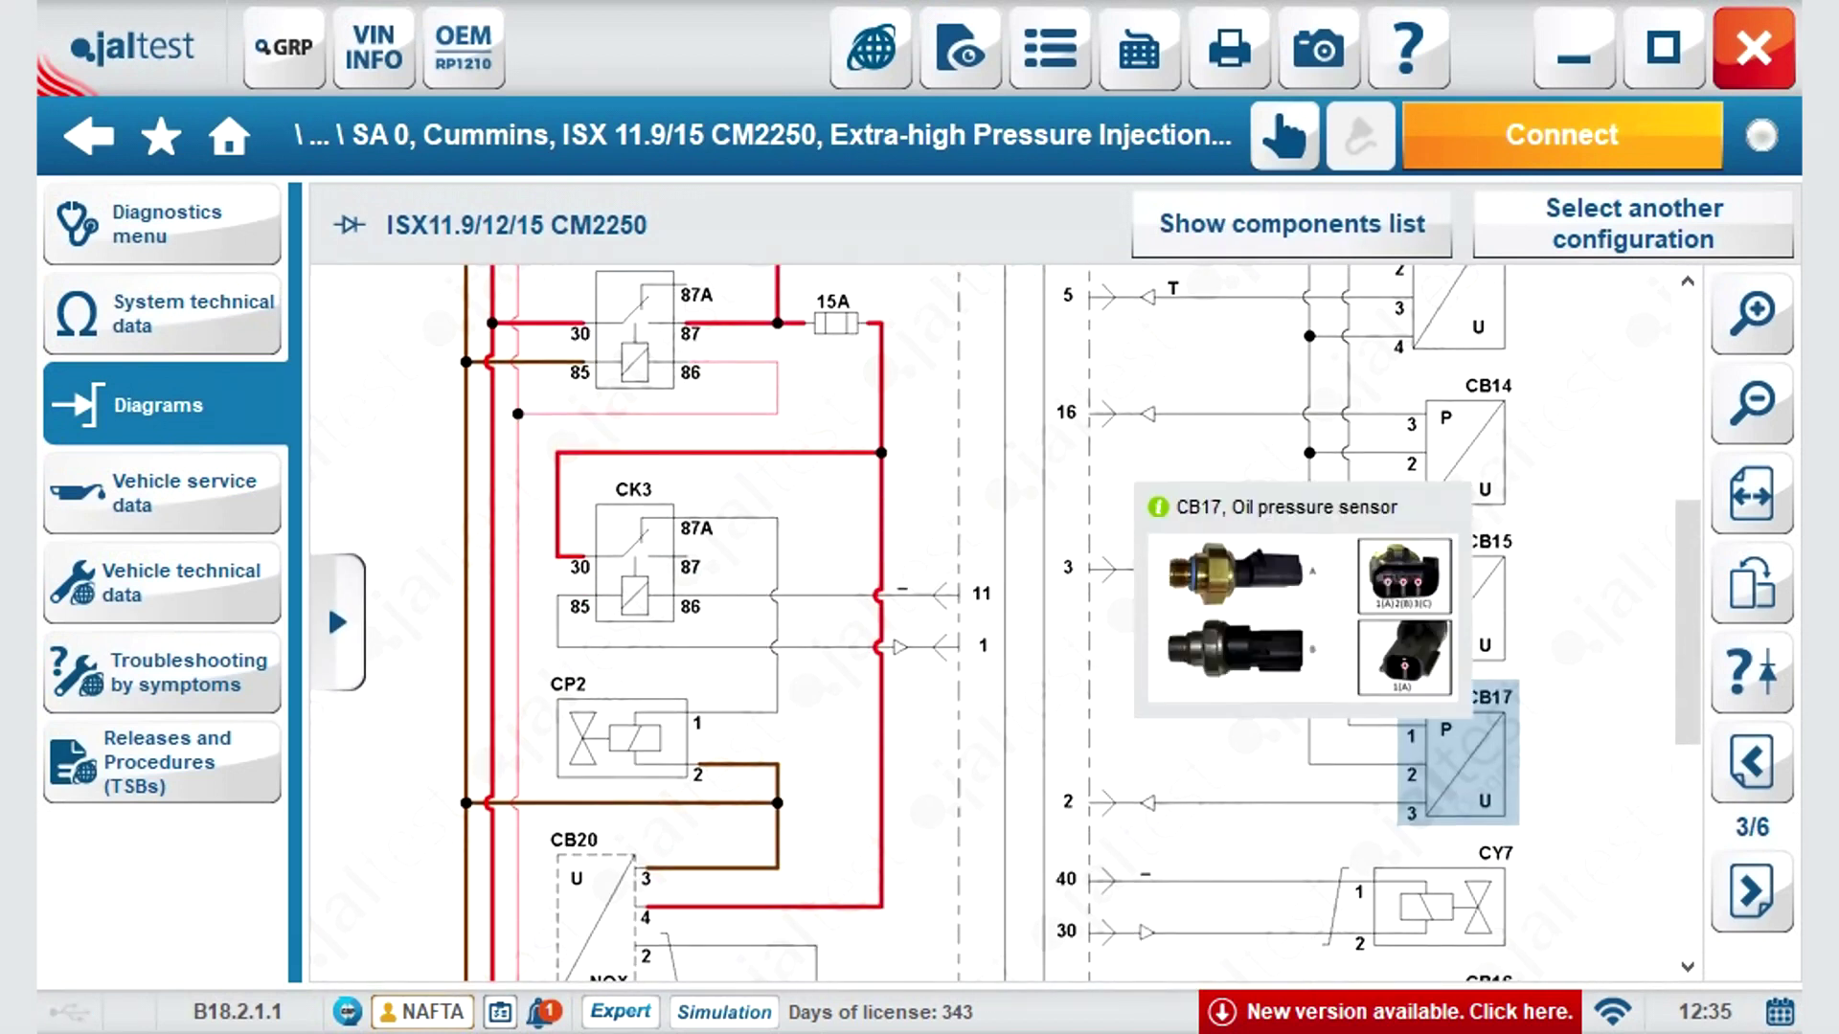
scroll(857, 546, down, 6)
scroll(862, 546, down, 2)
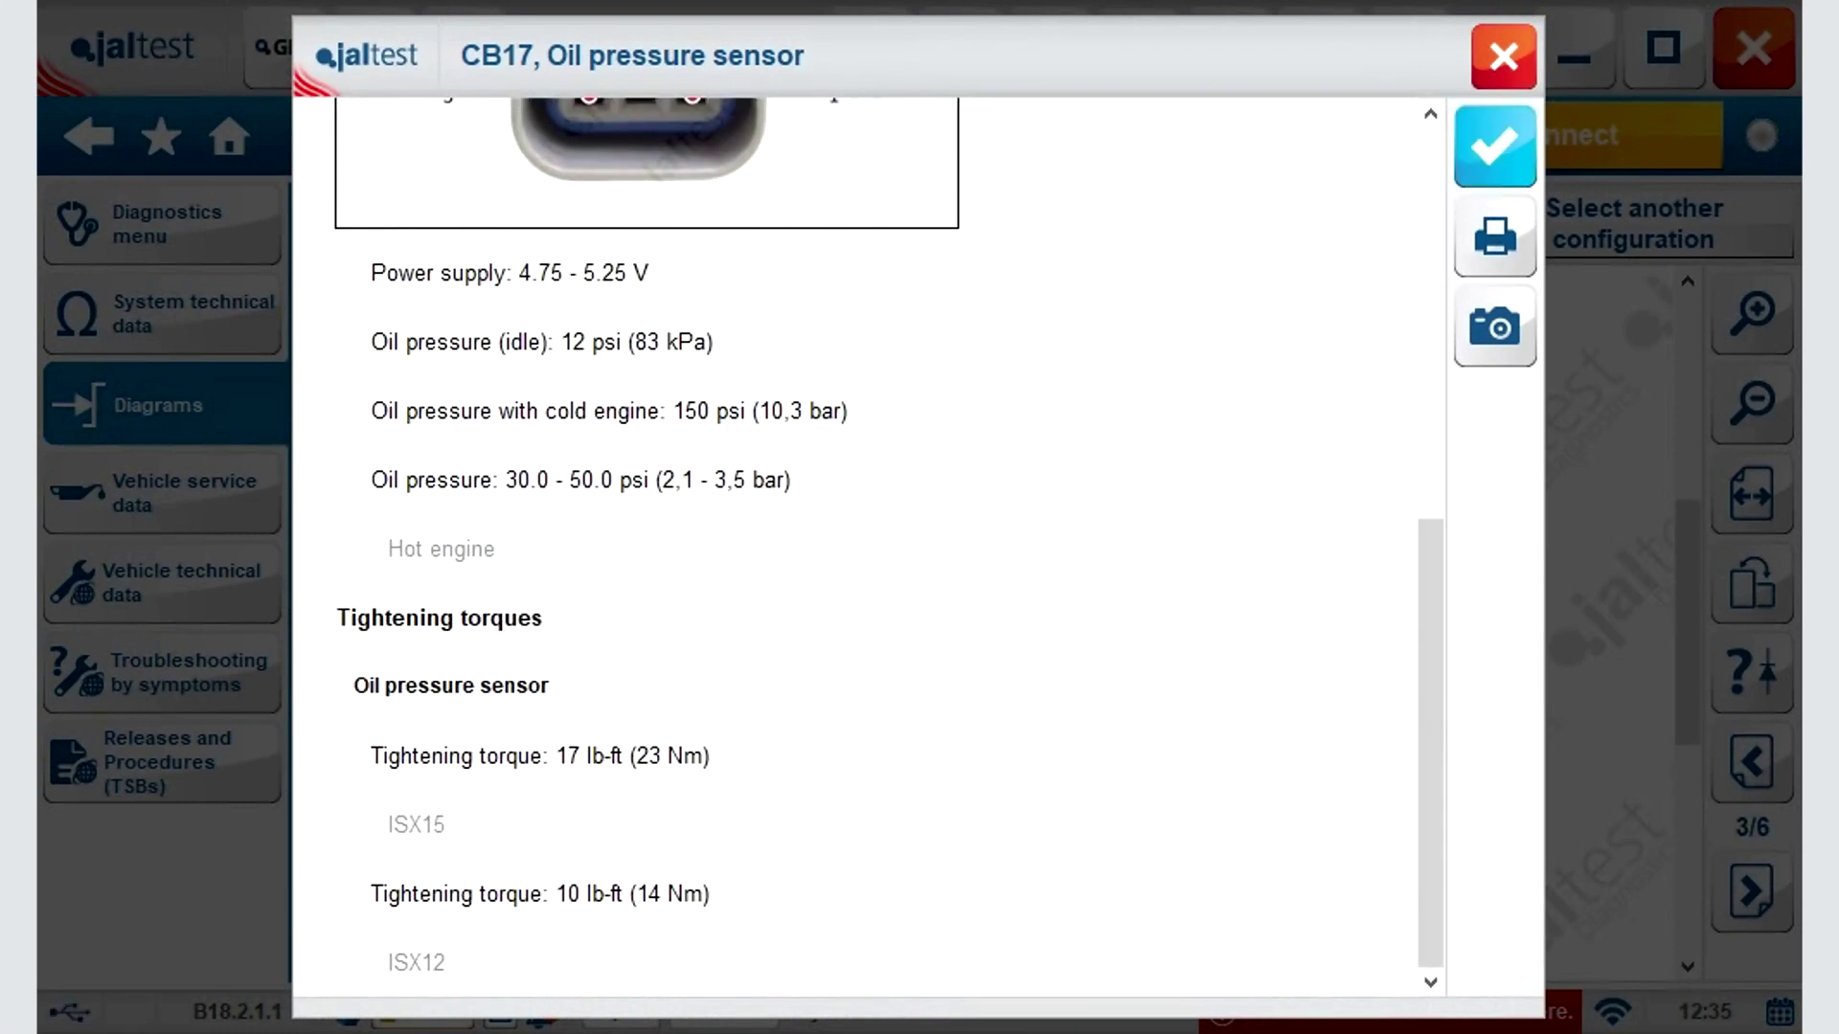
click(1495, 146)
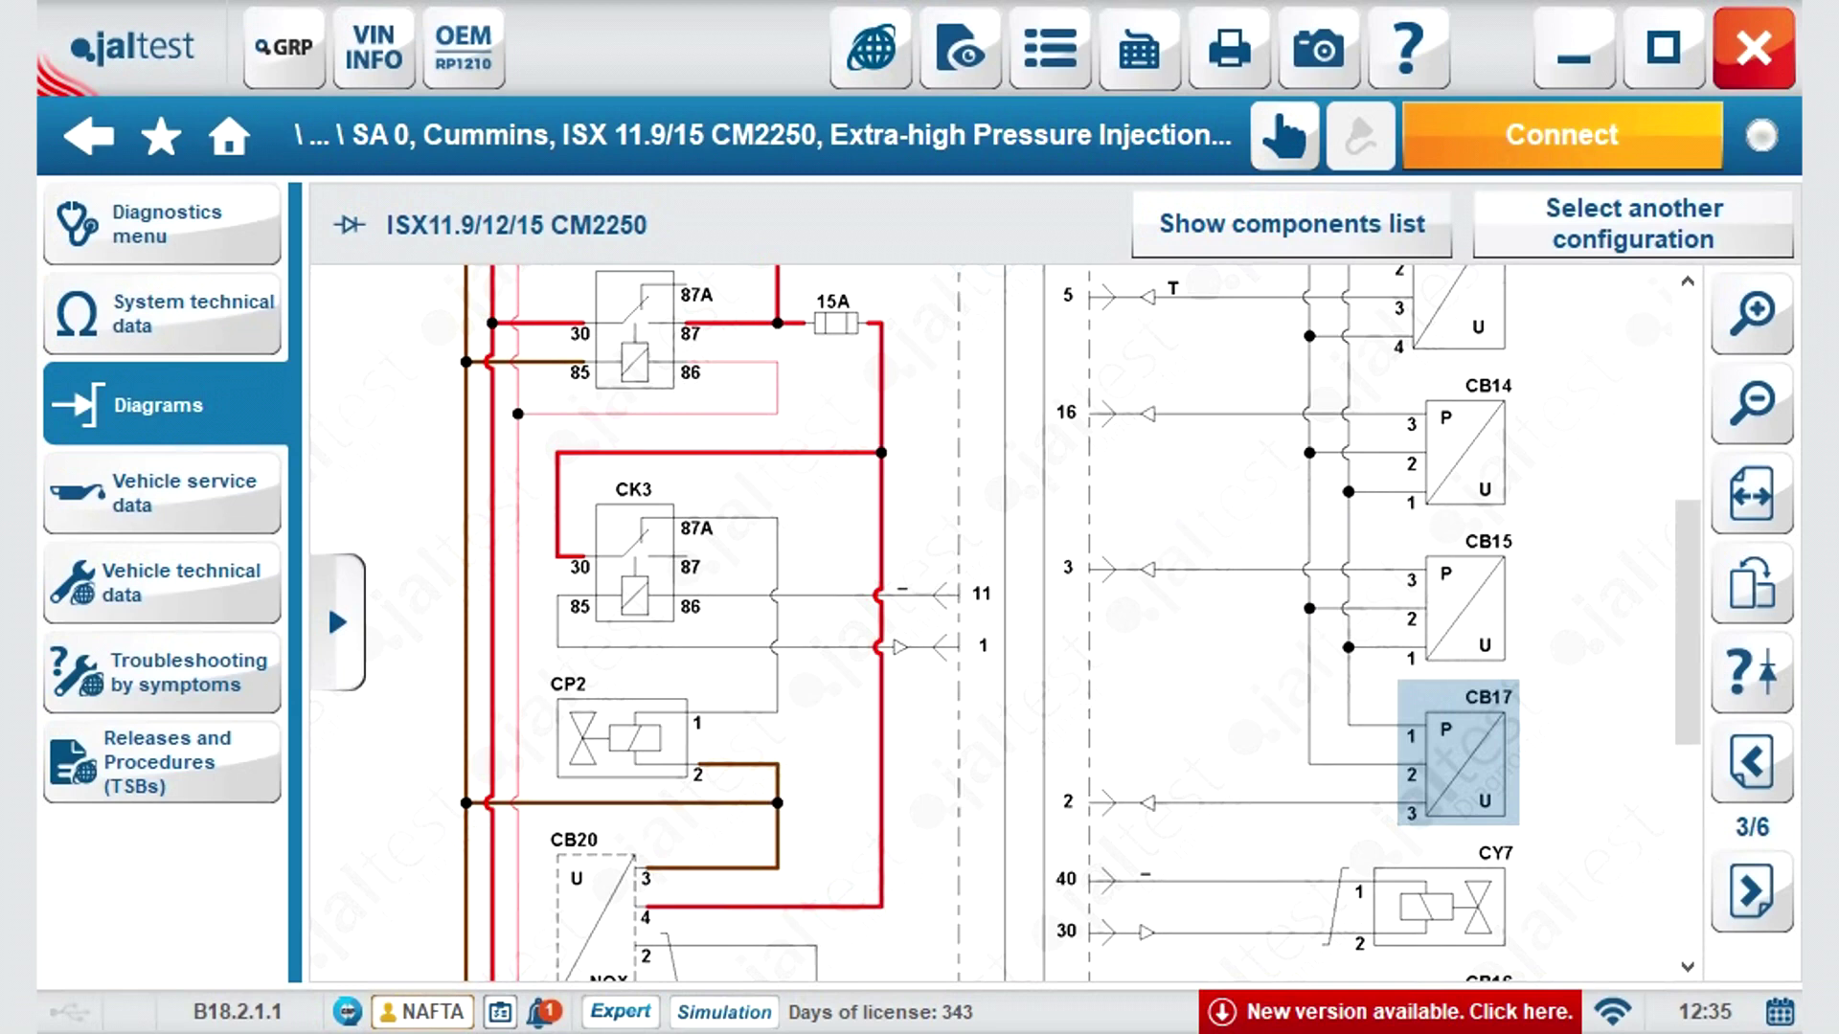
Open the AdBlue/DEF operating diagram from the engine's diagram configurations and examine it from the DEF components down to the SCR.
click(162, 224)
click(163, 403)
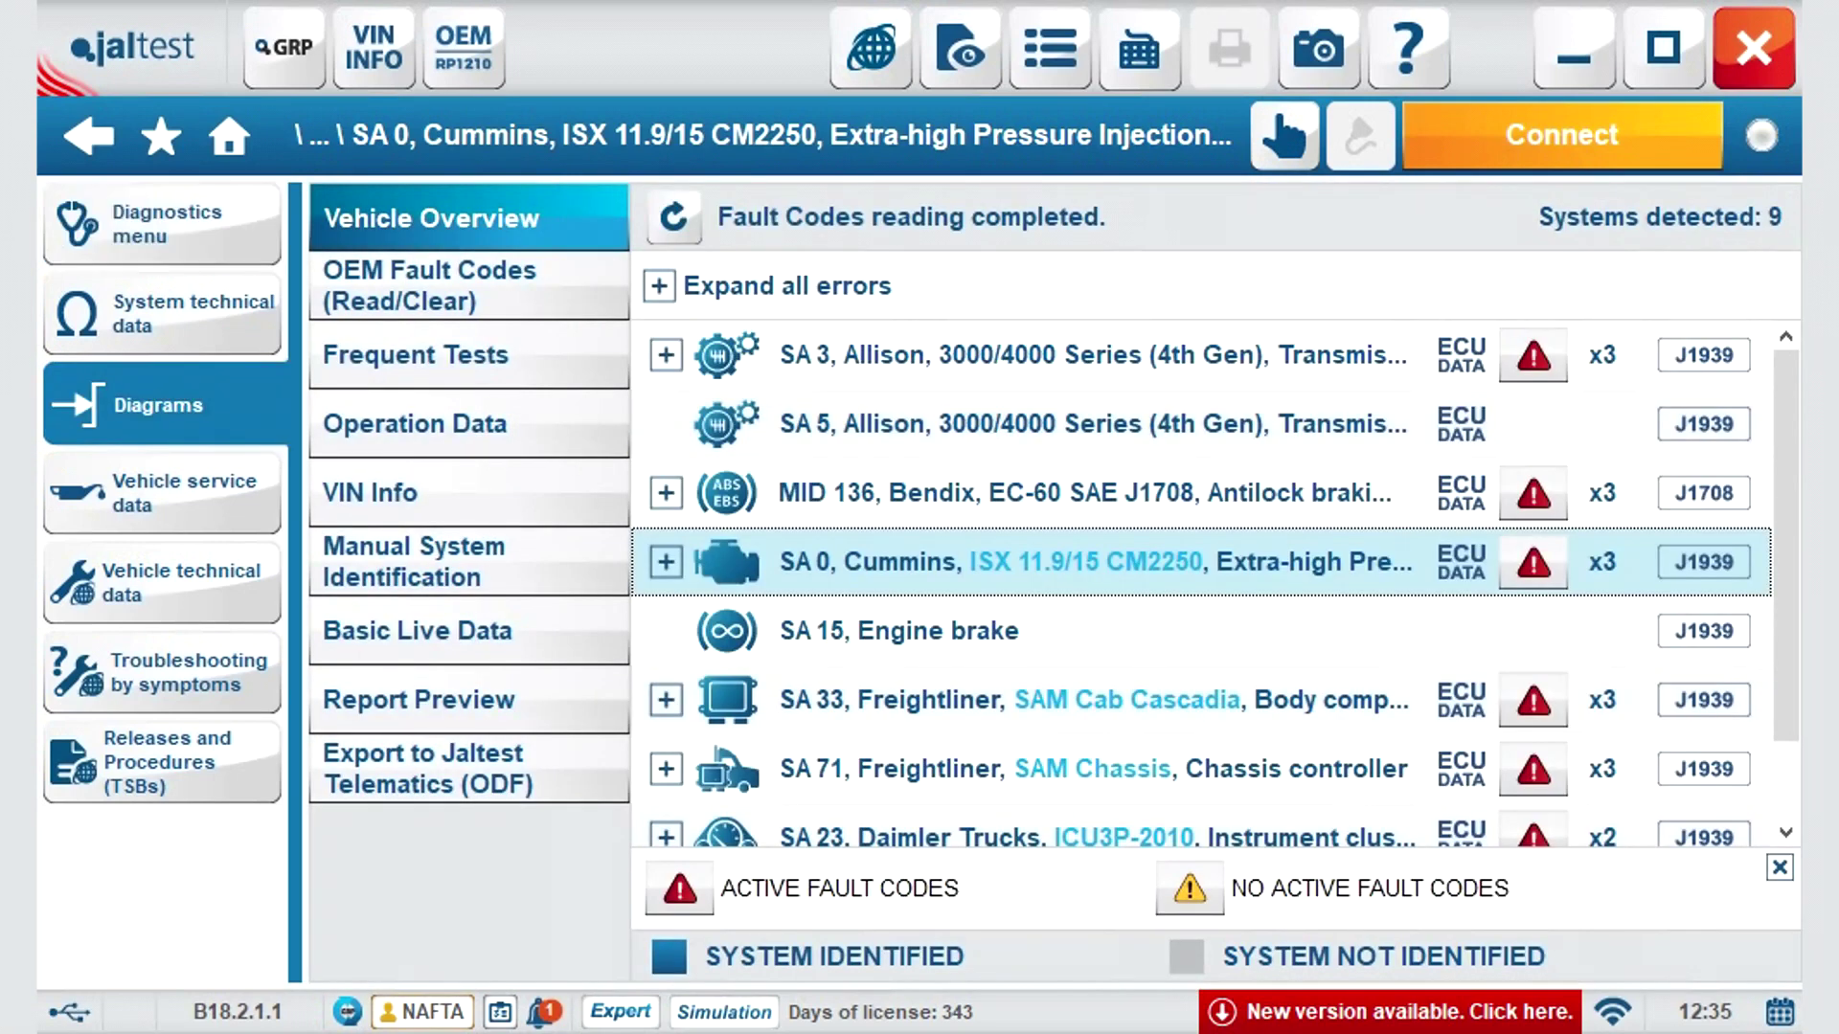
click(594, 487)
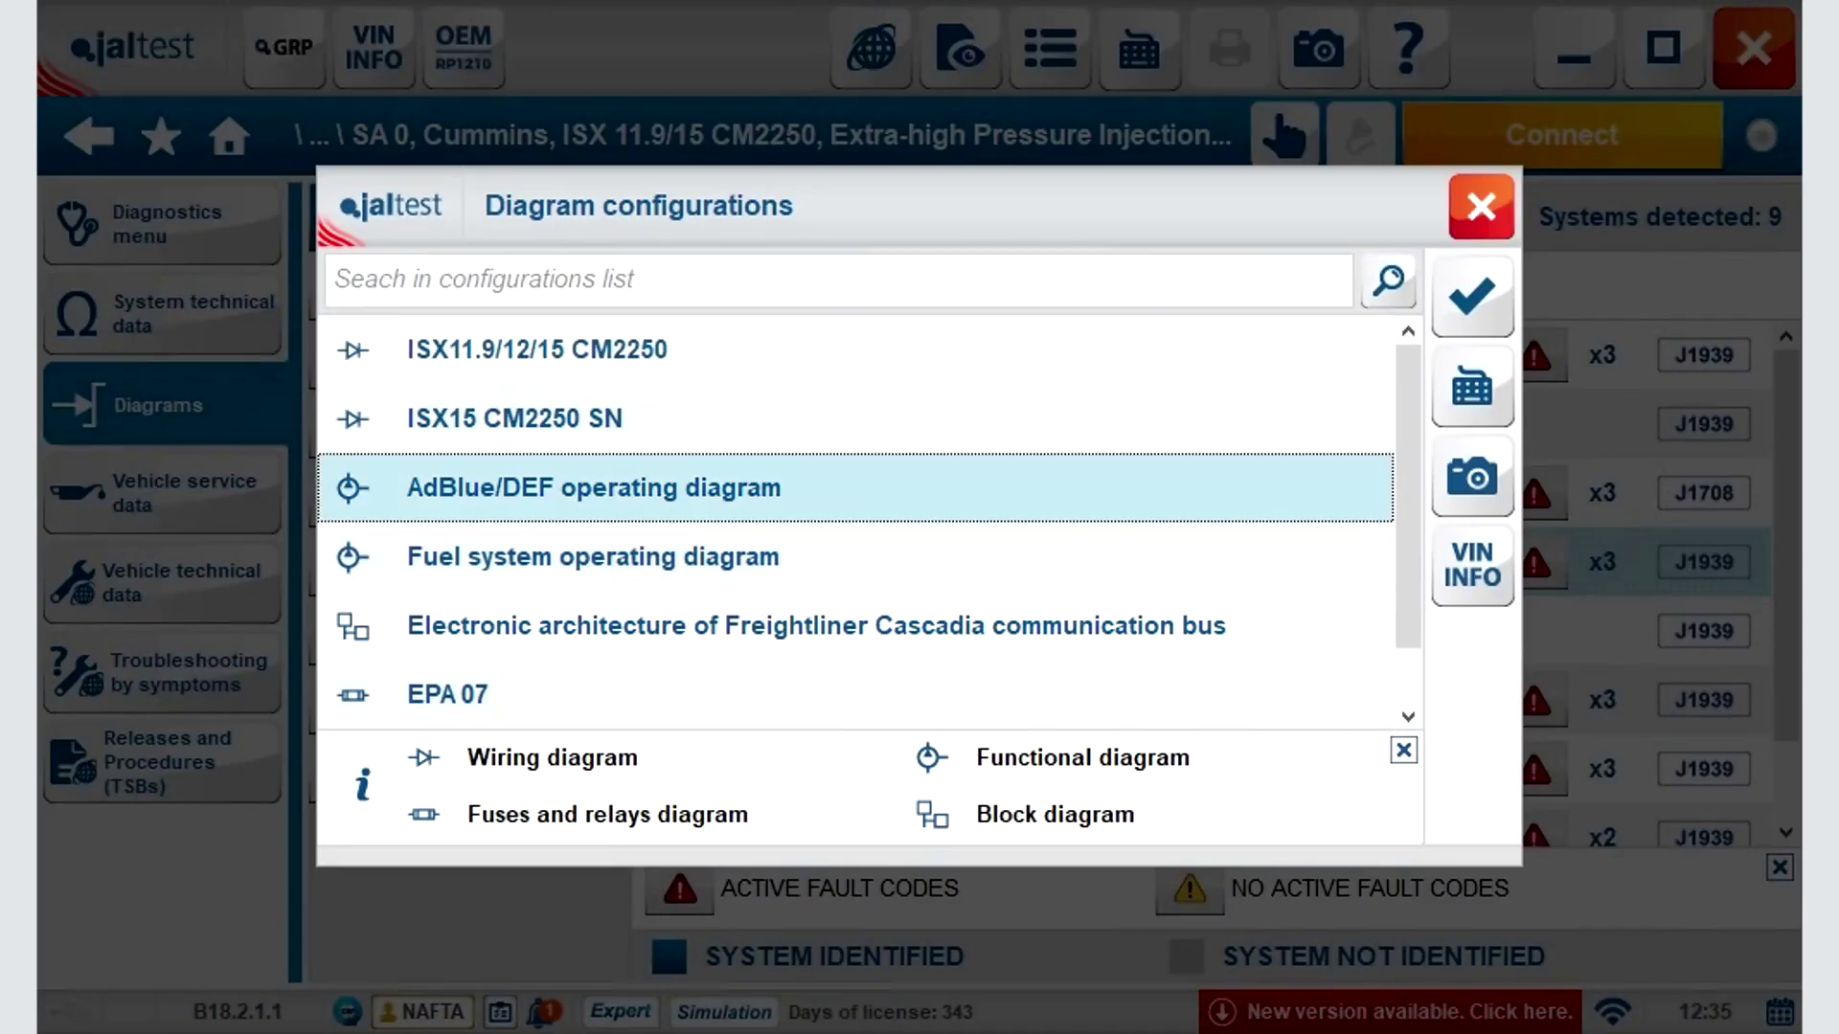
click(1472, 296)
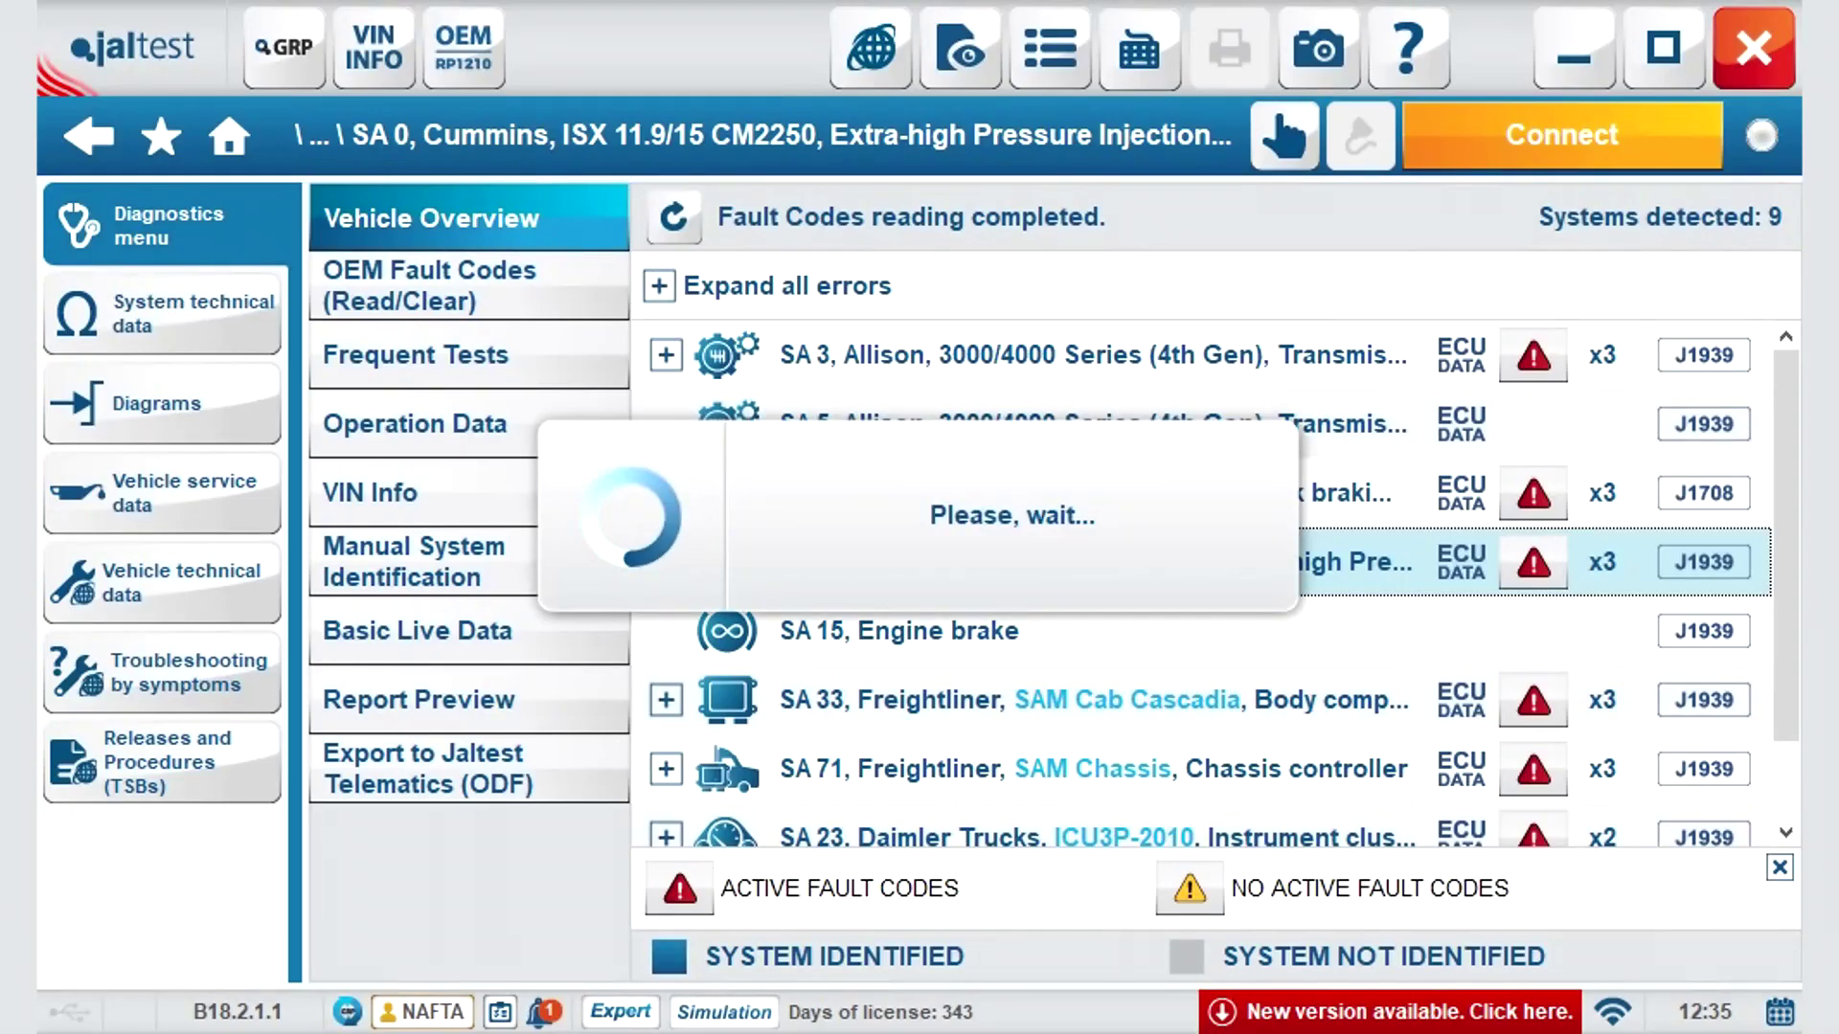
scroll(1034, 623, down, 10)
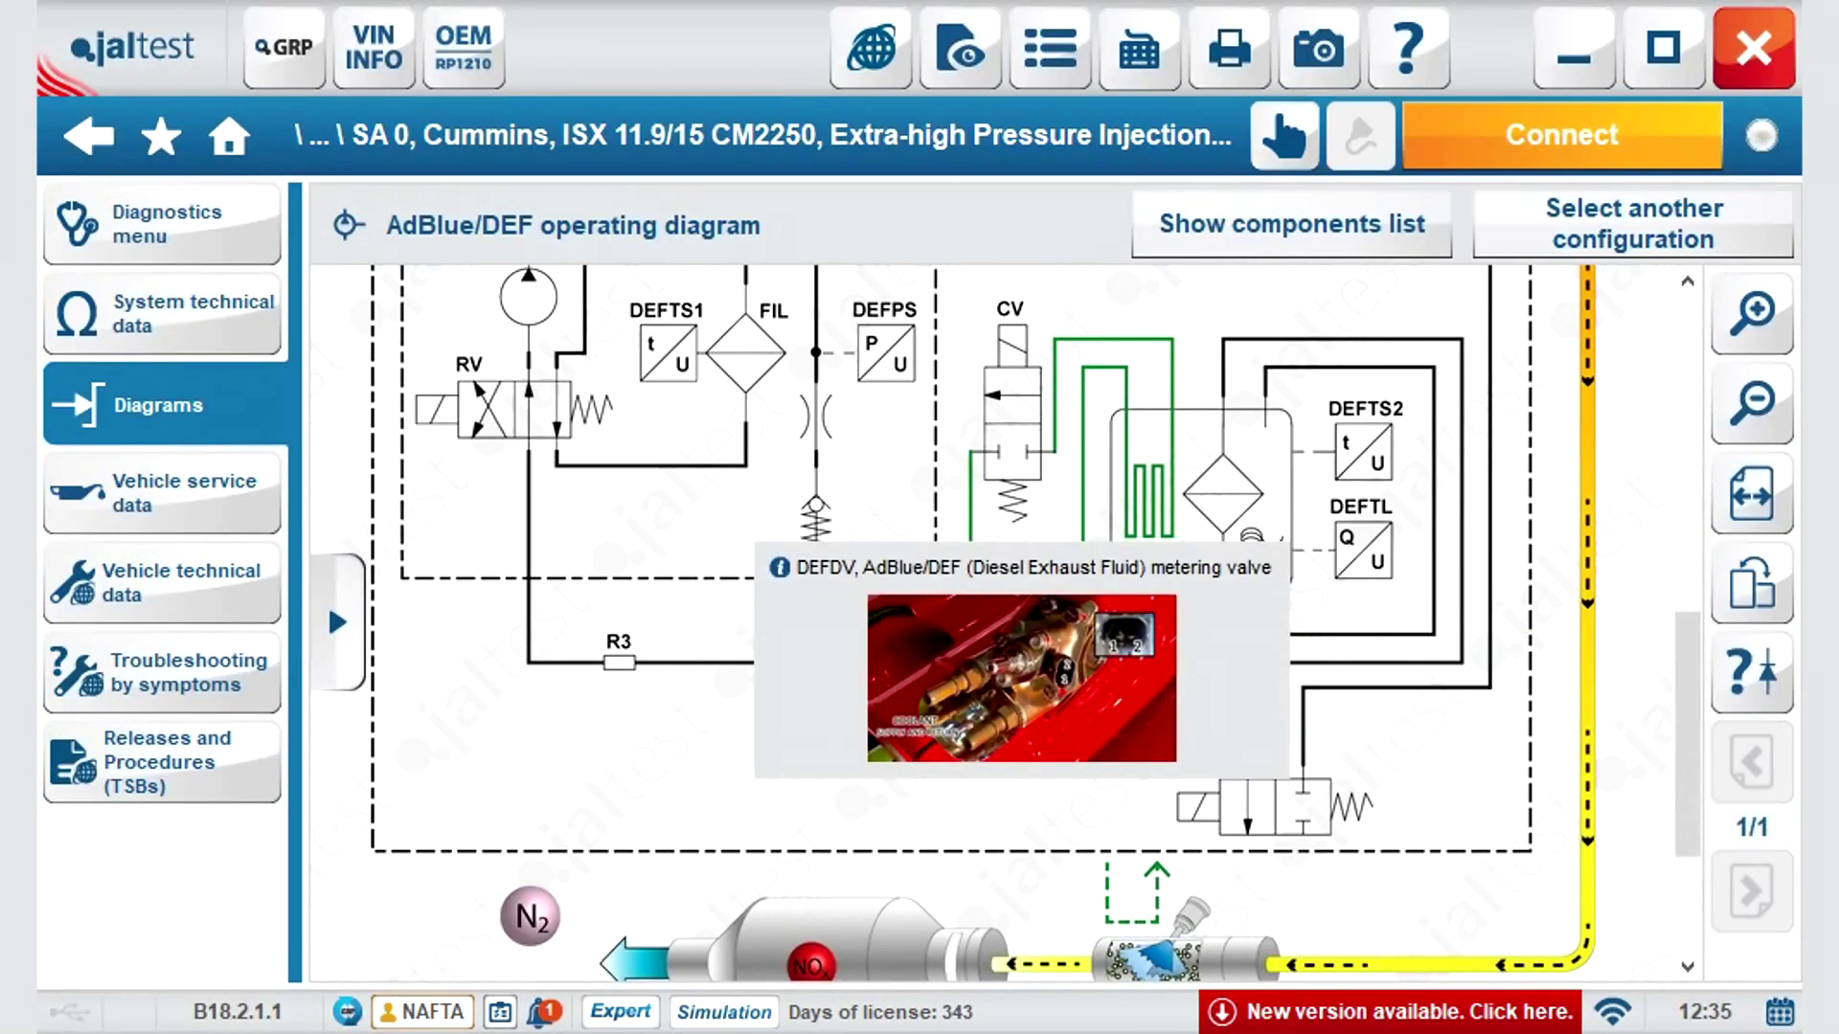
scroll(1034, 623, down, 1)
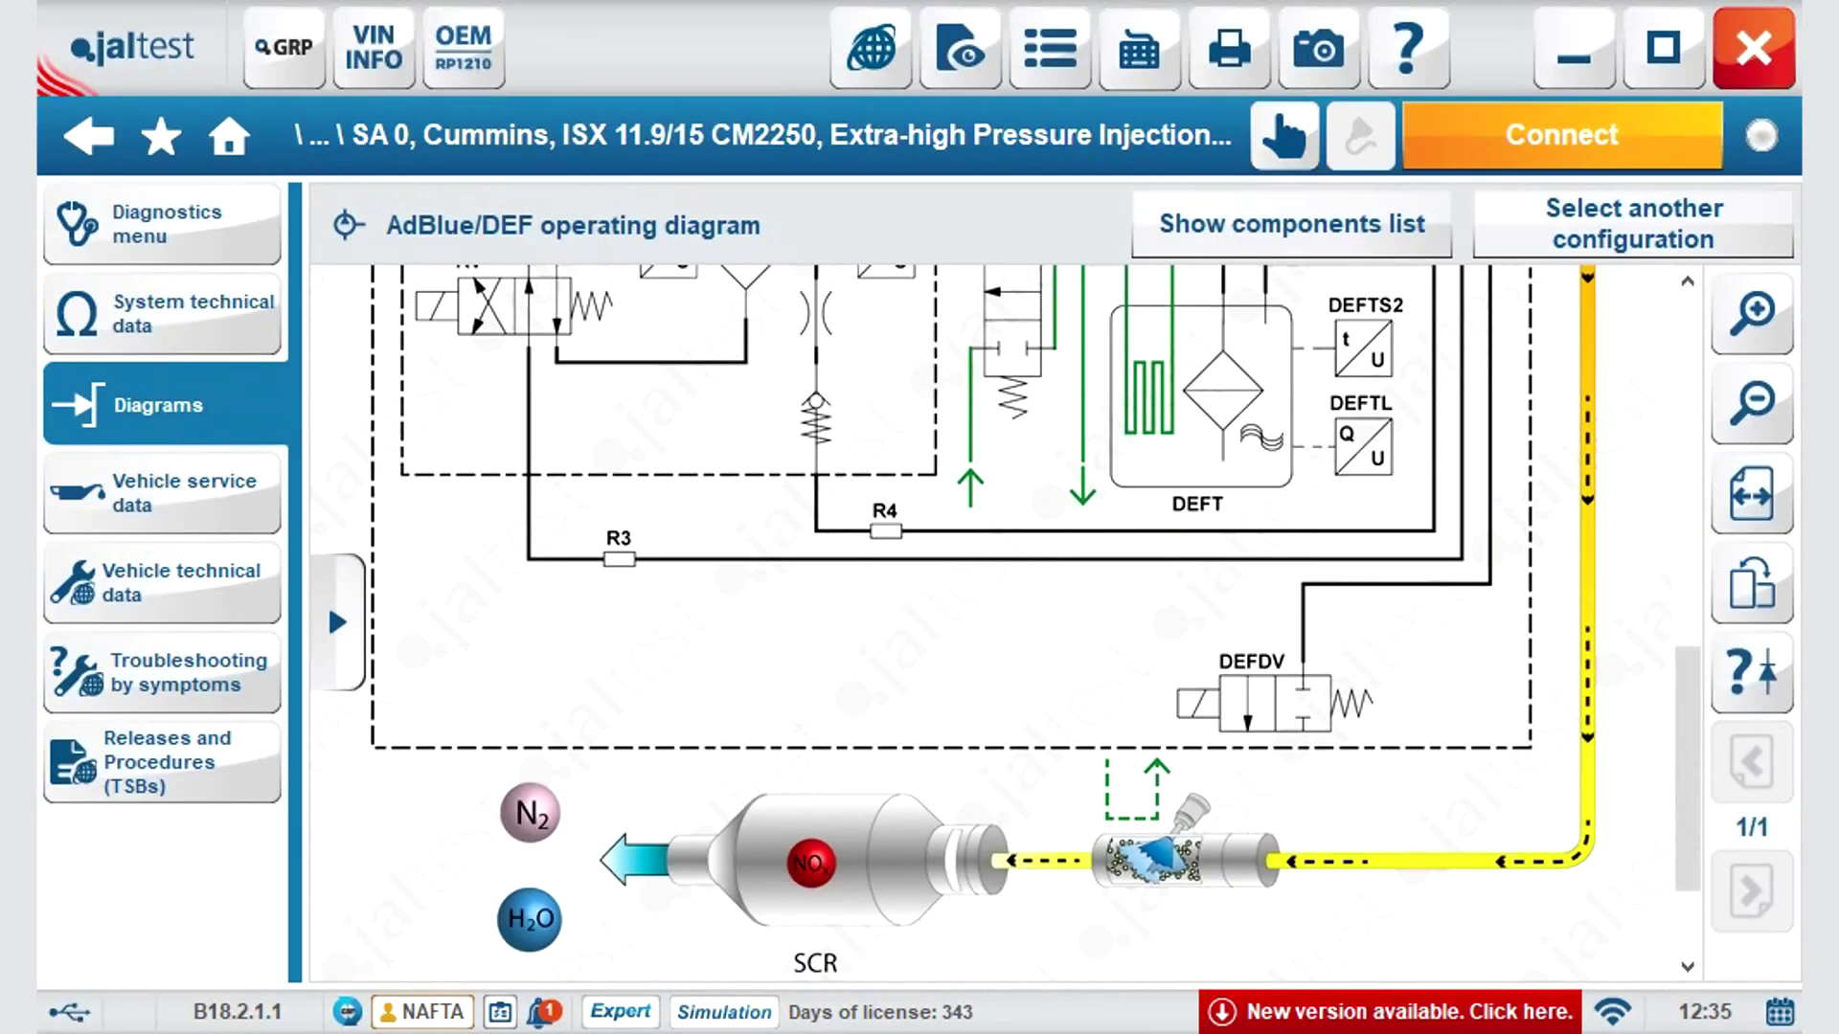
Open the block diagram "Electronic architecture of Freightliner Cascadia communication bus" and examine its control units, including the cab climate ECU.
click(1633, 224)
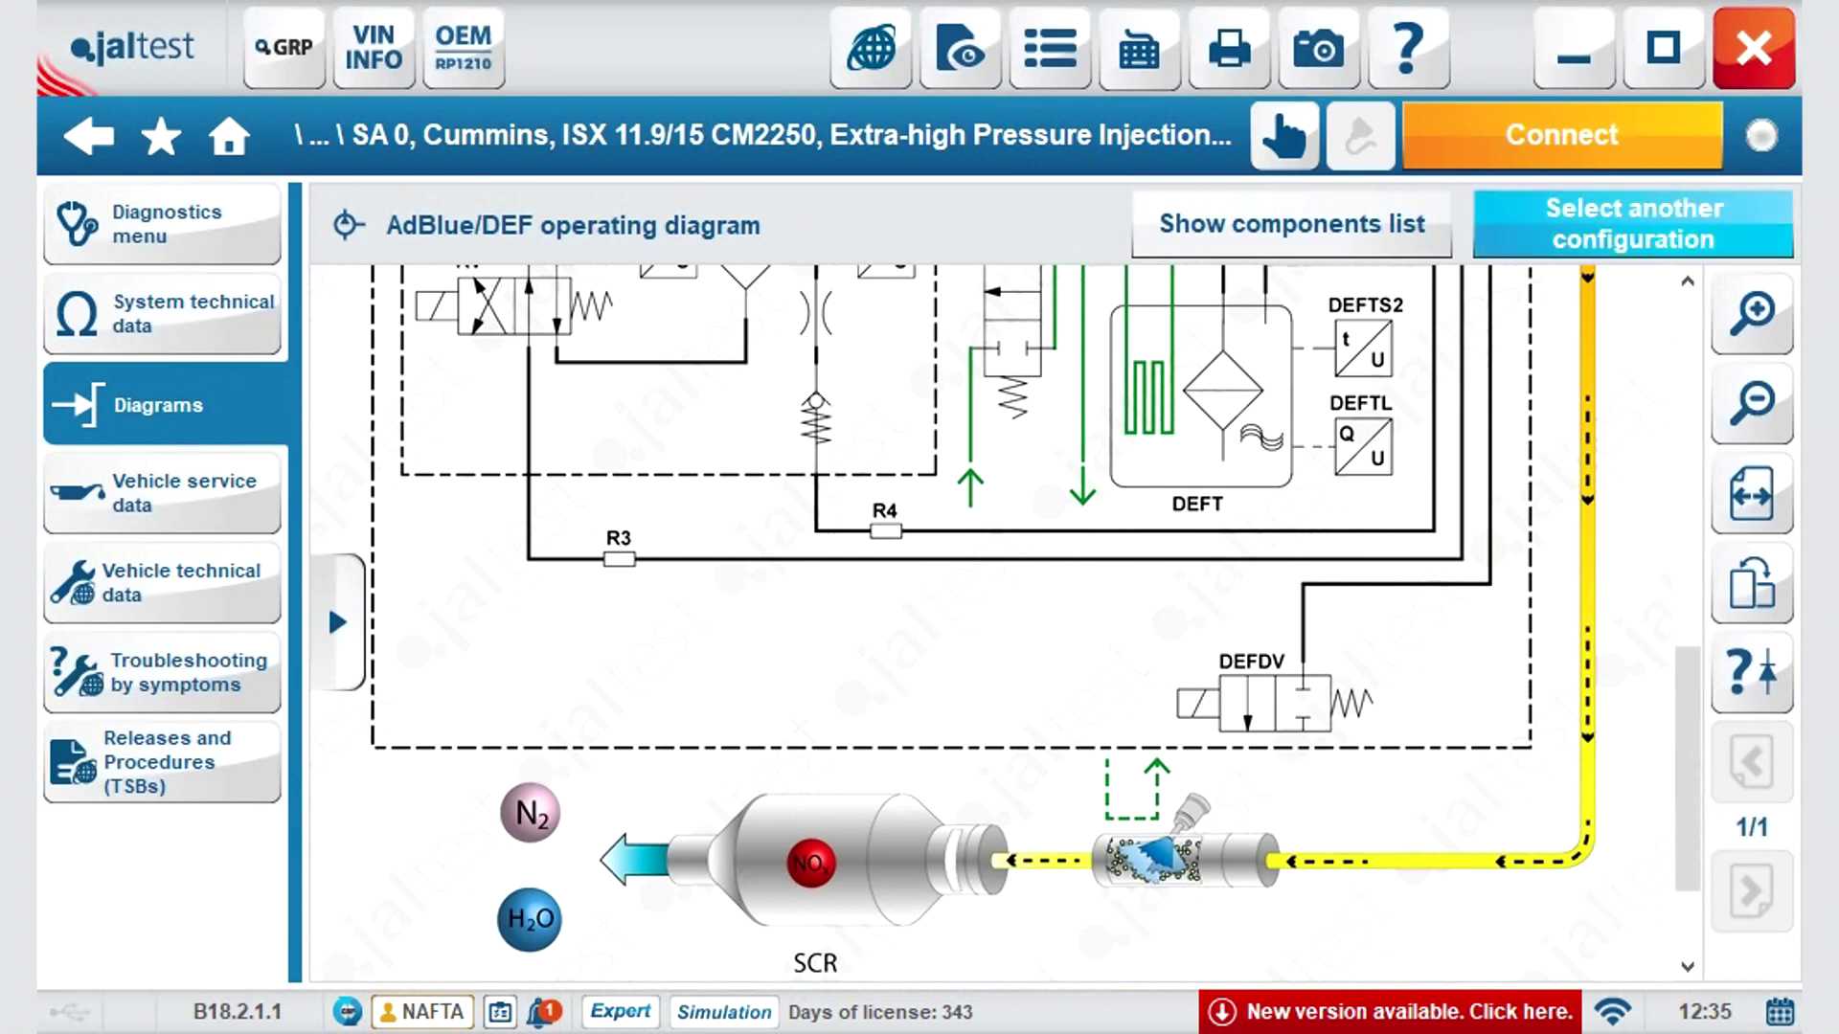
click(1633, 223)
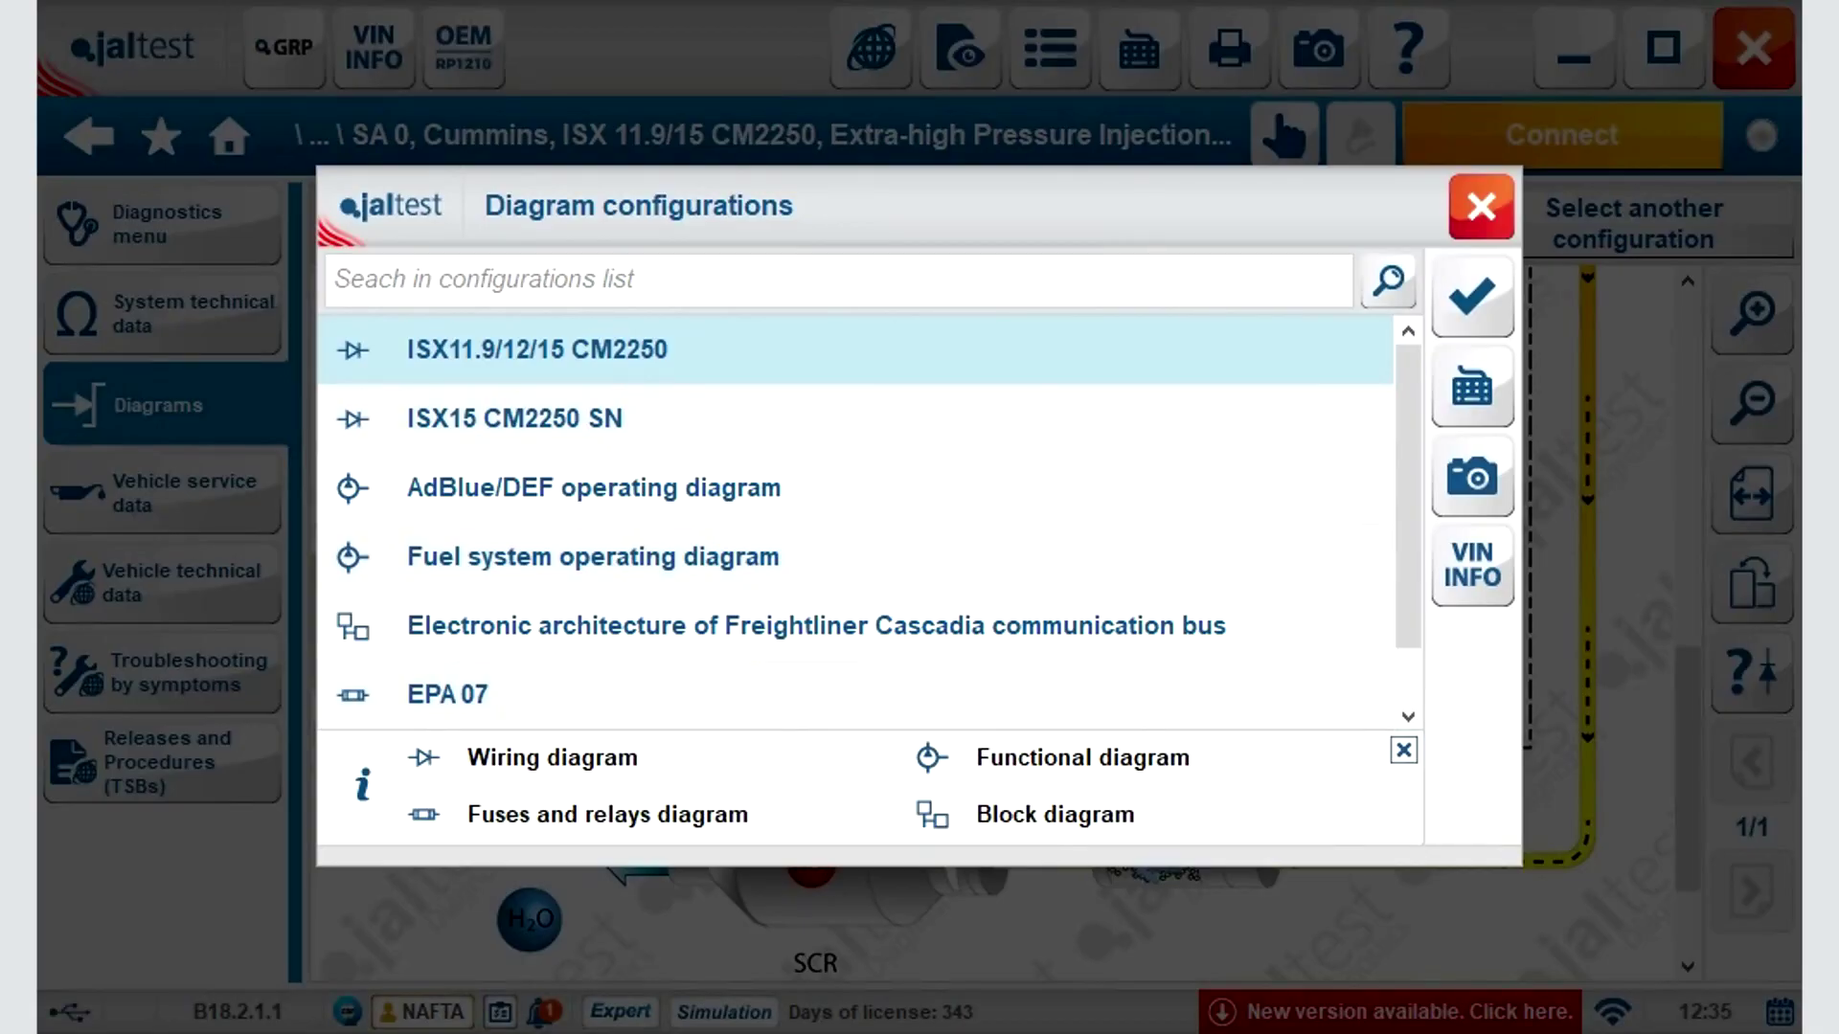
click(816, 625)
click(1472, 296)
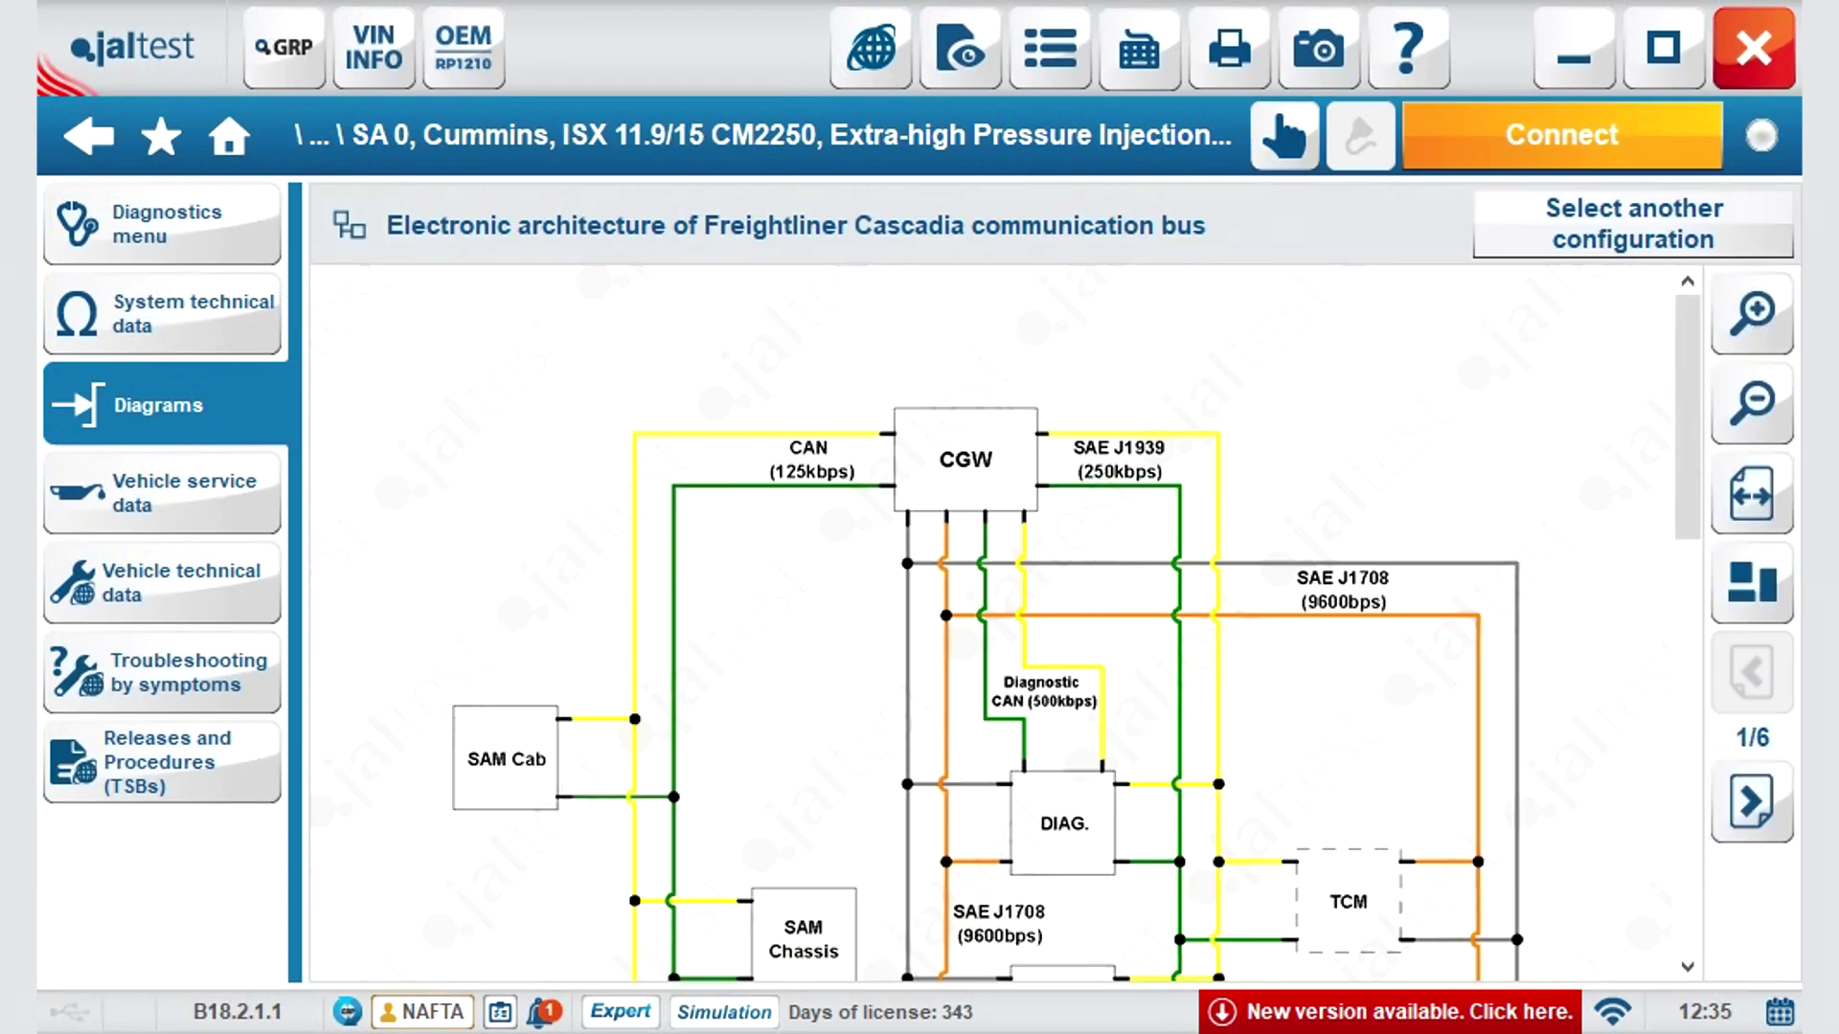
scroll(996, 622, down, 10)
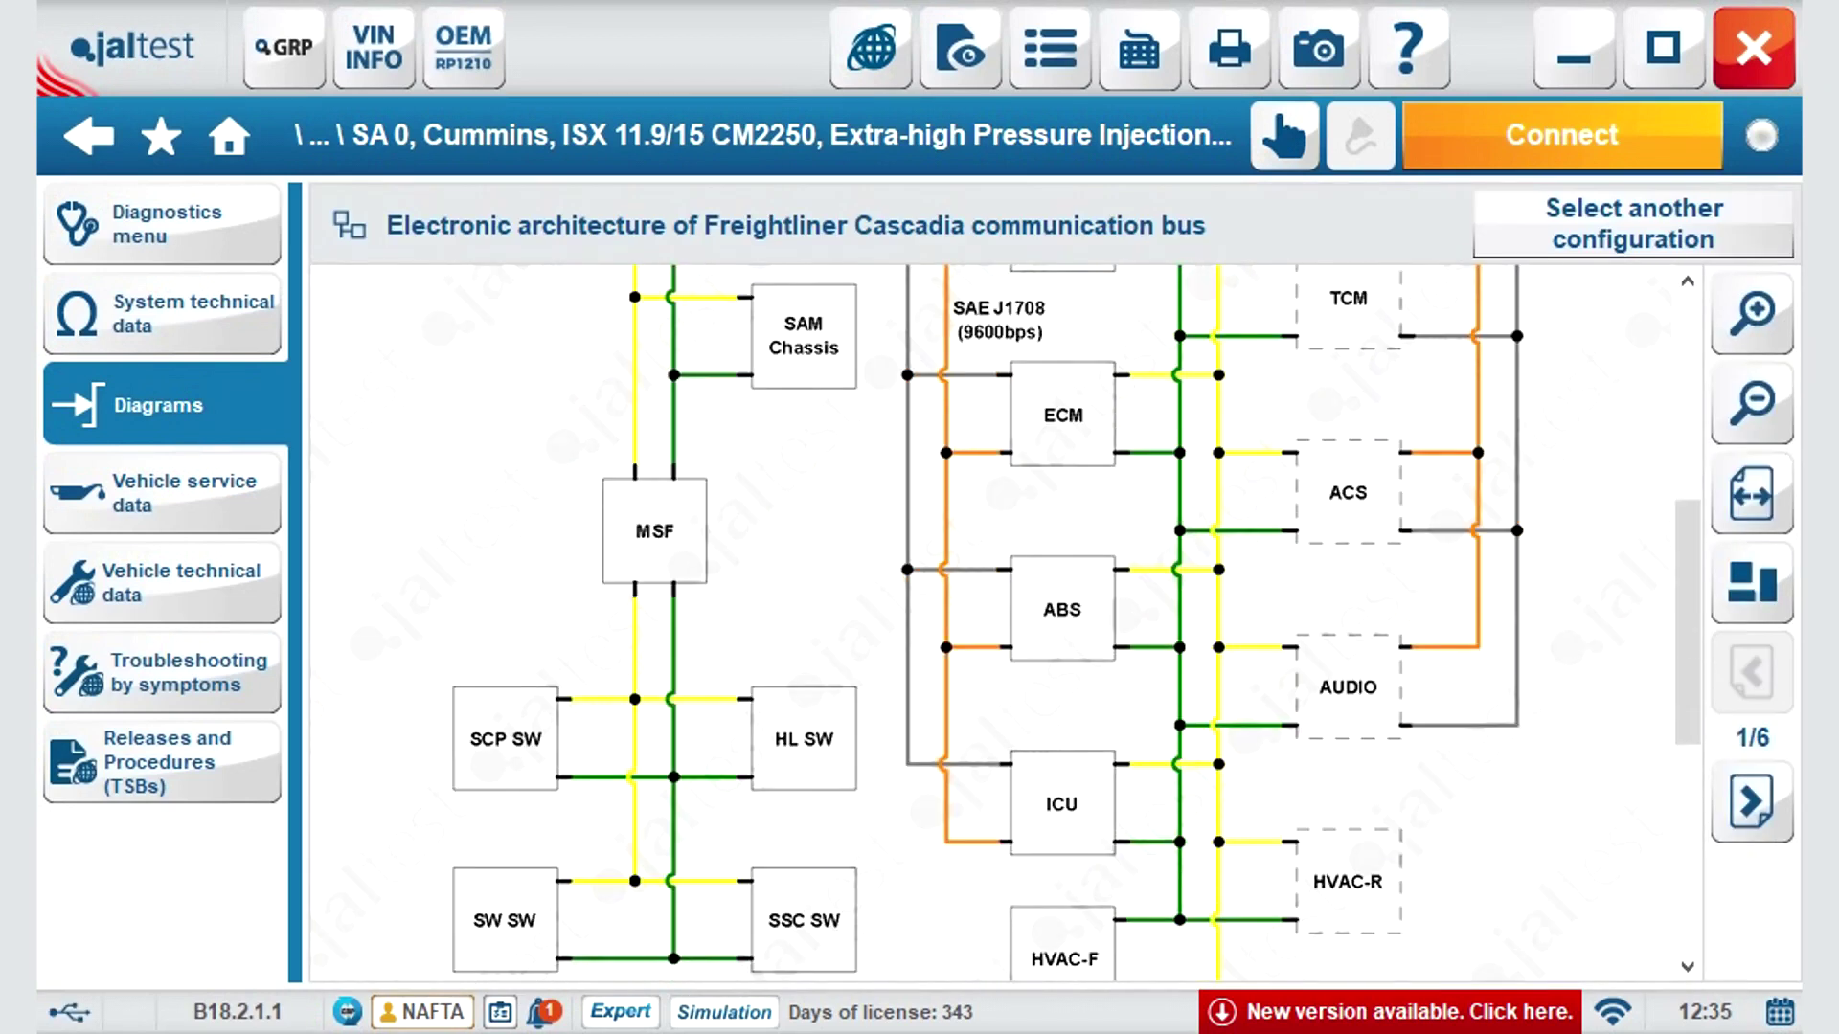
mouse_move(1062, 838)
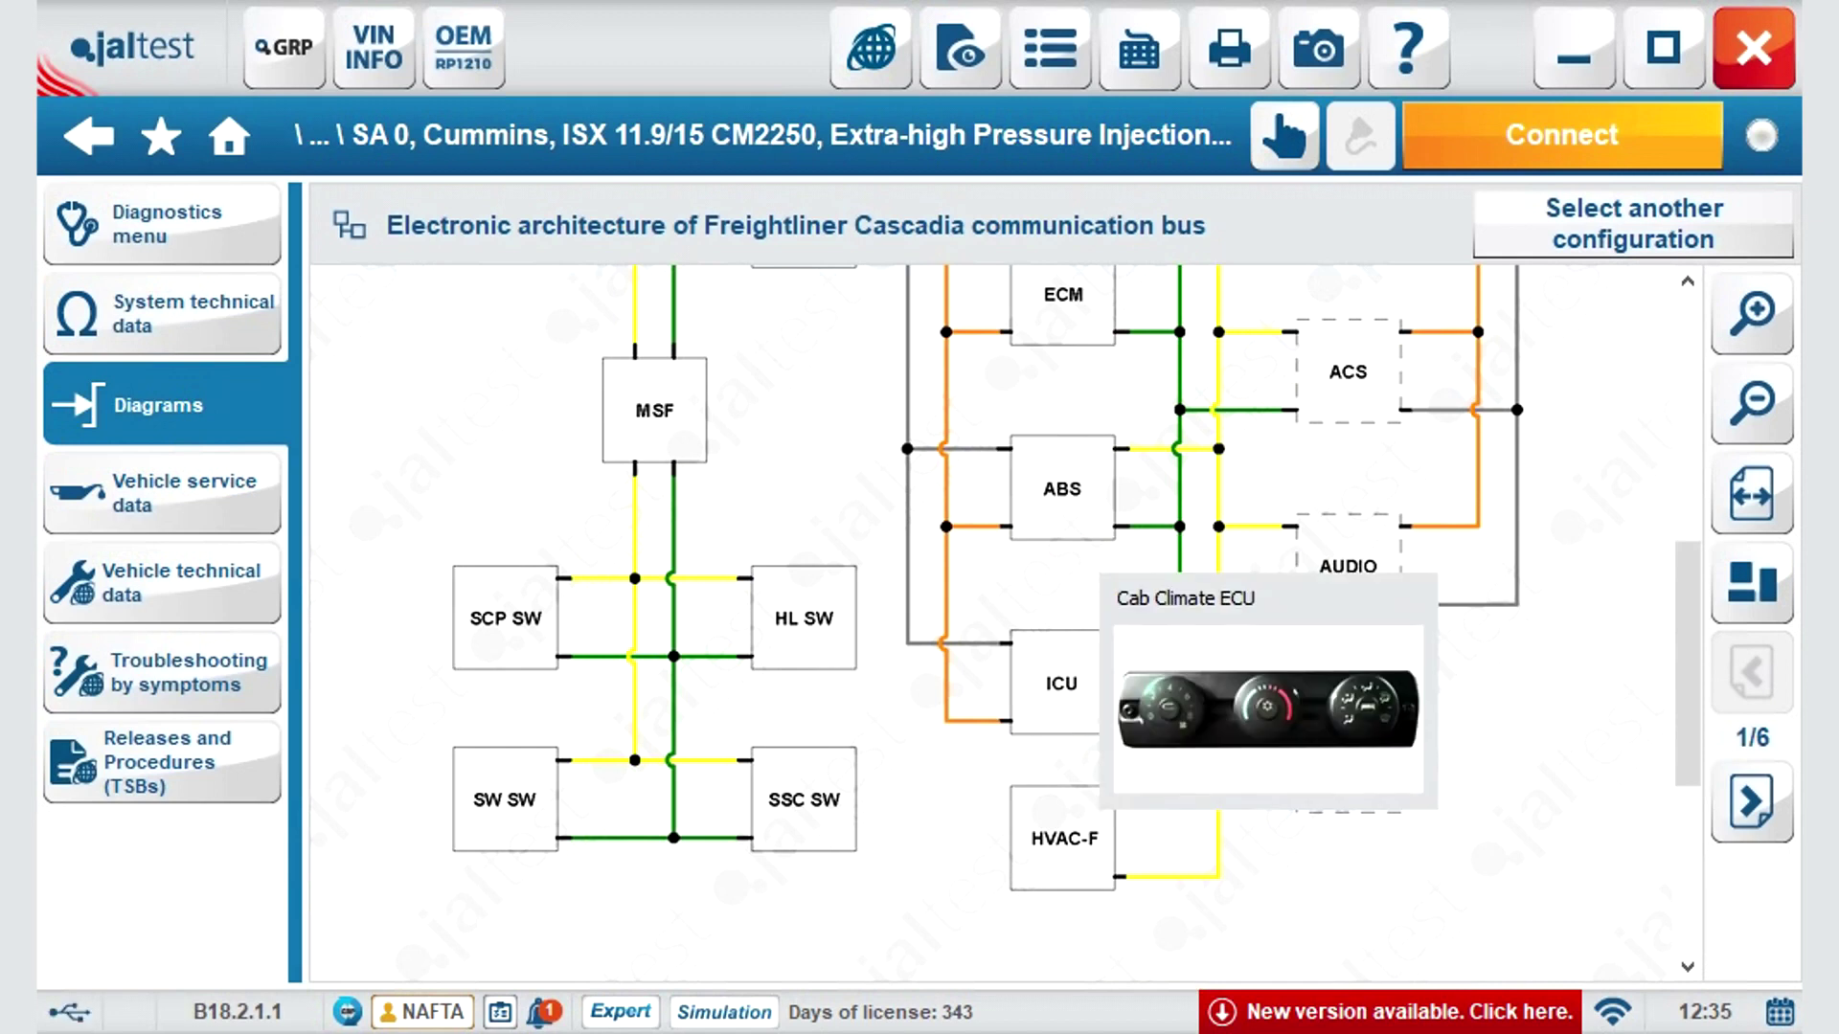
mouse_move(807, 795)
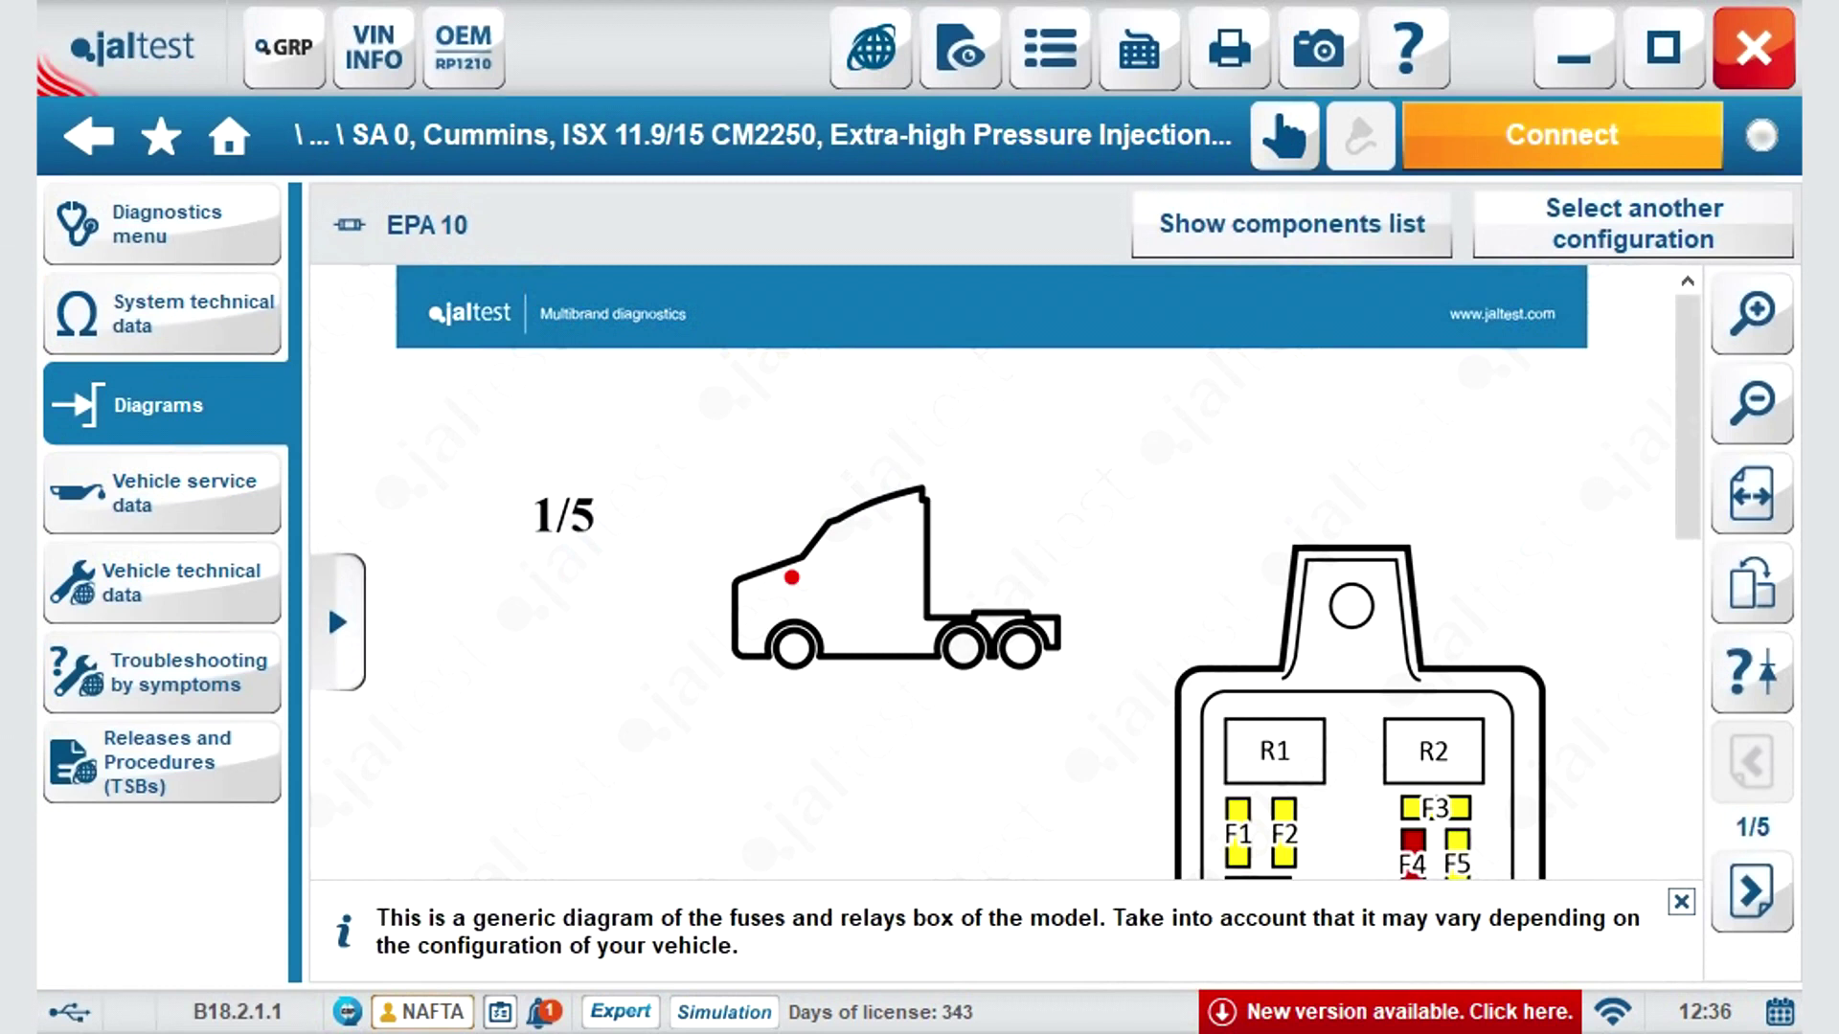
Examine the first page of the EPA 10 fuses and relays diagram, including fuse F13 and connectors X56 to X59.
scroll(991, 572, down, 8)
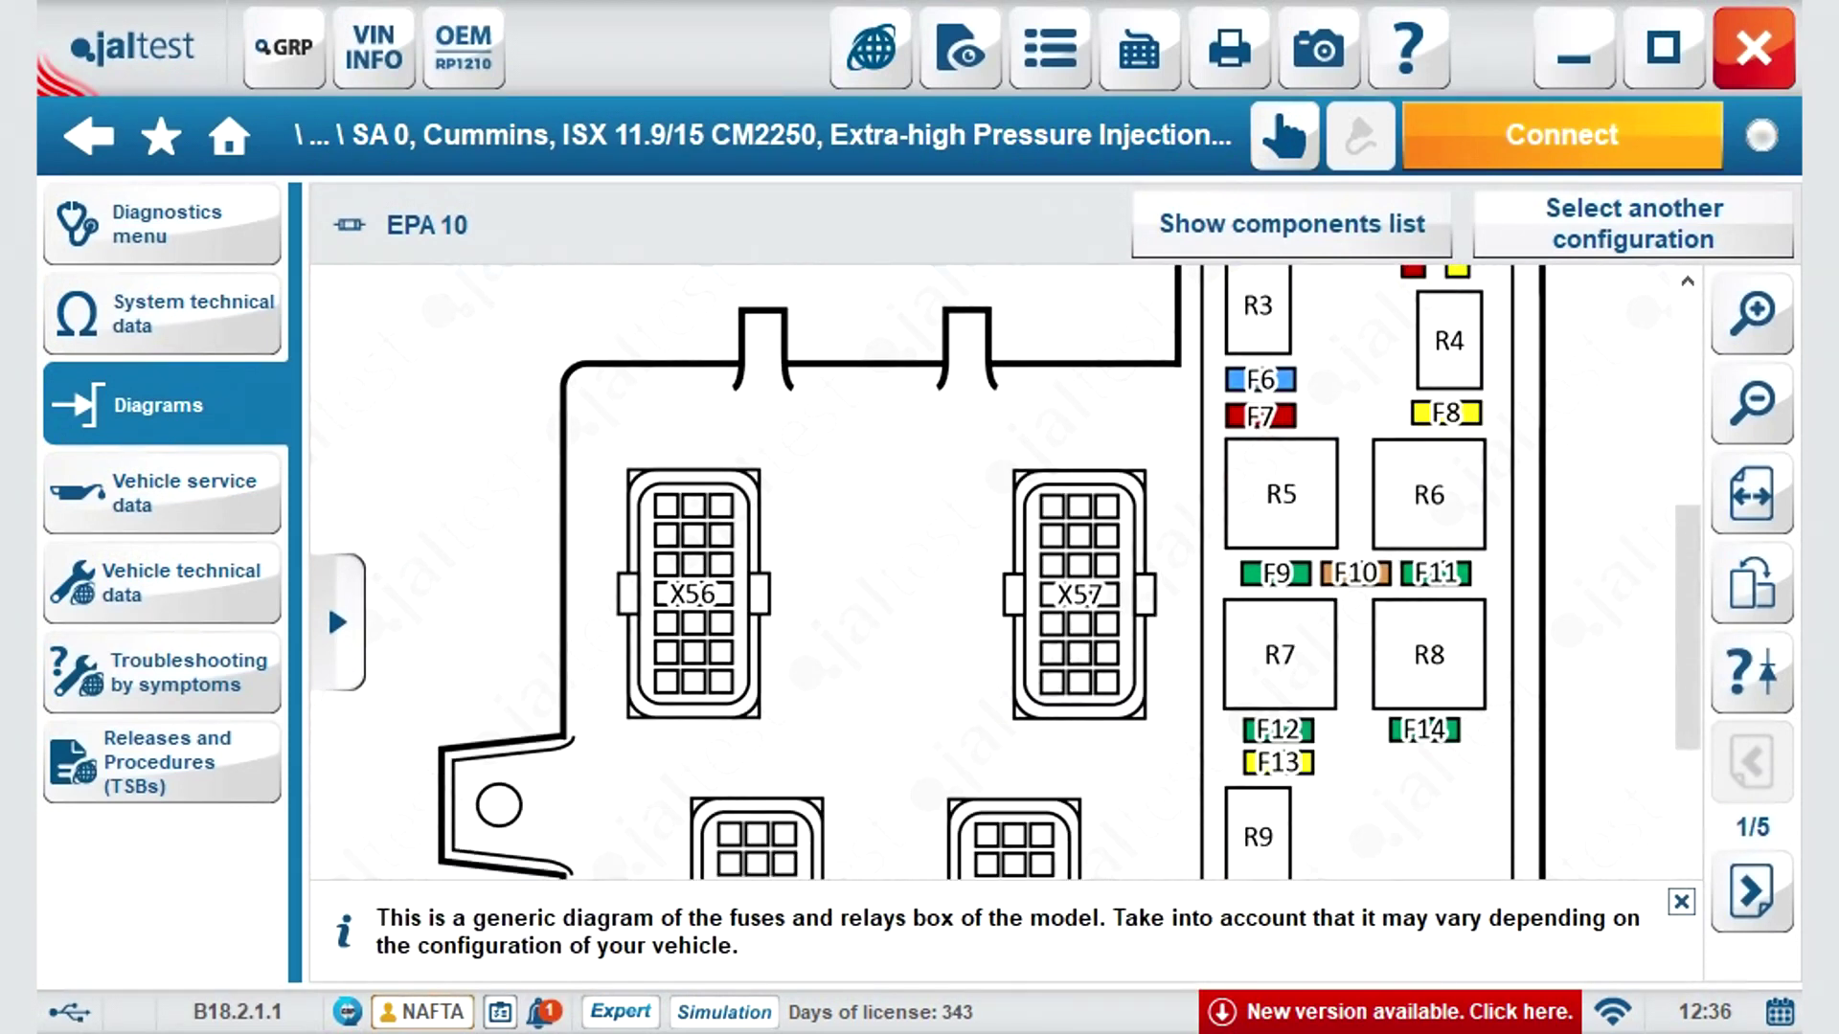
scroll(996, 575, down, 3)
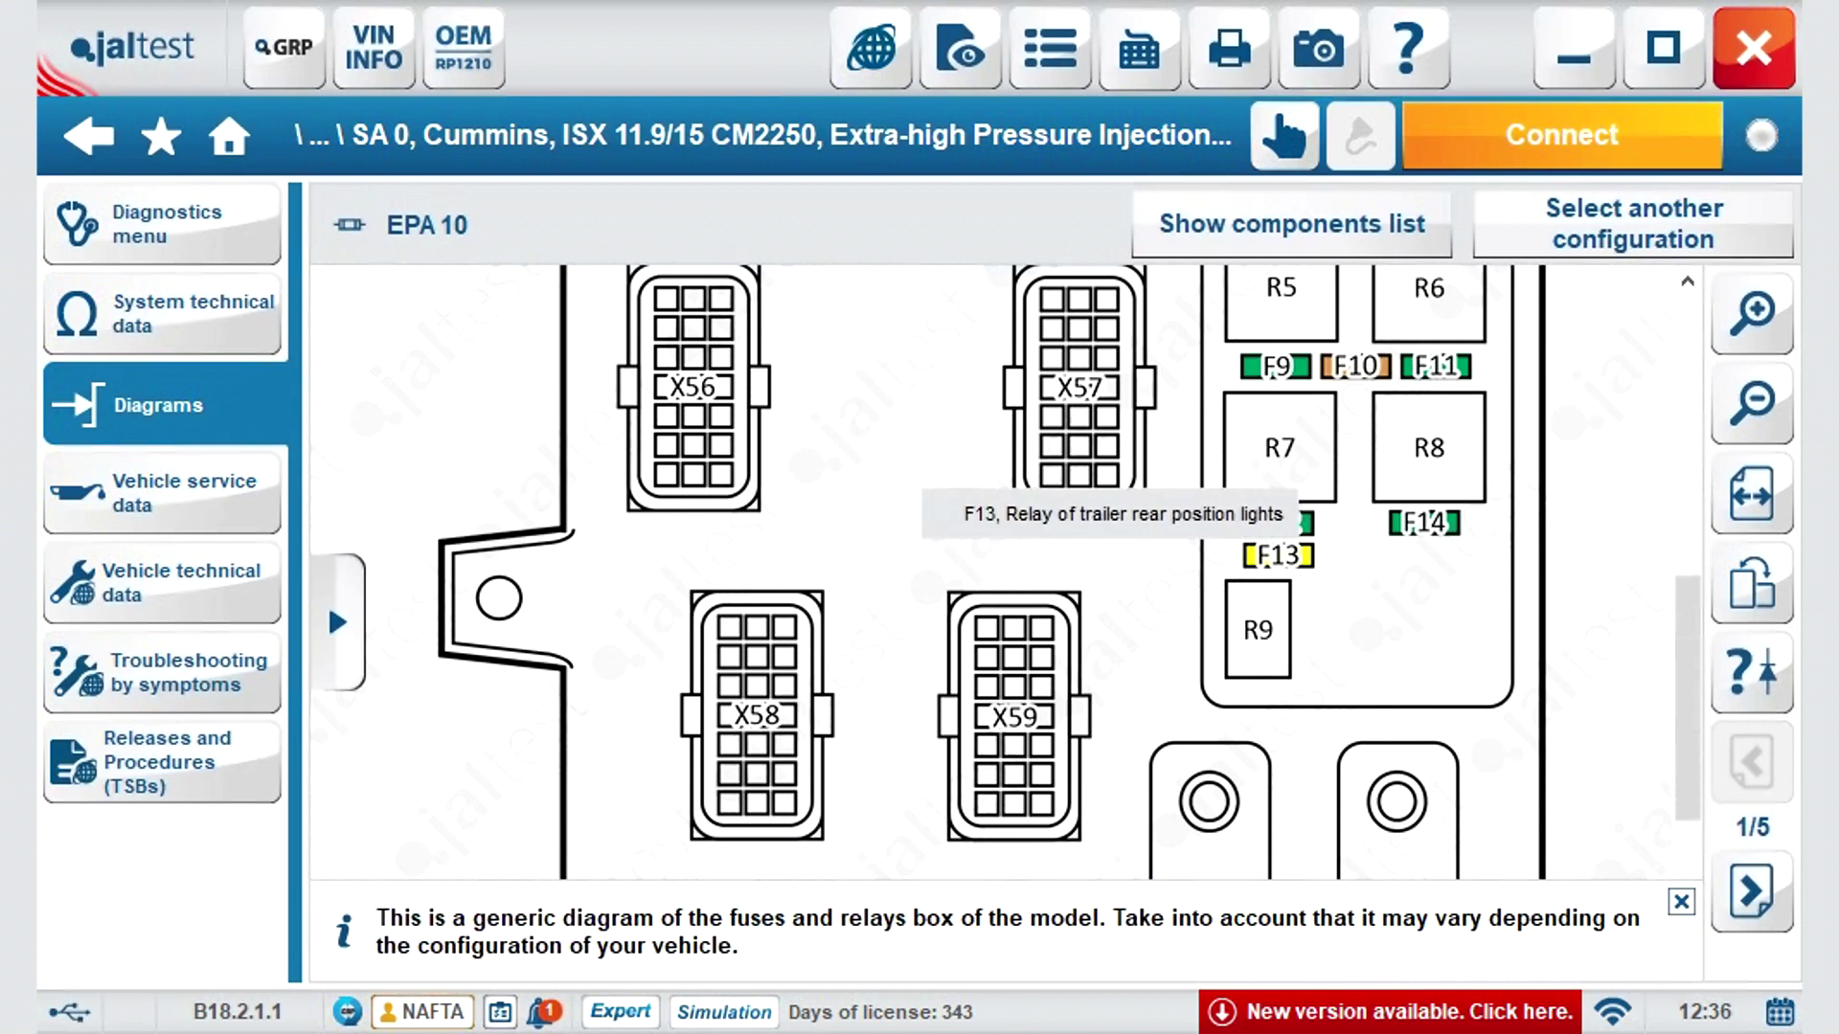
scroll(1006, 575, down, 2)
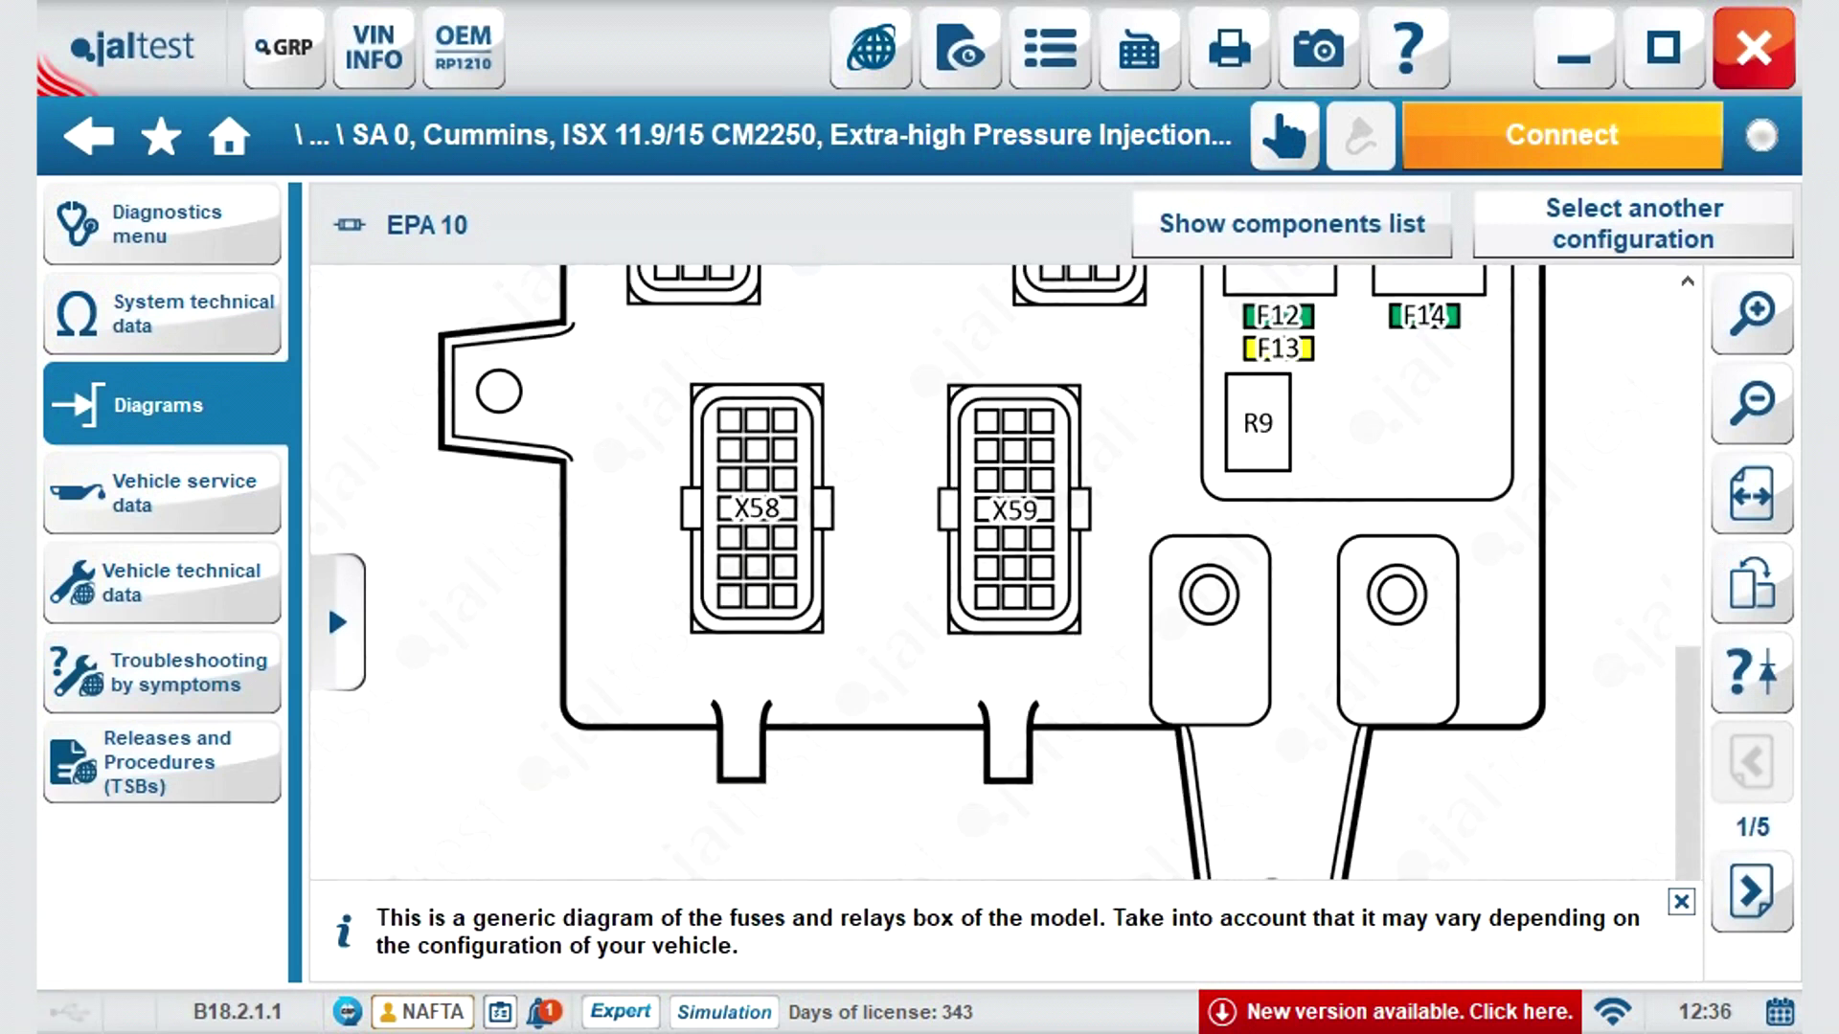
Open the vehicle service data for engine type ISX 11.9/12/15 CM2250 EPA10 and expand Complete Service interval A - 25,000 mi.
click(162, 224)
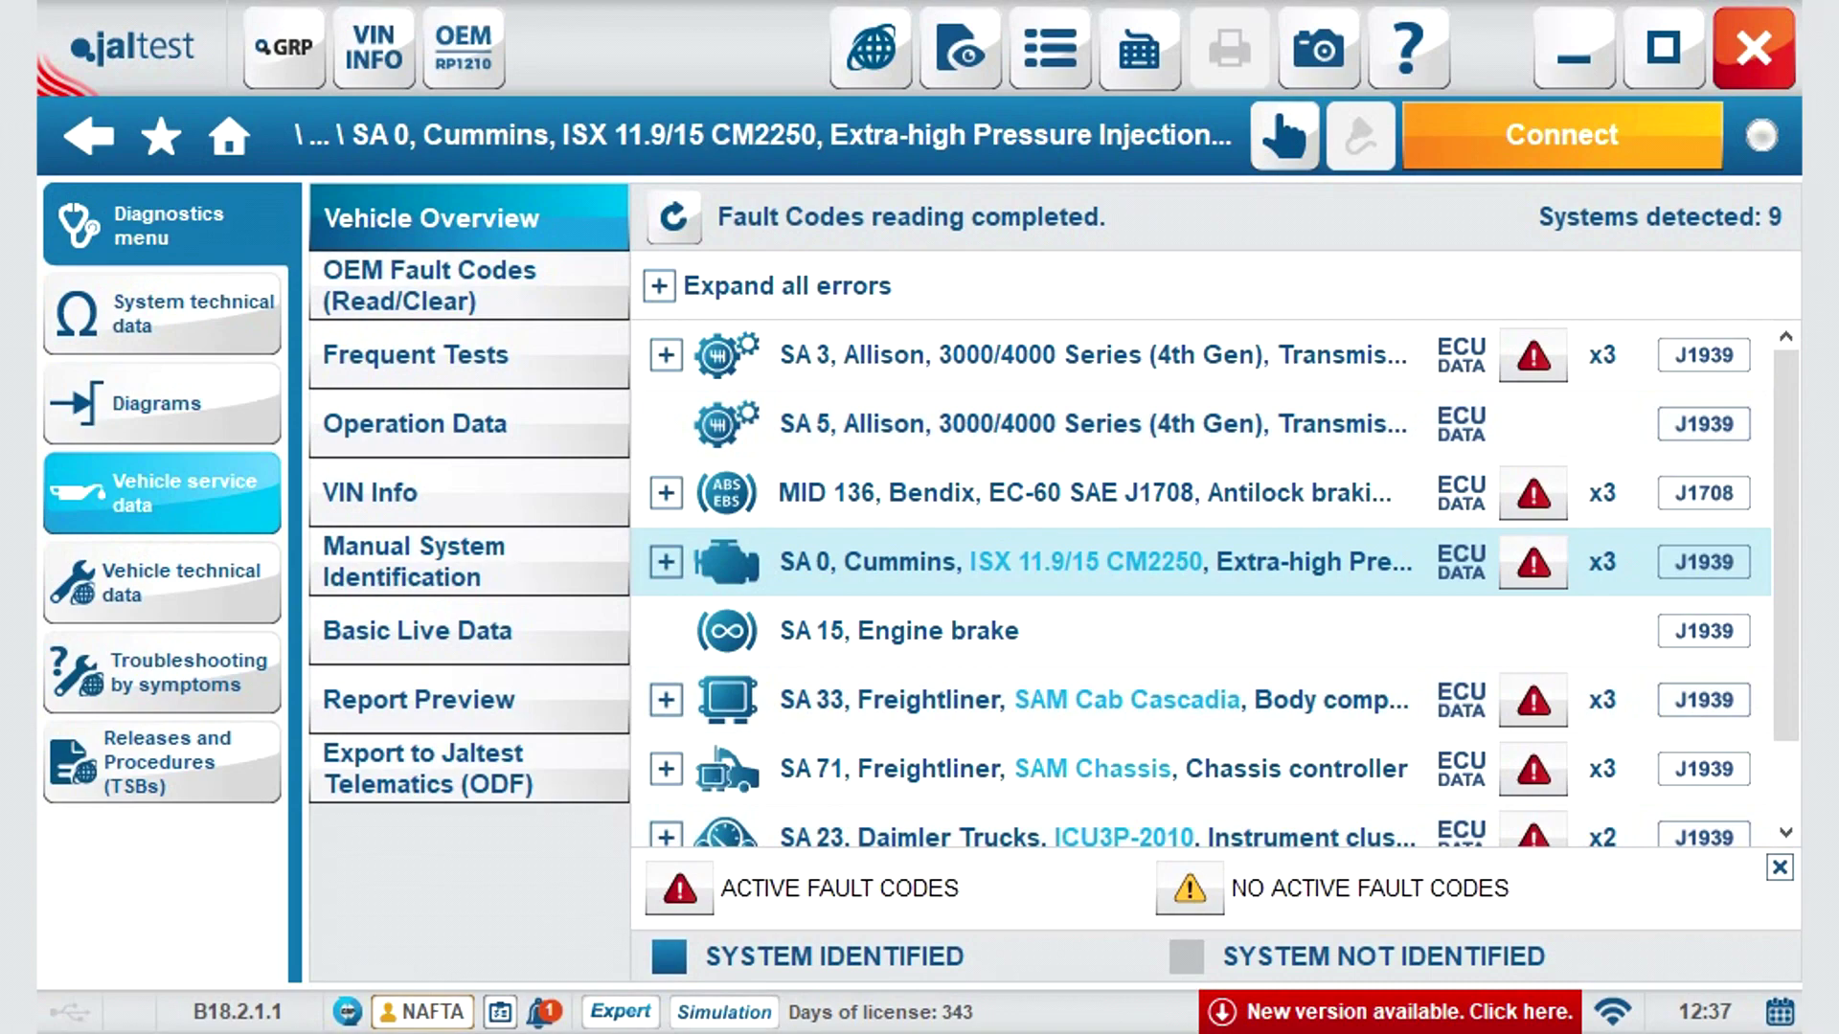
click(163, 493)
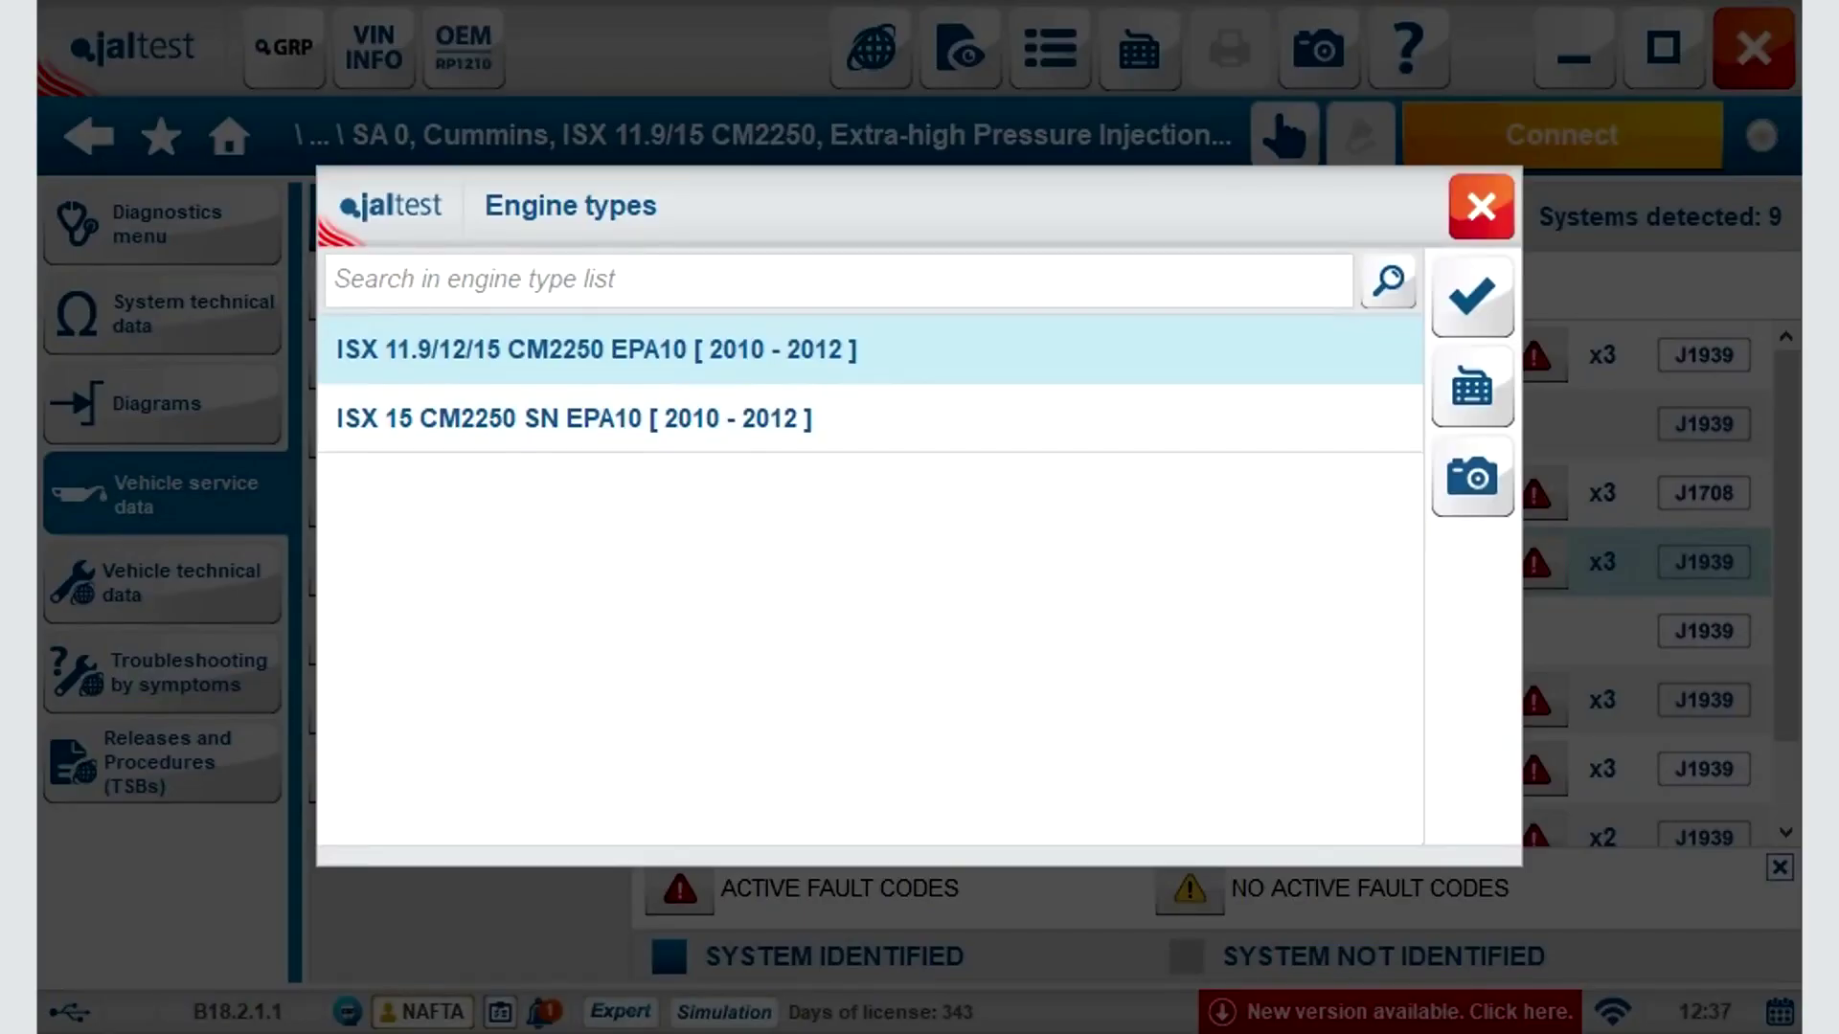
click(1472, 296)
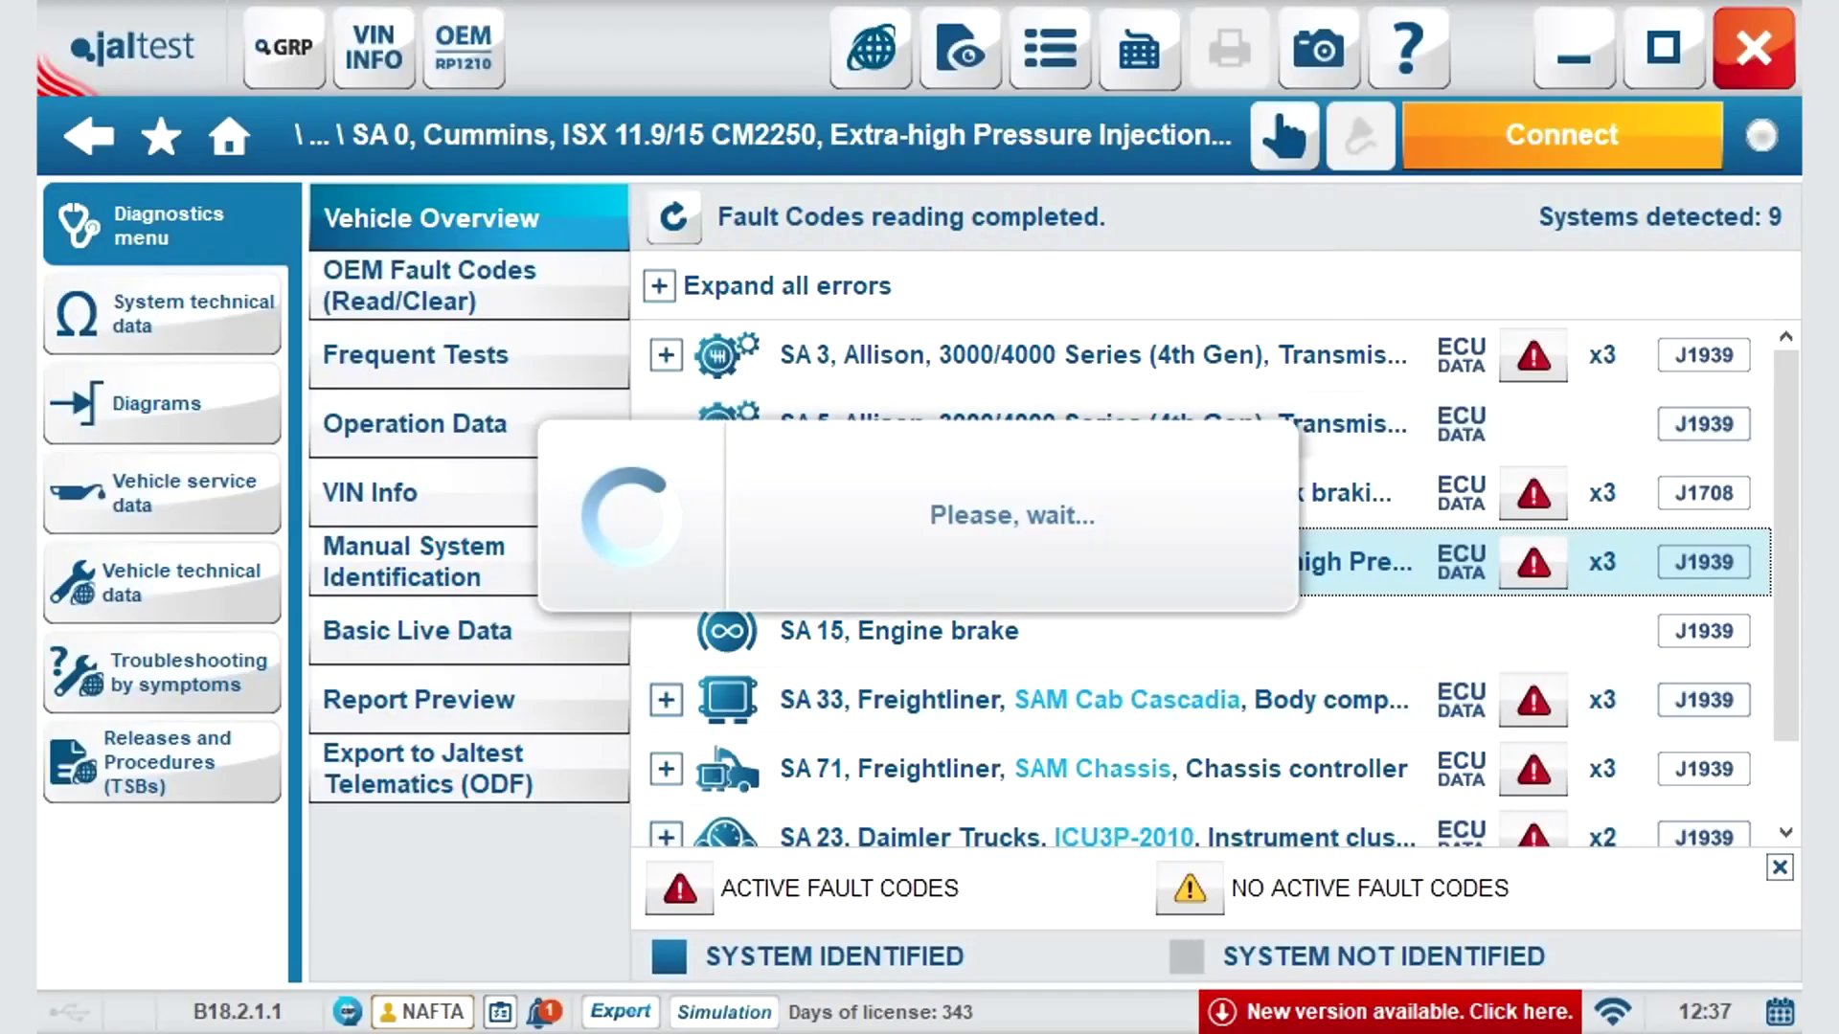
click(508, 306)
click(546, 451)
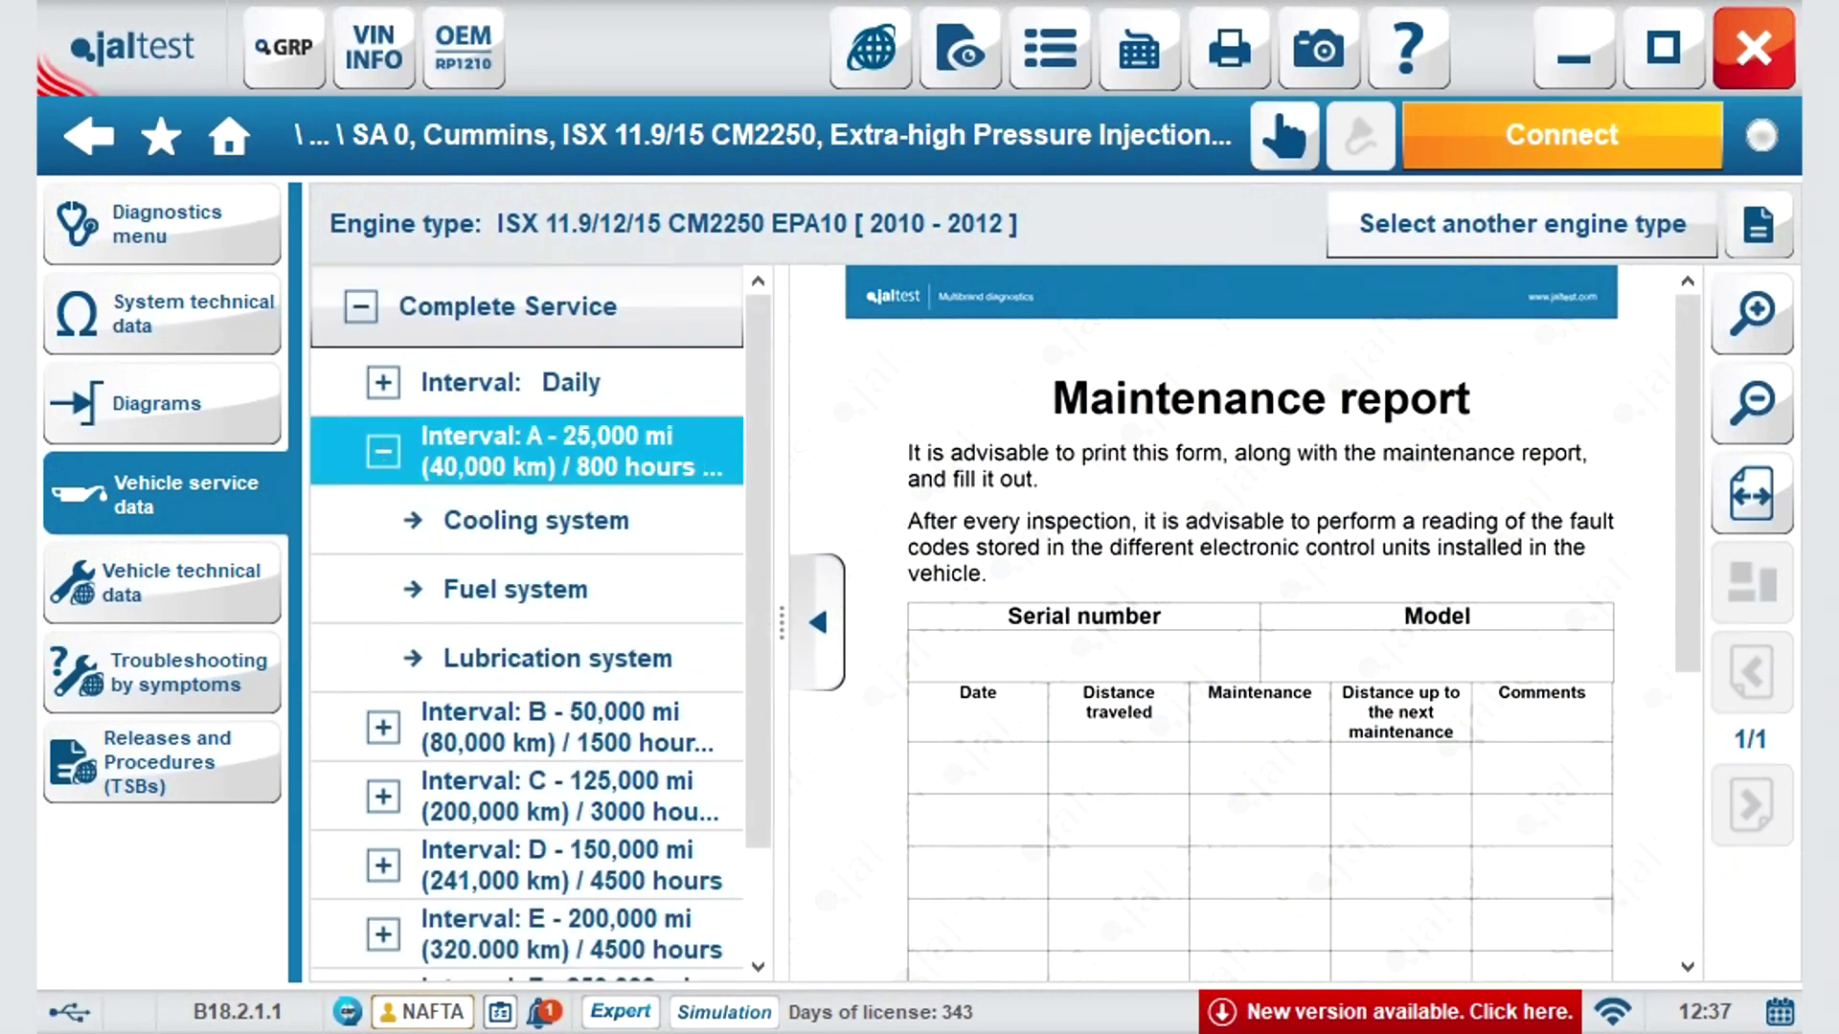
Select the individual cooling system and fuel system services under maintenance interval A.
click(535, 520)
click(875, 386)
click(876, 458)
click(875, 526)
click(526, 589)
click(875, 382)
click(875, 451)
Select the engine oil and oil filter change under interval A with the comment "Changed and added", and preview the maintenance report.
click(558, 657)
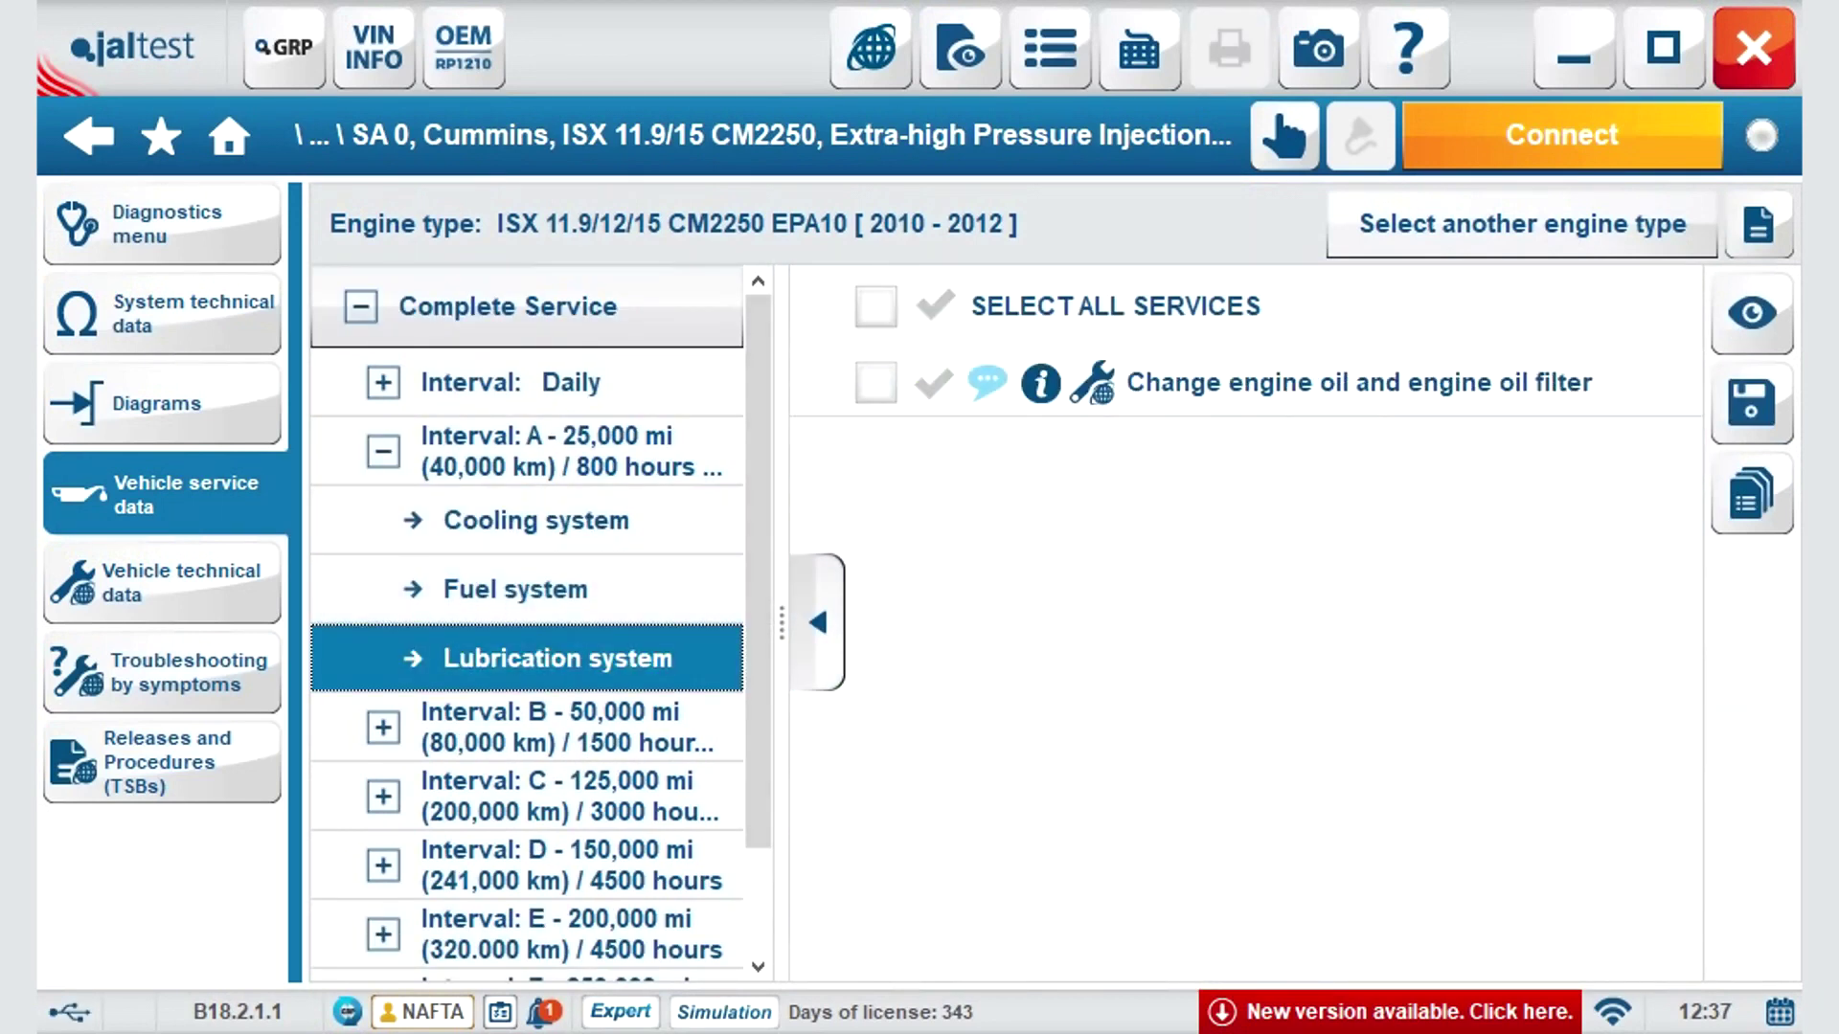
click(875, 382)
click(985, 382)
text(Changed and added)
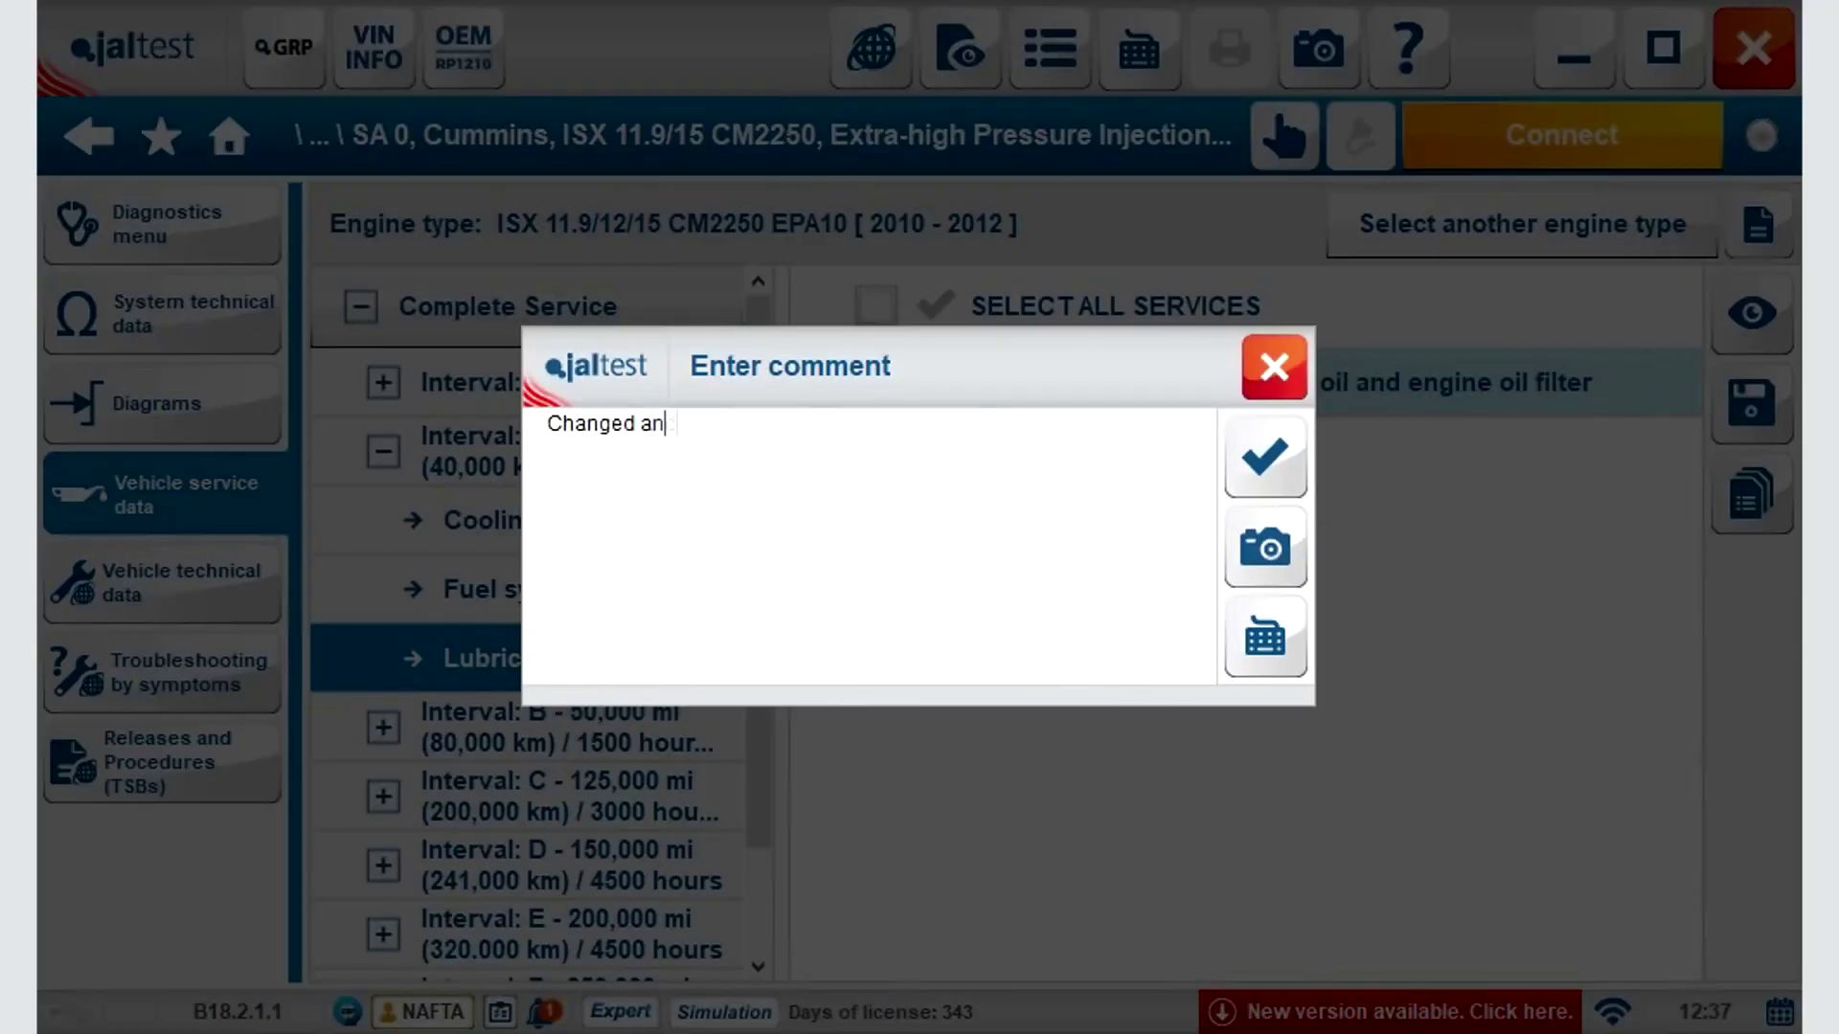
click(1265, 456)
click(1752, 314)
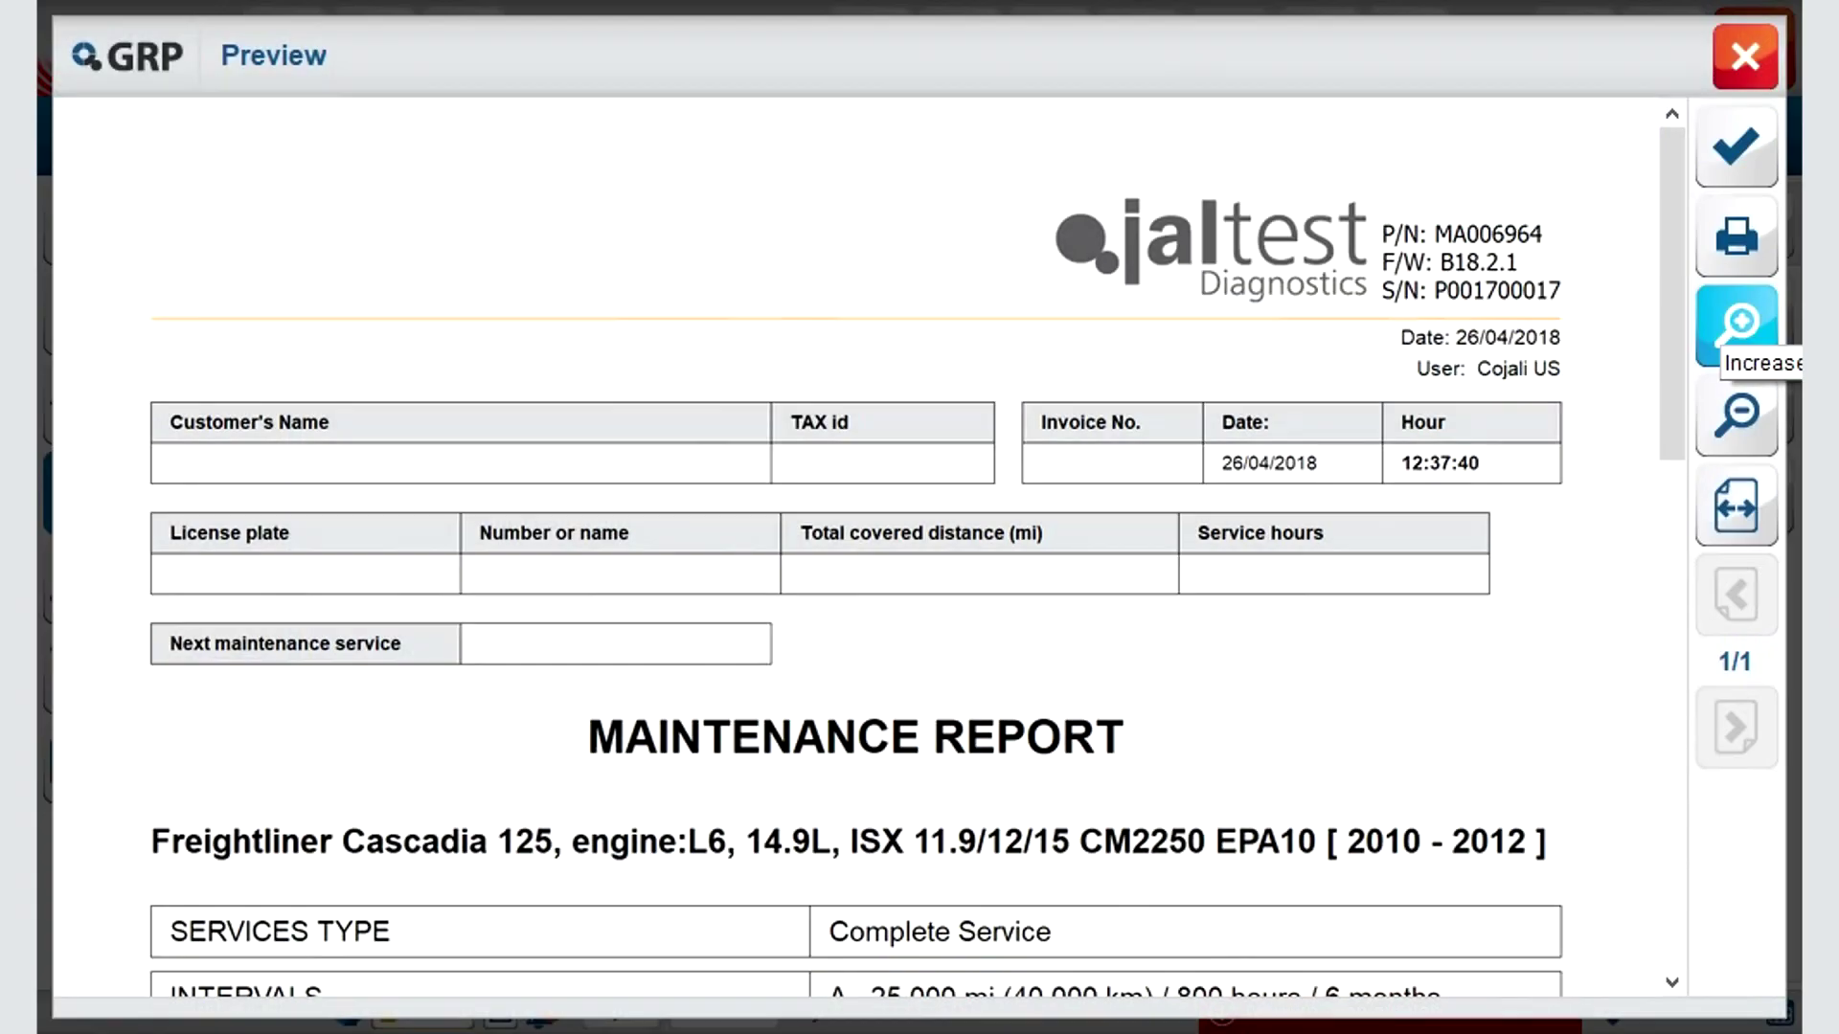
scroll(855, 546, down, 5)
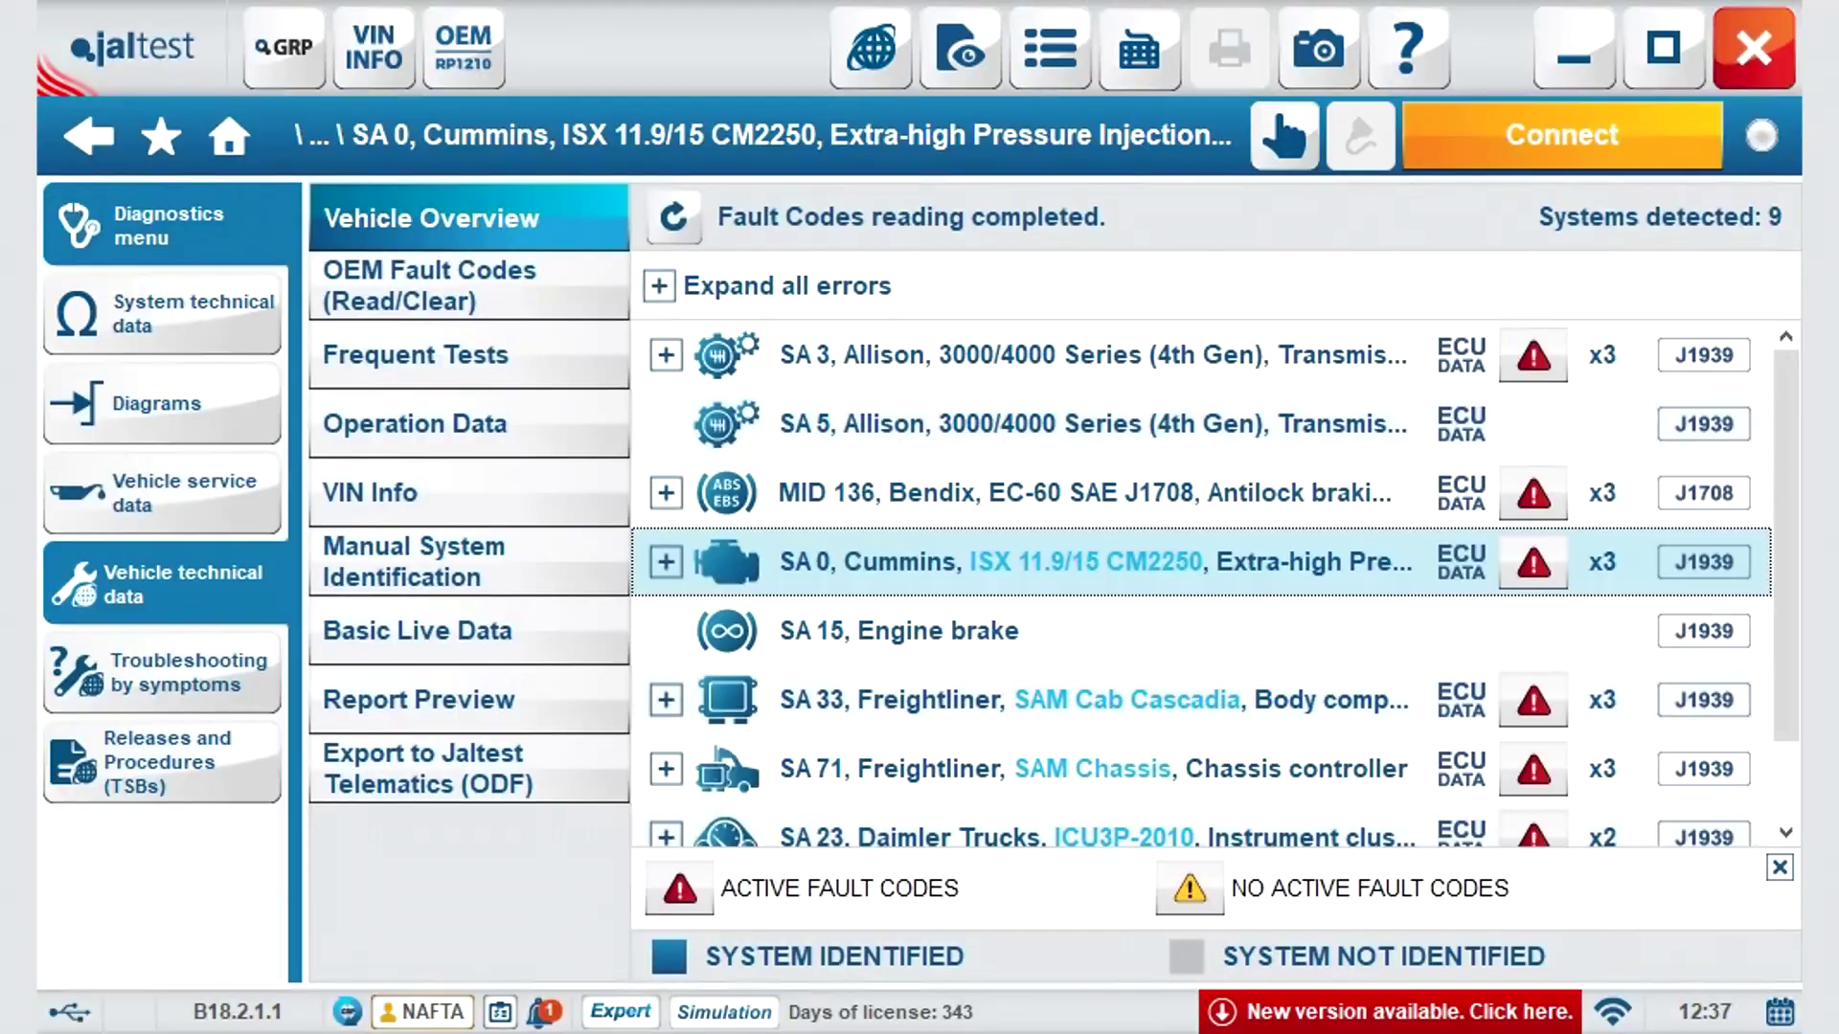
Open the vehicle technical data for engine type 400ST (ISX12) EPA10.
click(161, 582)
scroll(862, 574, down, 10)
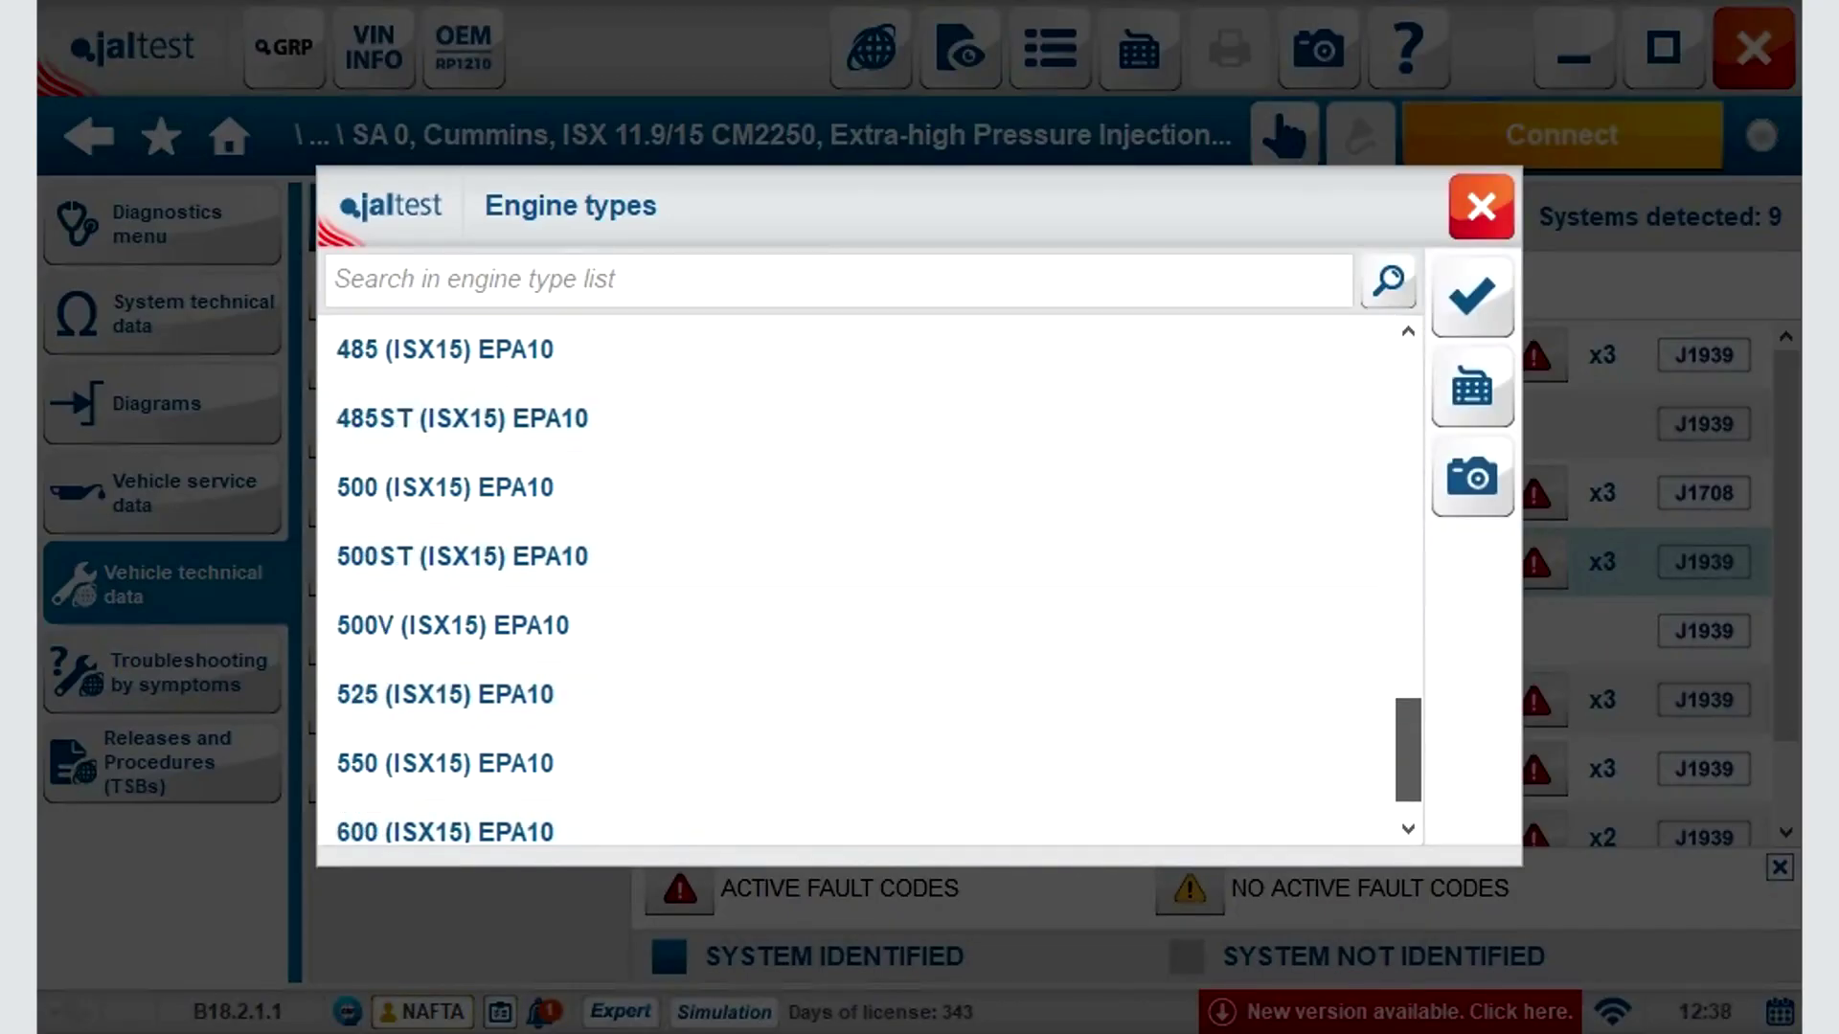
click(1445, 312)
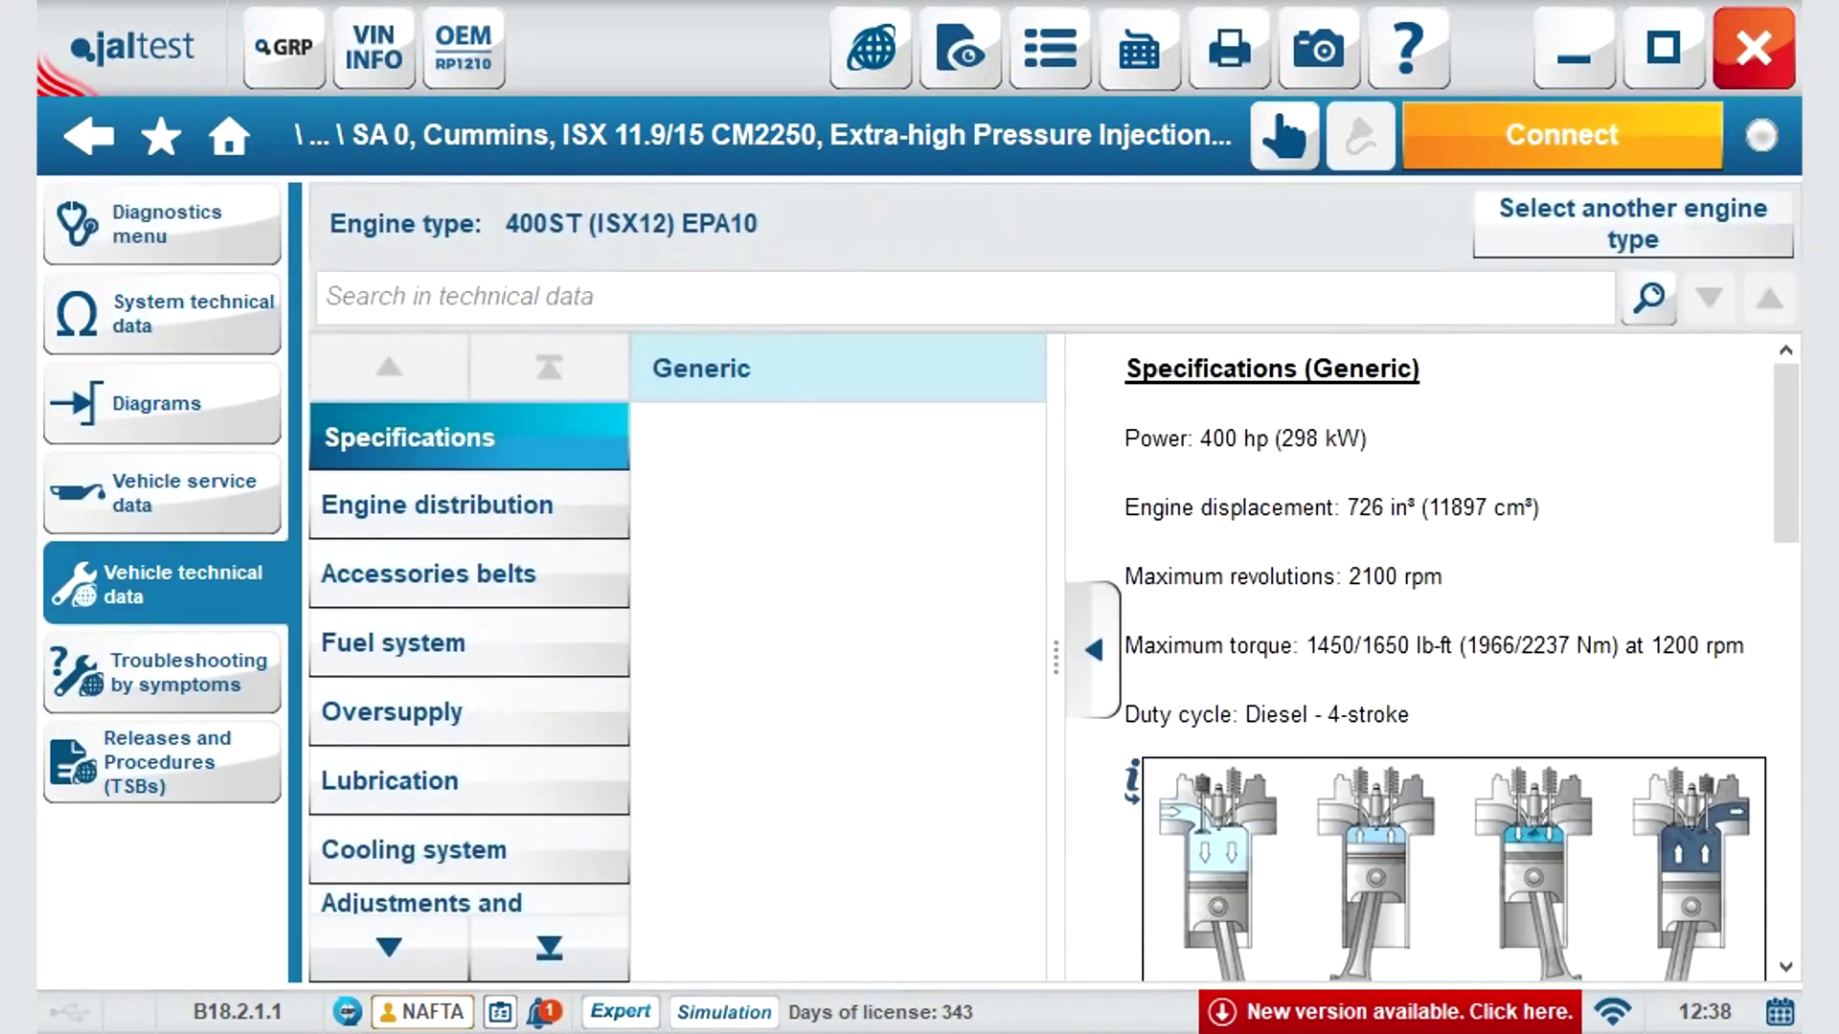
View the generic engine distribution data and the measurements under adjustments and tolerances.
click(468, 505)
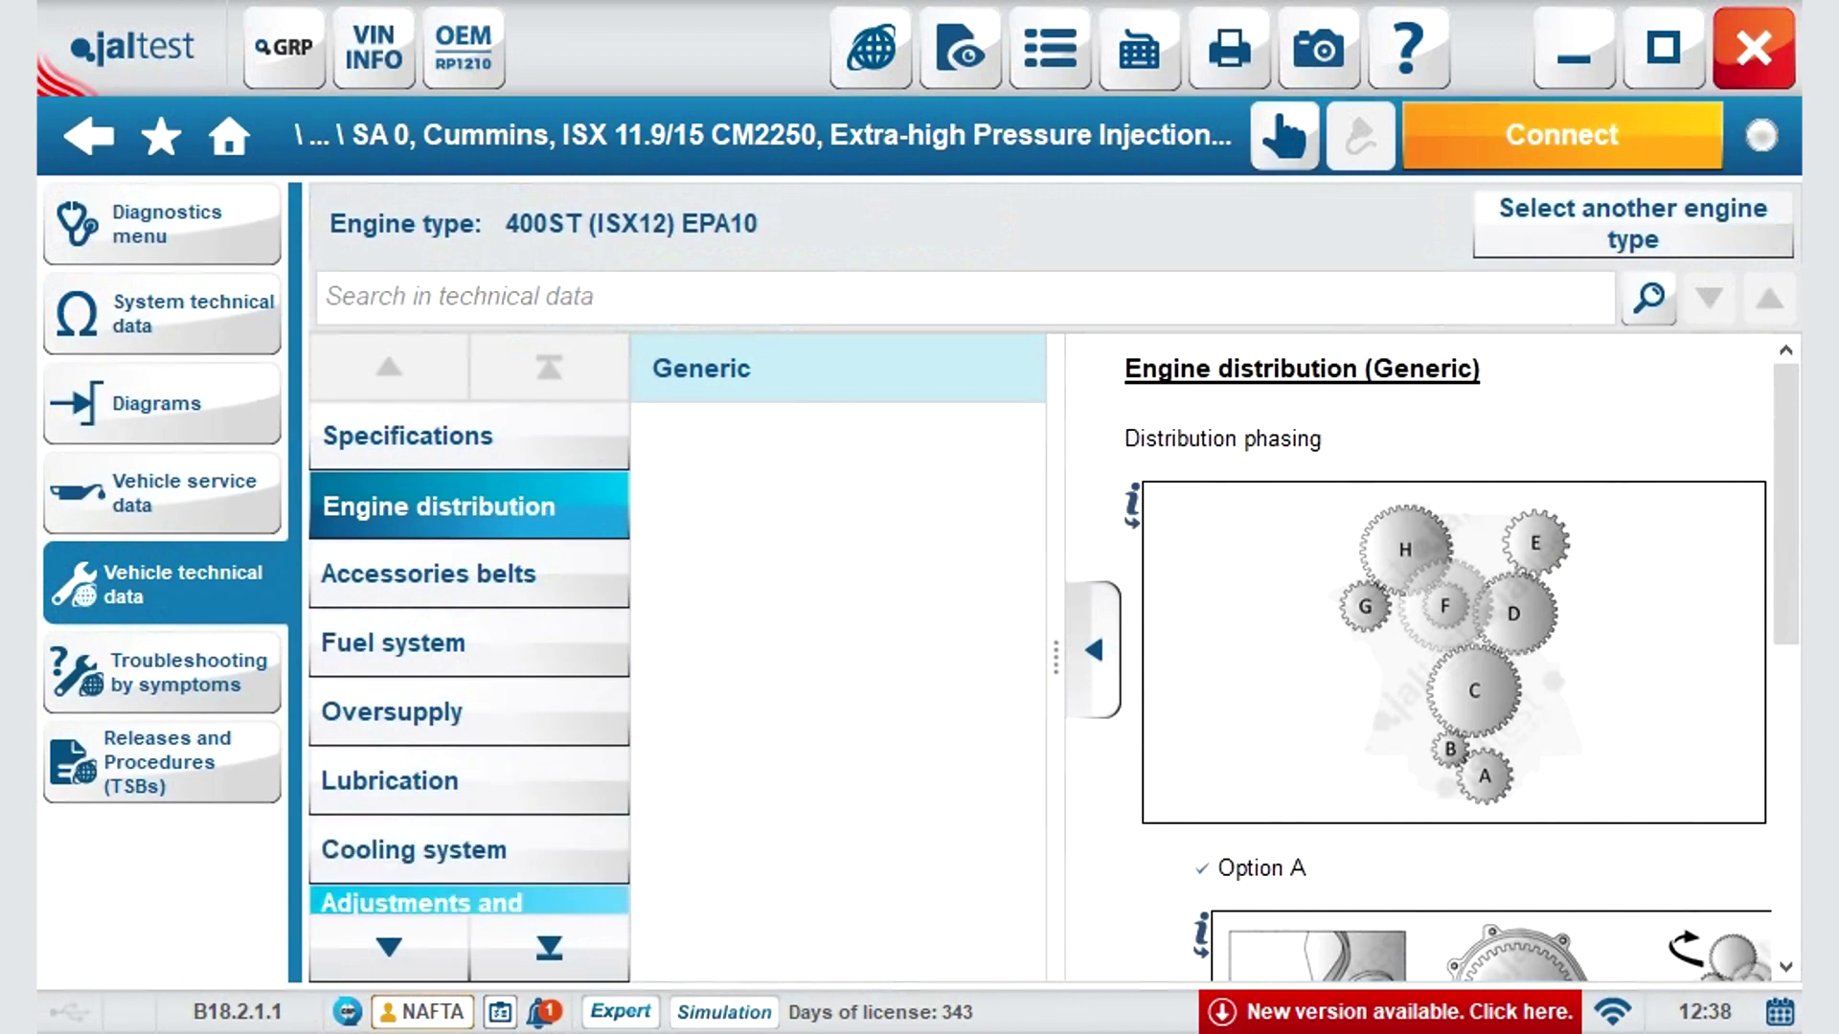
click(468, 901)
click(837, 436)
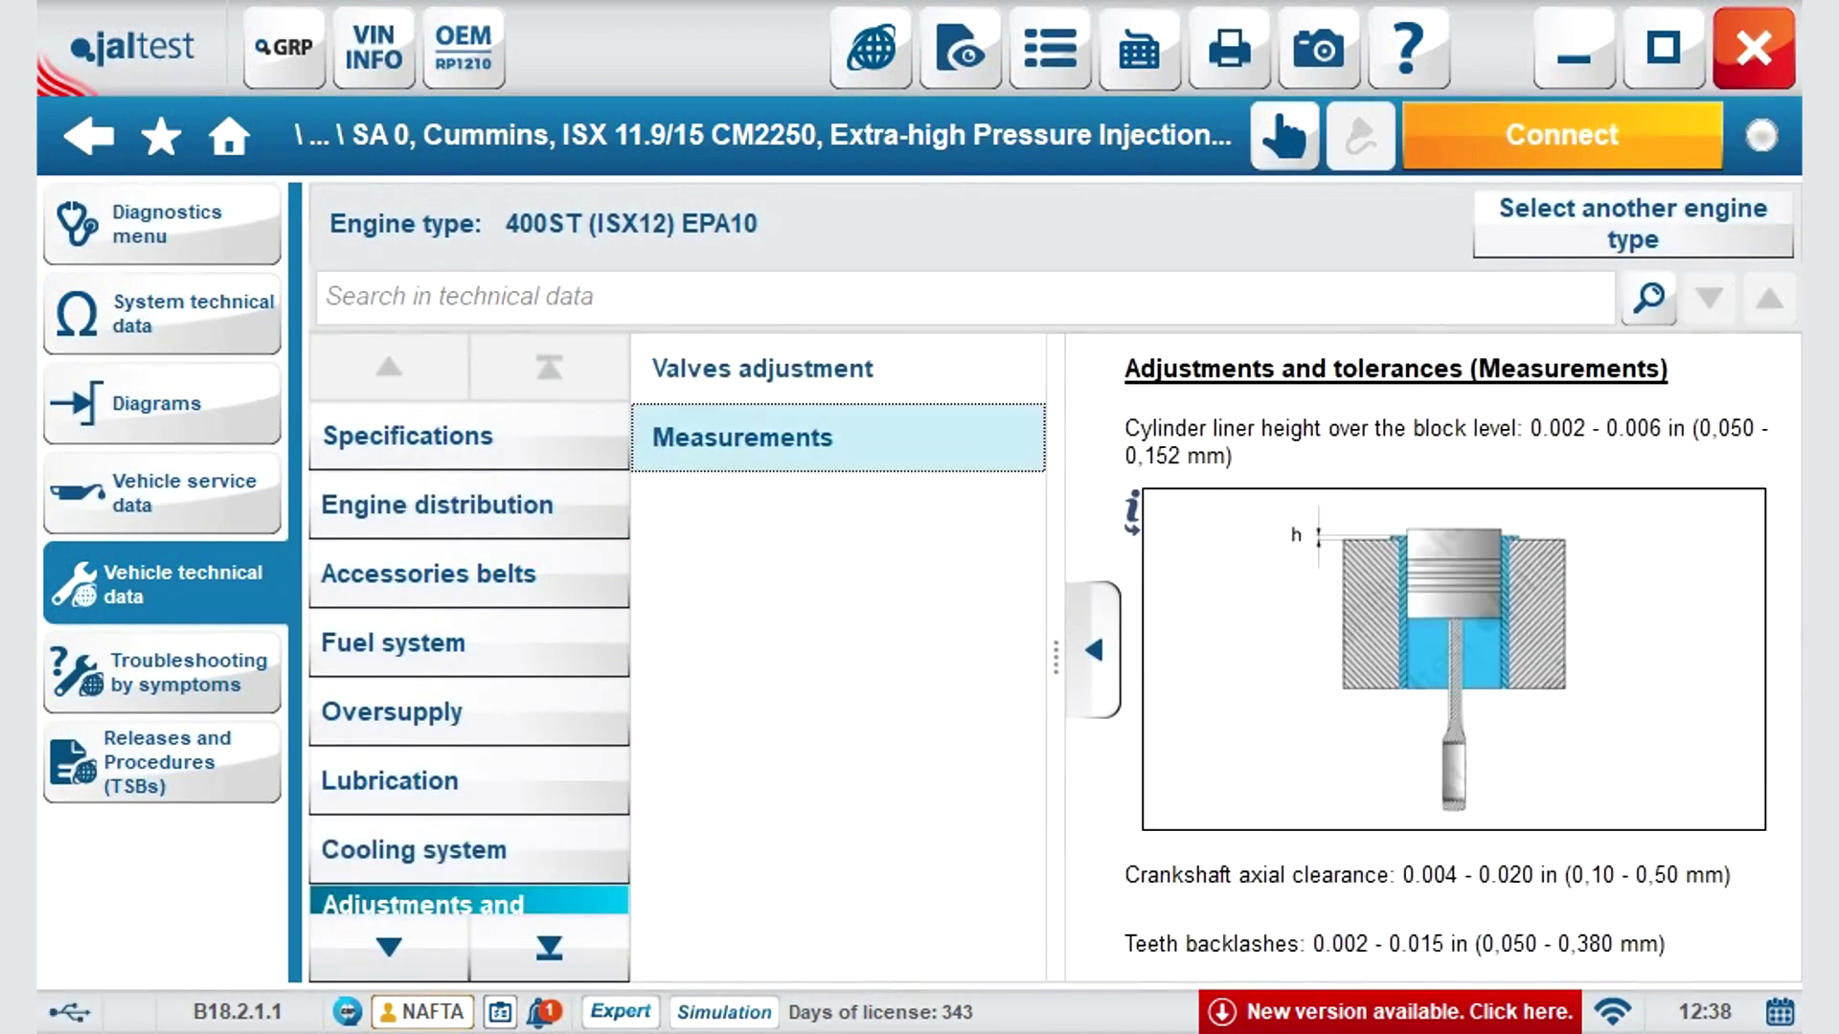
Look through the tightening torques for the connecting rod, cylinder head, flywheel and vibration damper.
click(389, 948)
click(388, 947)
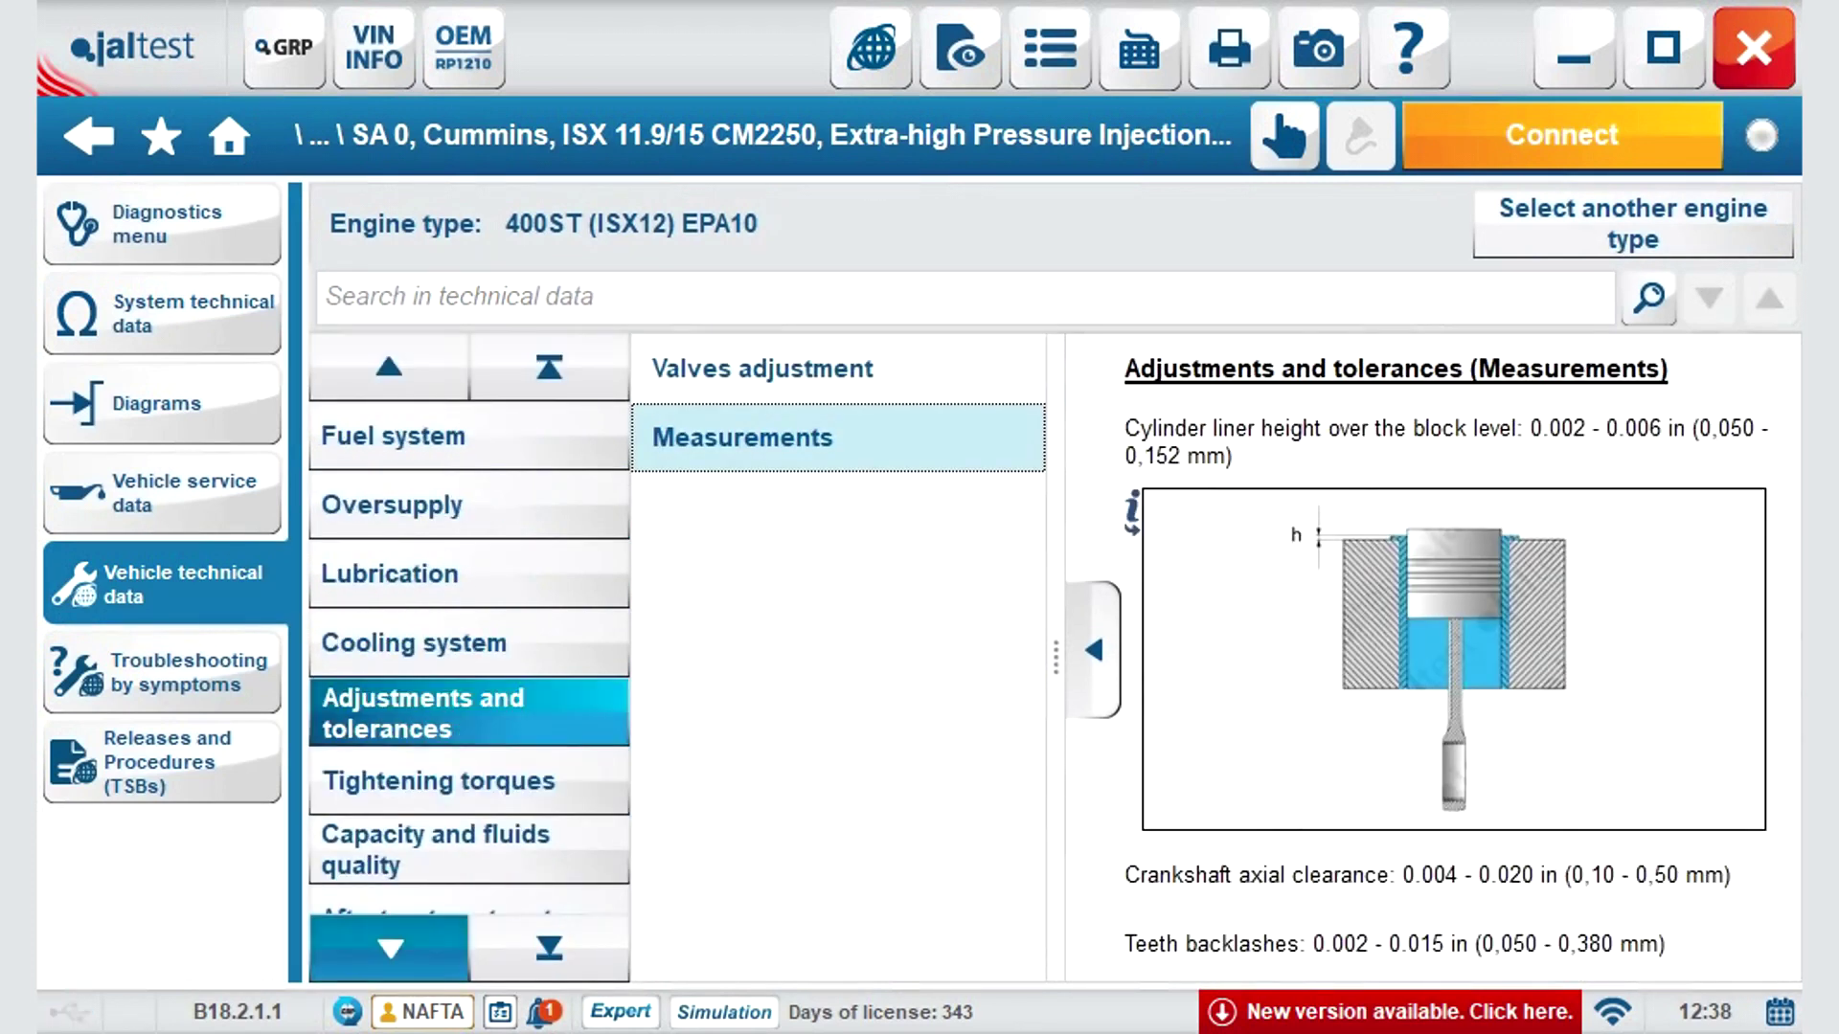
click(389, 947)
click(468, 742)
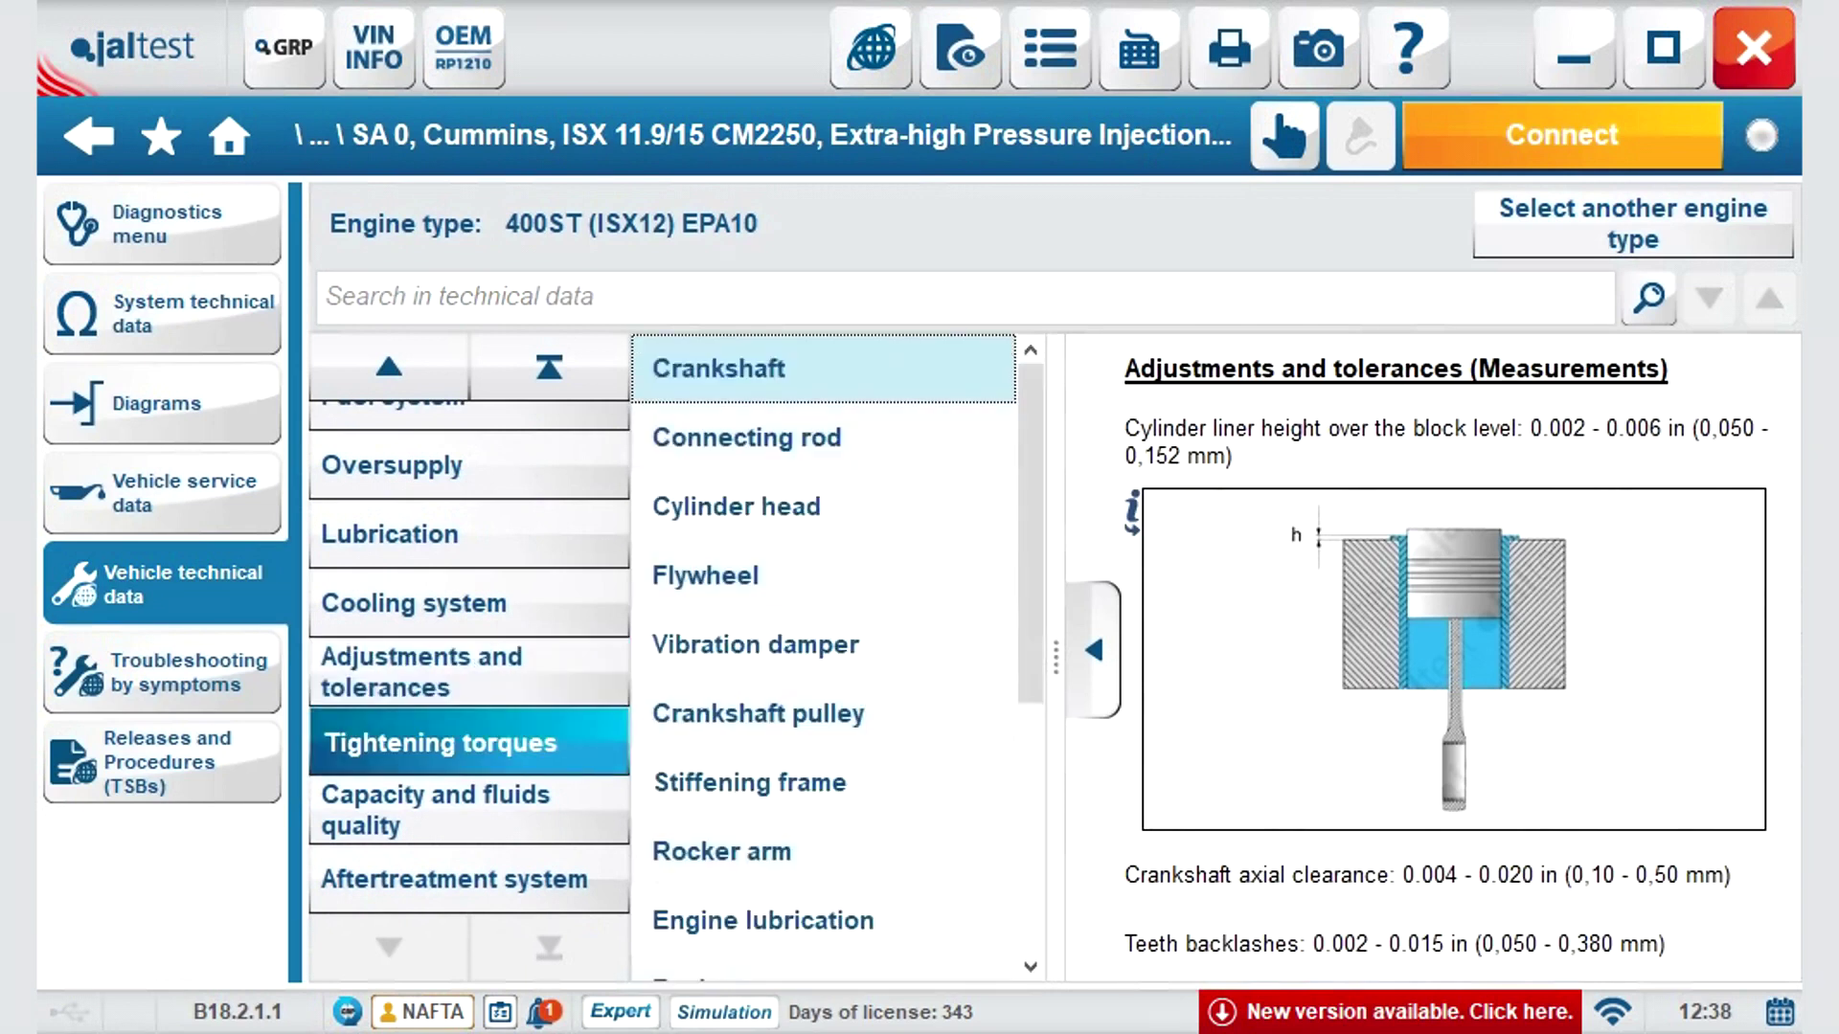
click(746, 437)
click(735, 507)
click(704, 576)
click(755, 644)
Open troubleshooting by symptoms for "Malfunction of the exhaust gas recirculation system (EGR)" and expand steps 1 and 2 of the procedure.
click(162, 672)
click(163, 672)
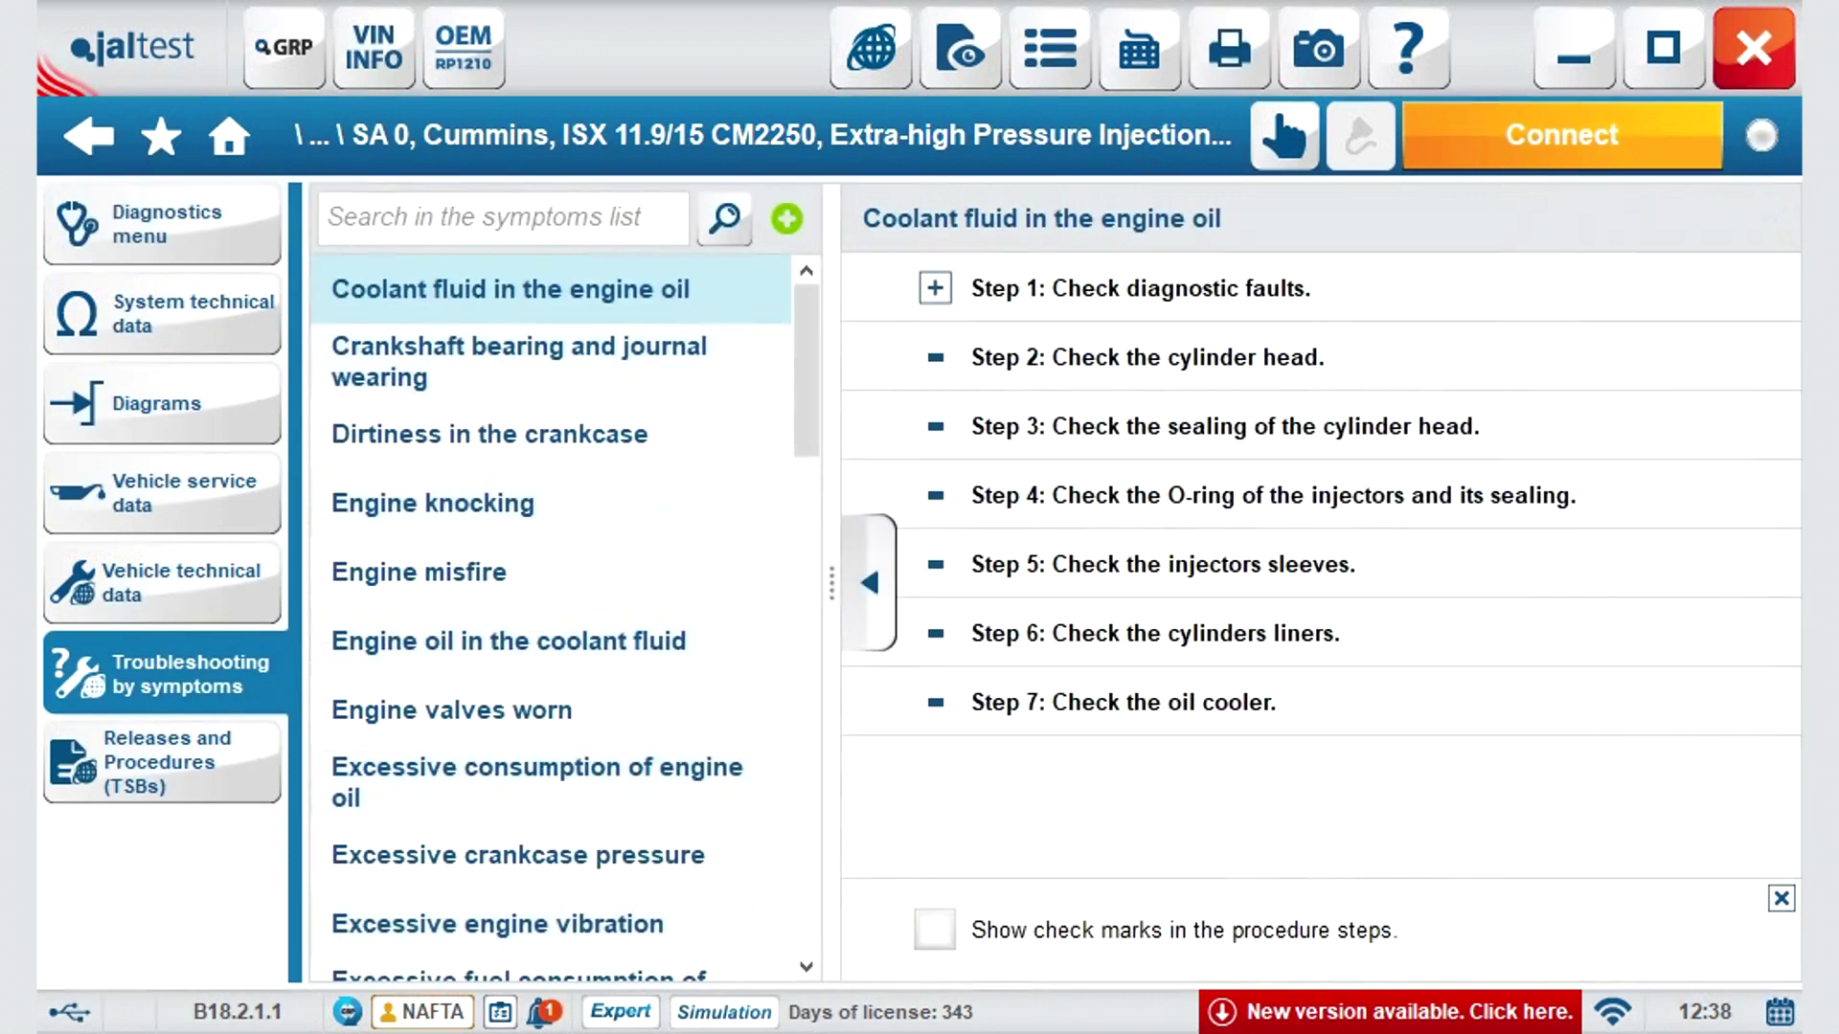
drag(807, 370, 806, 677)
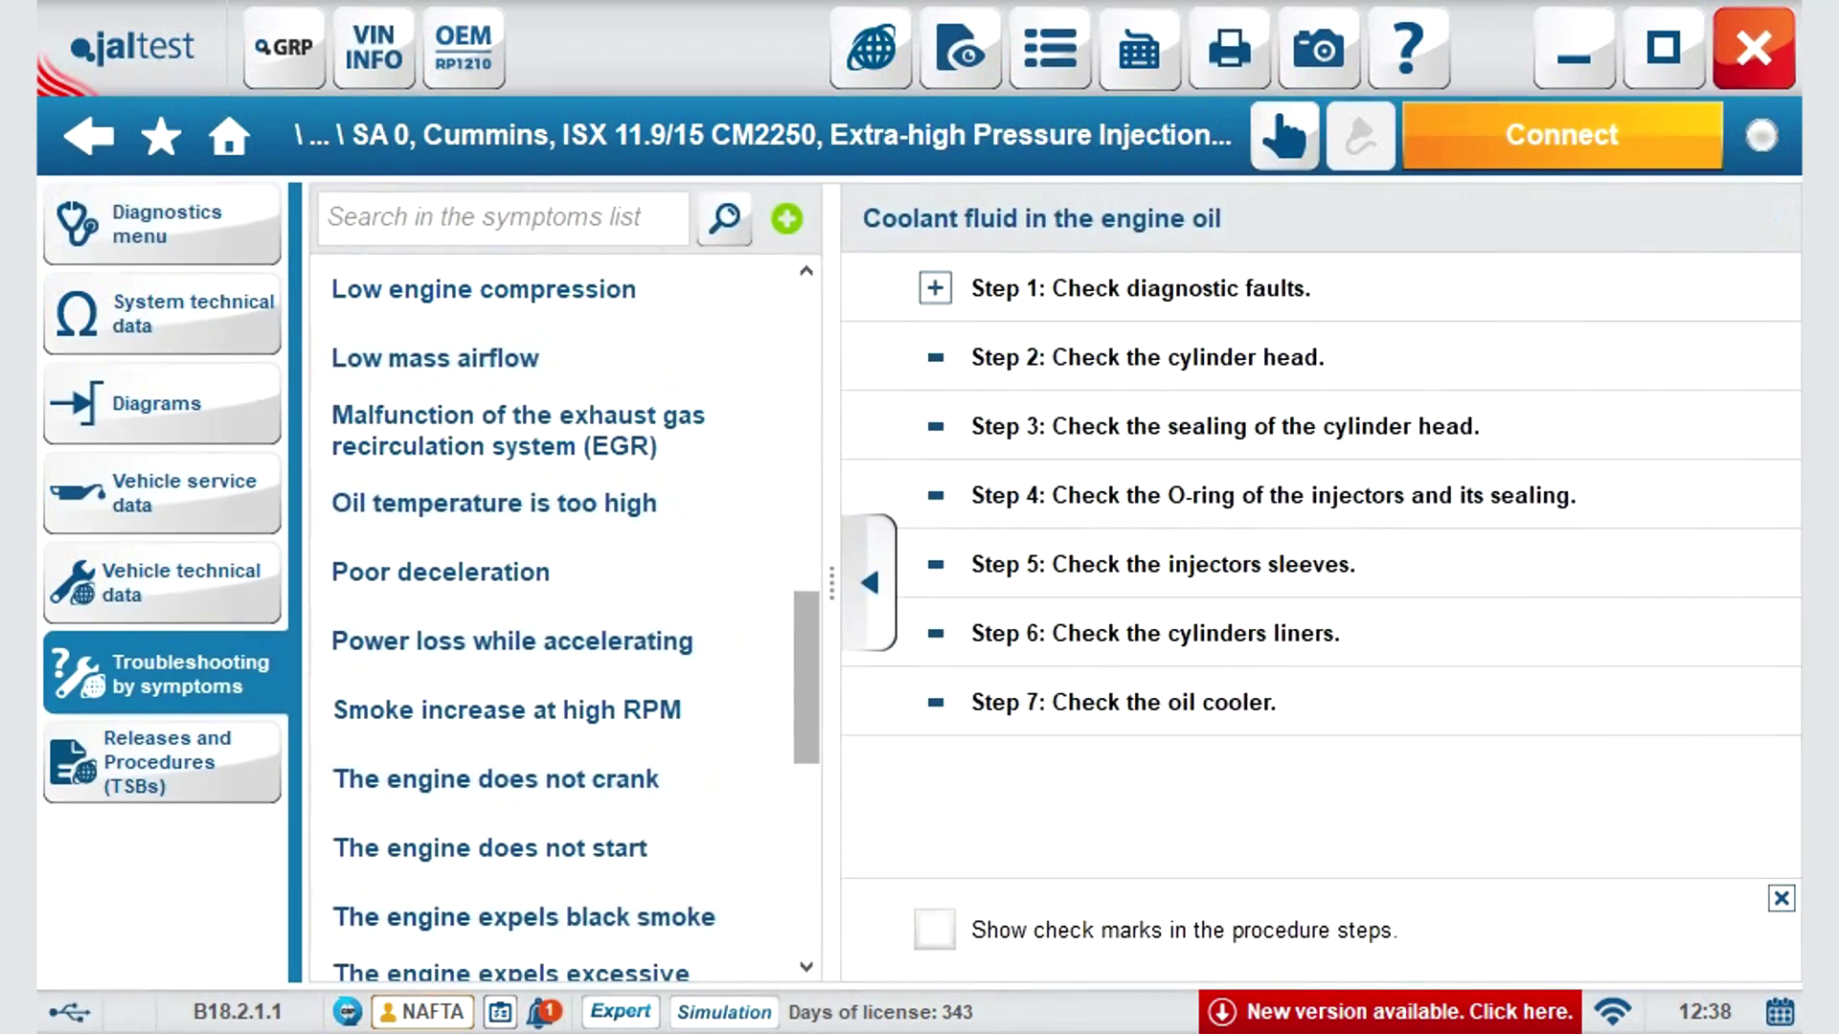
click(551, 430)
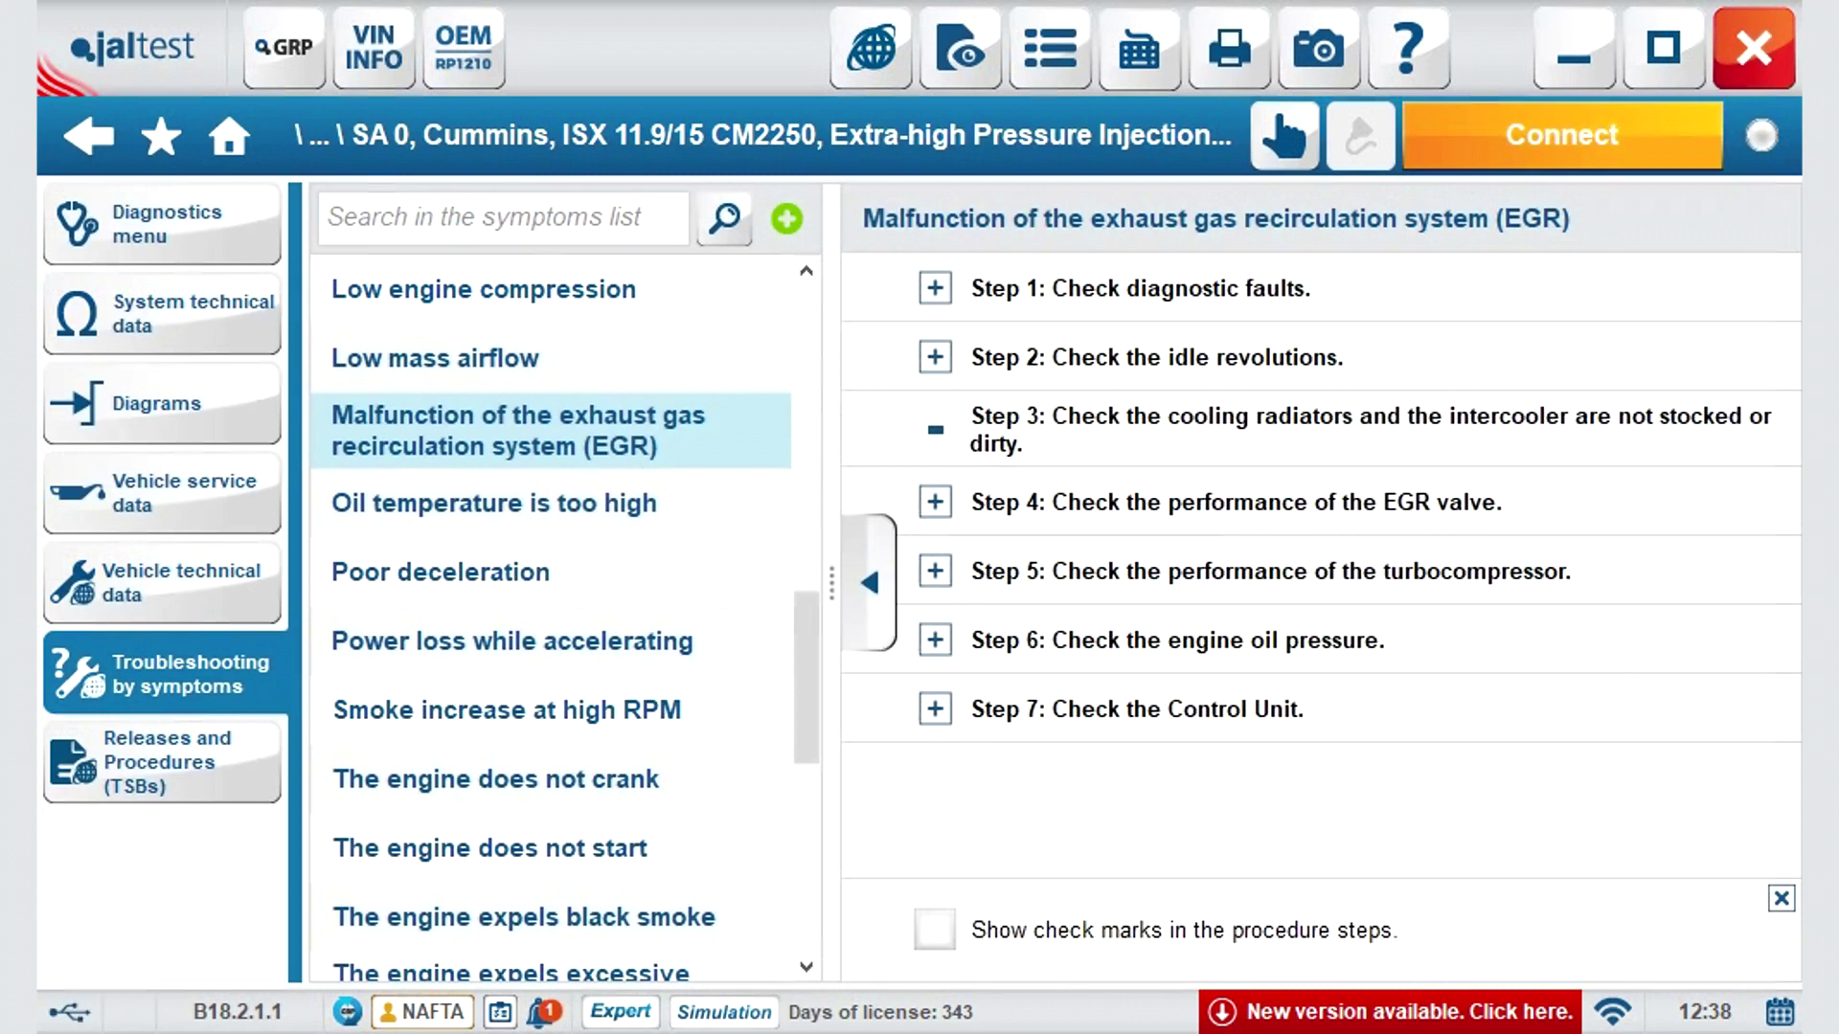
click(935, 287)
click(935, 431)
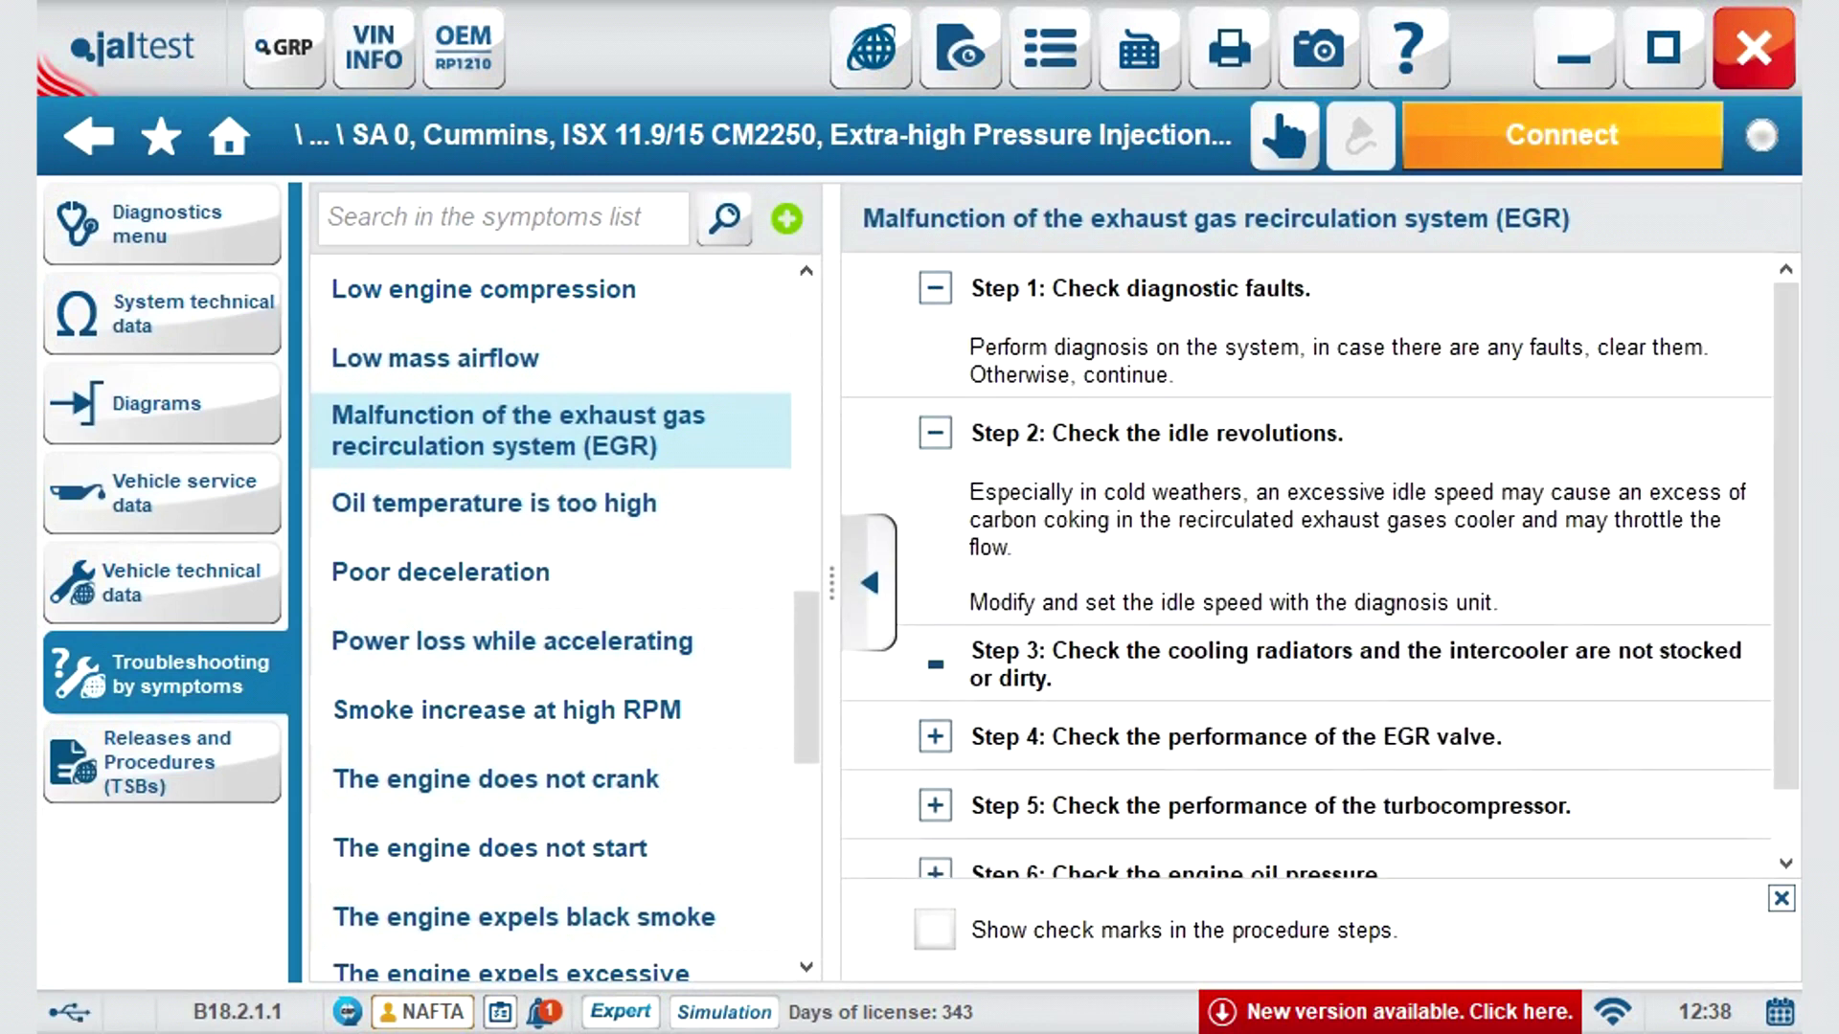
Expand steps 4 to 7 of the EGR malfunction procedure, covering the EGR valve, turbocompressor, engine oil pressure and Control Unit.
click(935, 734)
scroll(1320, 565, down, 3)
click(935, 706)
click(935, 850)
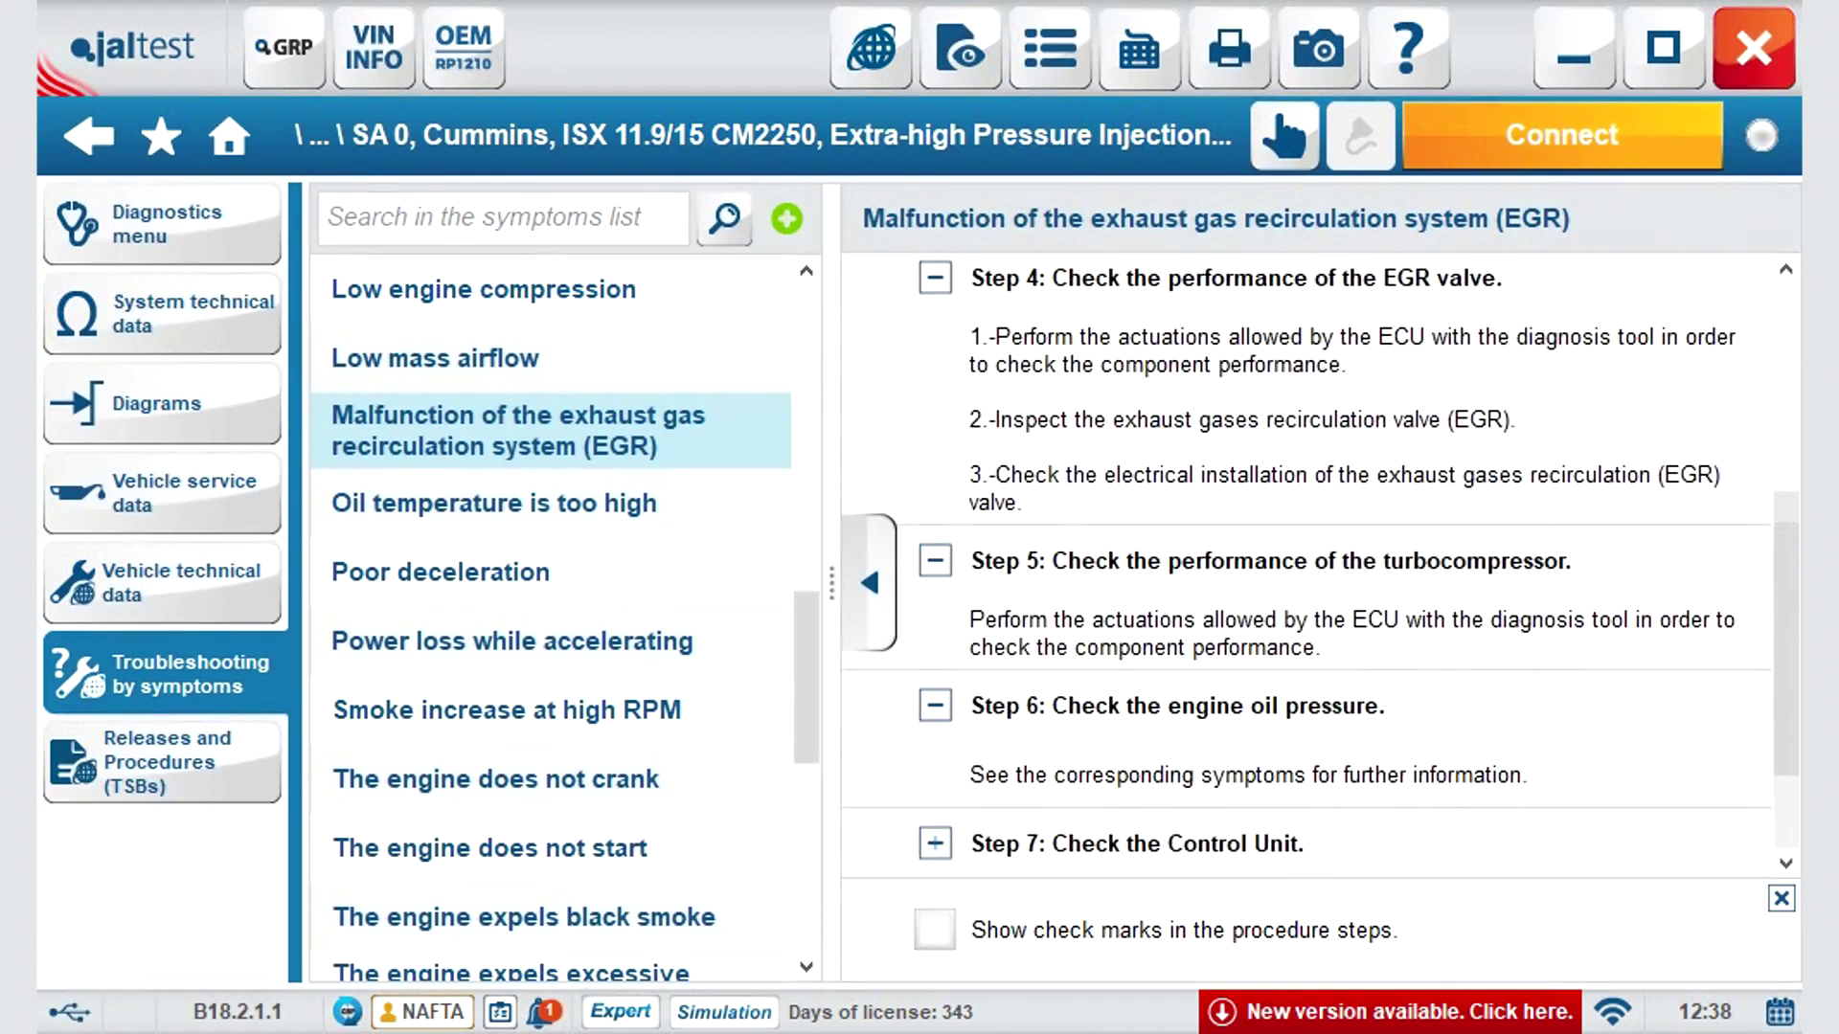
click(935, 841)
Show check marks in the EGR procedure steps, marking steps 1 and 2 as passed and step 3 as failed.
click(933, 929)
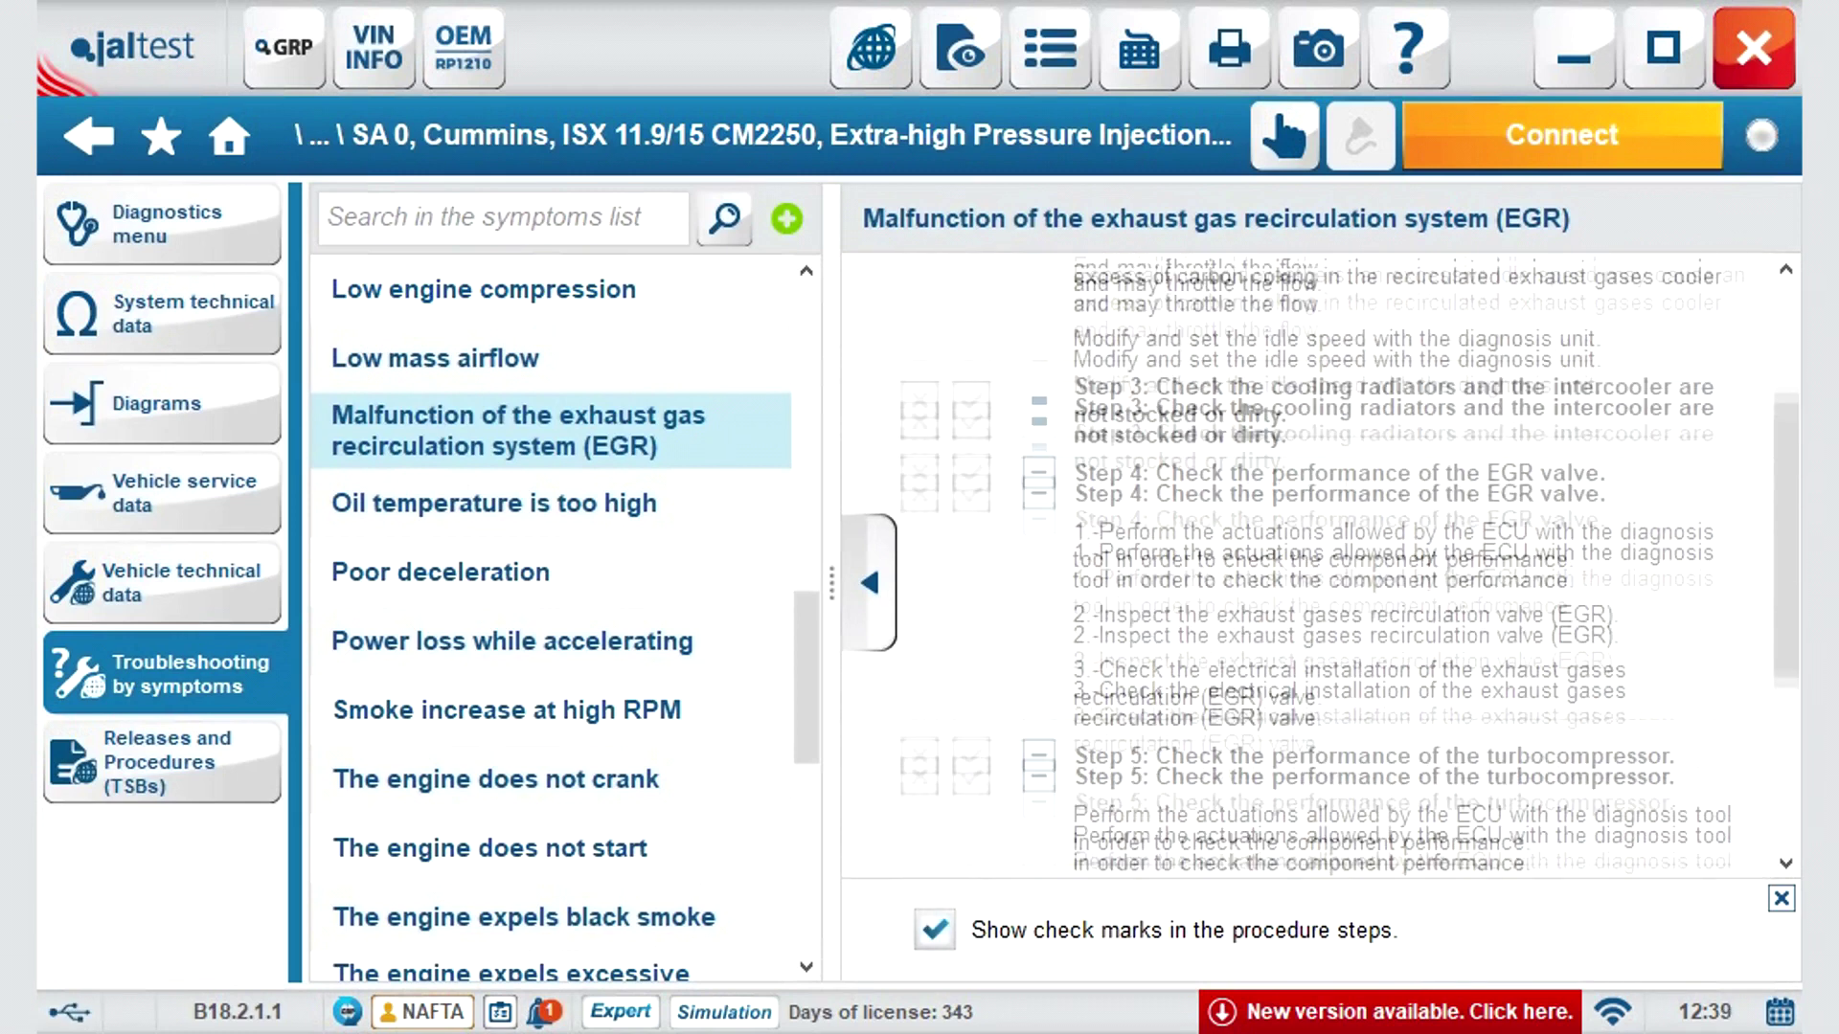
click(970, 287)
click(970, 433)
click(919, 664)
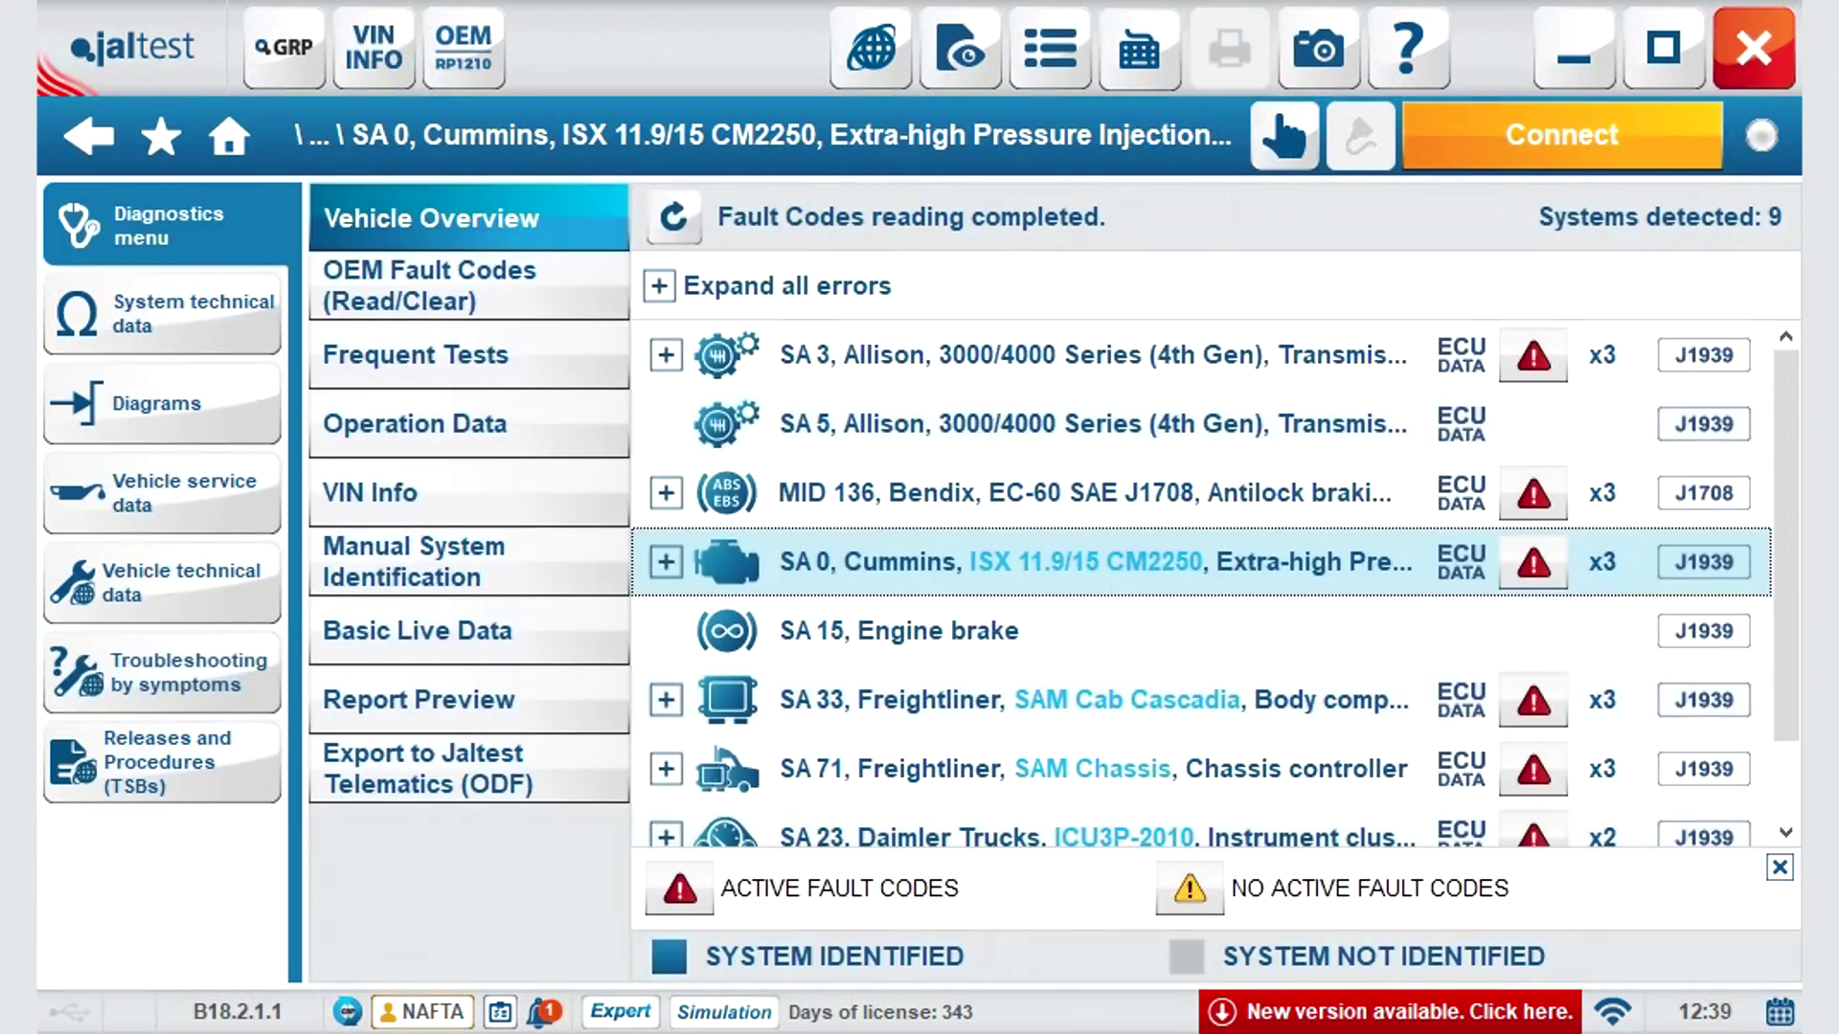
View the Cummins exhaust backpressure and AdBlue/DEF metering module leak procedures among the technical releases, and return to the vehicle's diagnostics overview.
click(162, 763)
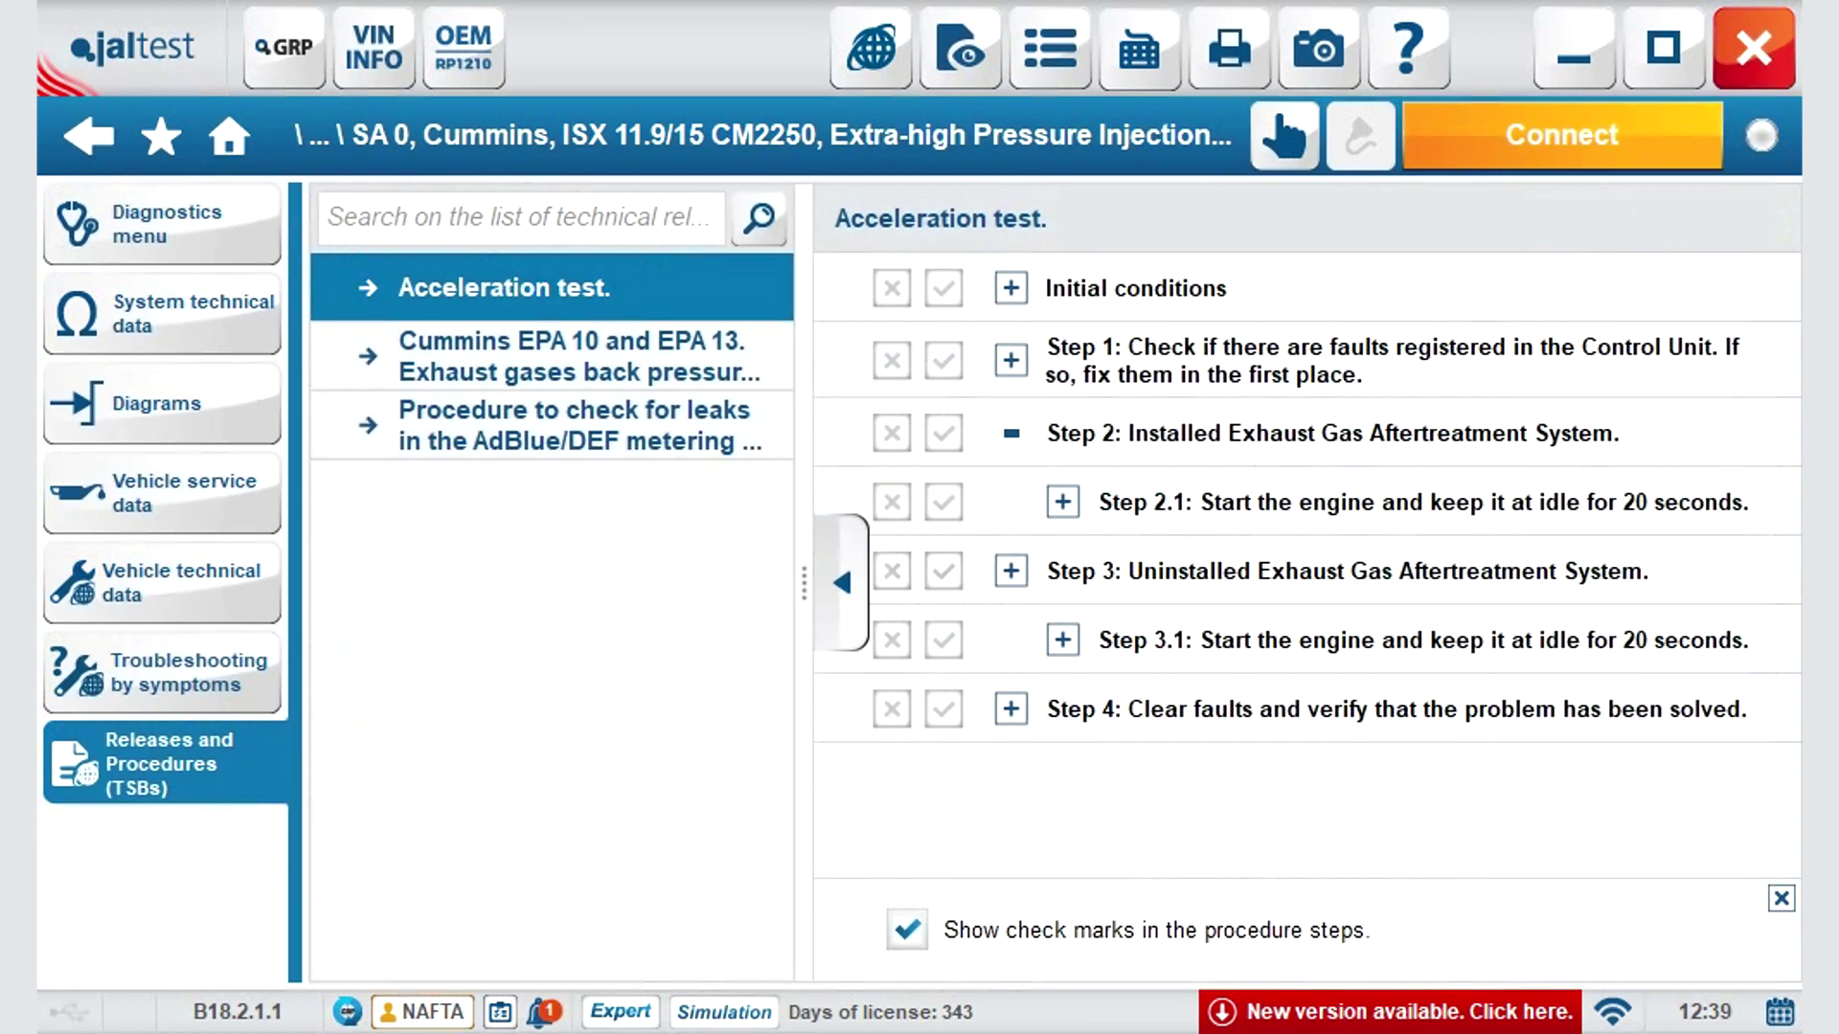
click(551, 355)
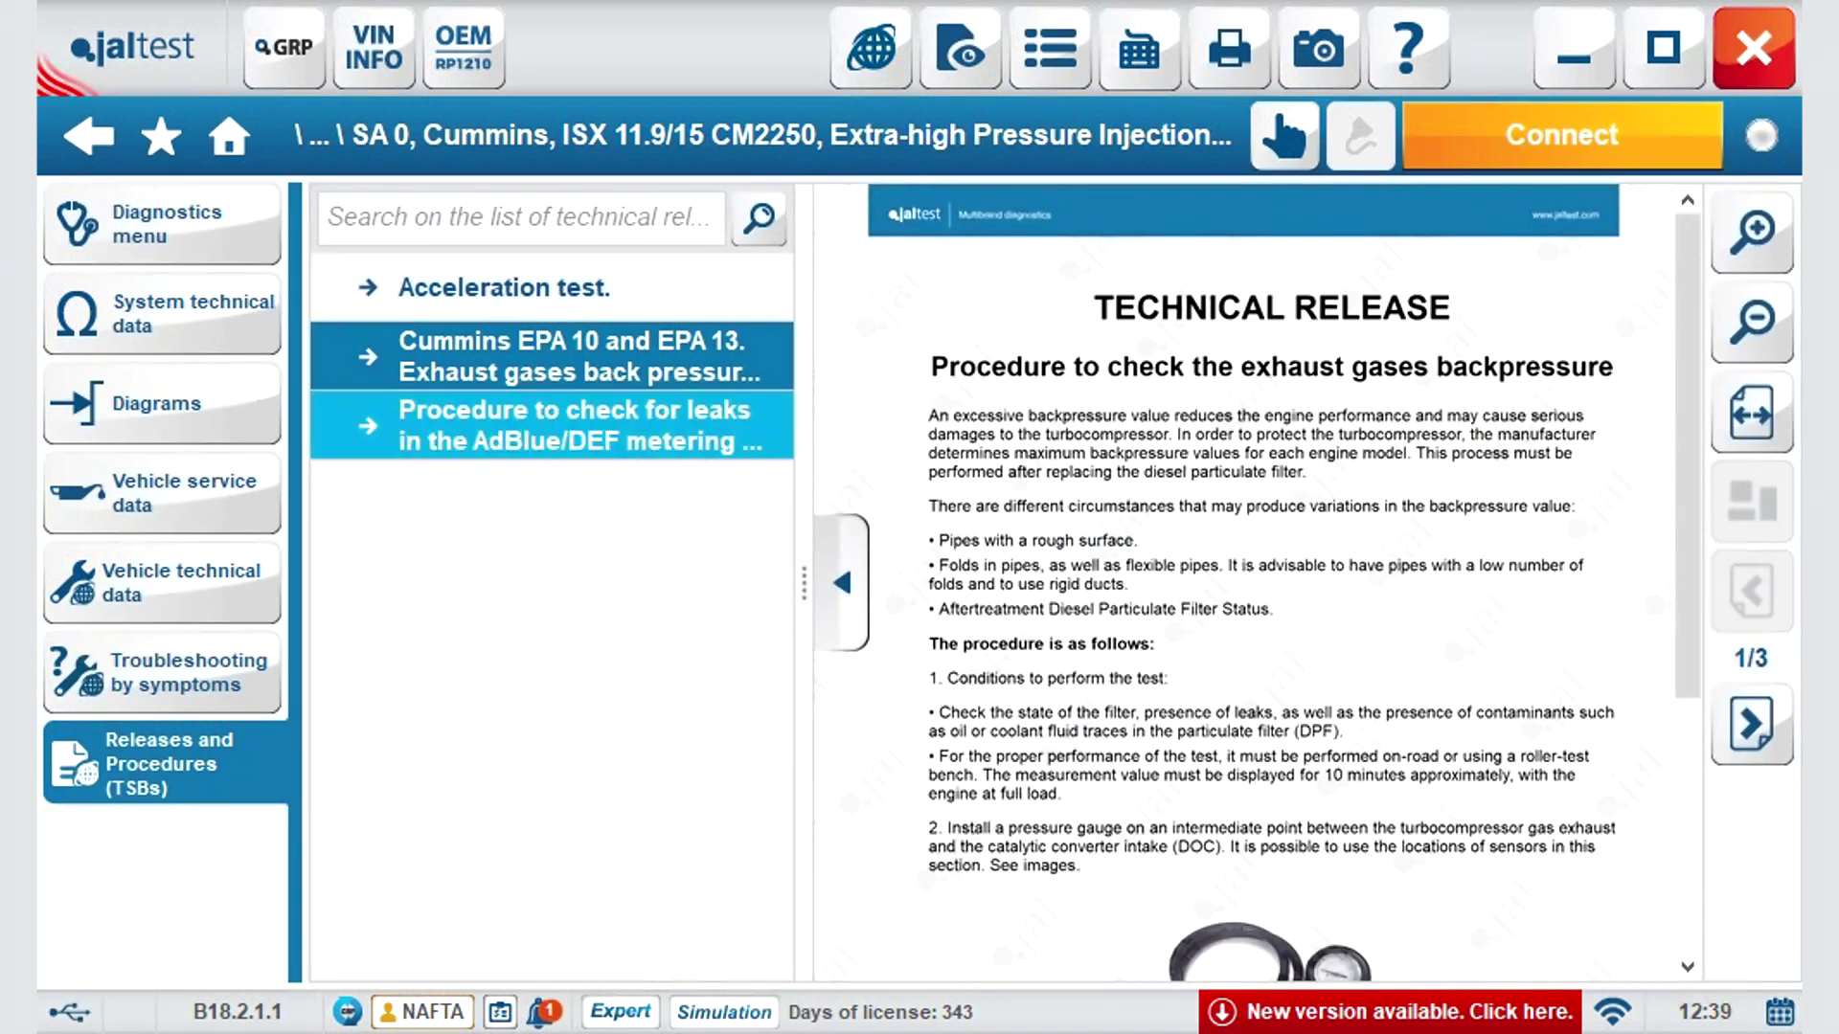
click(552, 424)
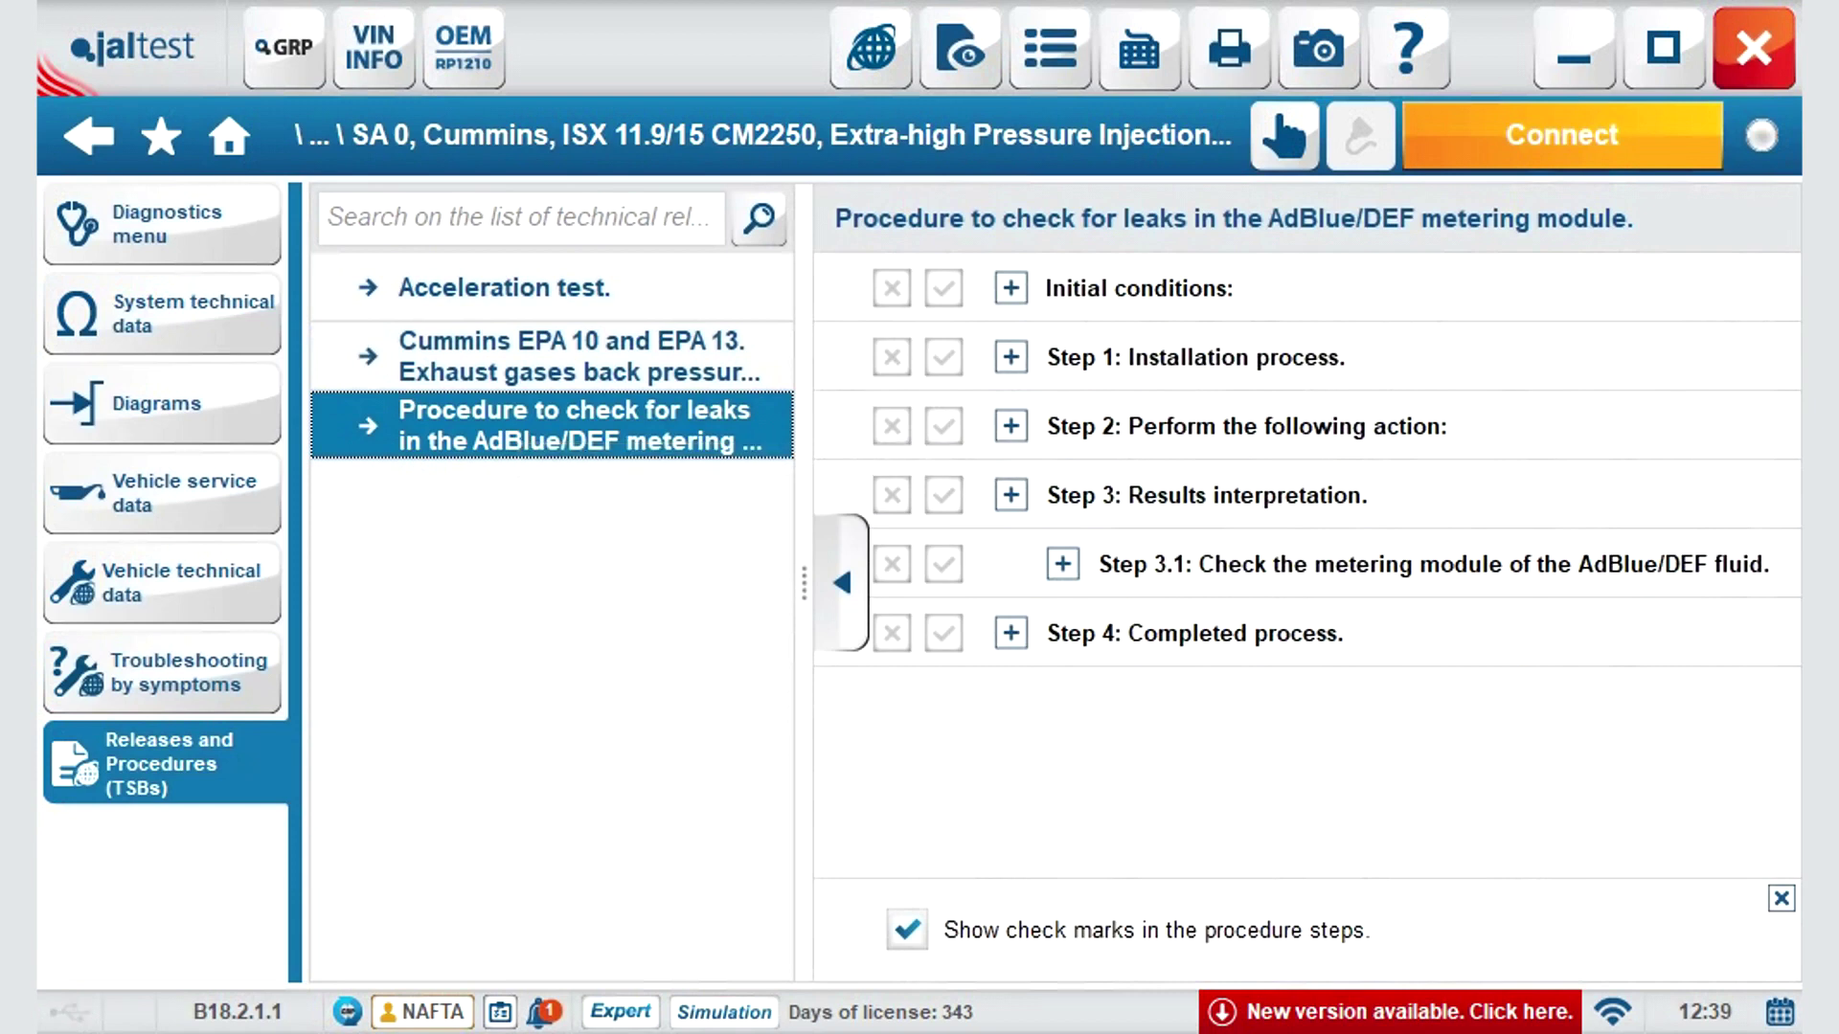
click(162, 224)
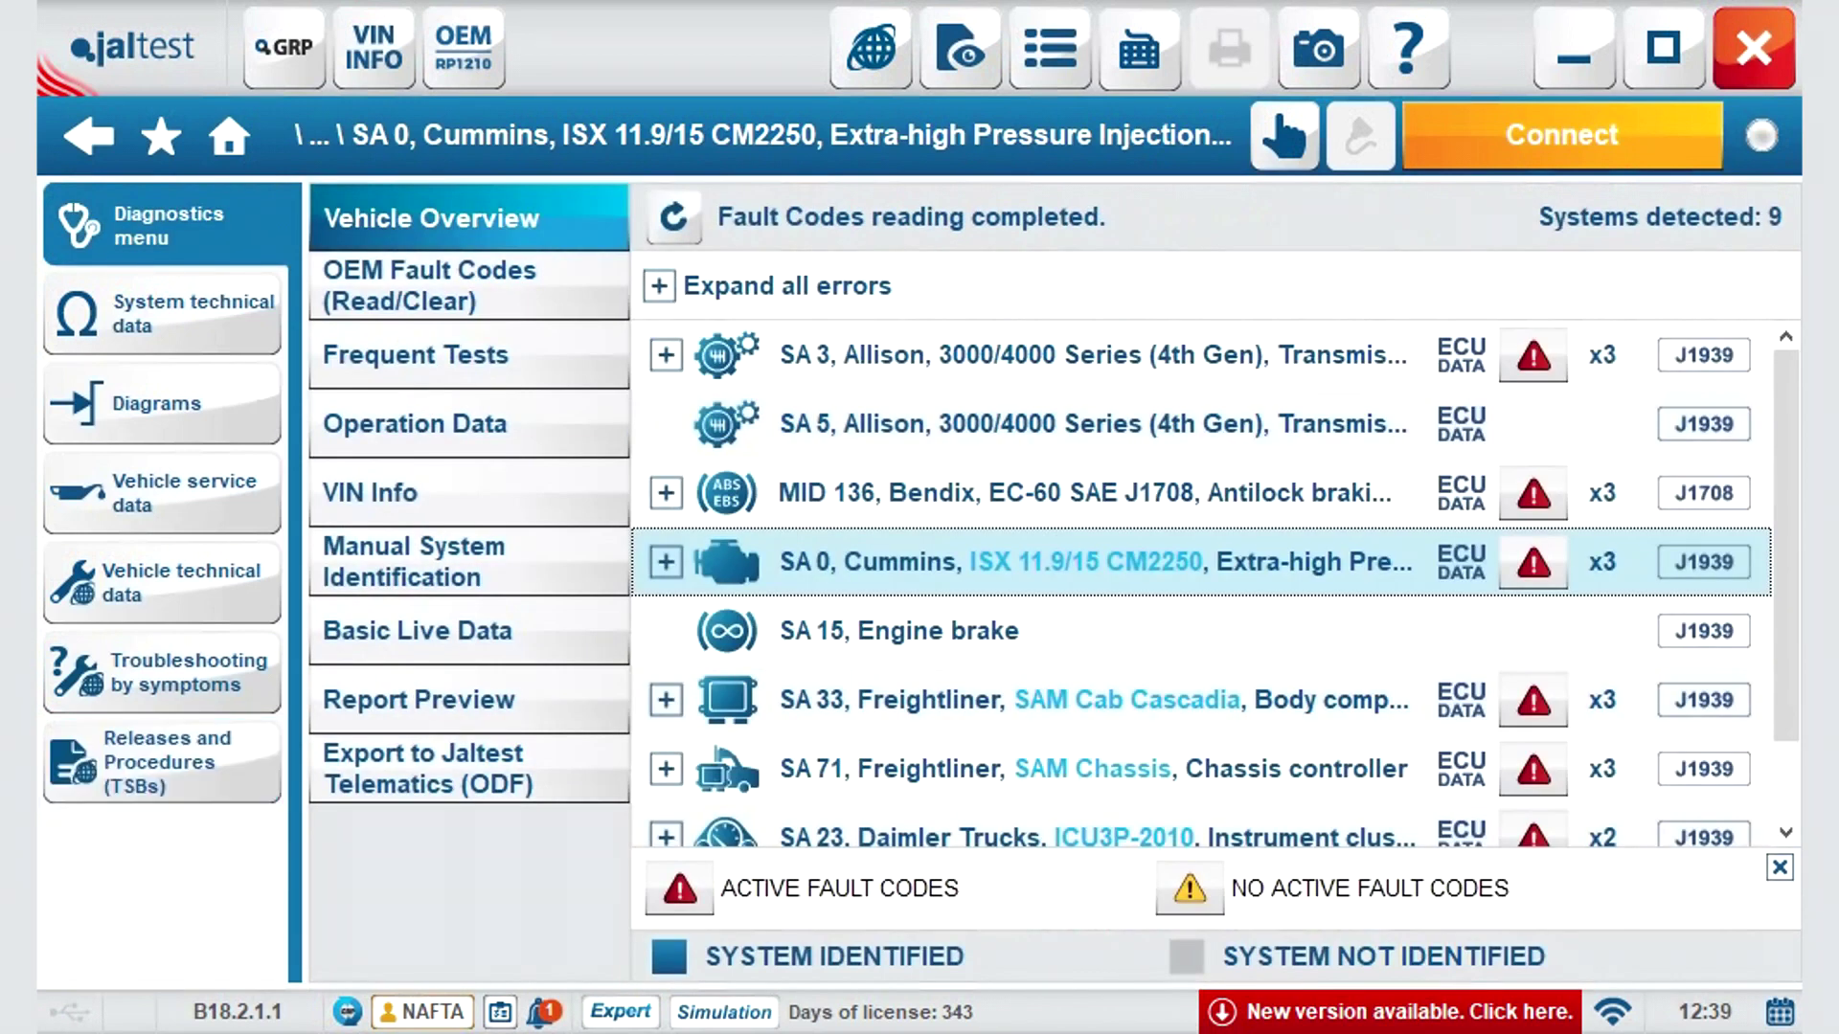